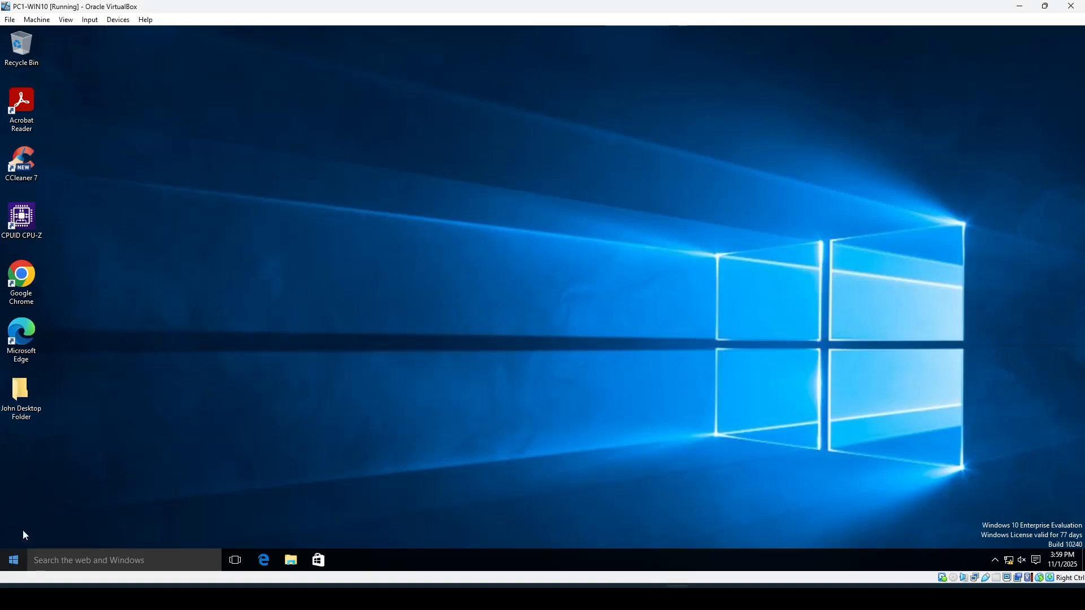
- Open Computer Management and view the list of local user accounts, then close it
right_click(15, 561)
left_click(83, 432)
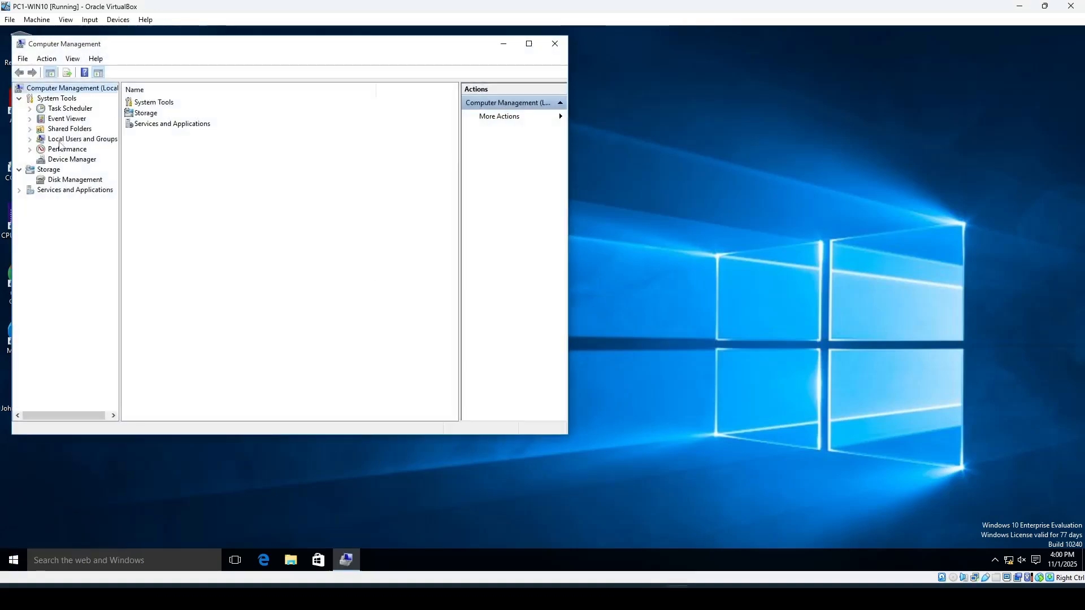
double_click(60, 140)
left_click(67, 150)
left_click_drag(240, 51, 456, 152)
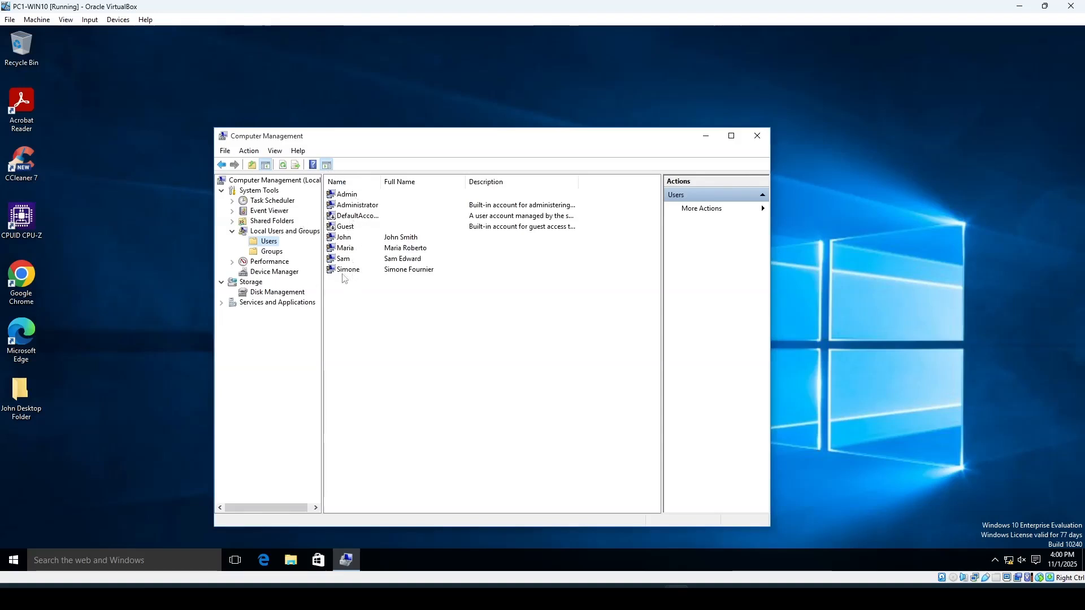
left_click(762, 140)
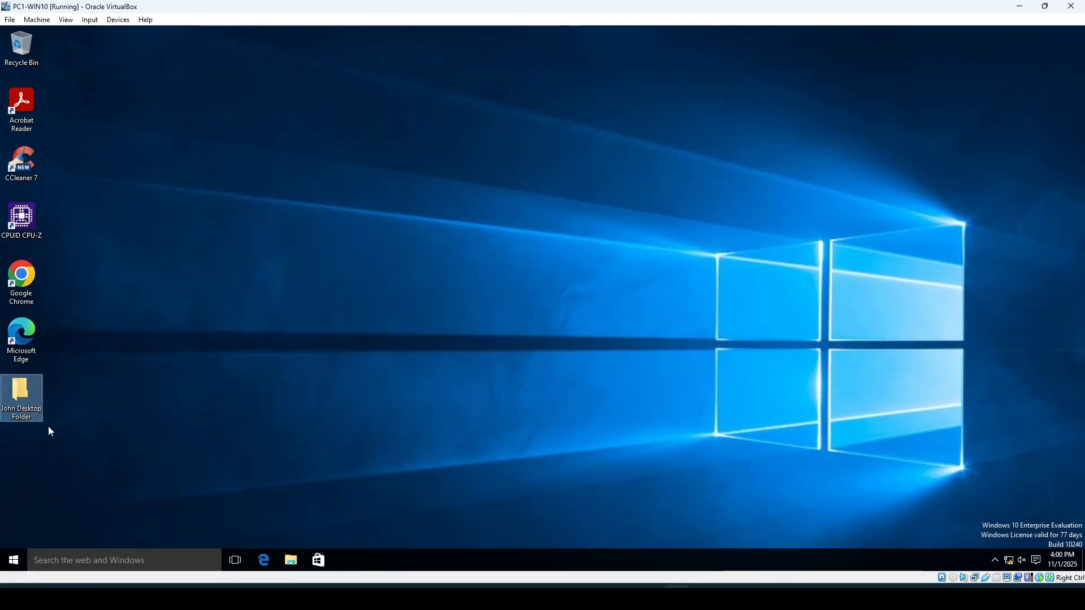
- Browse the Documents folder in File Explorer, then close the window
left_click(291, 560)
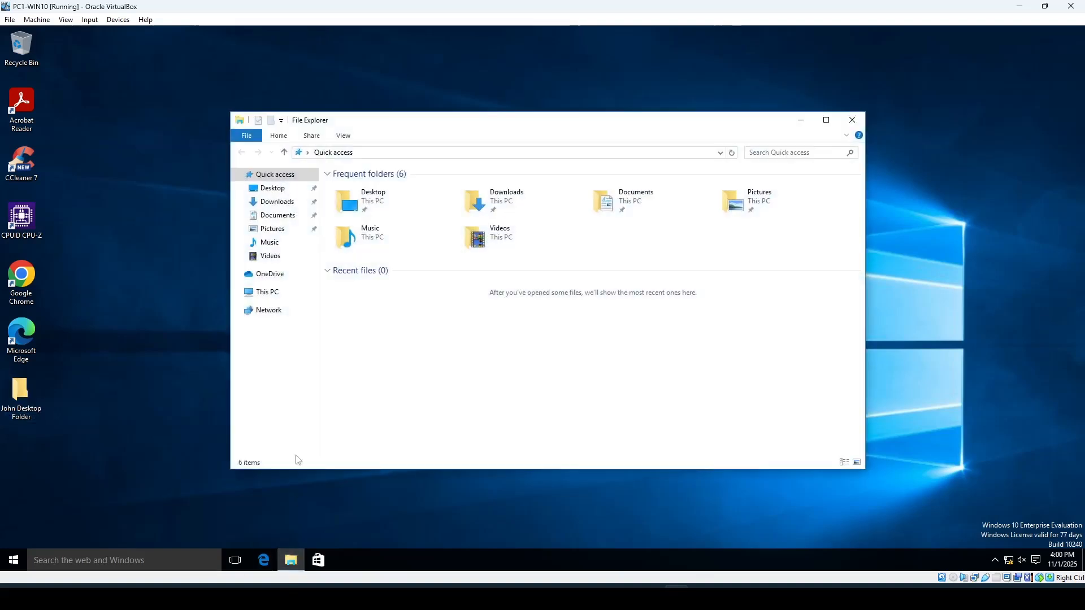
left_click(280, 216)
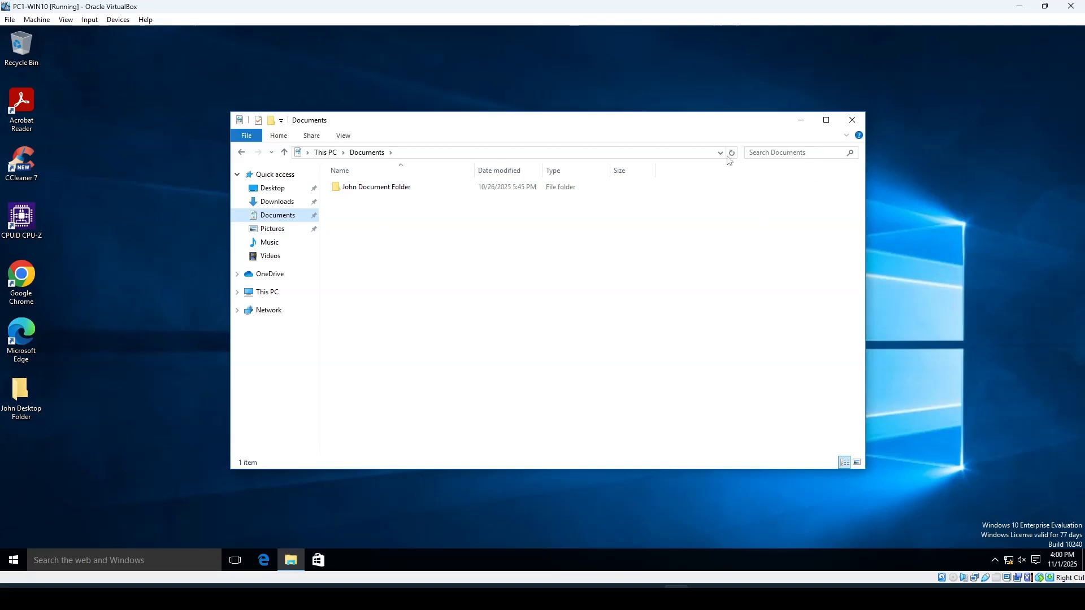
left_click(852, 121)
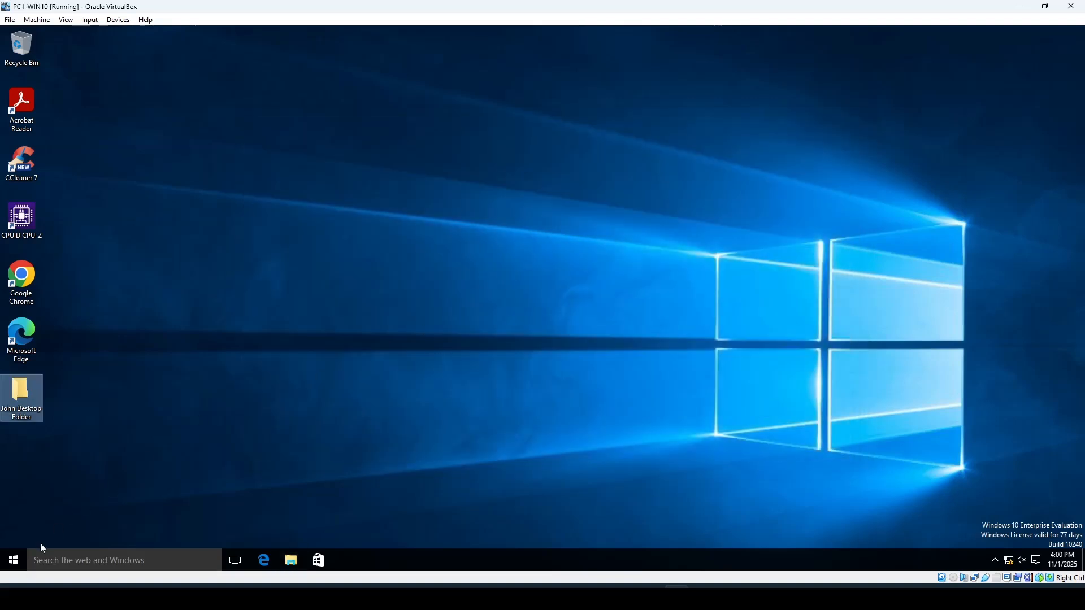
- Switch user to the Administrator account and sign in with the account password
left_click(19, 563)
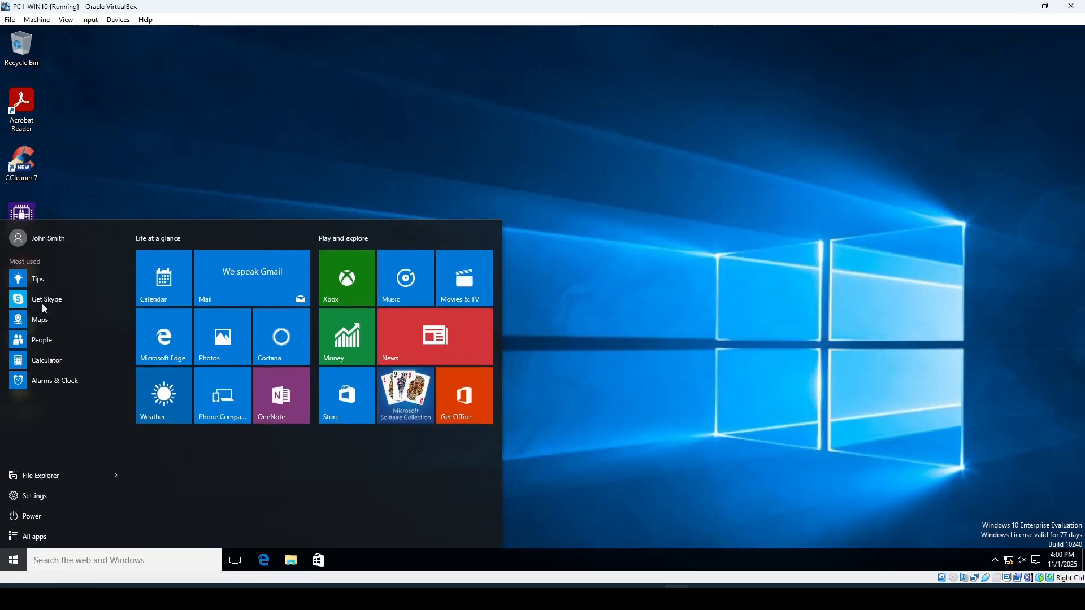
left_click(24, 239)
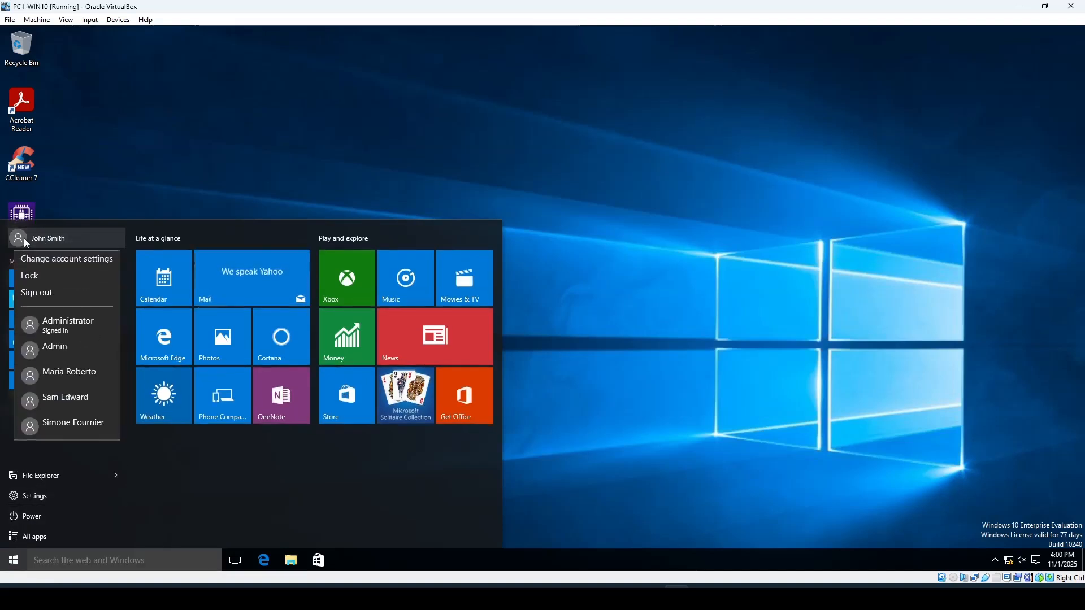
left_click(59, 332)
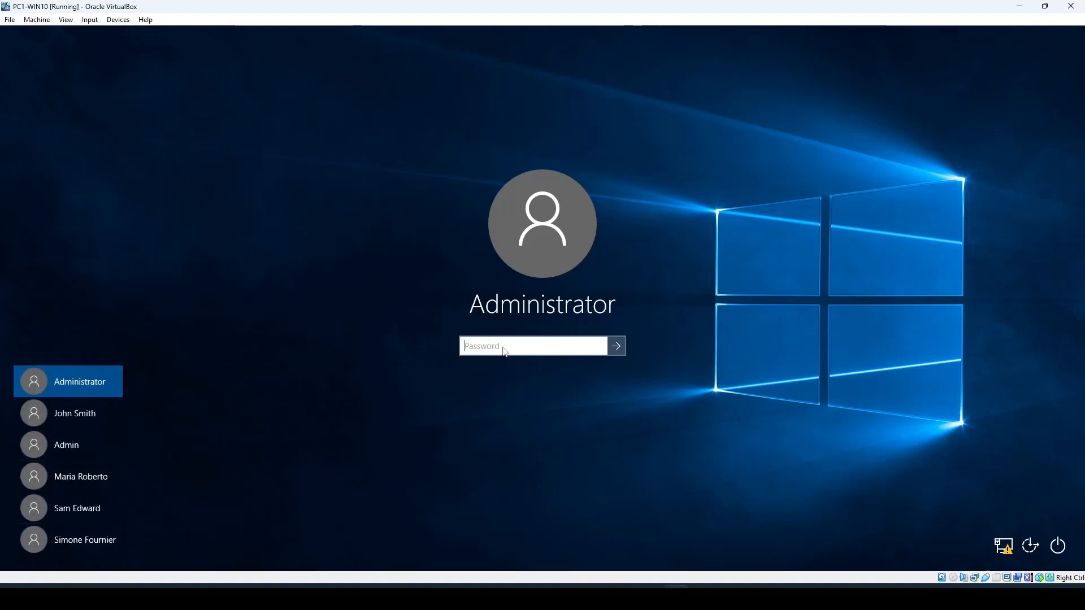
type("Pa$$w")
key("Return")
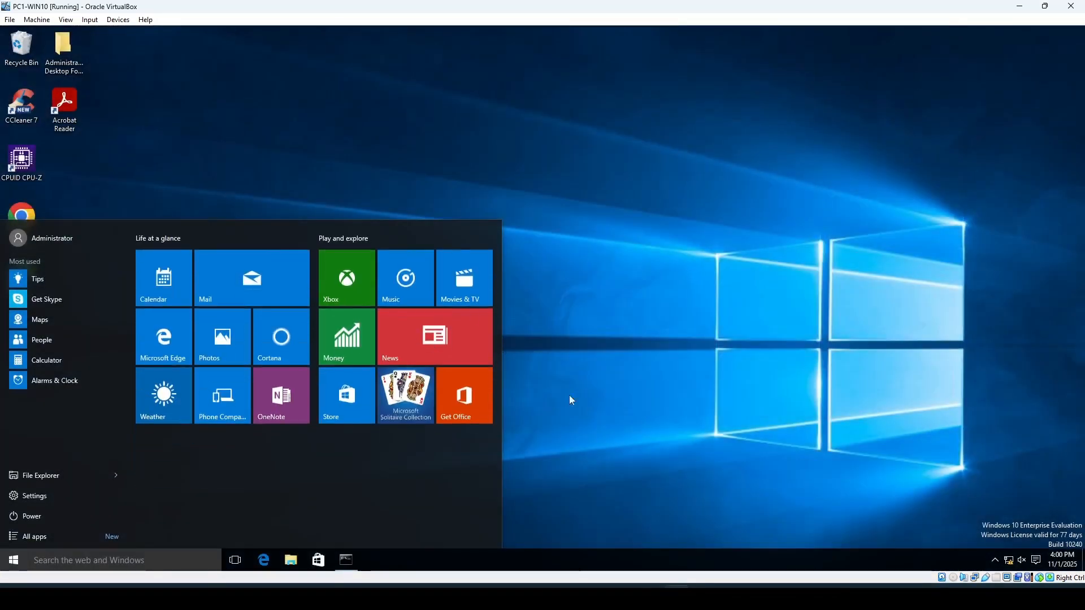
- Move the Administrator Desktop Folder icon down below the other desktop icons
left_click(499, 156)
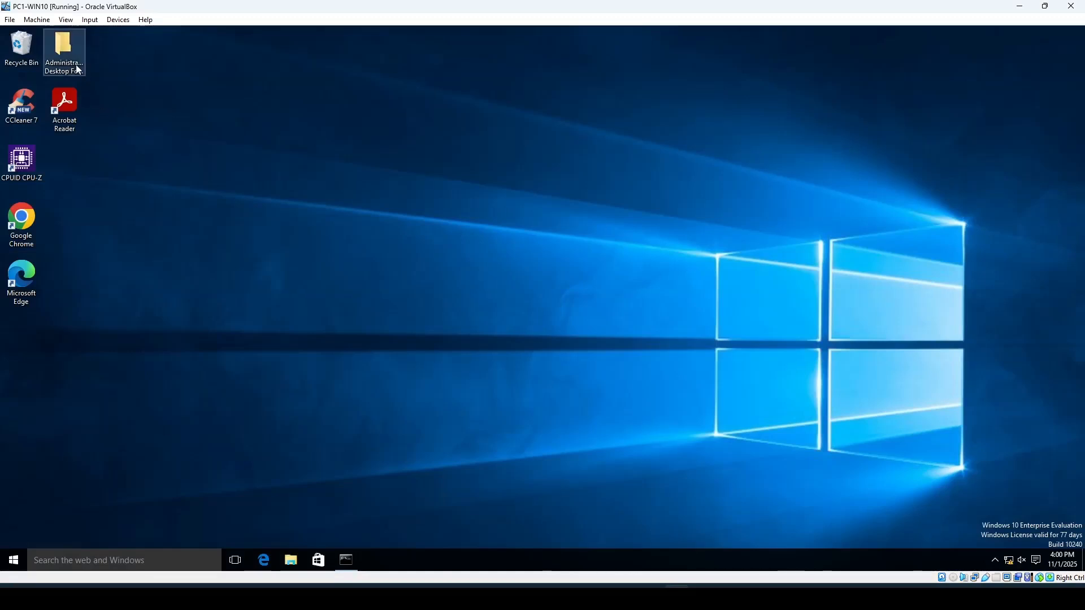
left_click(67, 51)
left_click_drag(67, 51, 28, 354)
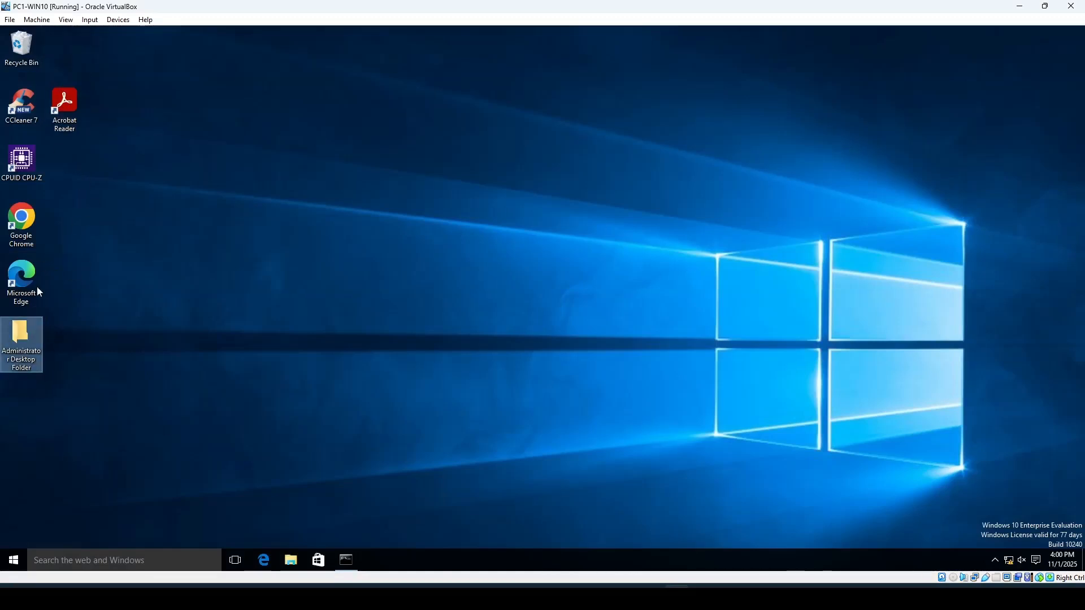
- Shrink the PC1-WIN10 VM window and bring the Create Virtual Machine dialog into view
left_click(1045, 7)
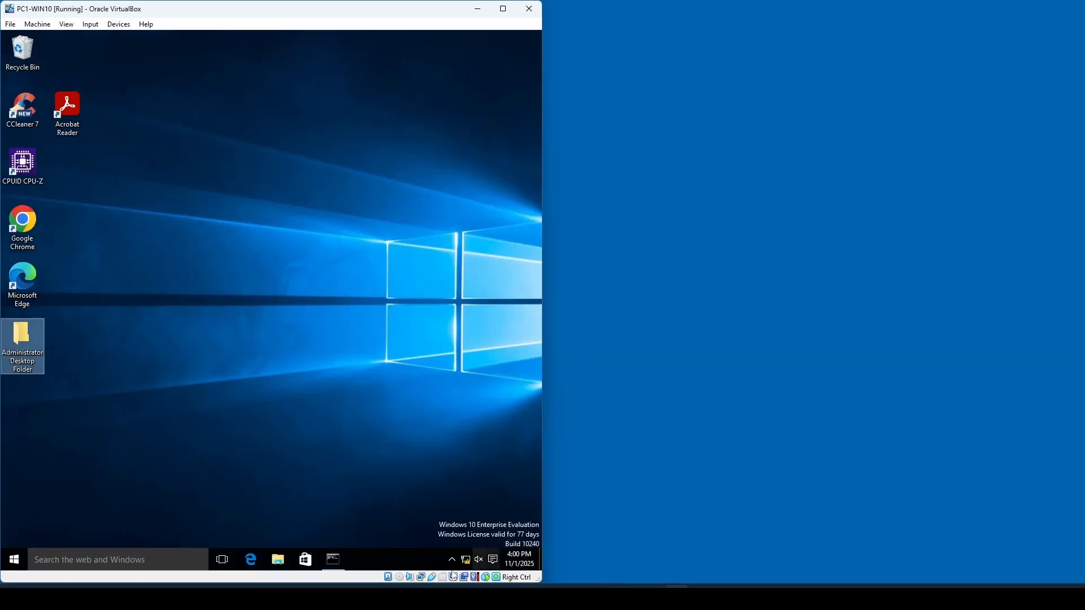
mouse_move(328, 597)
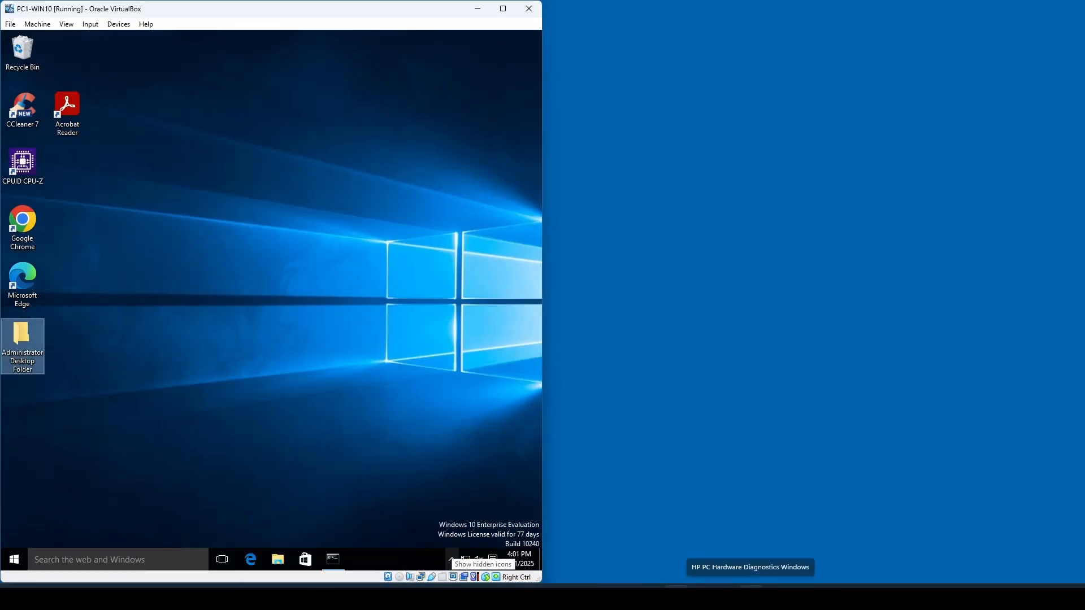
left_click(850, 597)
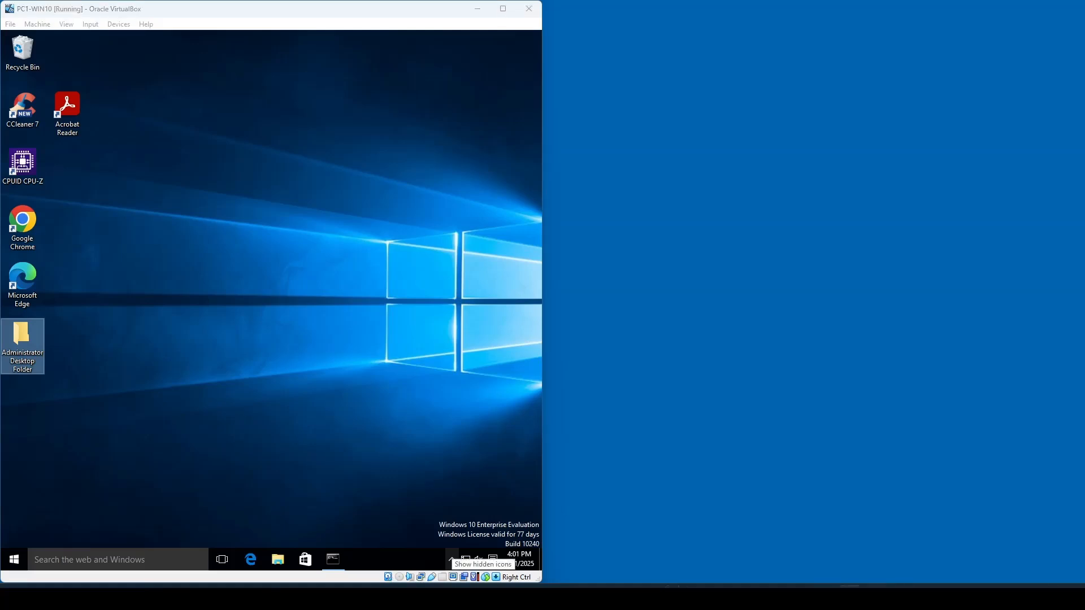
left_click_drag(1084, 172, 779, 156)
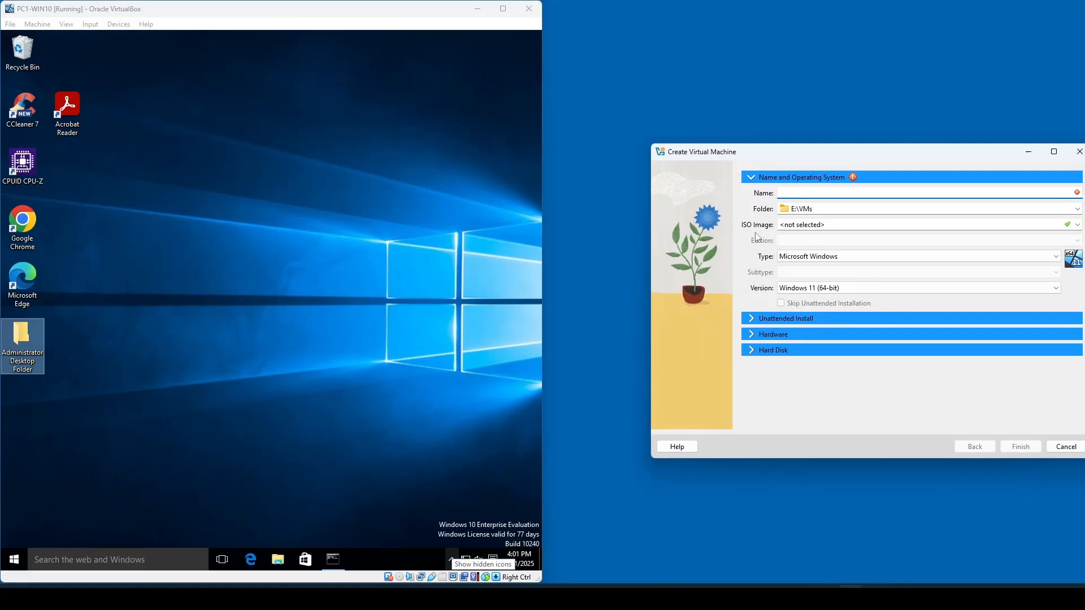
- Name the new virtual machine PC3-WIN11 and set its folder to C:\VMs
left_click(798, 192)
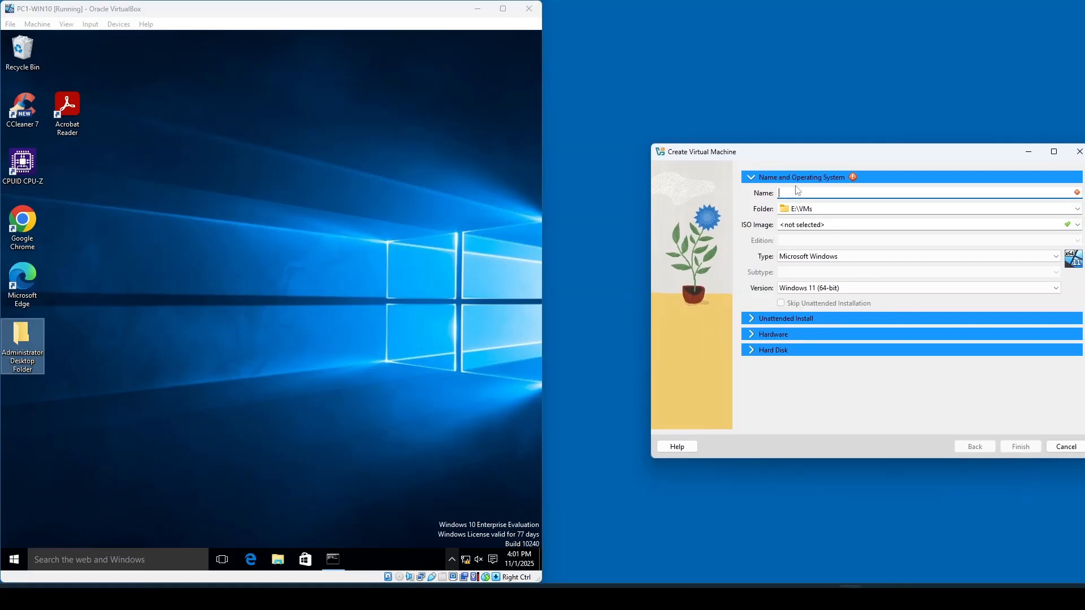
type("PC3-WIN11")
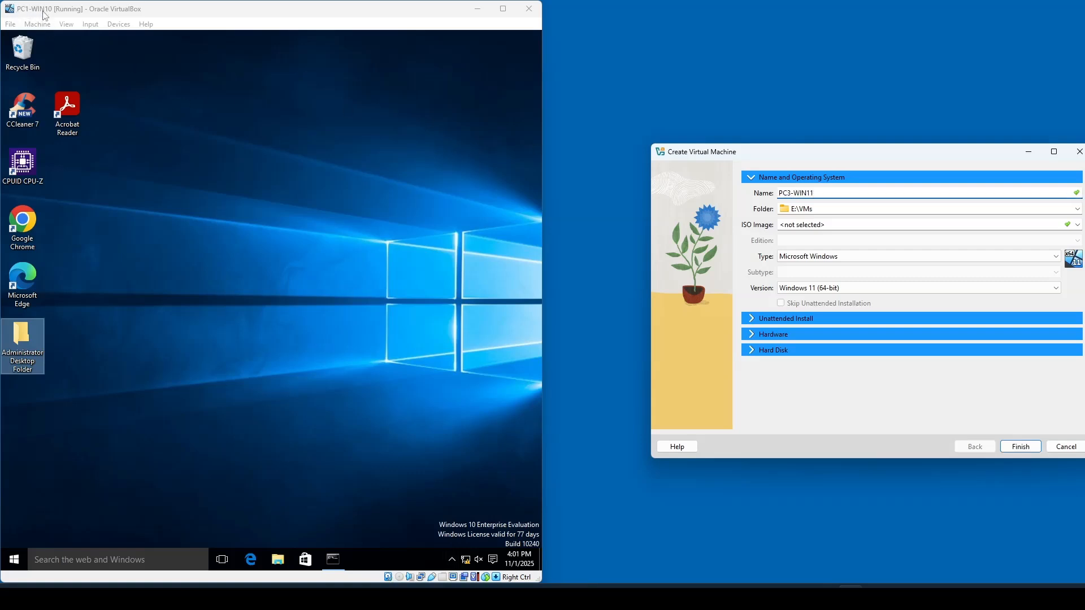
left_click(795, 209)
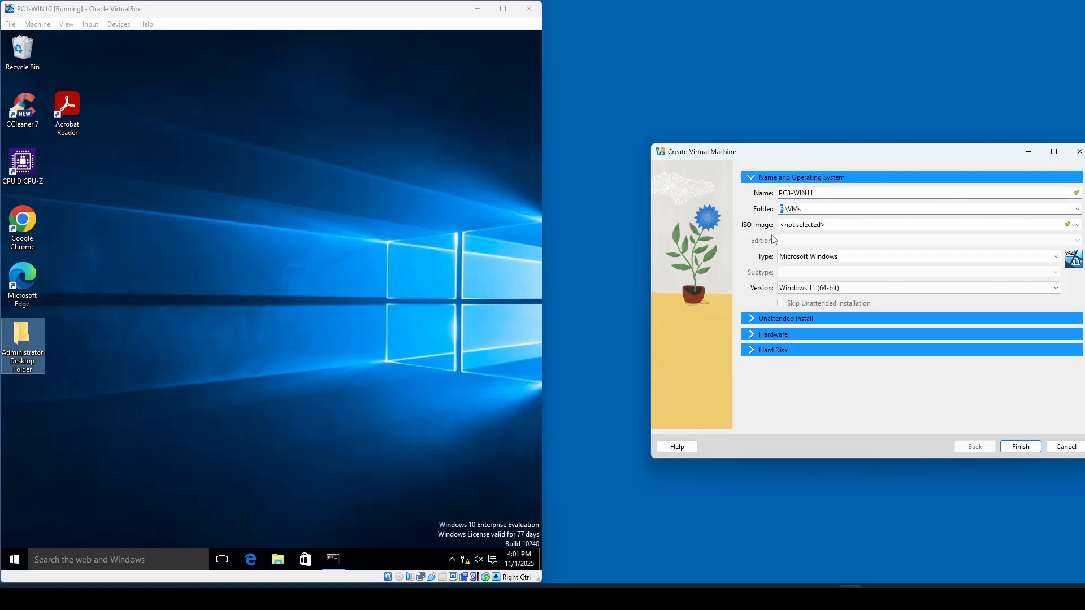
type("C")
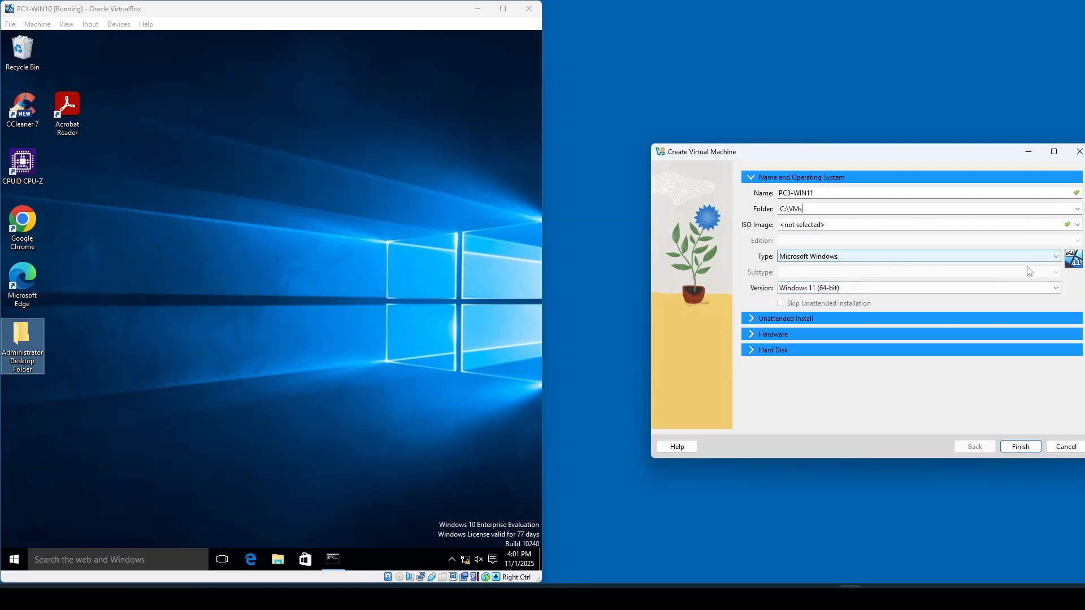
- Select the Windows_11_Ent_Eval.iso image and enable Skip Unattended Installation
left_click(1078, 224)
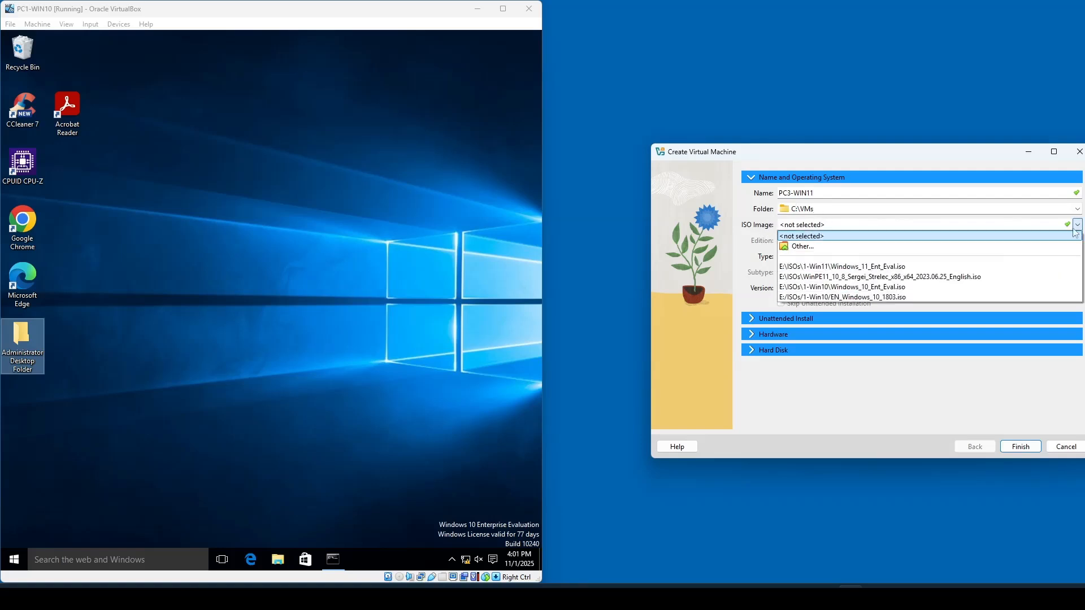
left_click(857, 267)
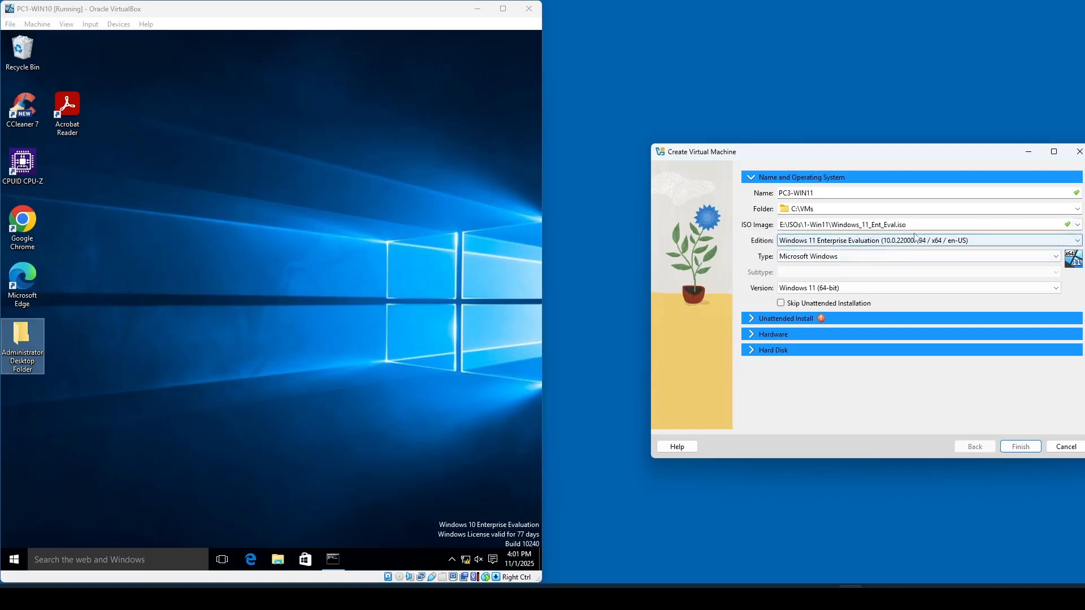
left_click(782, 304)
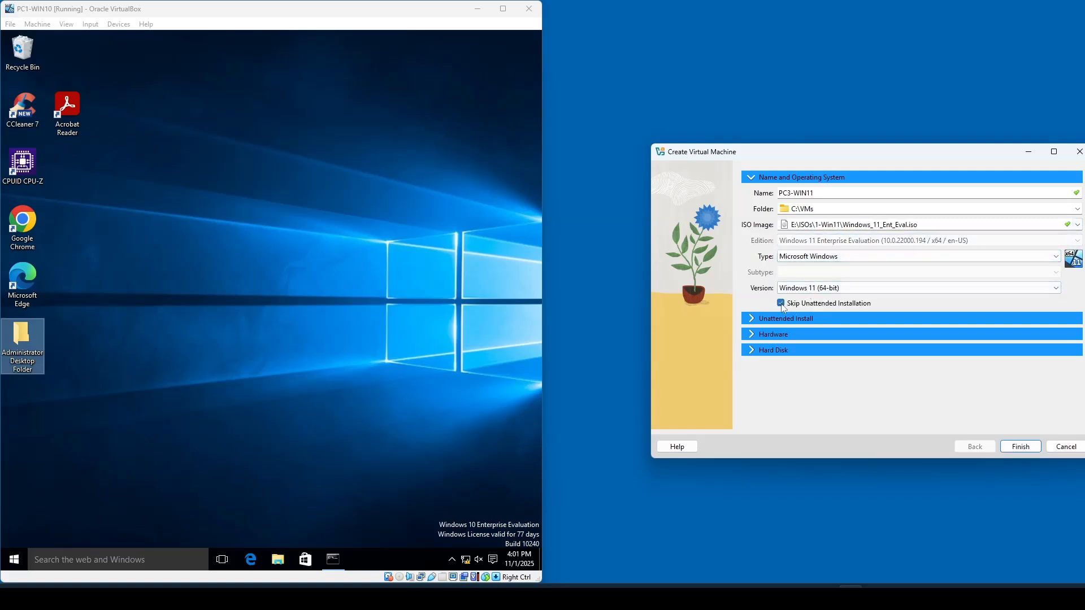
- Review the Unattended Install, Hardware and Hard Disk sections, then finish creating the virtual machine
left_click(753, 321)
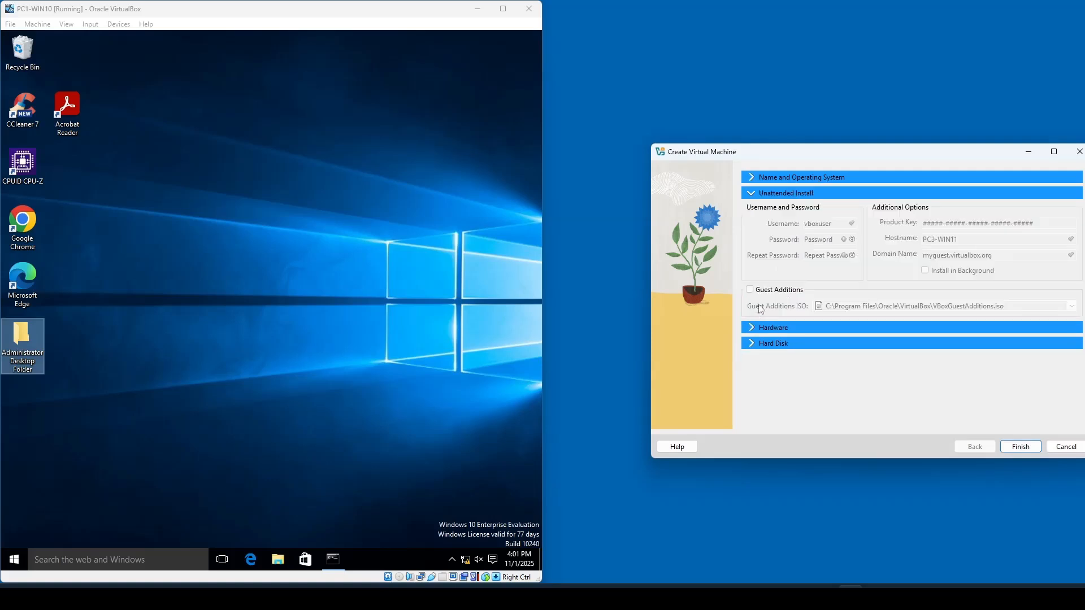
left_click(752, 330)
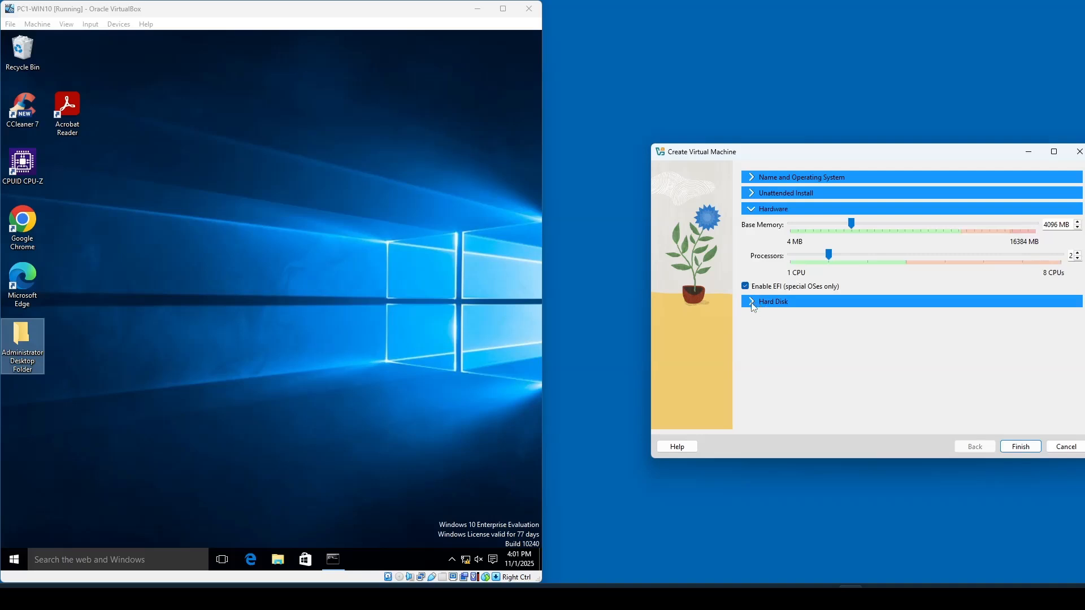
left_click(753, 303)
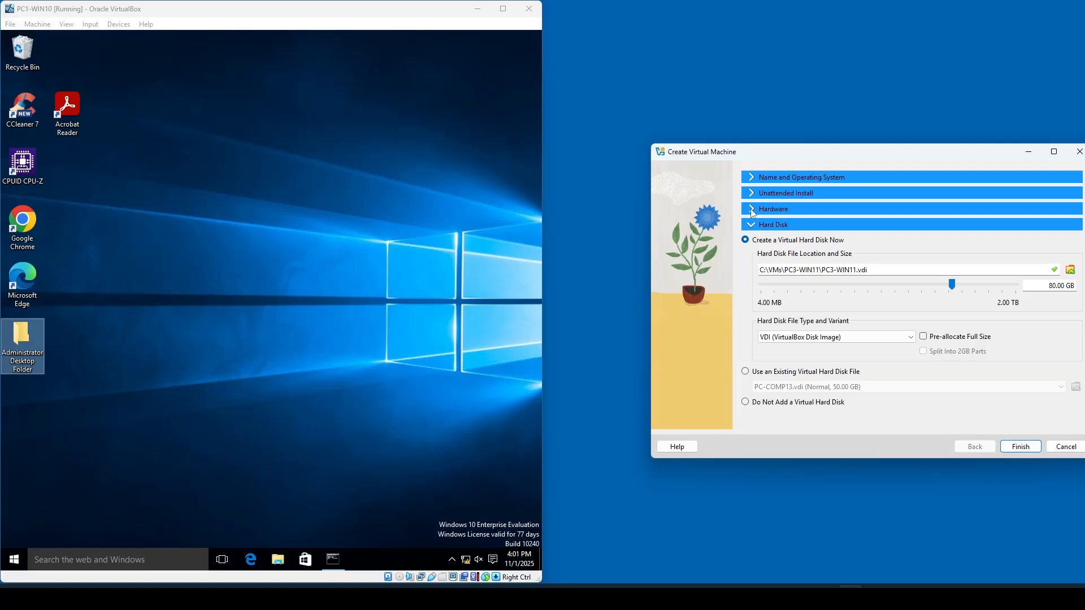
left_click(754, 179)
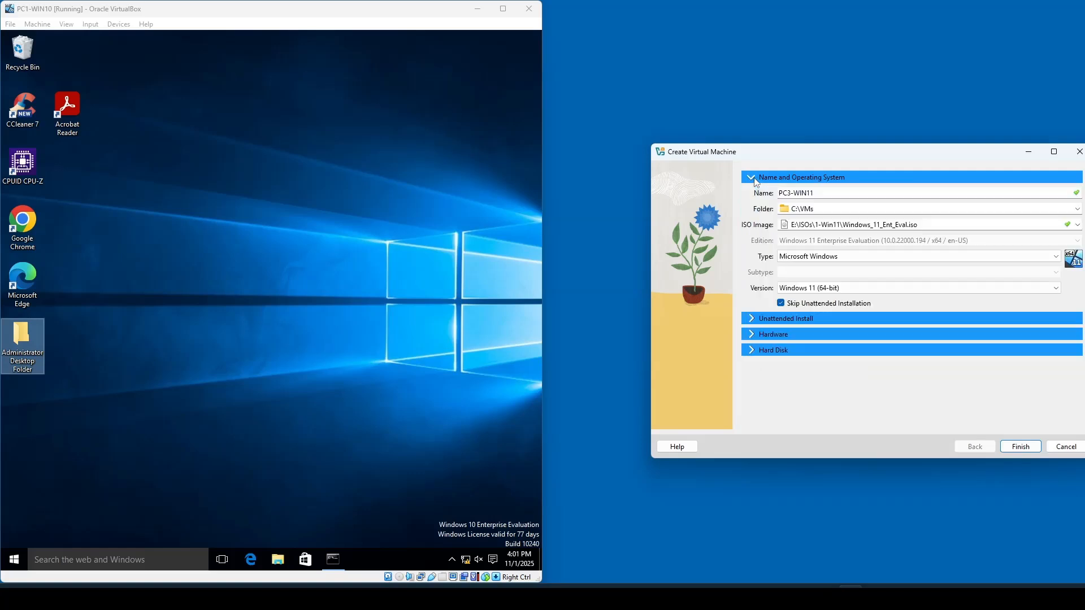
left_click(1020, 447)
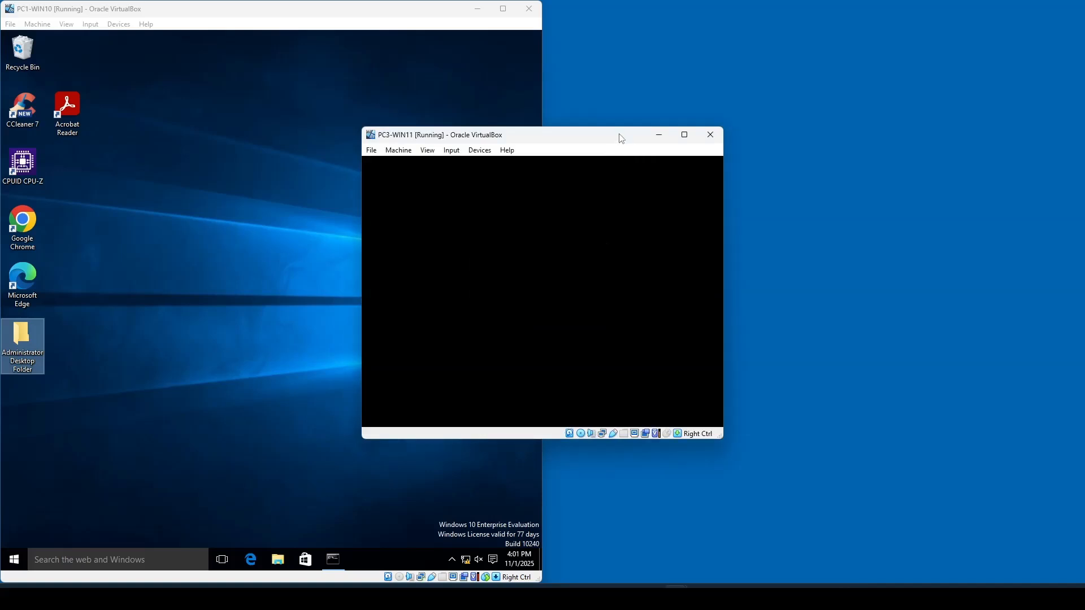
- Boot the new PC3-WIN11 virtual machine from the installation DVD and reposition its window
left_click_drag(622, 139, 819, 85)
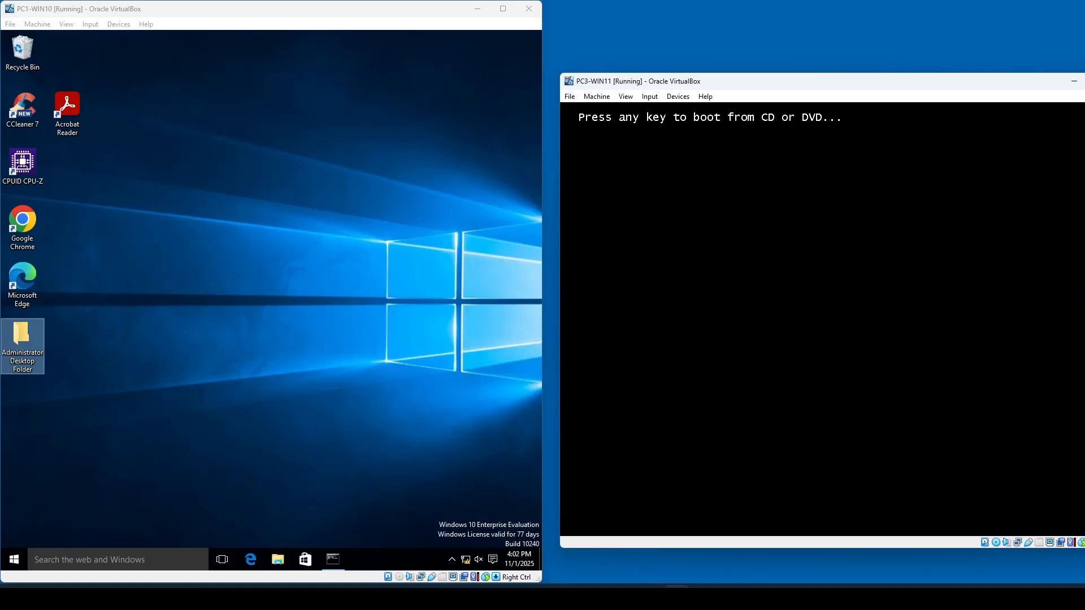
key("Return")
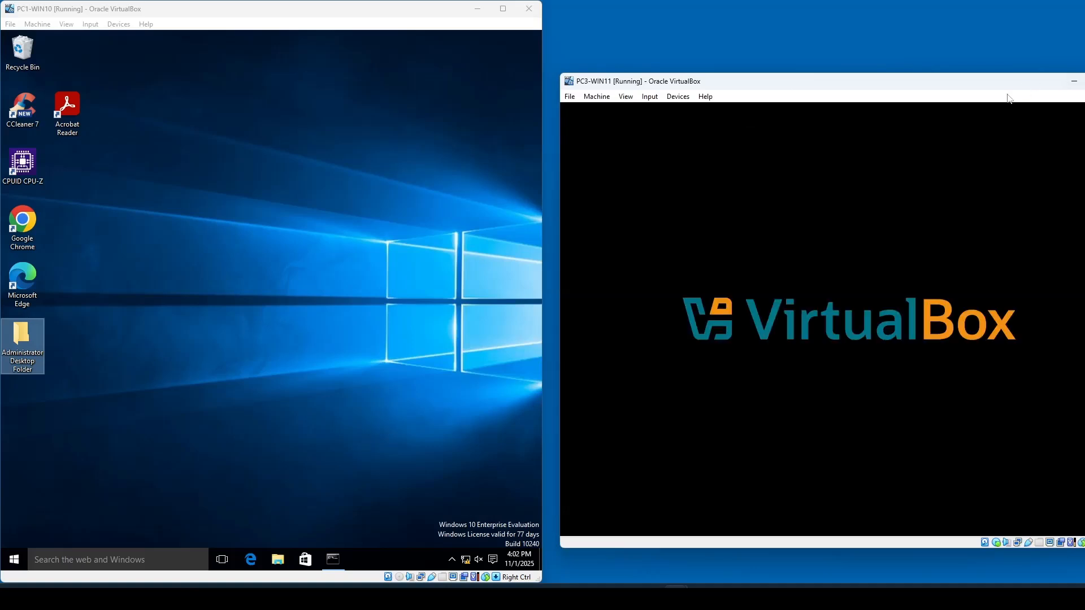
left_click_drag(963, 76, 844, 47)
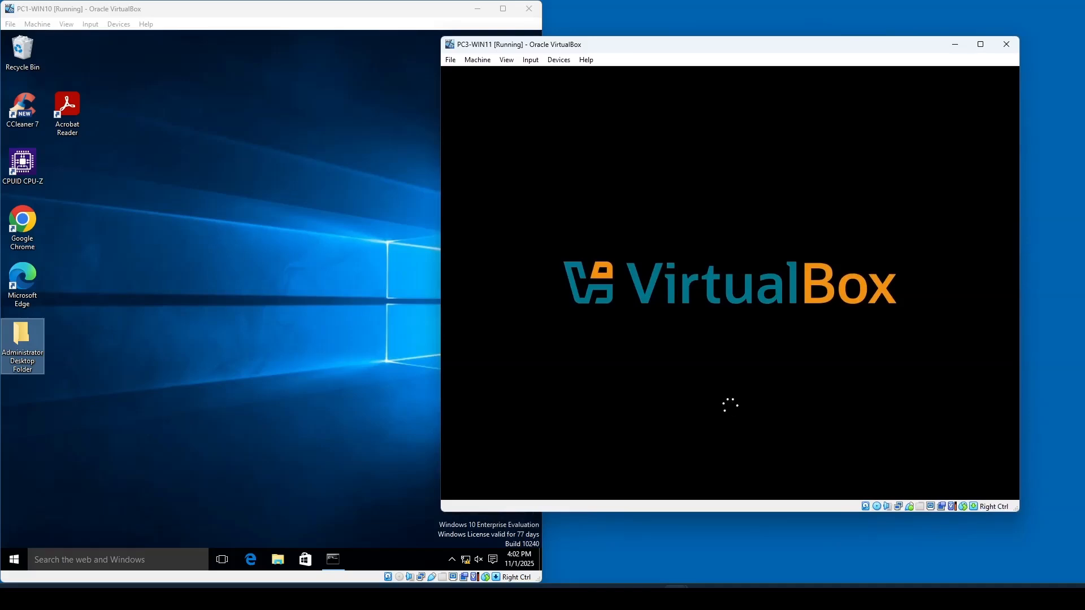
- Bring up the Migrate users profiles.pdf work order to read its instructions
mouse_move(603, 597)
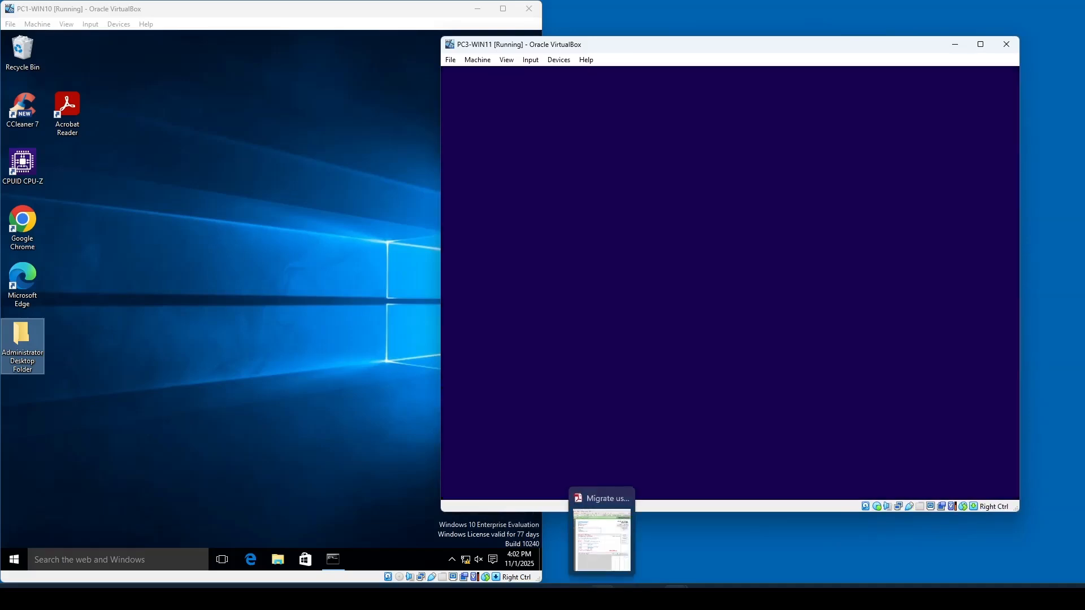
left_click(599, 539)
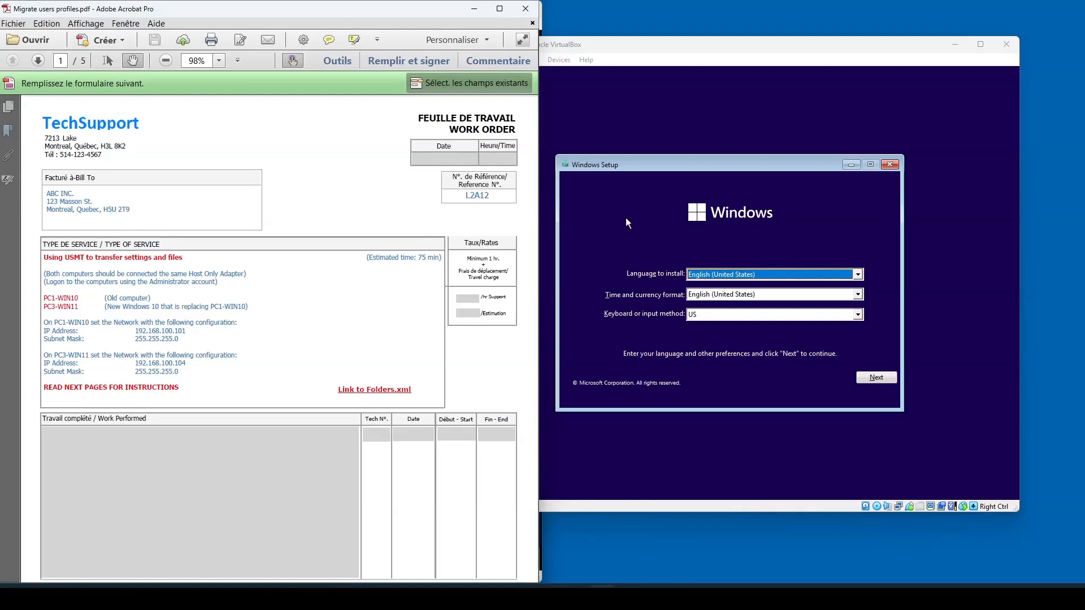
- Accept the default language settings in Windows Setup and start the Windows 11 installation
left_click(727, 168)
left_click(882, 377)
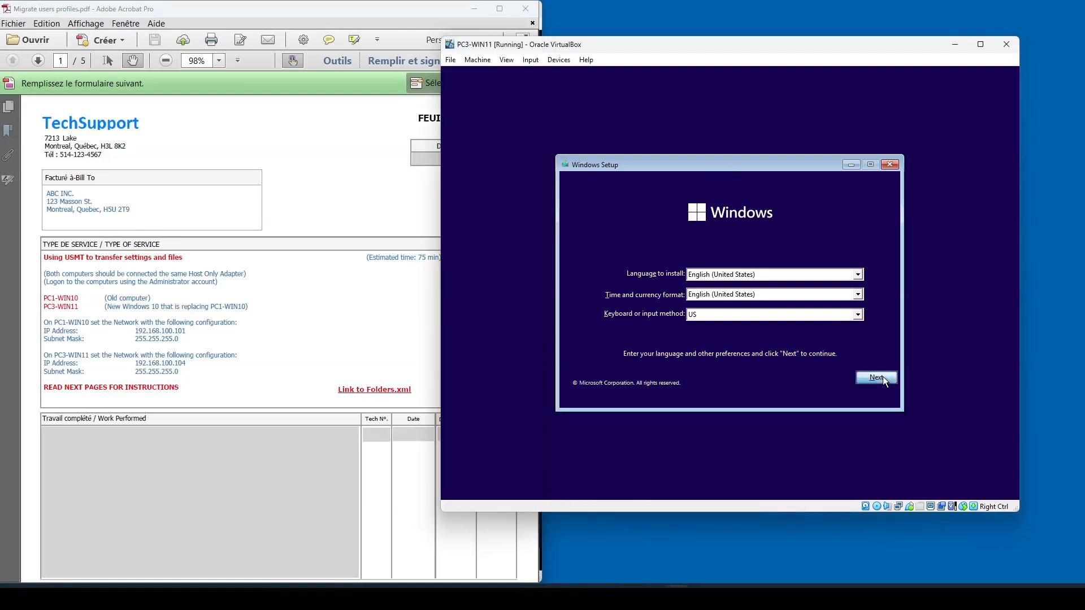
left_click(721, 289)
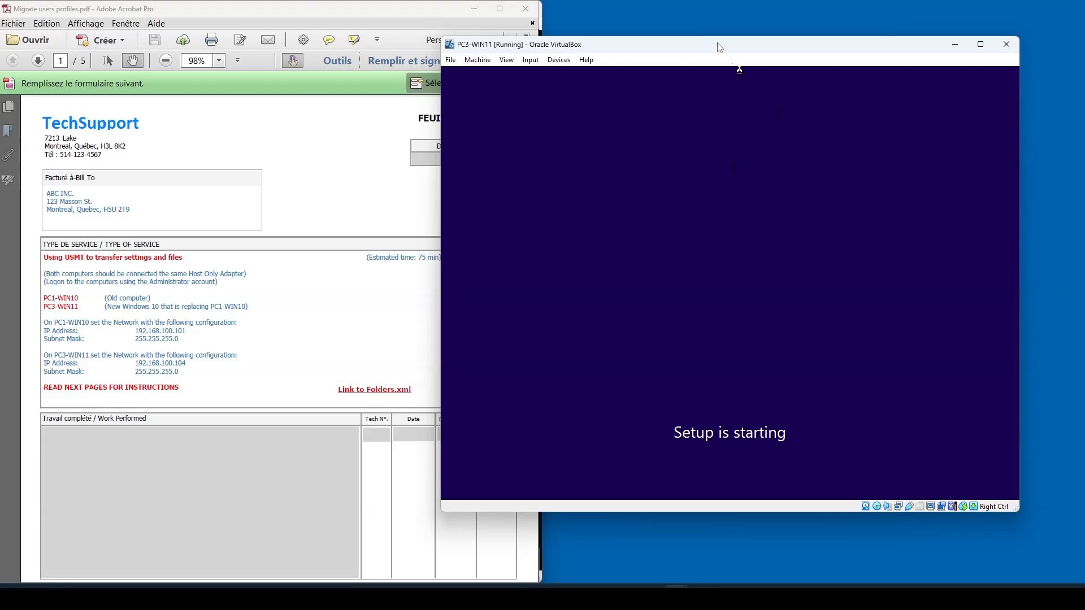
- Reposition the PC3-WIN11 window and accept the Microsoft Software License Terms in Windows Setup
left_click_drag(719, 47, 782, 55)
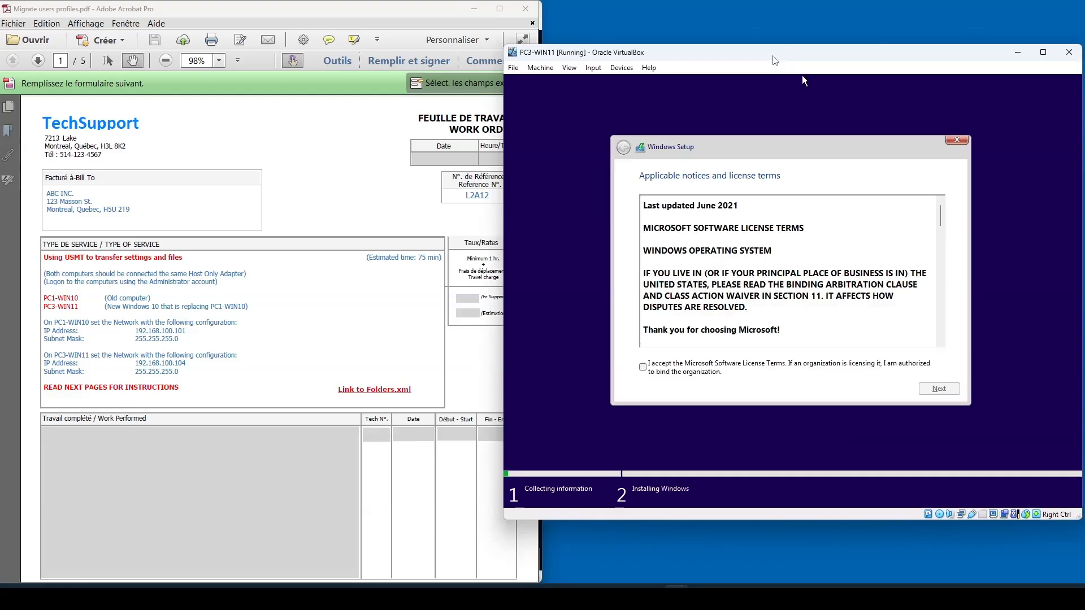
left_click(673, 367)
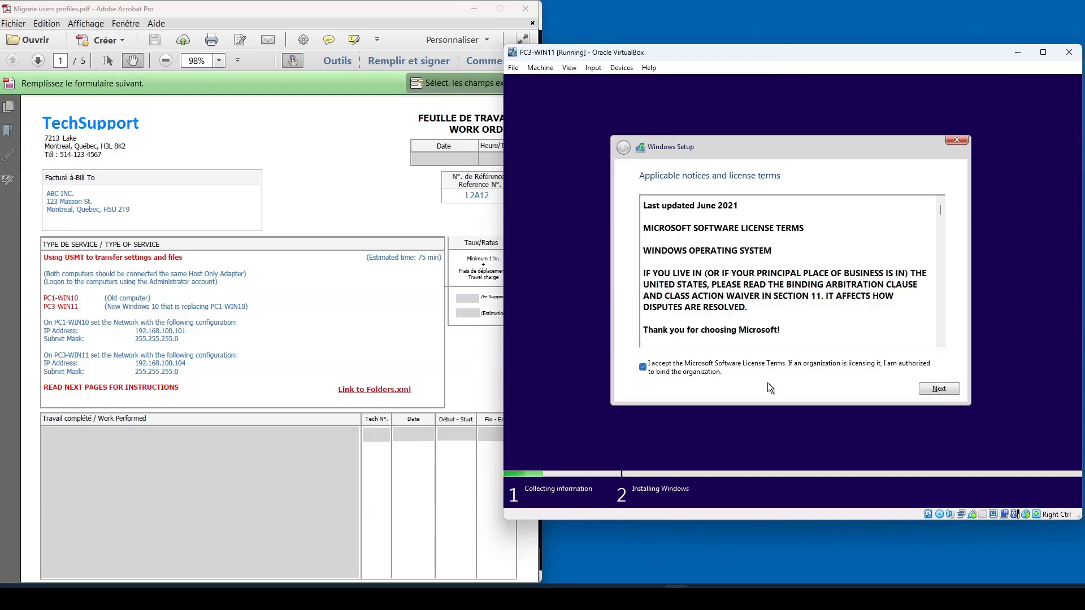
left_click(926, 390)
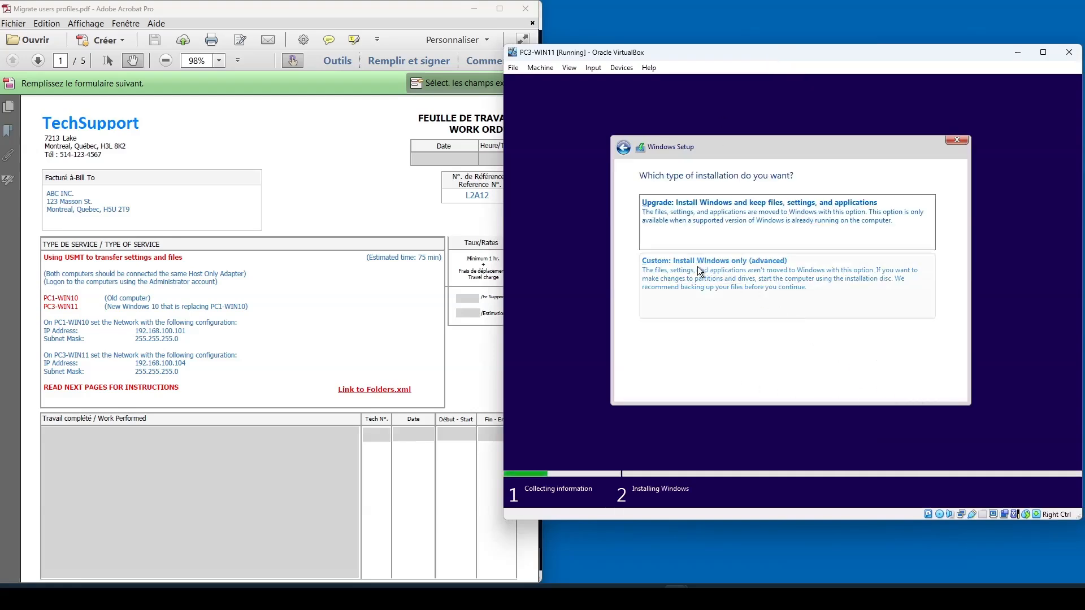
- Choose the Custom installation and install Windows on Drive 0 Unallocated Space
left_click(700, 271)
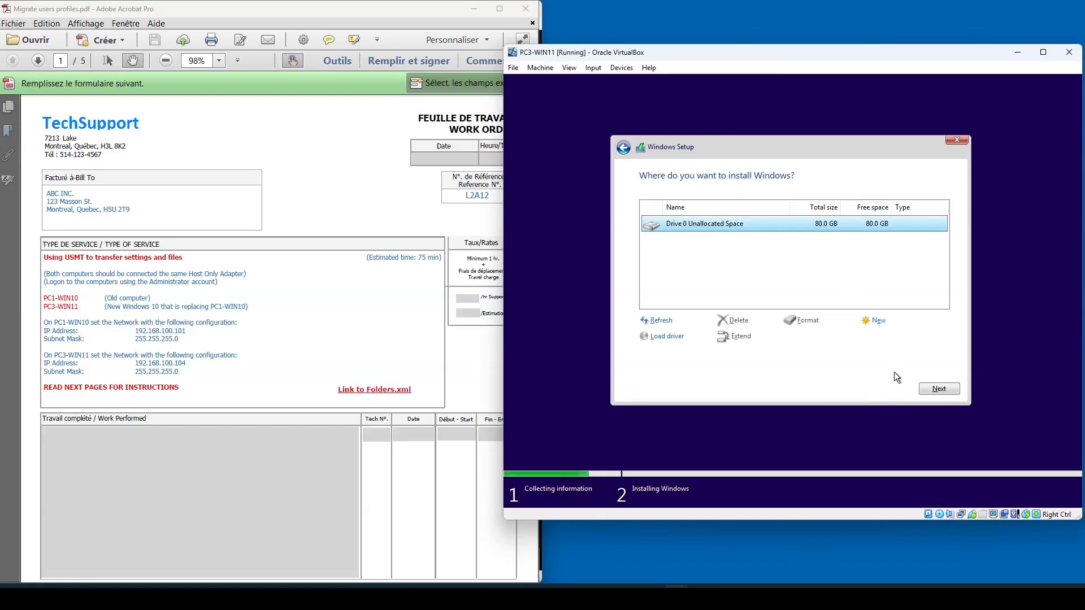
left_click(939, 390)
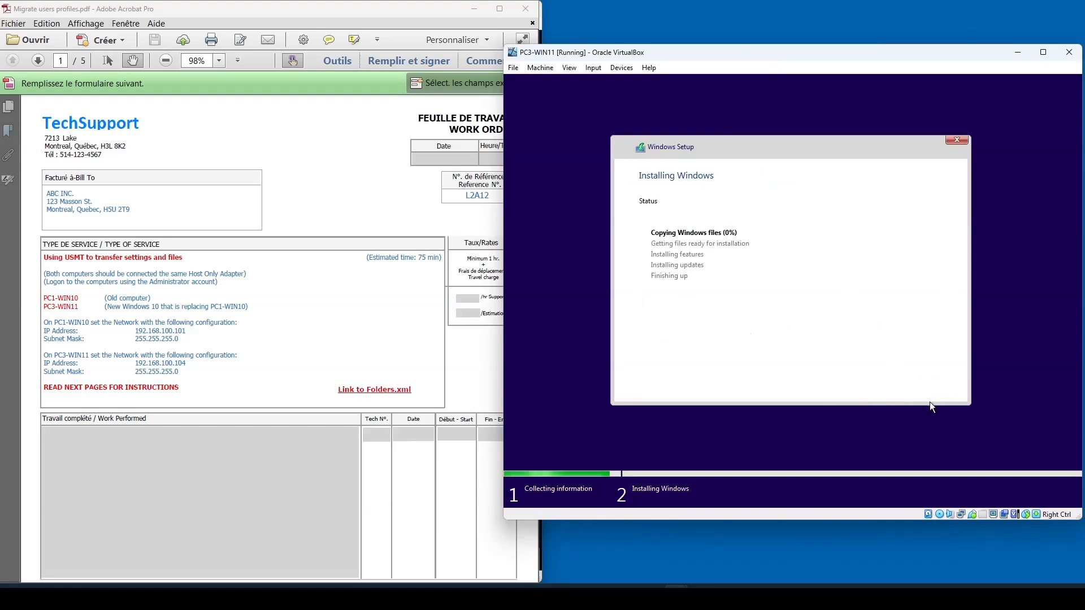
- Scroll through the Migrate users profiles work order to read its instructions
left_click(329, 168)
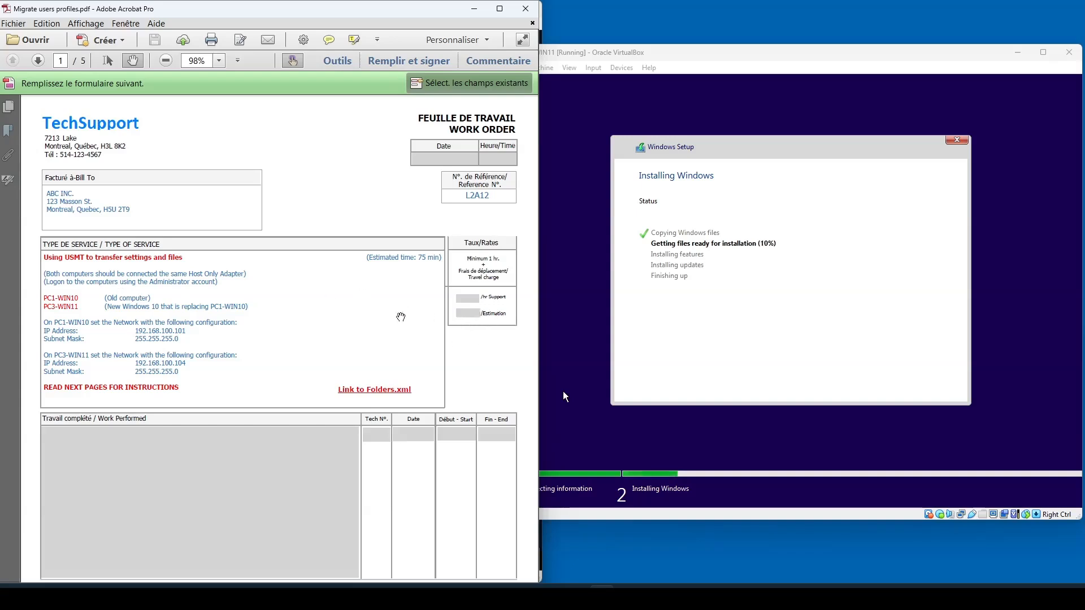
scroll(419, 336, "down", 2)
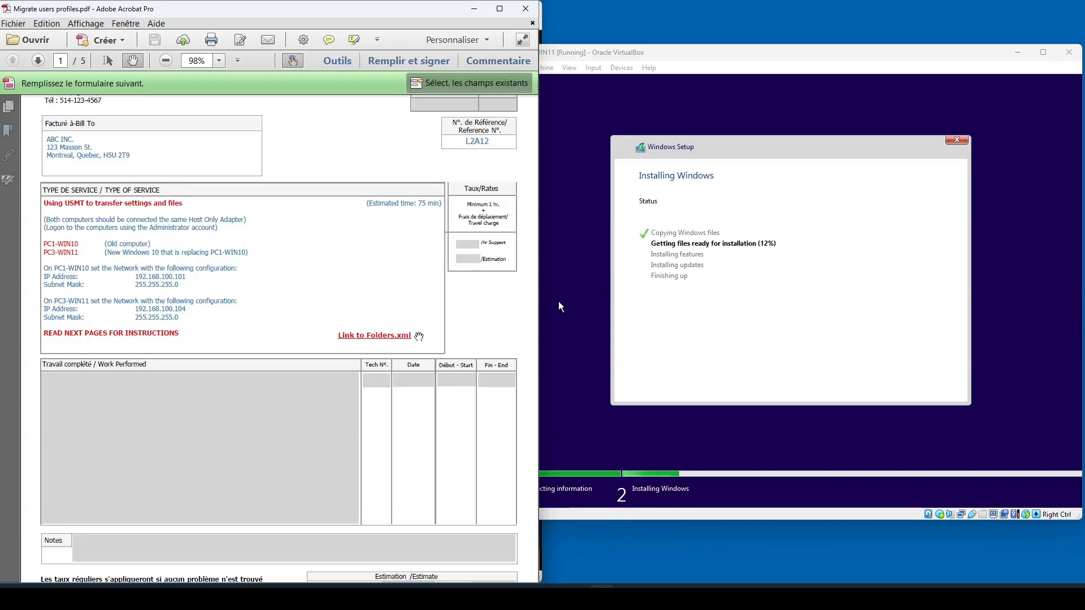
scroll(385, 310, "down", 5)
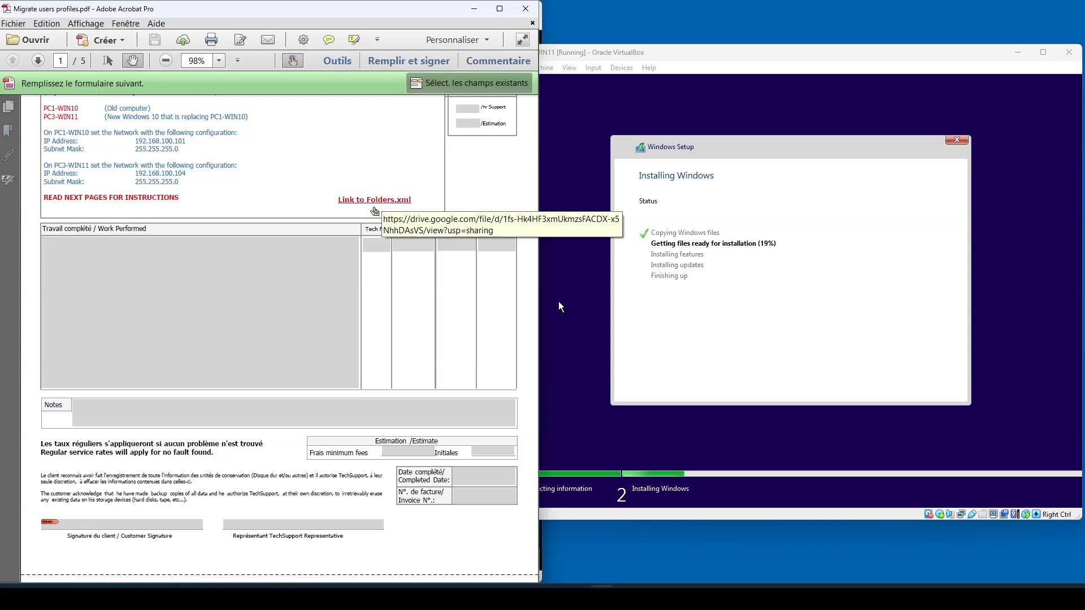
scroll(363, 261, "down", 8)
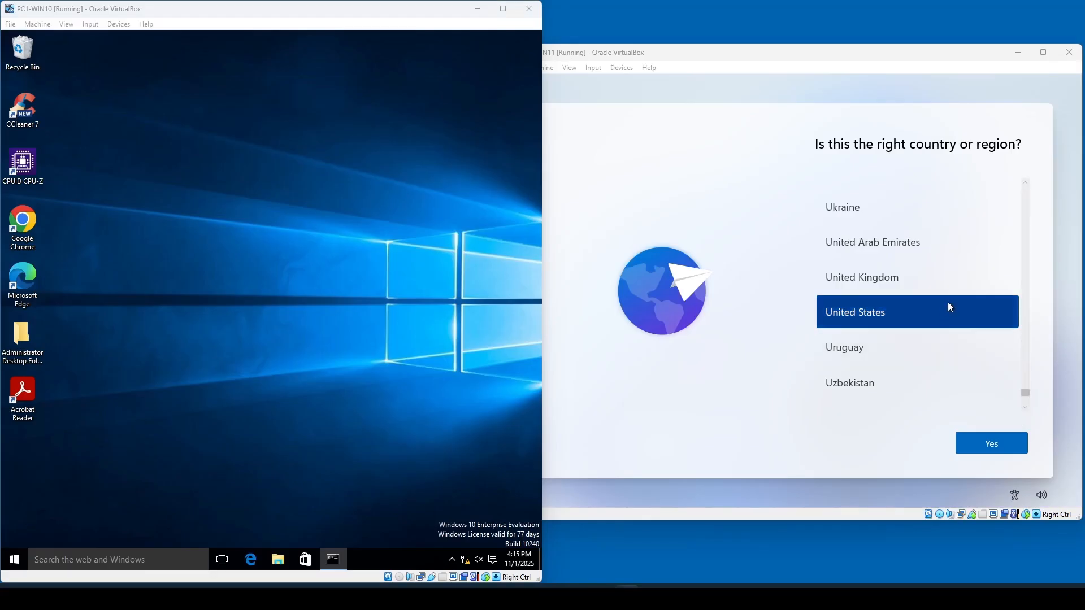
- Confirm United States as the region and US as the keyboard layout, skipping a second layout
left_click(992, 449)
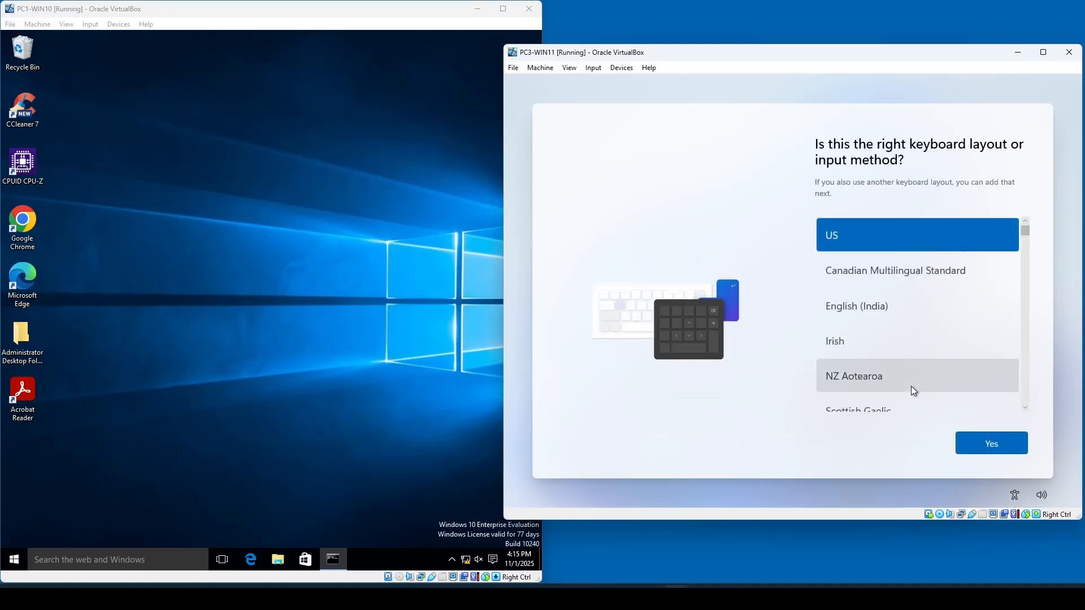
left_click(973, 444)
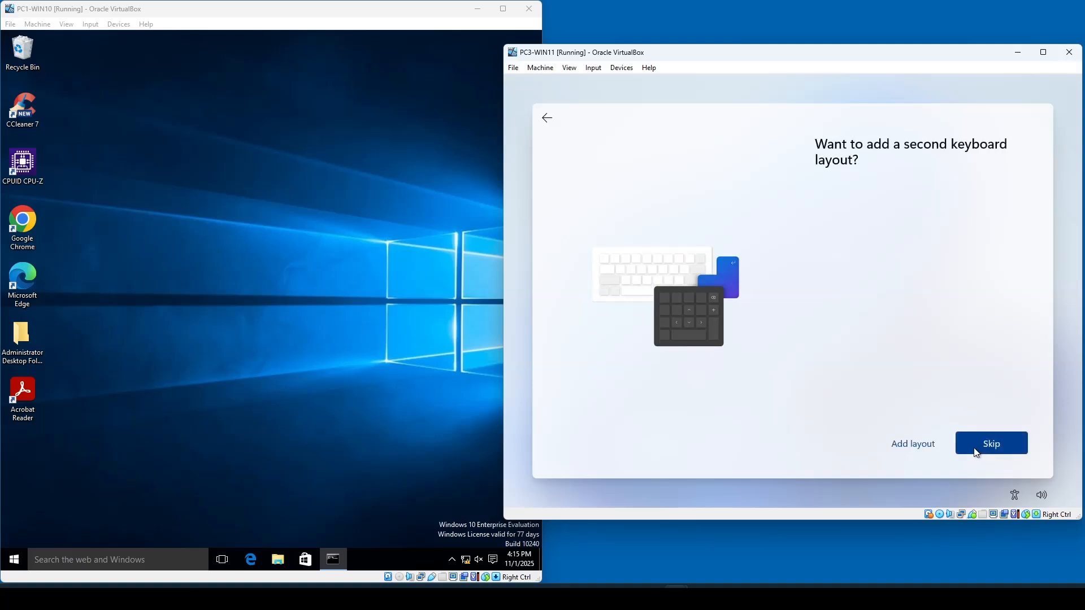
left_click(991, 442)
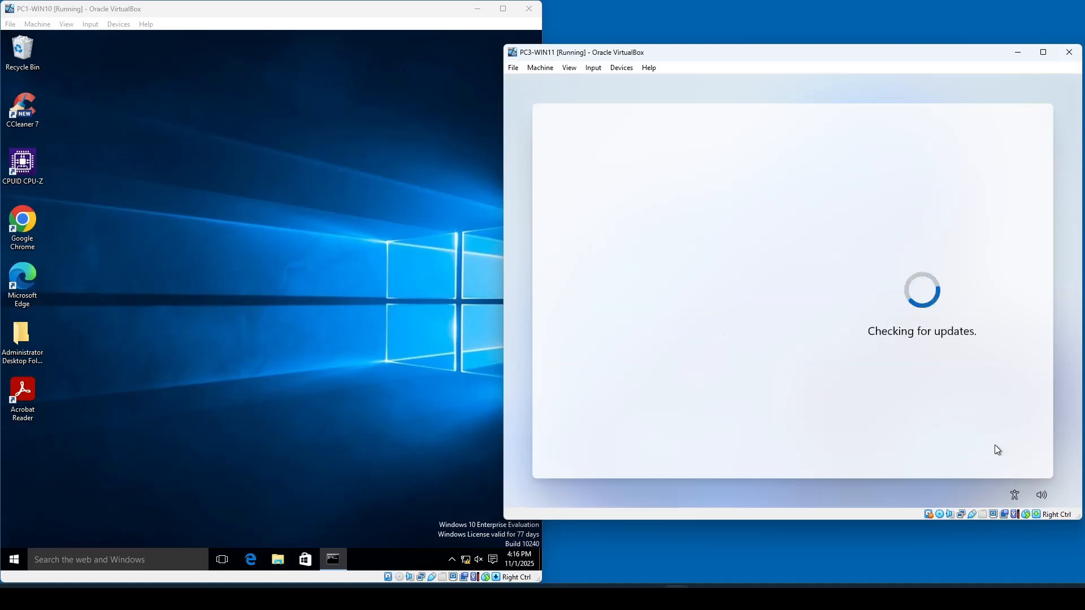
- Toggle the PC3-WIN11 network adapter connection from the virtual machine's Devices menu while setup checks for updates
left_click(1084, 456)
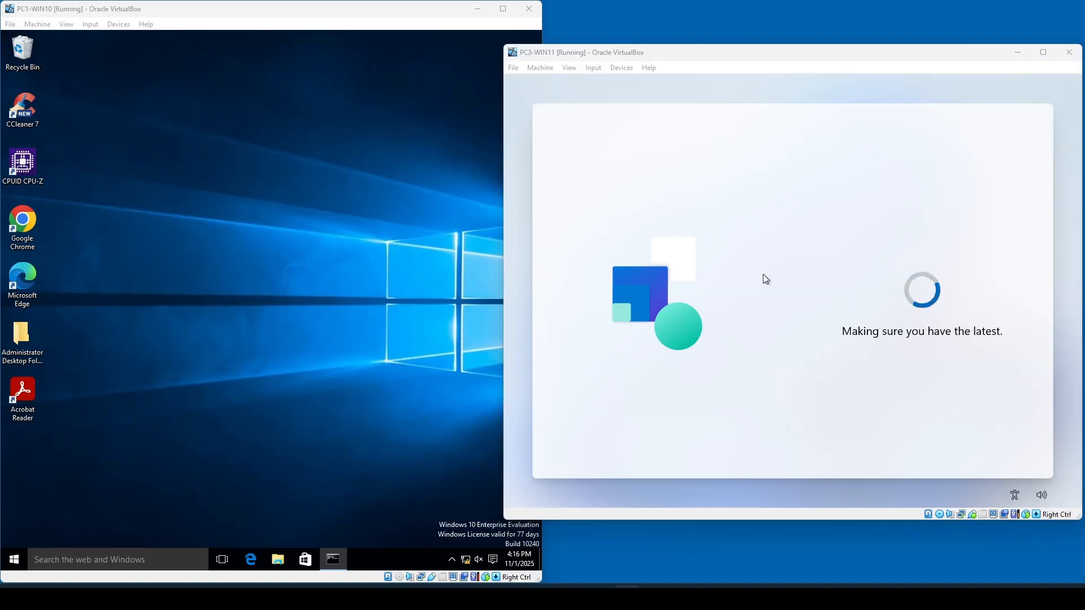
left_click(621, 68)
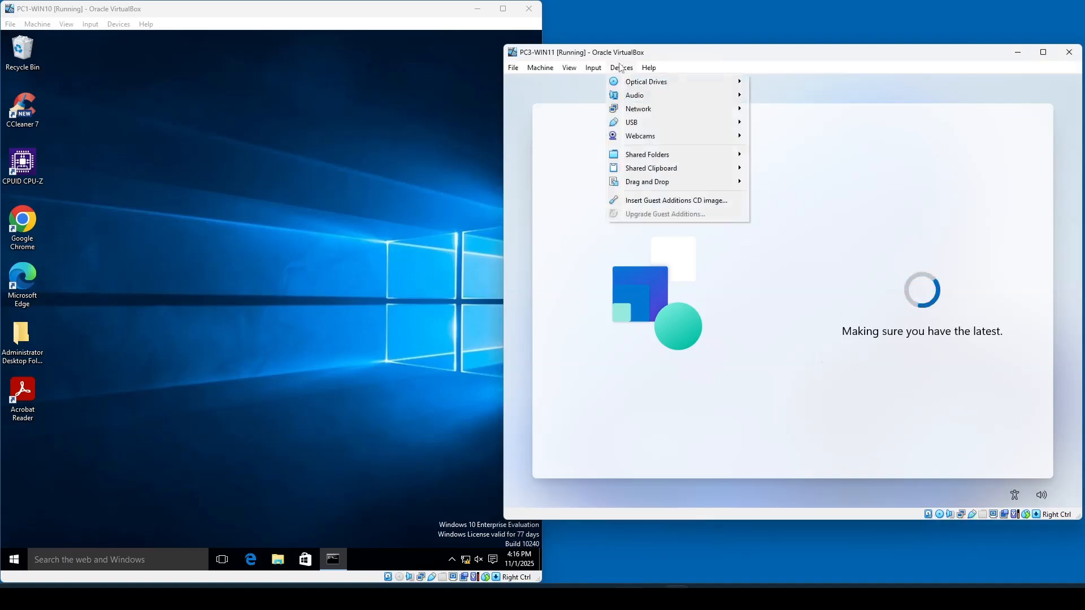
mouse_move(678, 109)
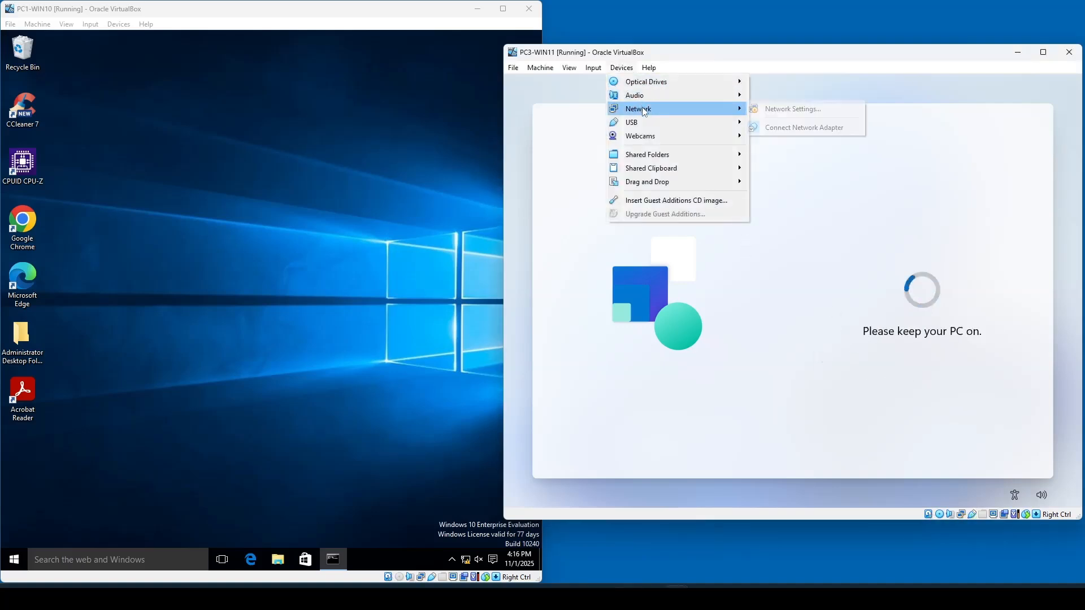
left_click(775, 128)
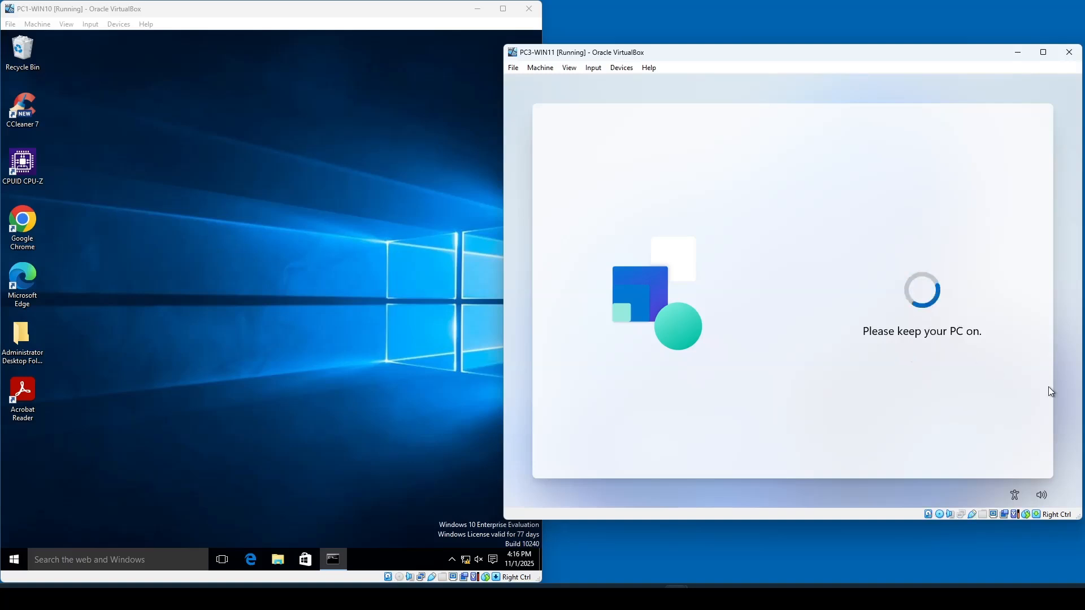
left_click(623, 70)
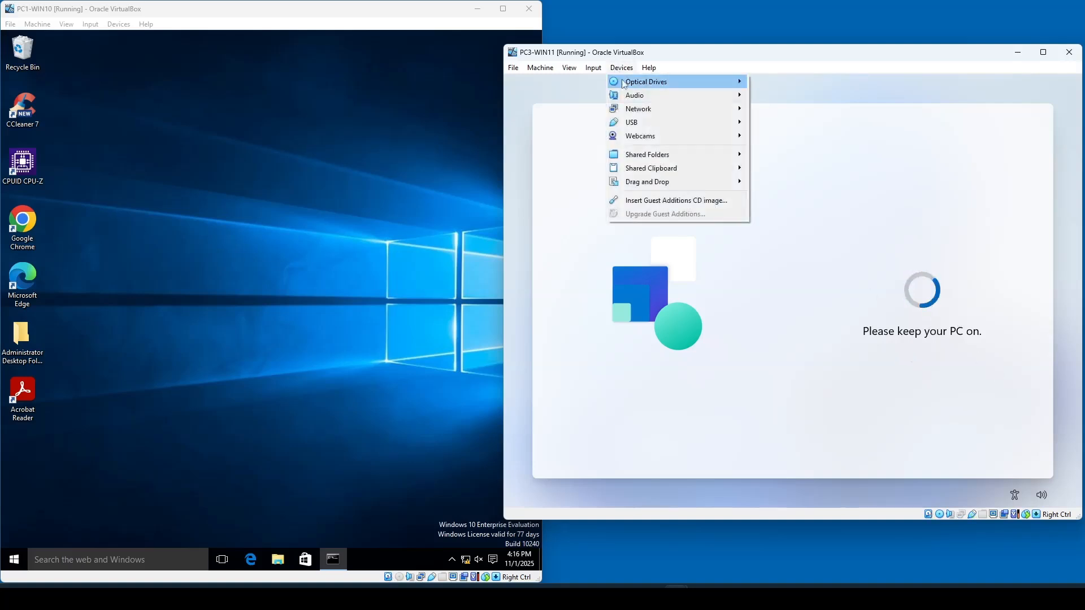
mouse_move(712, 109)
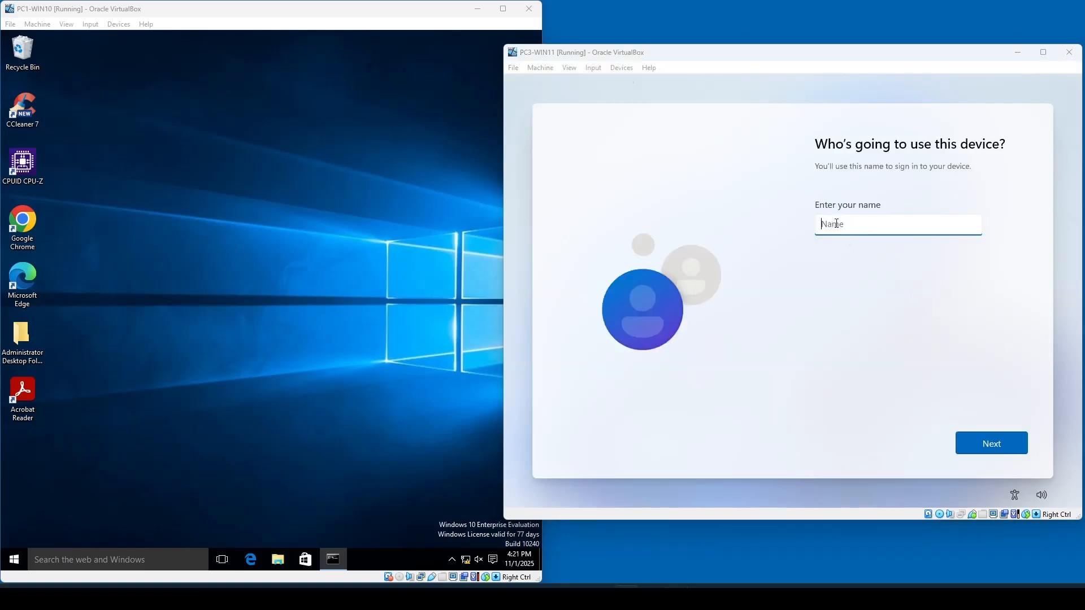
- Enter Admin as the name of the person using this device
left_click(837, 224)
type("Admin")
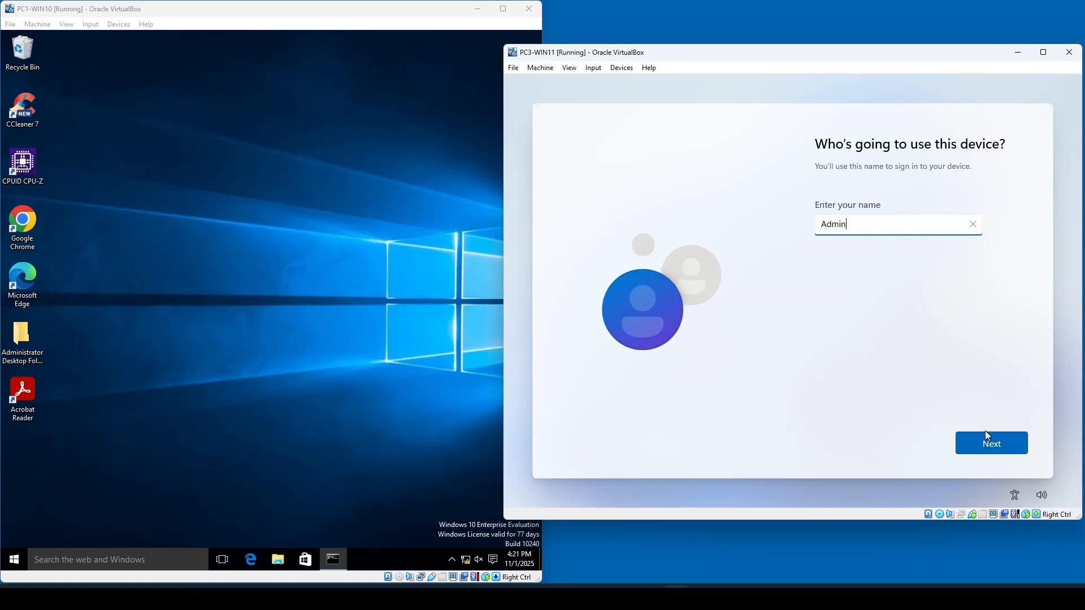
left_click(988, 442)
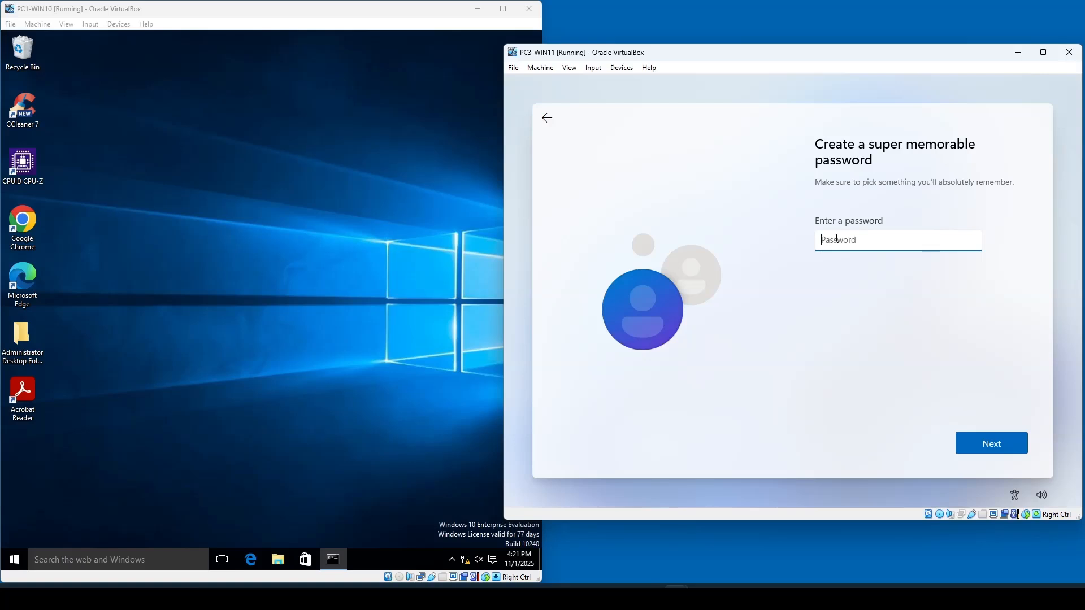
- Create and confirm the local account password
type("•••")
key("Return")
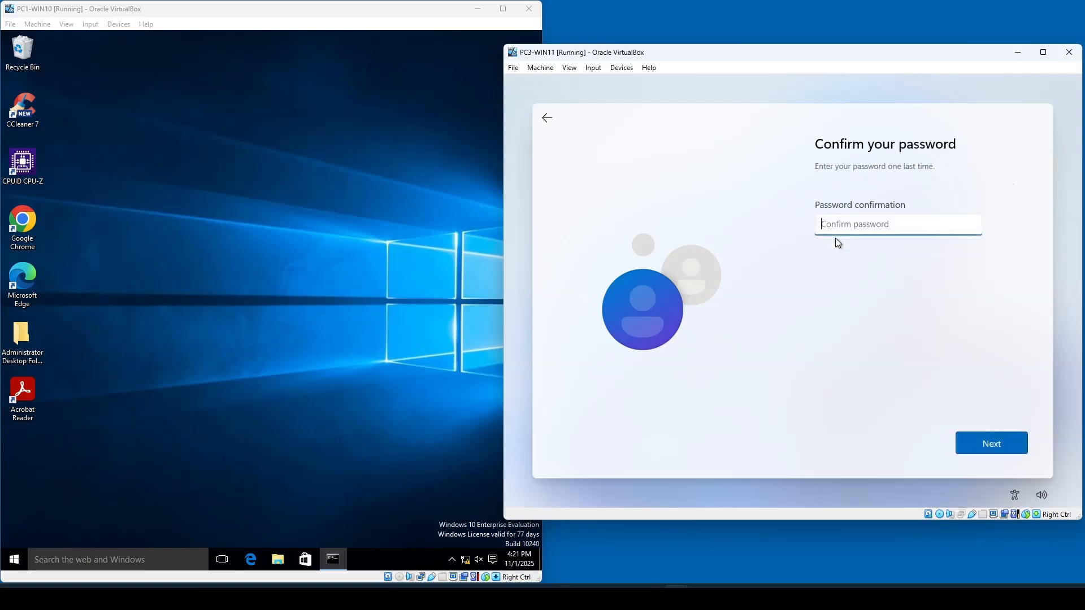
type("••••••••••")
key("Return")
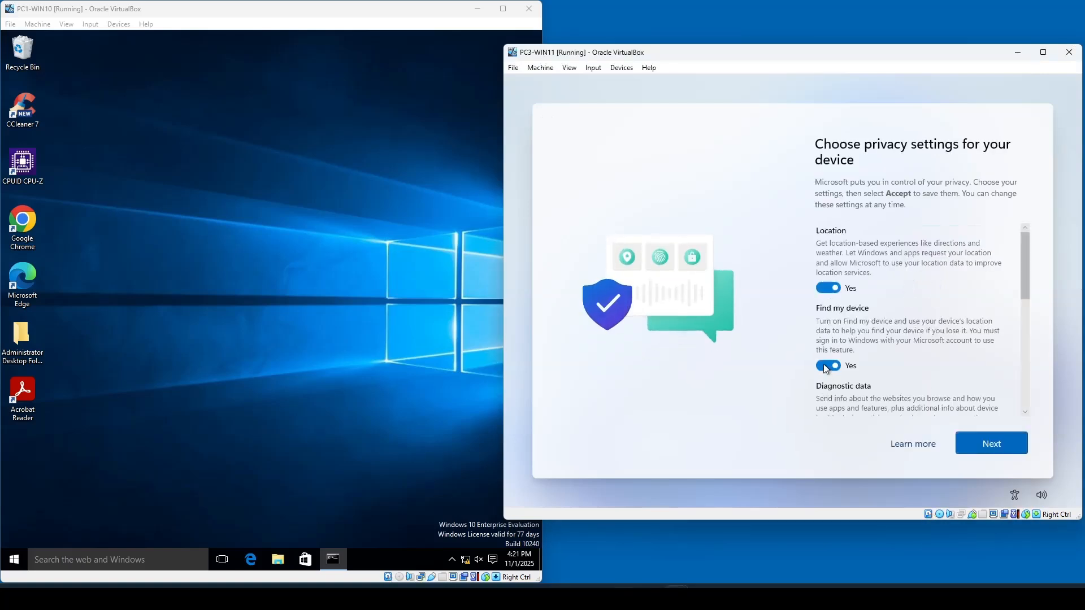
- Turn off Find my device, optional diagnostic data, inking & typing, advertising ID and tailored experiences, then accept the privacy settings
left_click(827, 366)
scroll(823, 356, "down", 3)
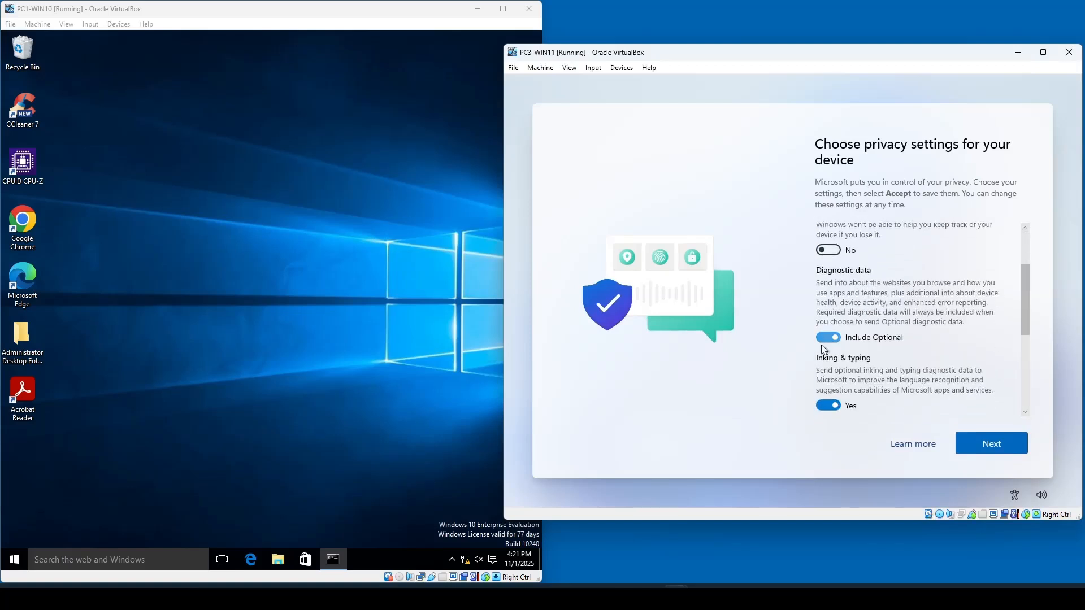
left_click(824, 339)
left_click(826, 404)
scroll(842, 390, "down", 3)
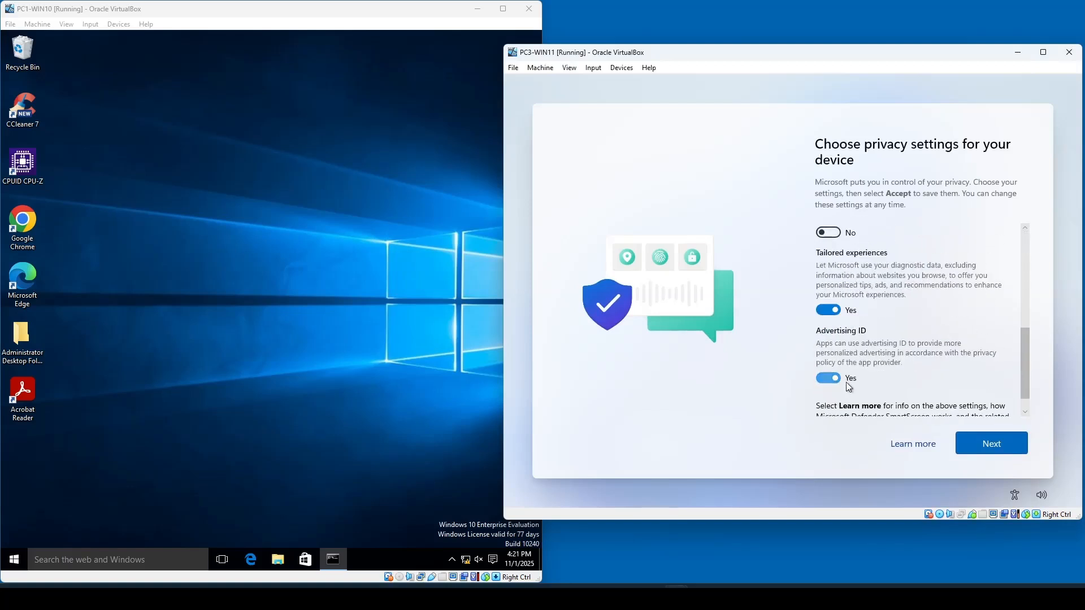
left_click(831, 378)
scroll(831, 339, "down", 1)
left_click(827, 298)
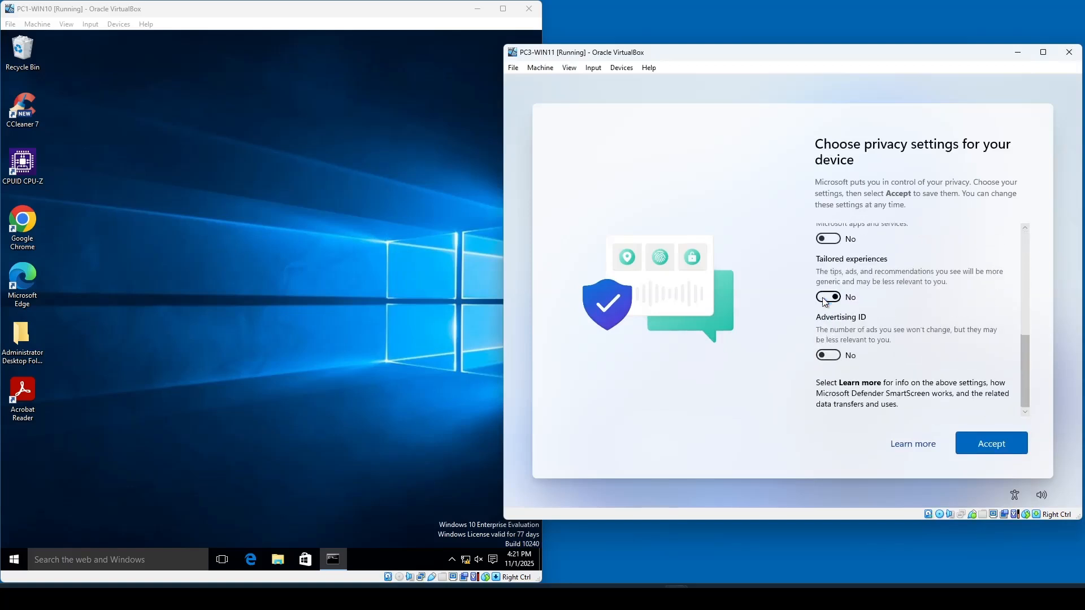
left_click(992, 443)
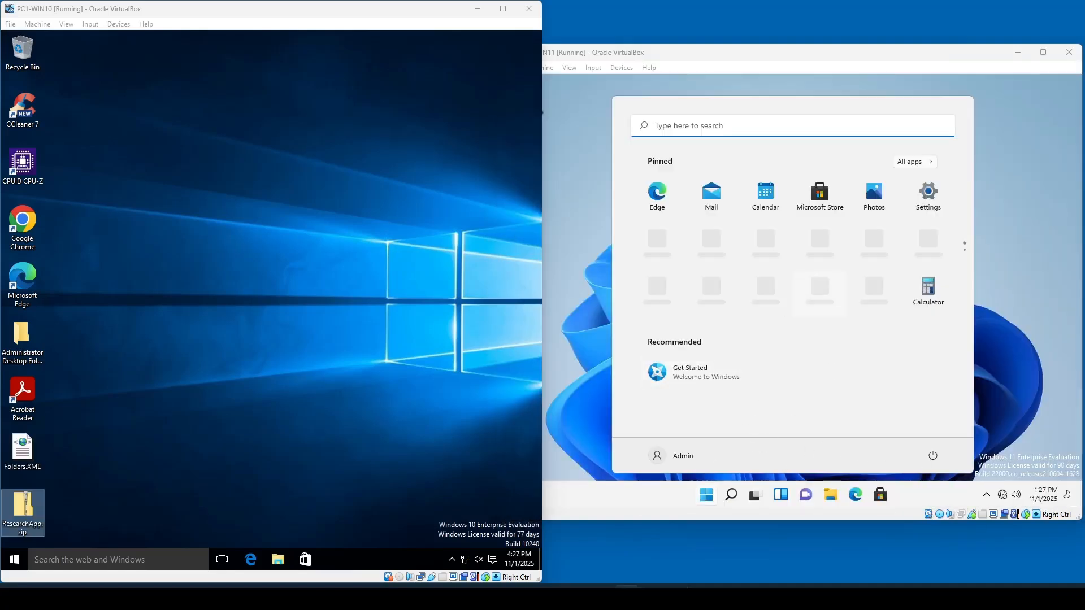
- Open Computer Management on PC3-WIN11 and show the Users folder under Local Users and Groups
left_click(595, 349)
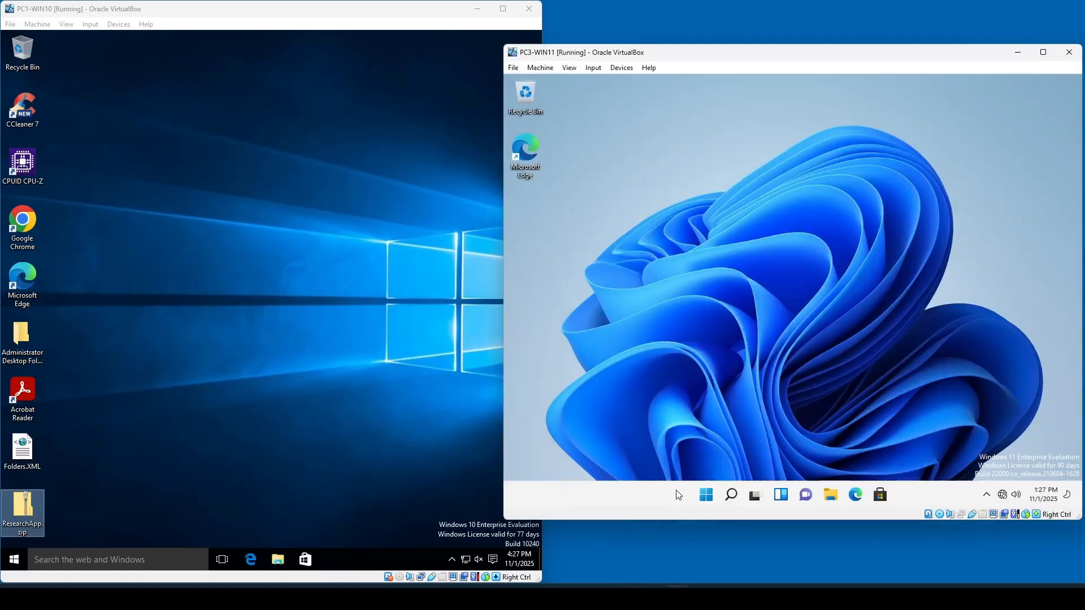
right_click(706, 497)
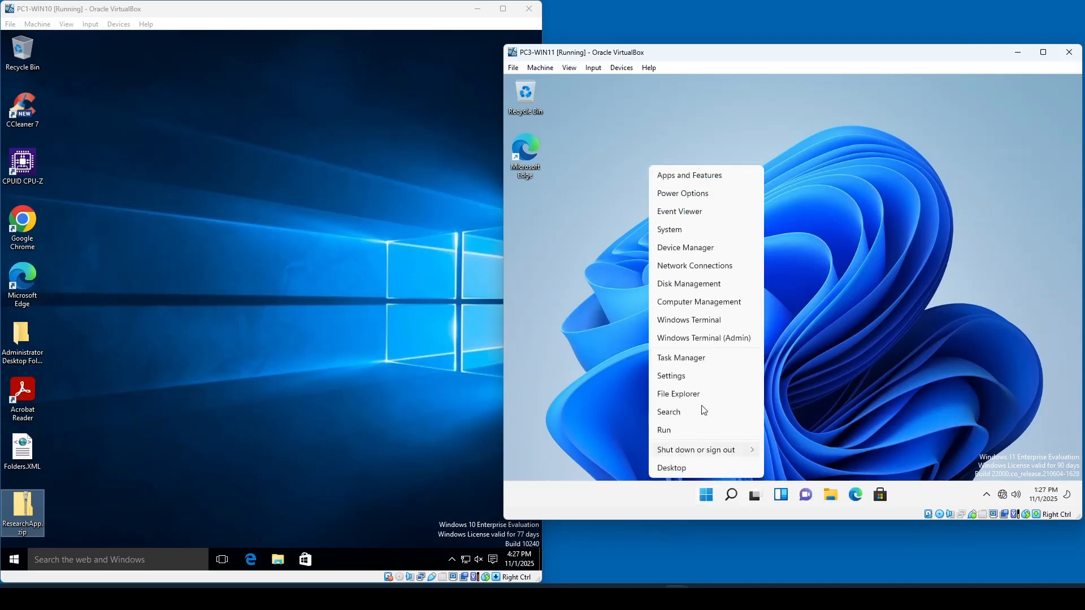
left_click(699, 304)
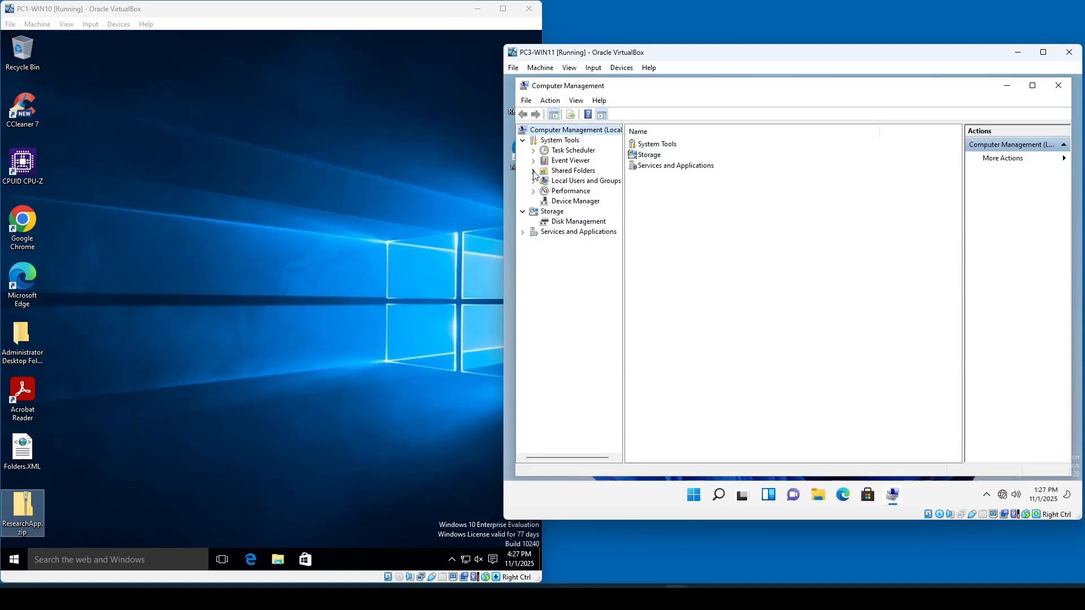
left_click(533, 171)
left_click(535, 172)
left_click(534, 183)
left_click(565, 193)
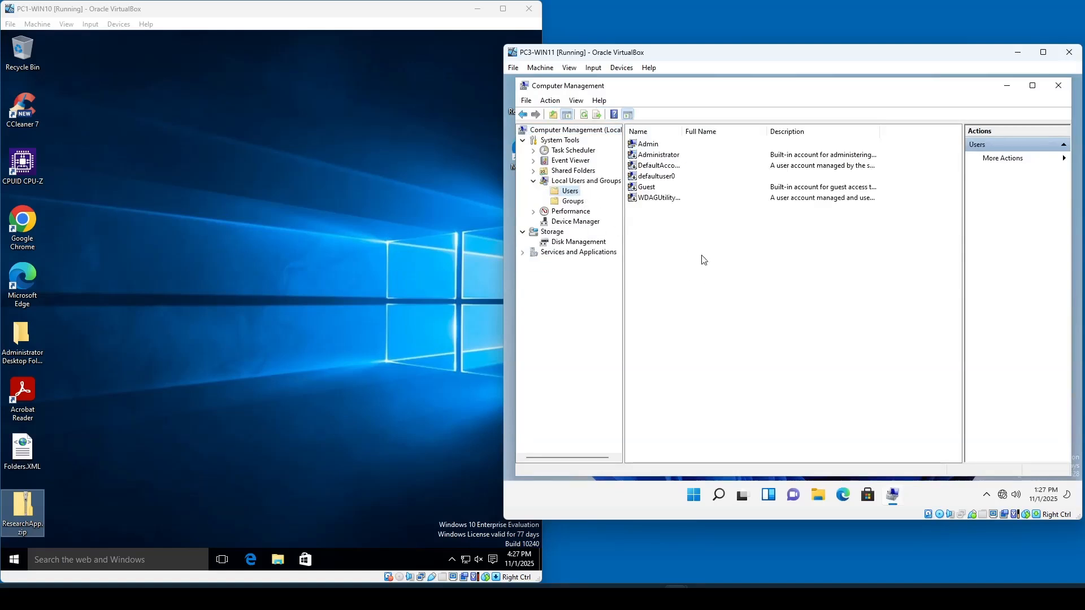
- Enable the built-in Administrator account by clearing Account is disabled in its properties
left_click(657, 158)
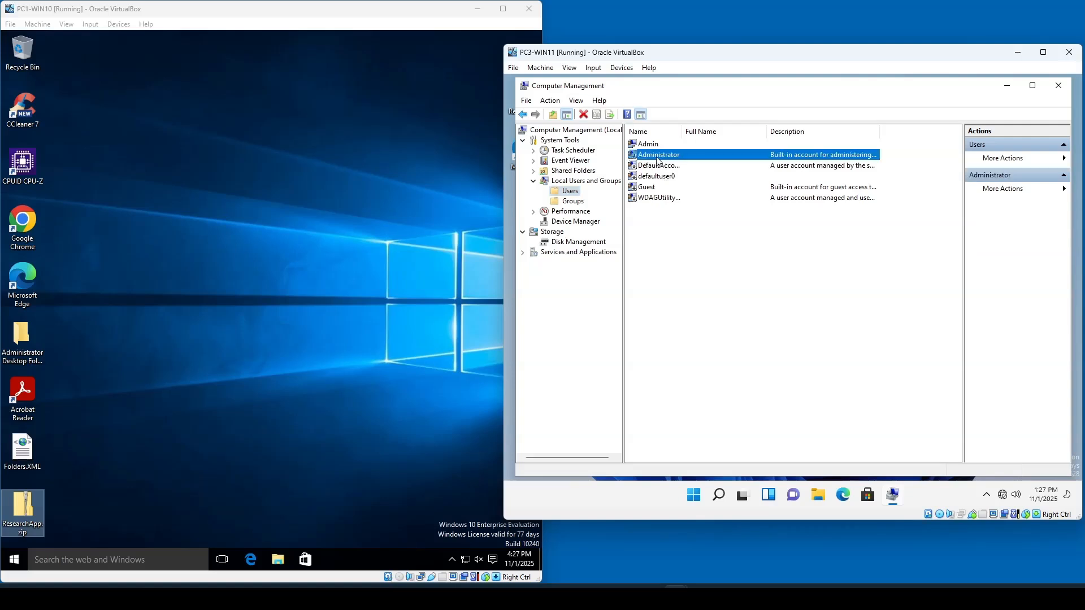
right_click(654, 160)
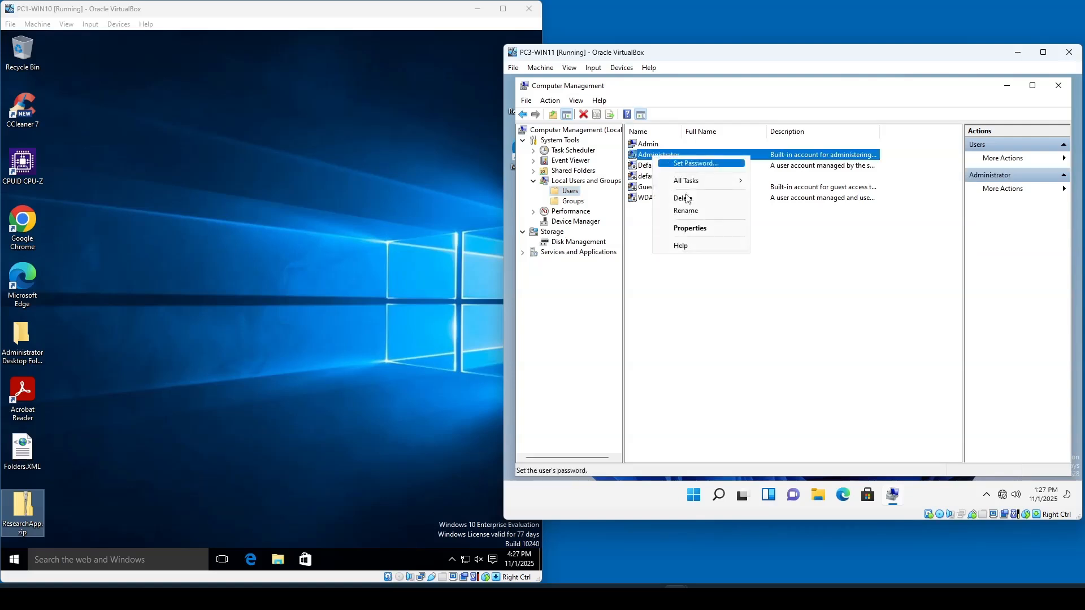
left_click(706, 231)
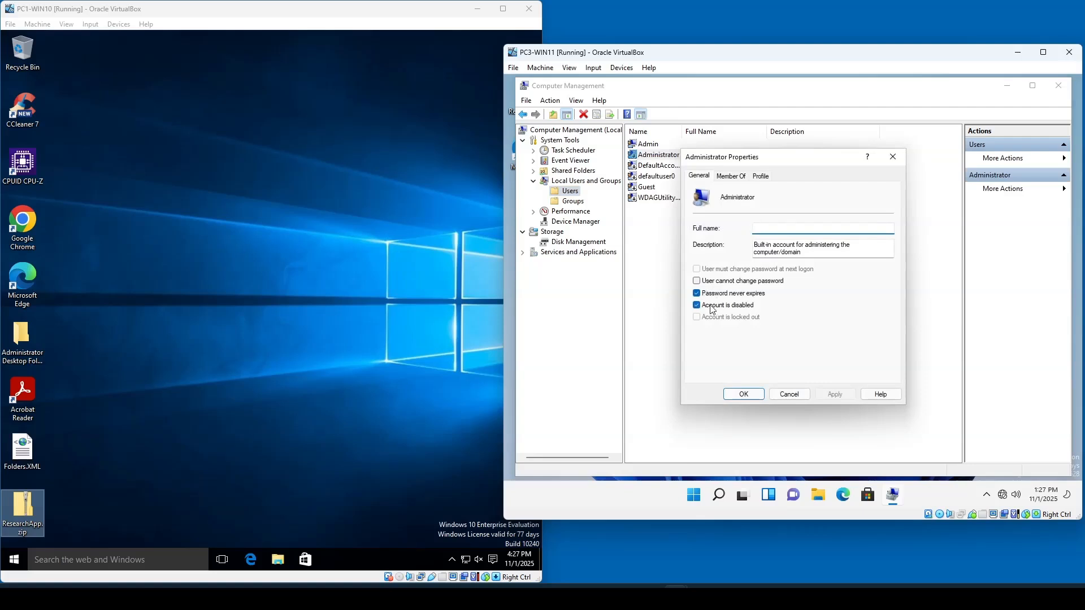
left_click(701, 305)
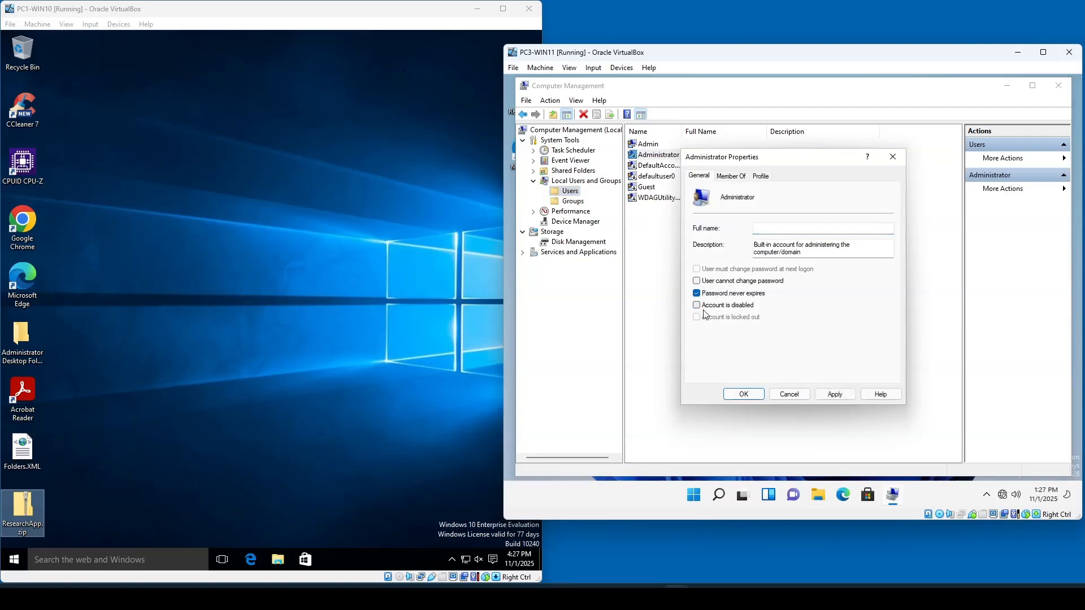
left_click(756, 394)
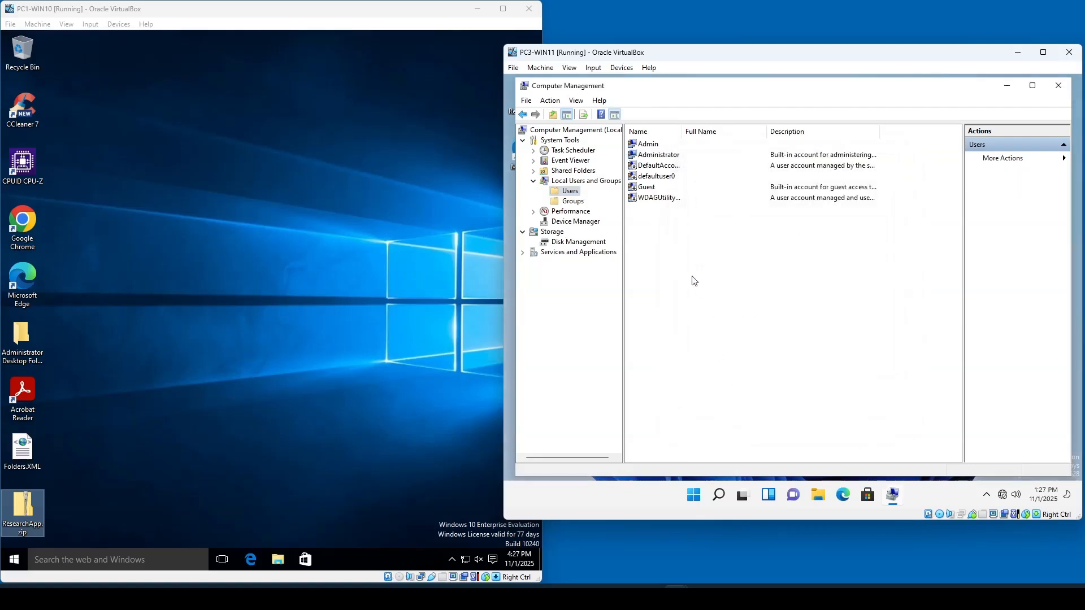
- Set and confirm a new password for the built-in Administrator account
left_click(652, 158)
right_click(657, 157)
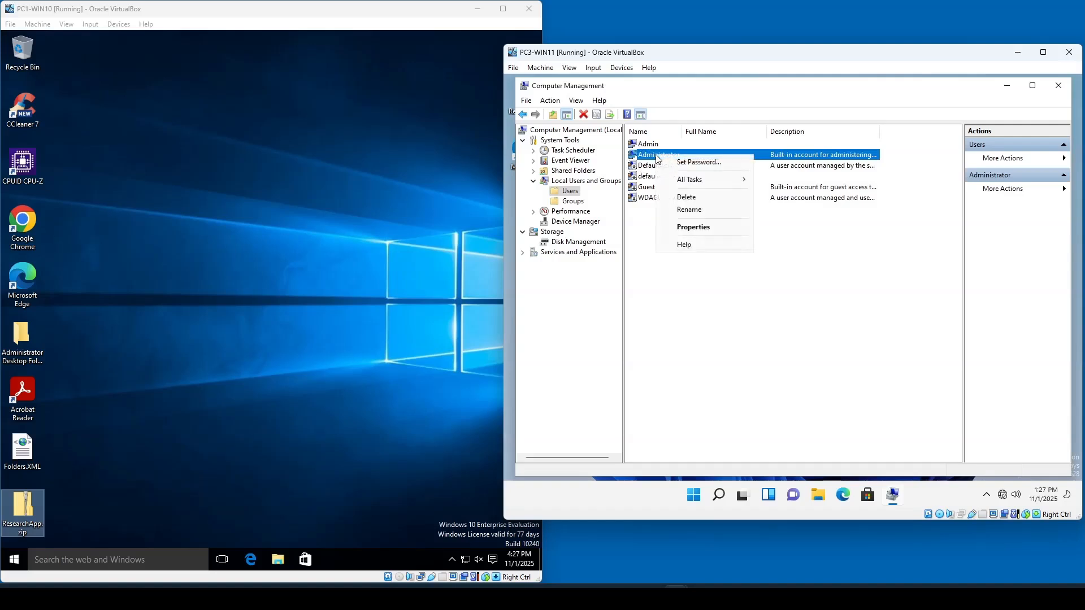
left_click(689, 162)
left_click(741, 338)
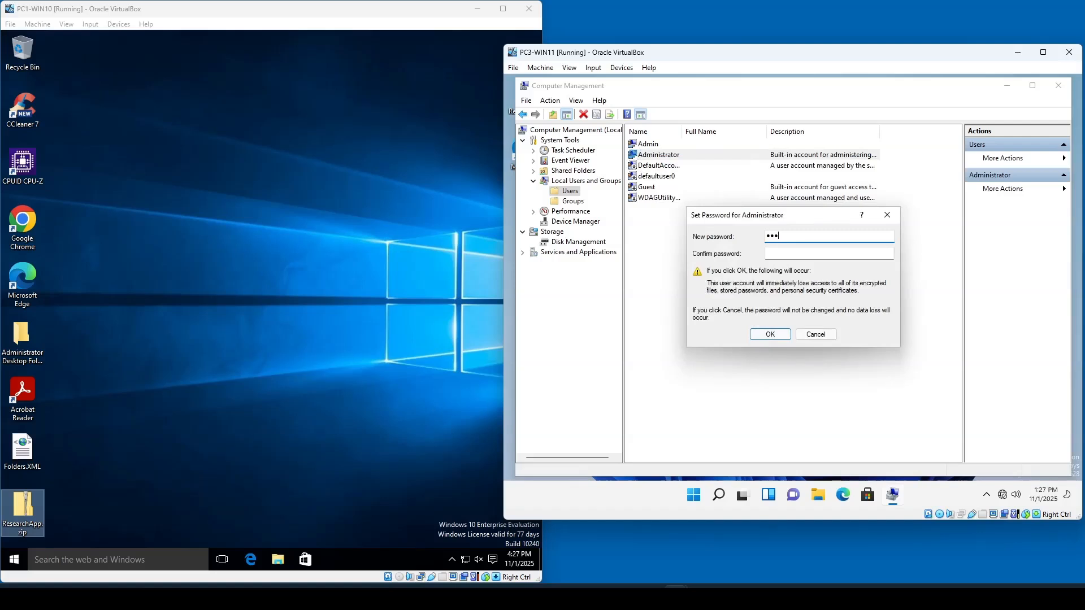
key("Tab")
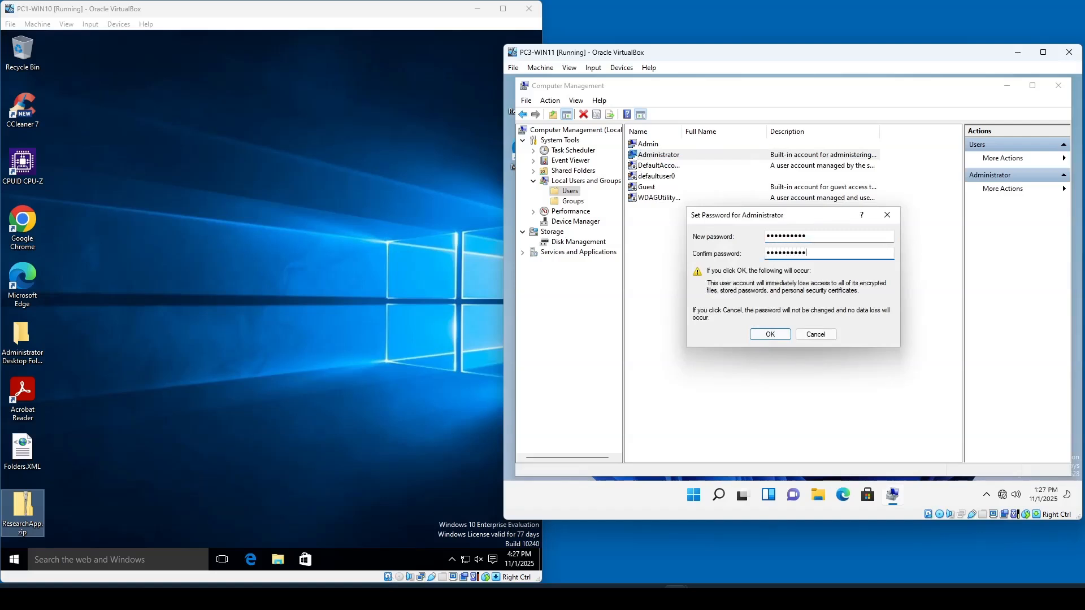
key("Return")
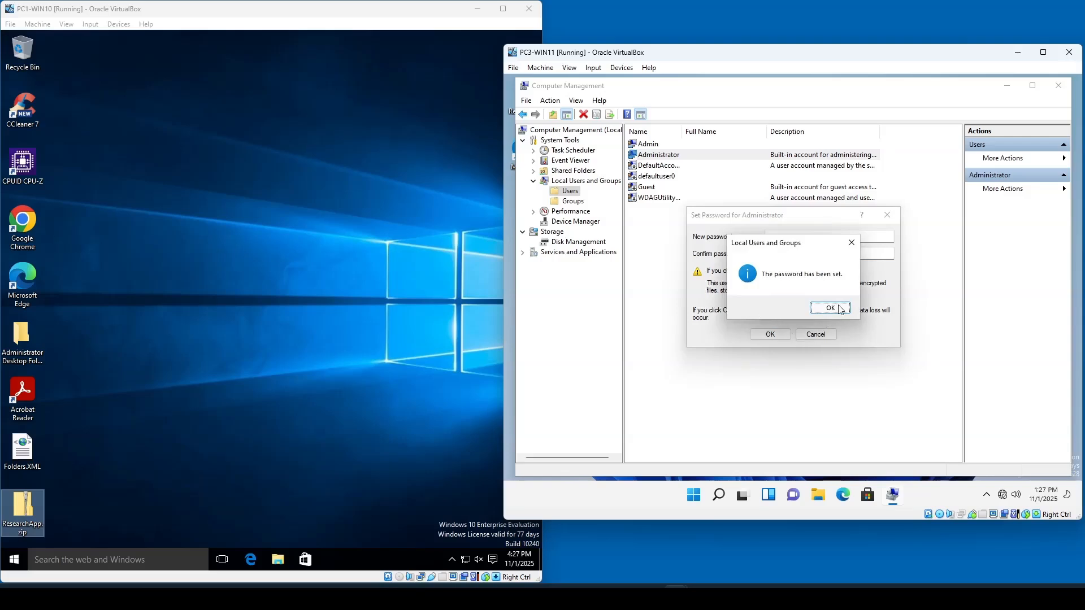
left_click(840, 309)
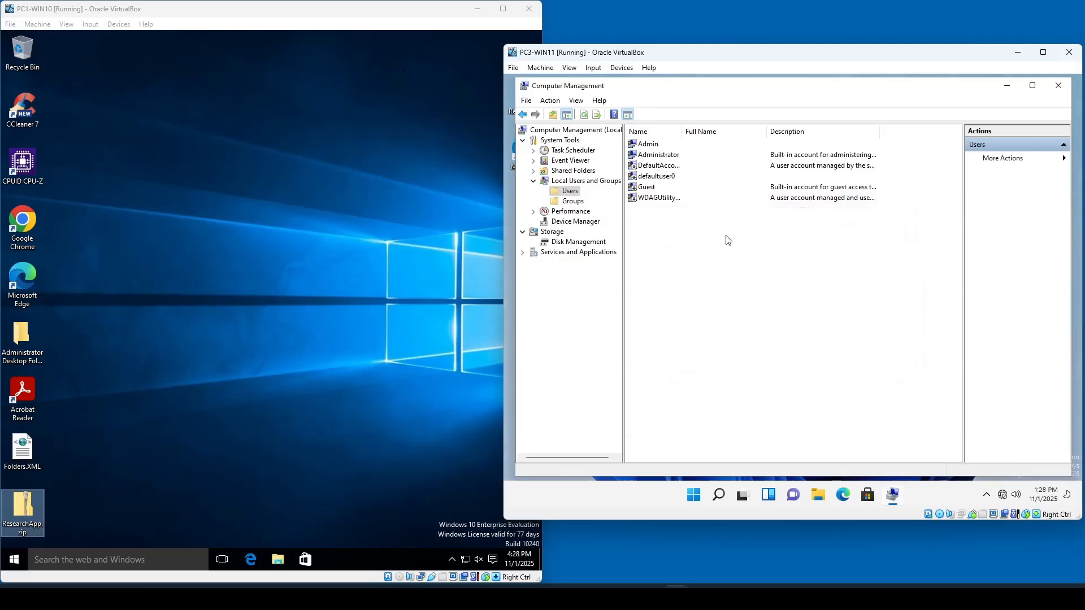
- Close Computer Management and sign out of the Admin account
left_click(1059, 85)
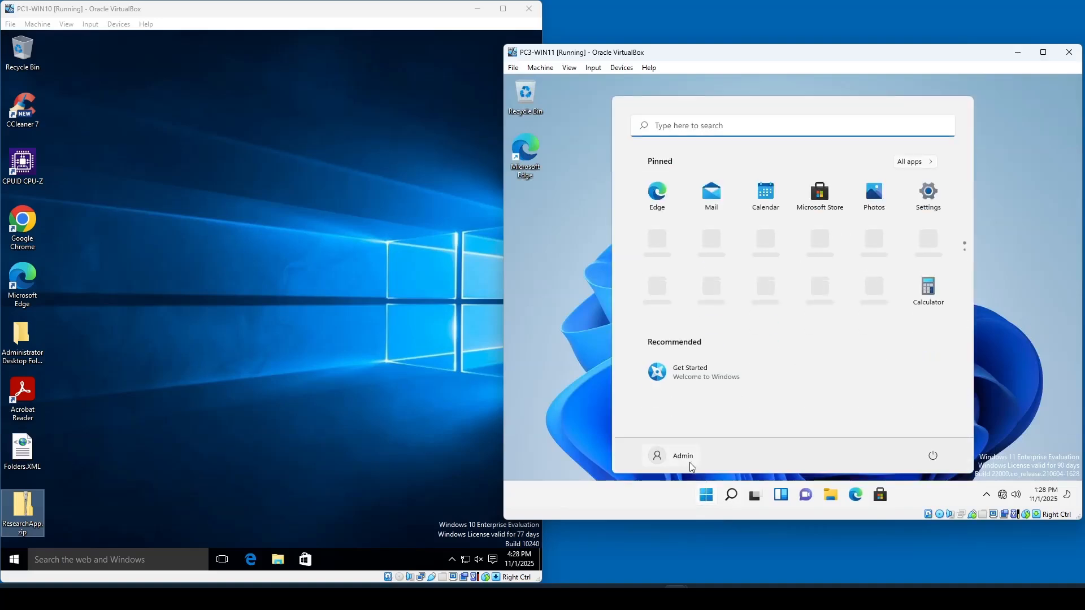
left_click(690, 460)
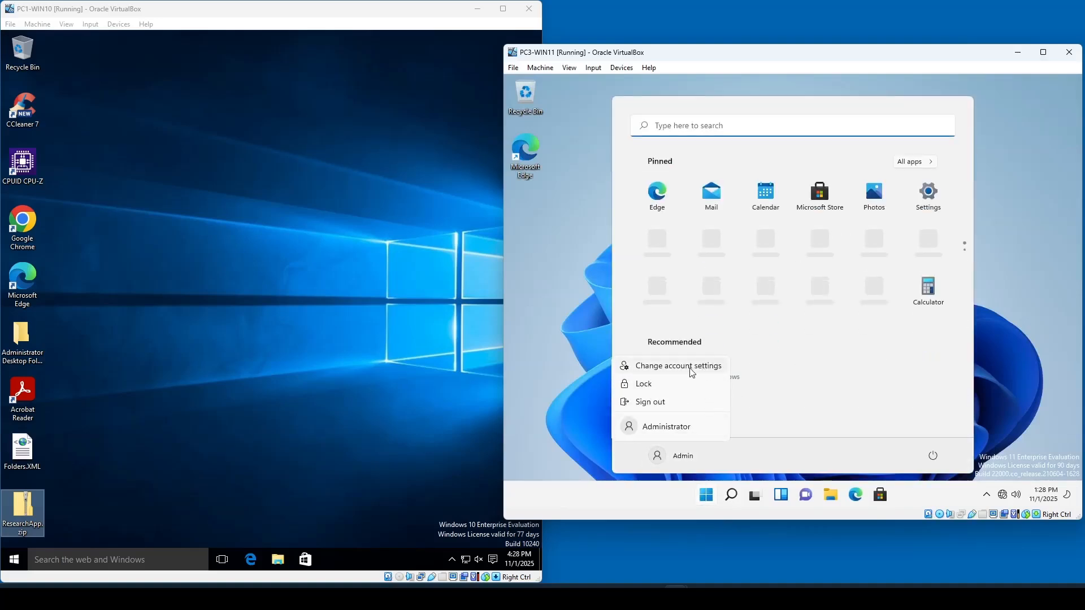
left_click(668, 403)
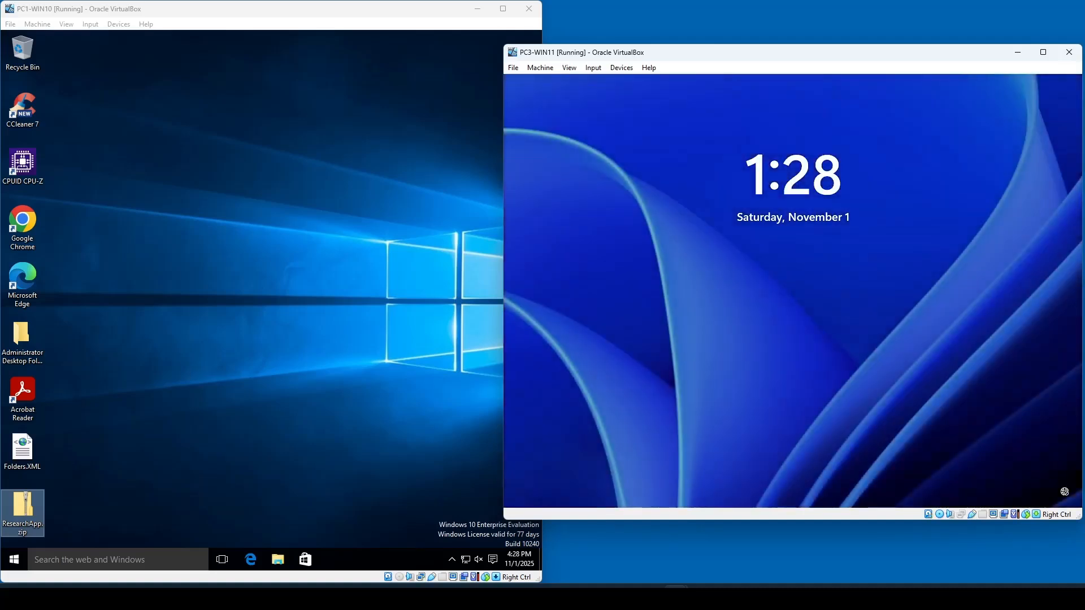
- Sign in to PC3-WIN11 as Administrator with the account password
left_click(751, 355)
left_click(588, 478)
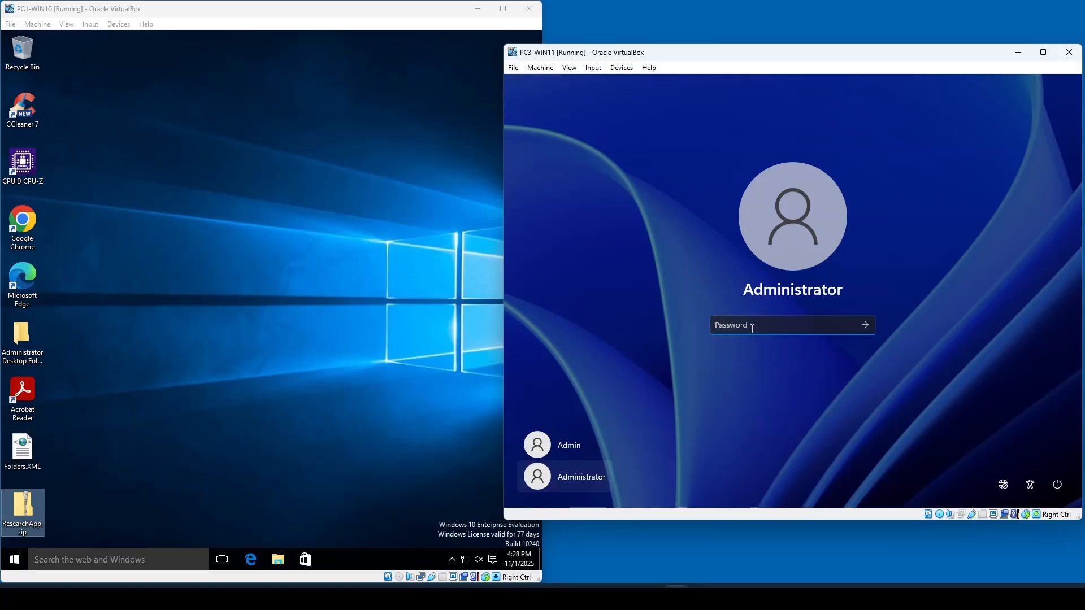
type("P@")
key("Return")
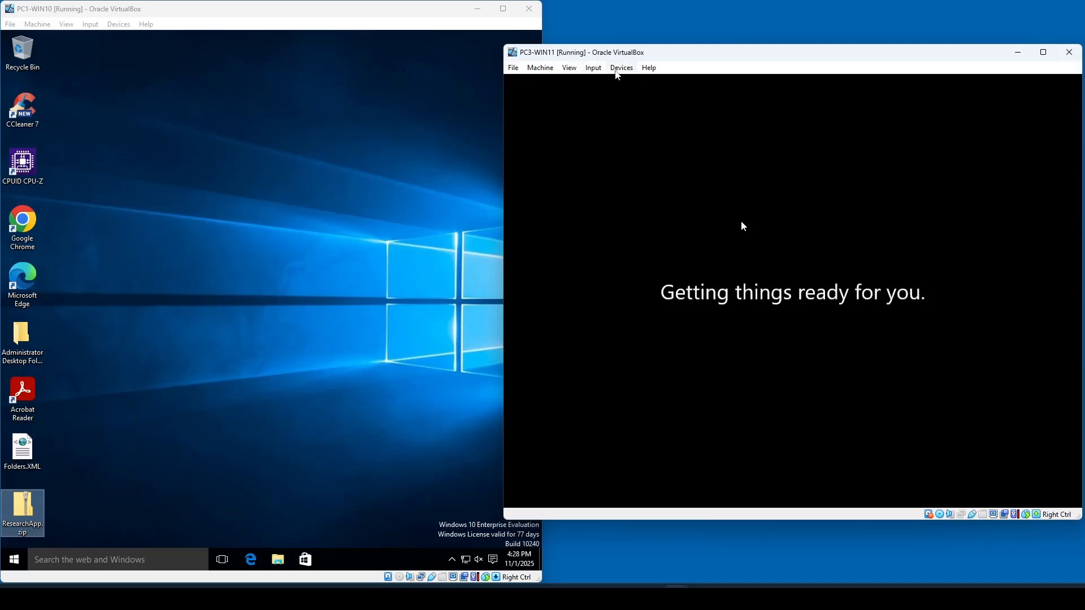
- Insert the VirtualBox Guest Additions CD image into the PC3-WIN11 virtual machine
left_click(621, 67)
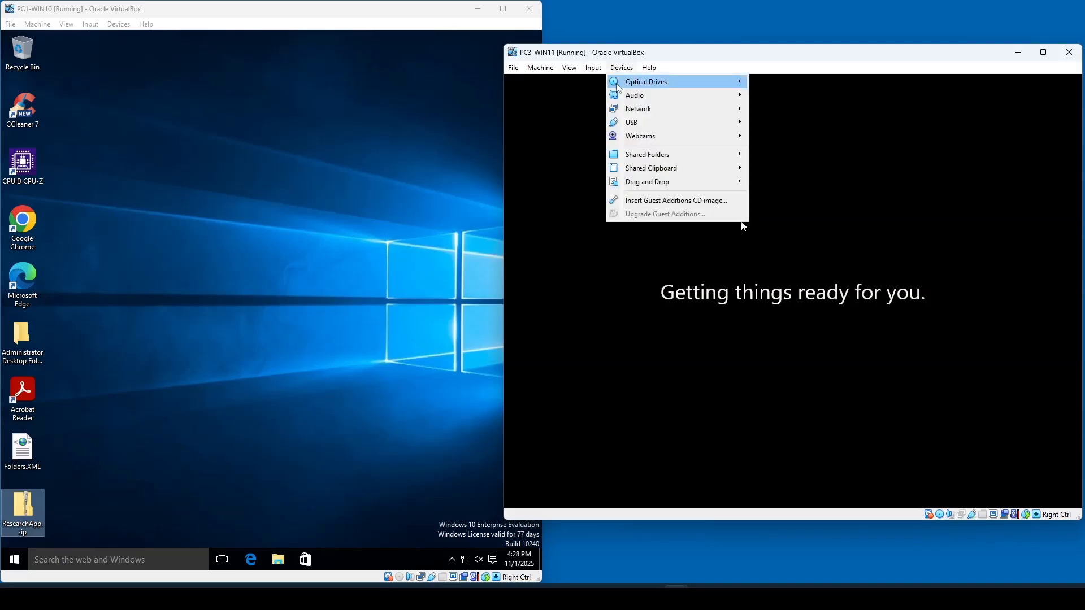
left_click(650, 202)
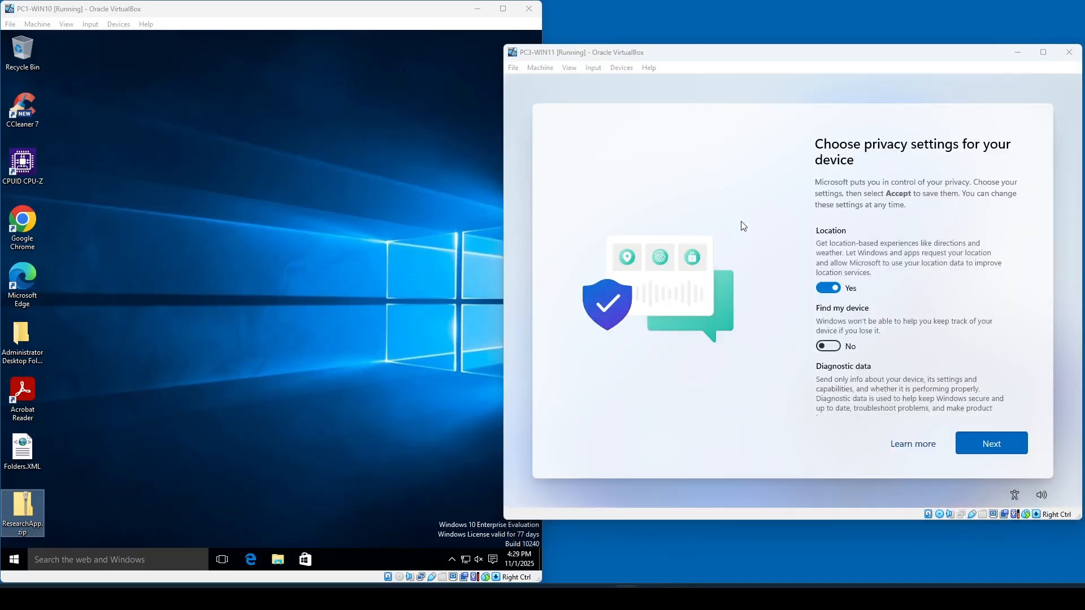
- Turn off location, tailored experiences and advertising ID, then accept the privacy settings
left_click(822, 289)
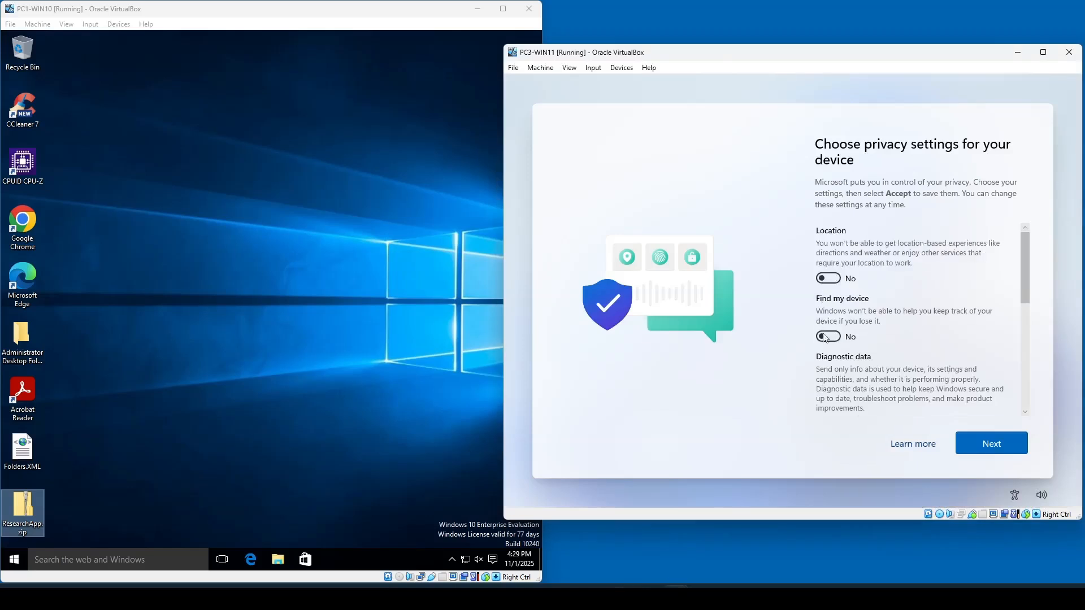
scroll(826, 344, "down", 5)
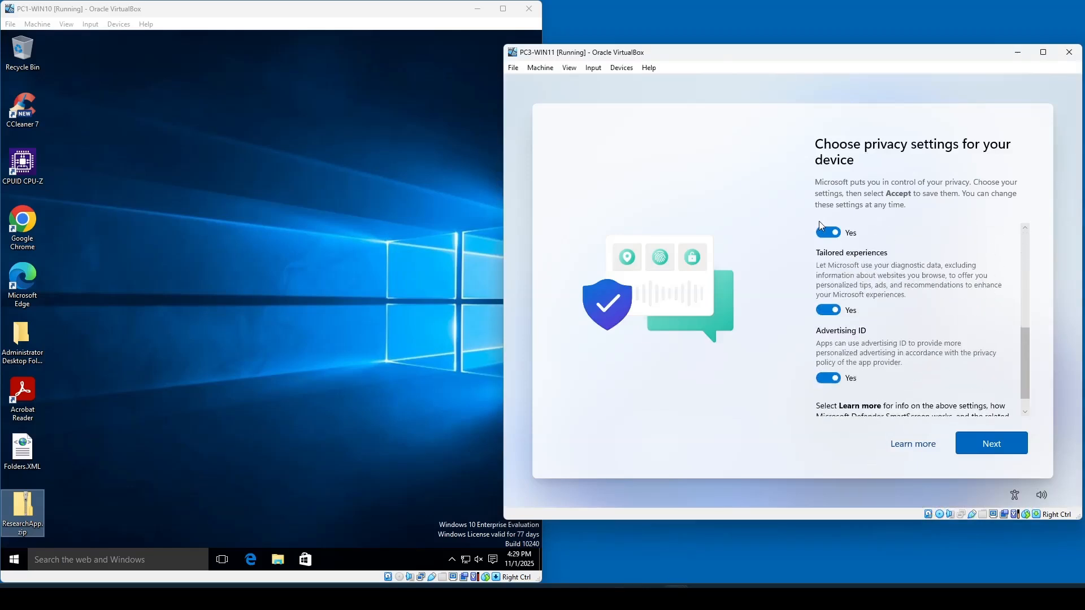
left_click(827, 310)
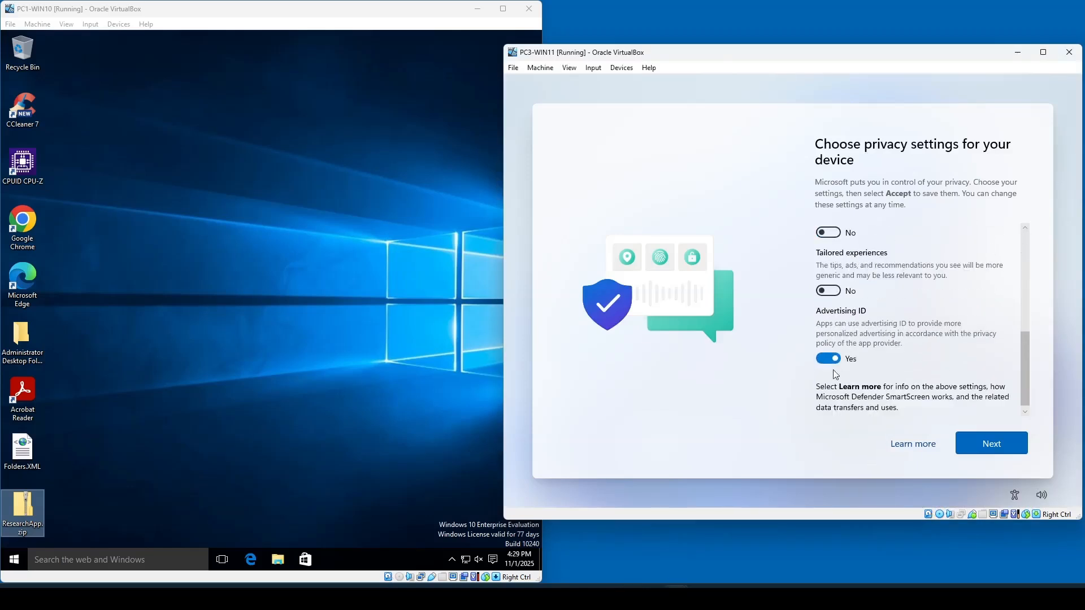
left_click(827, 361)
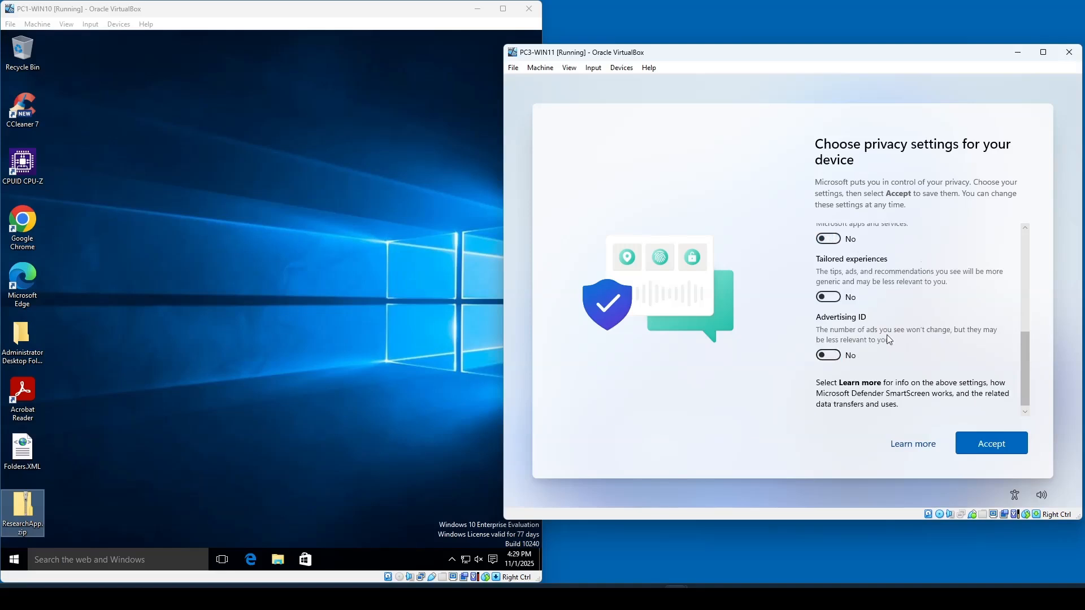
left_click(994, 445)
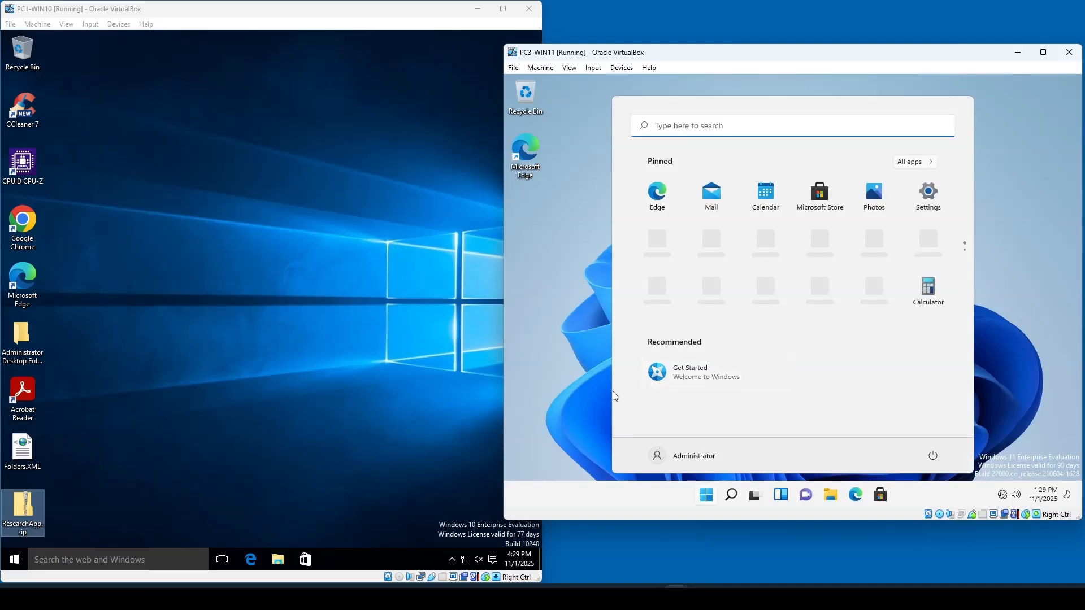
- Open the Guest Additions CD drive in File Explorer and launch VBoxWindowsAdditions
left_click(585, 351)
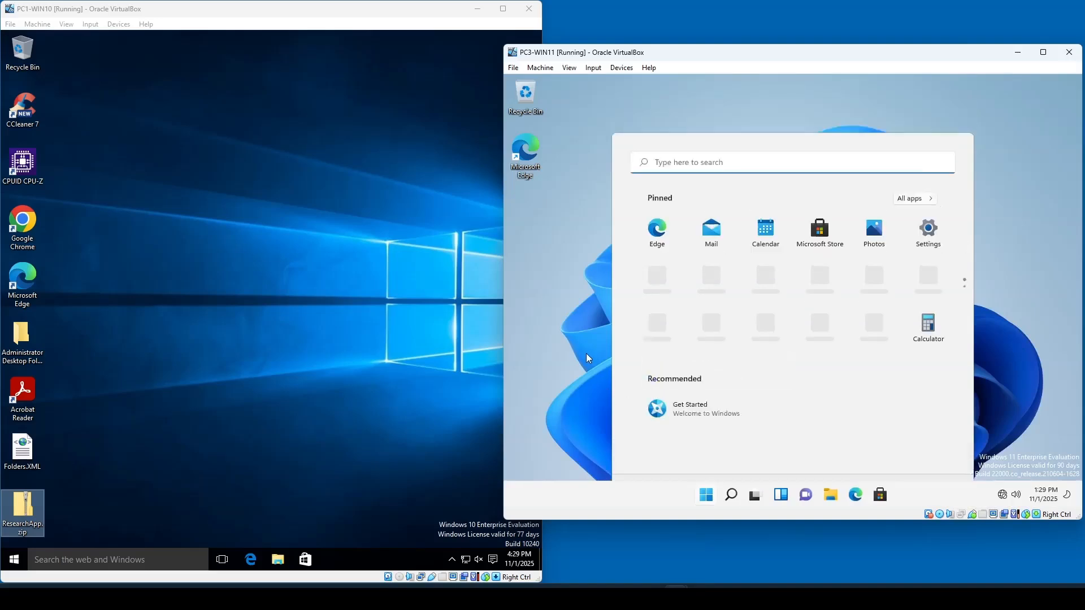
left_click(830, 497)
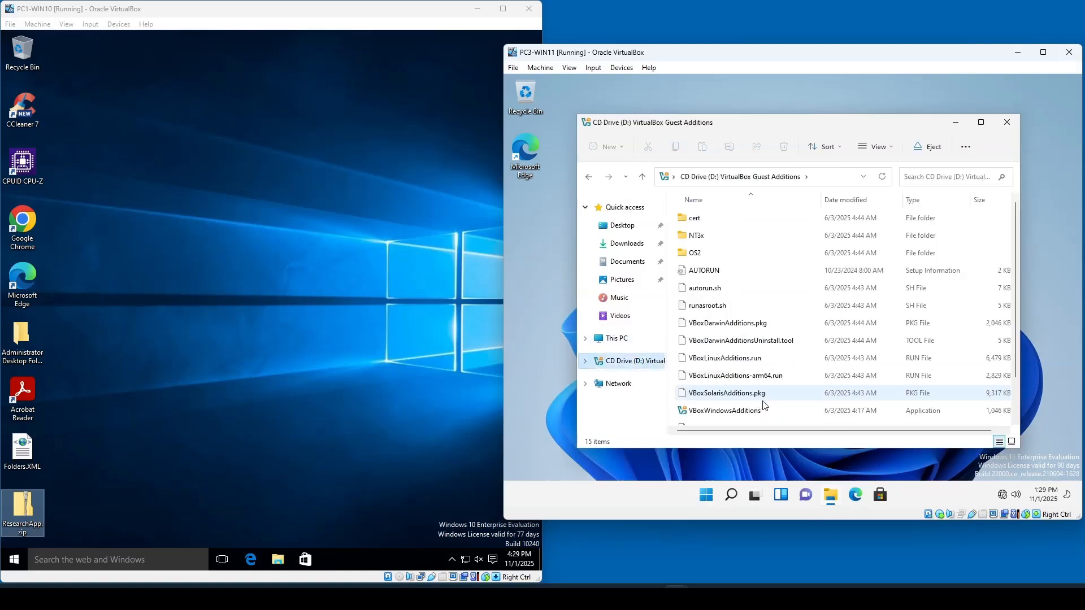
scroll(769, 402, "down", 1)
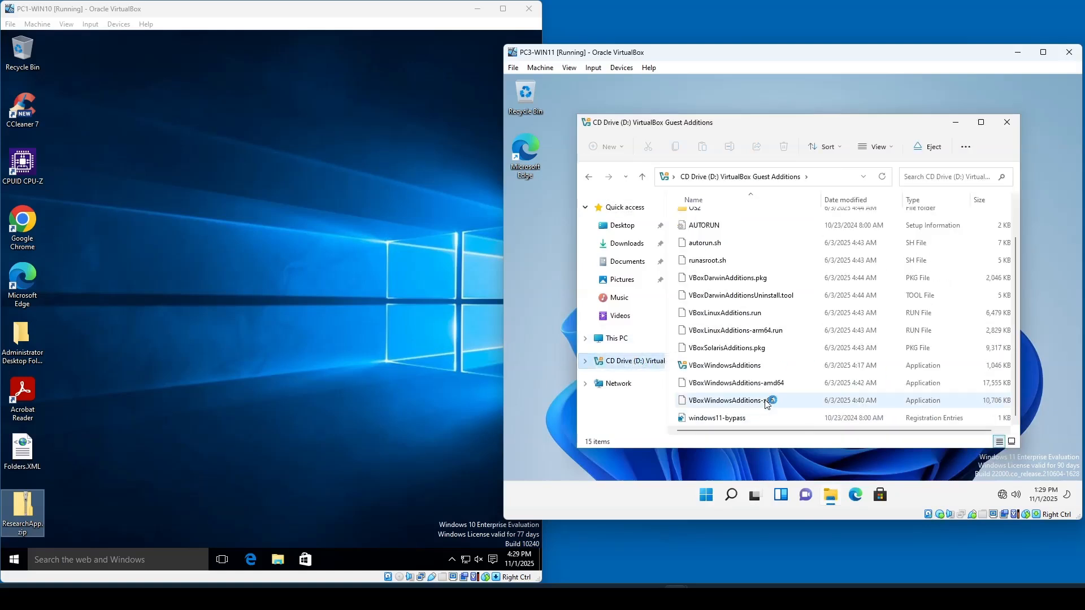
left_click(758, 367)
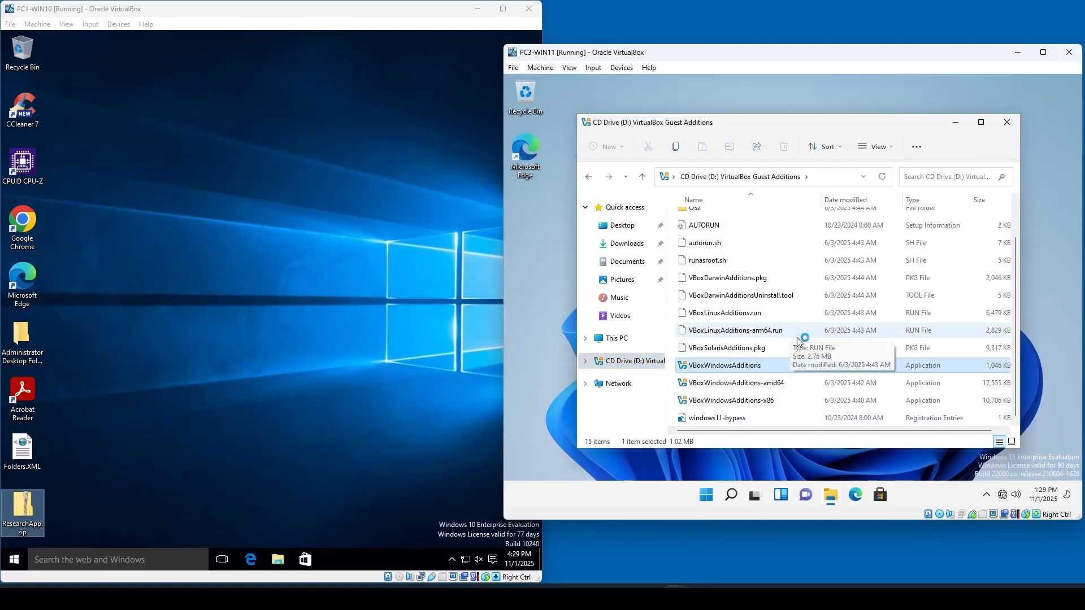
- Install Guest Additions to the default folder and finish, choosing to reboot manually later
left_click(865, 377)
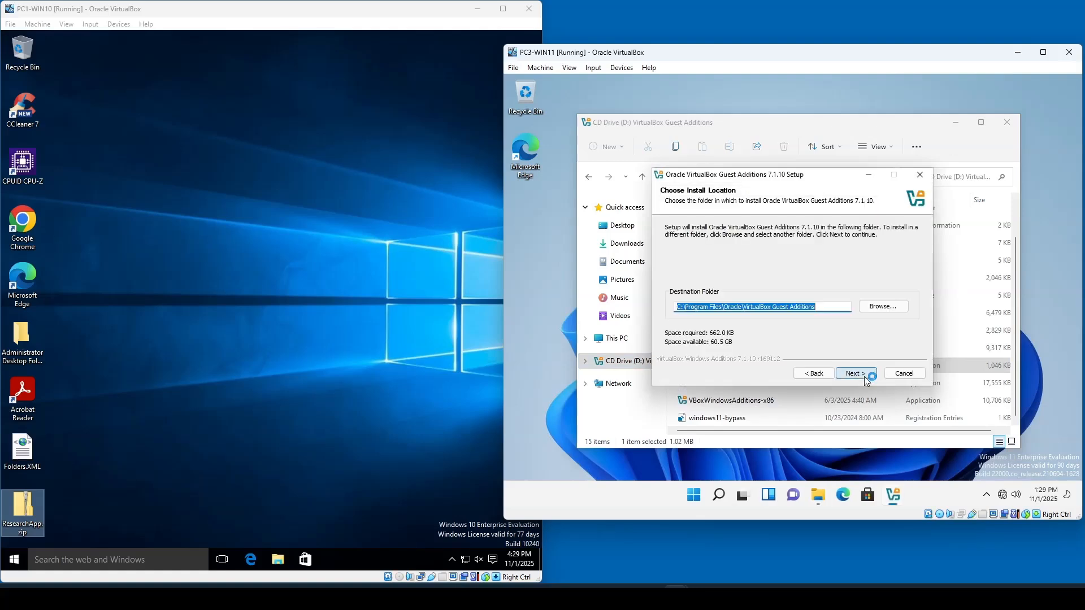
left_click(863, 375)
left_click(862, 375)
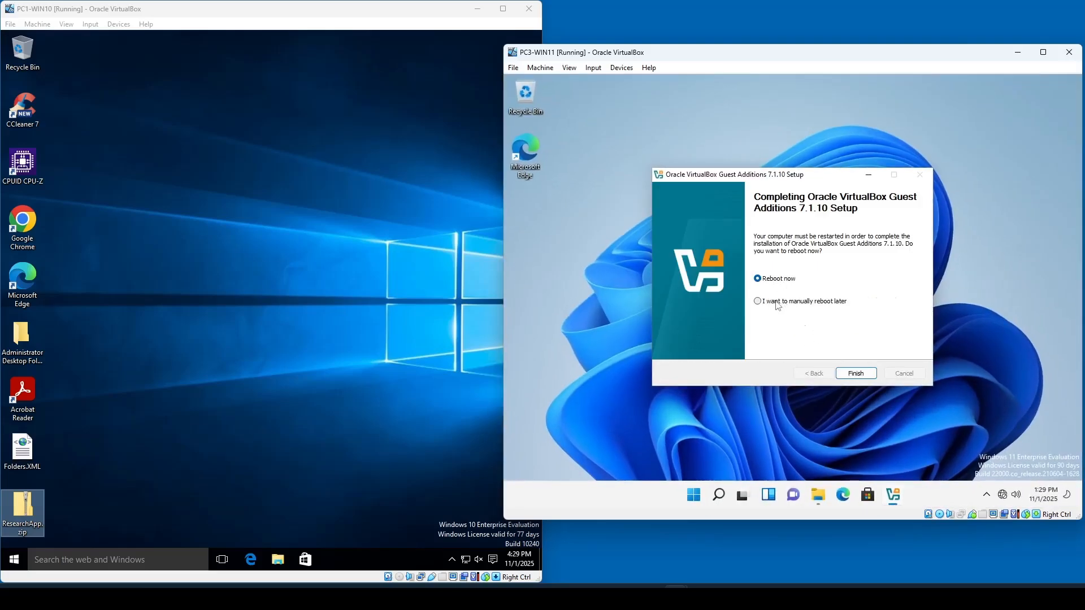
left_click(778, 304)
left_click(856, 375)
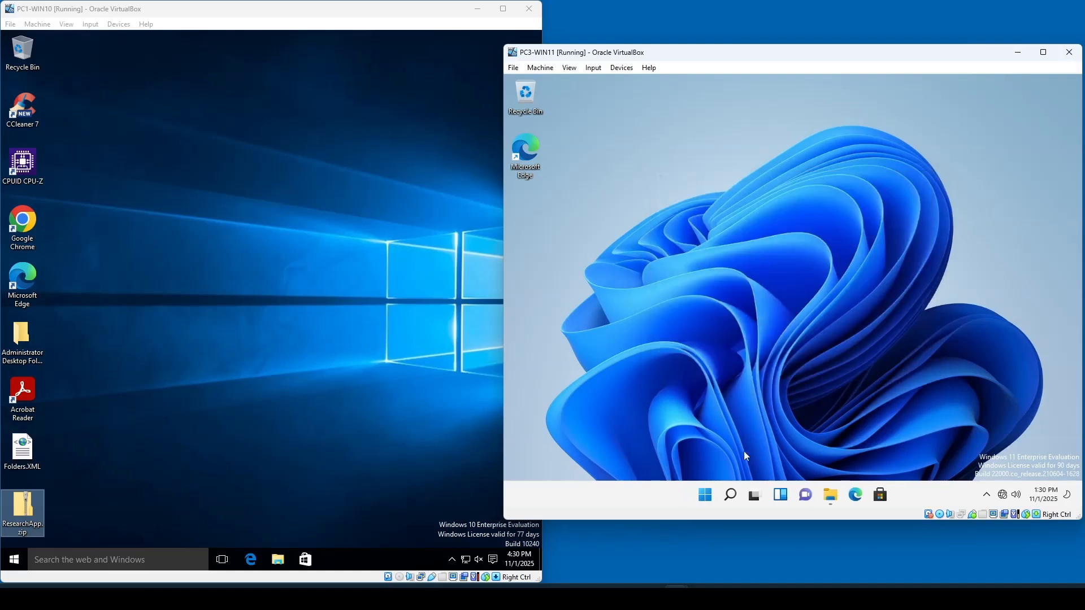
- Rename the PC to PC3-WIN11 in System settings and restart it now
right_click(706, 495)
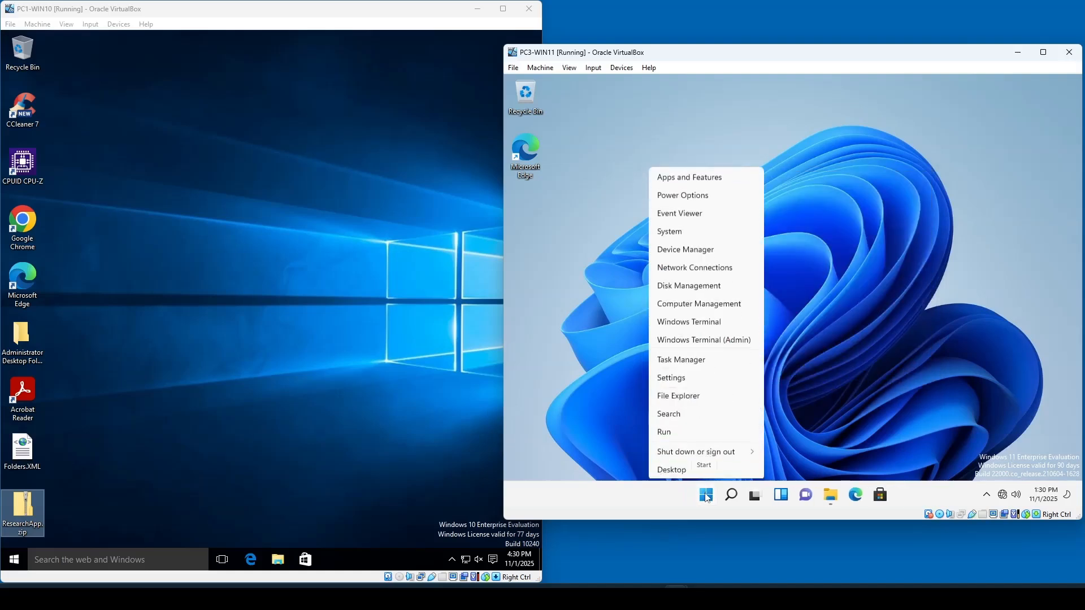
left_click(682, 231)
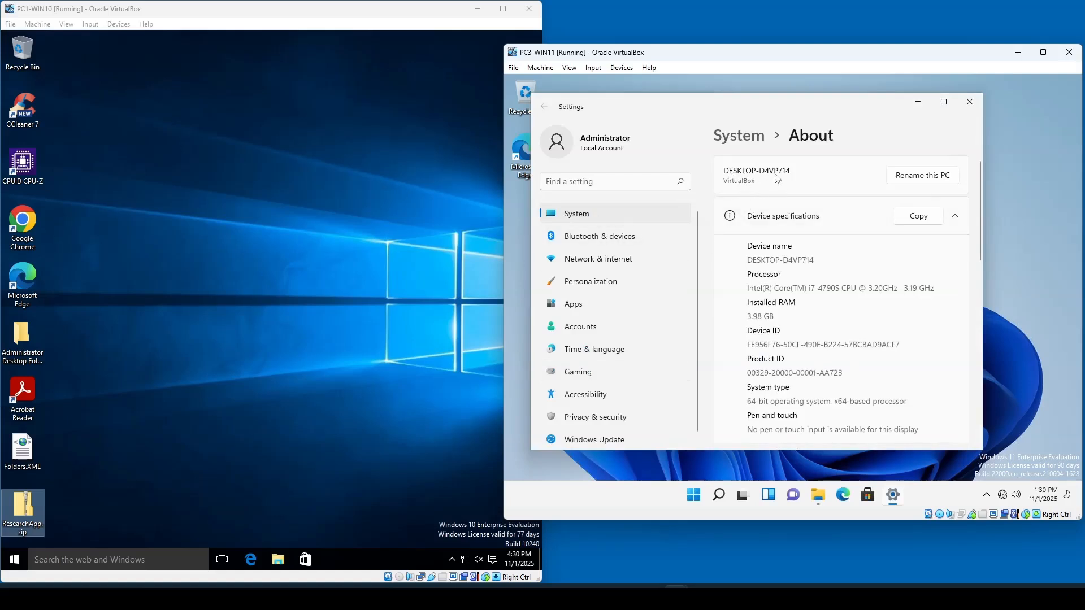
left_click(924, 176)
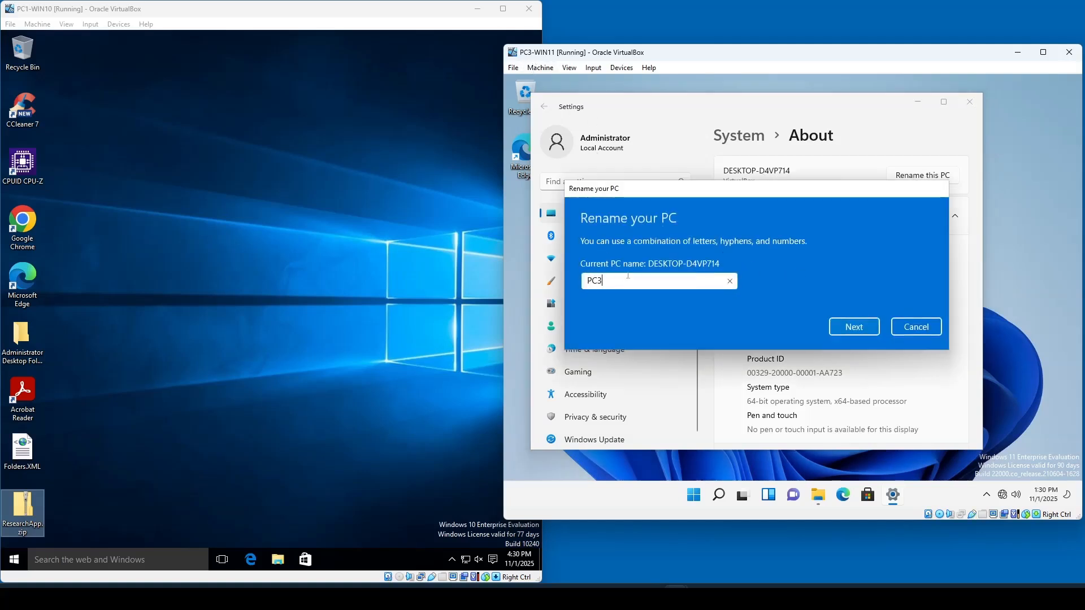
type("PC3-WIN11")
left_click(842, 331)
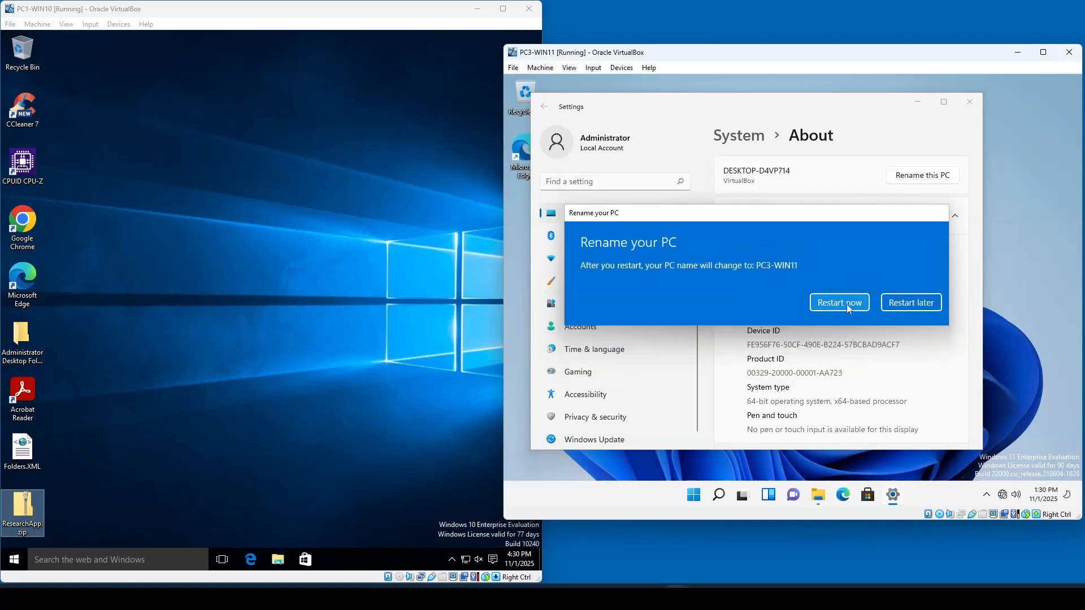
left_click(843, 305)
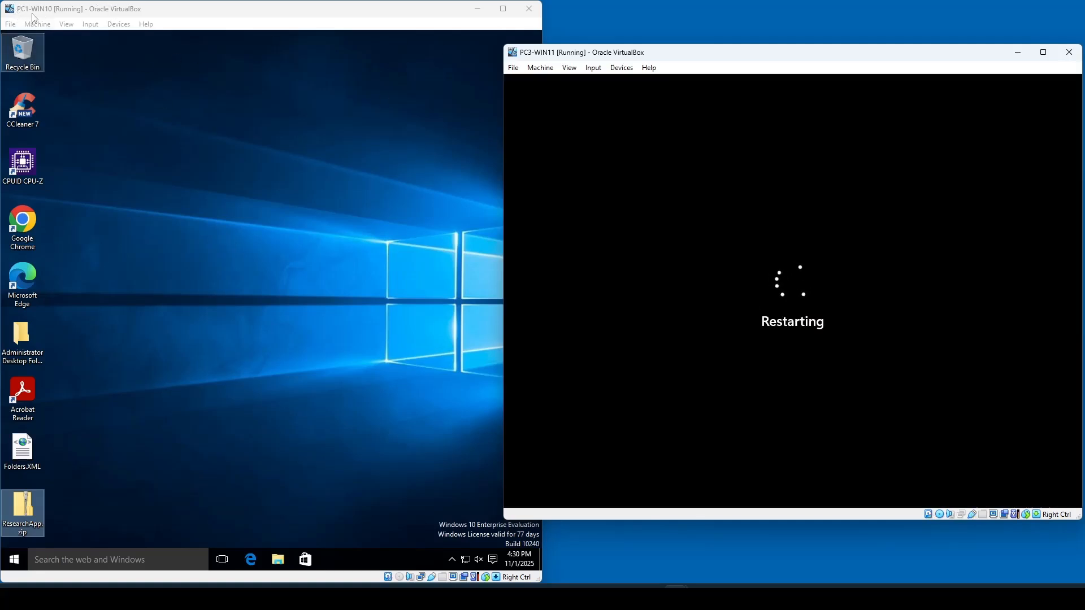
- View PC1-WIN10's basic system information, including computer name and workgroup
right_click(12, 561)
left_click(48, 383)
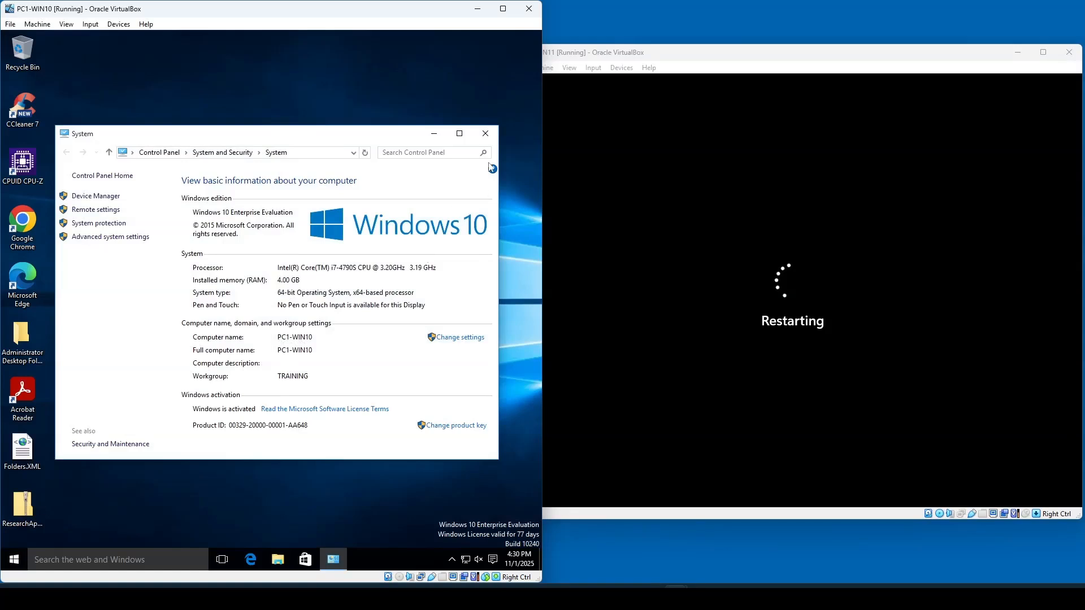
left_click(486, 134)
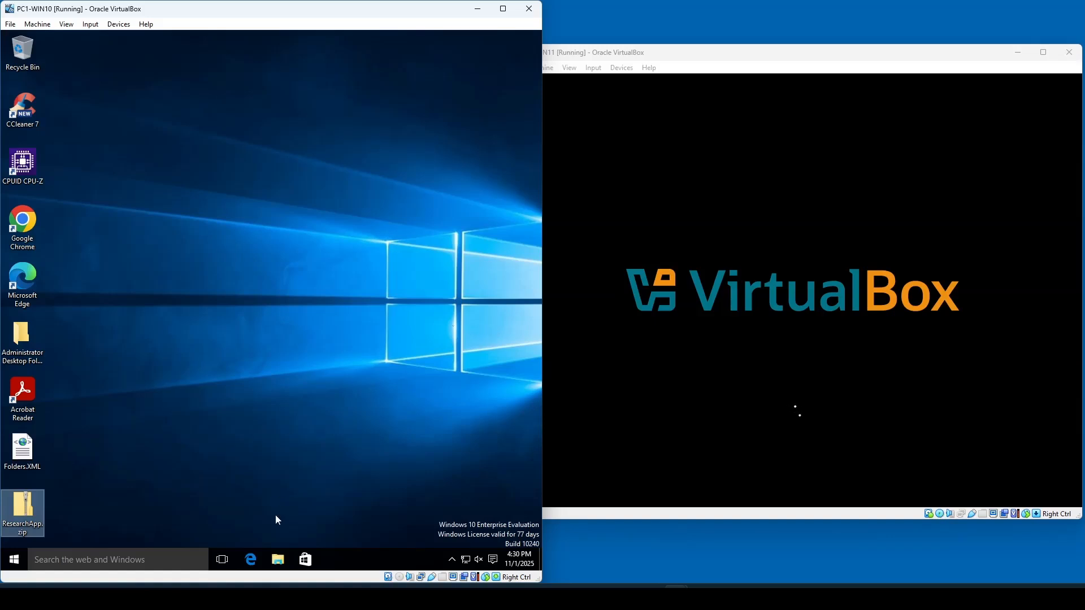
- Attach PC1-WIN10's network adapter to Host-only Adapter in its VM network settings and confirm
left_click(119, 24)
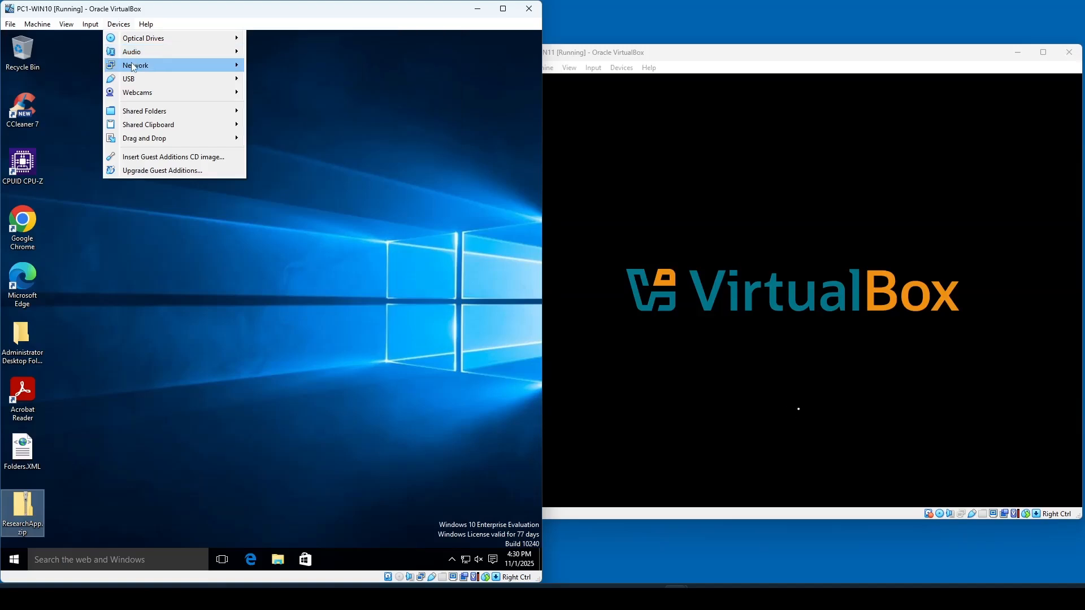
mouse_move(133, 66)
left_click(262, 67)
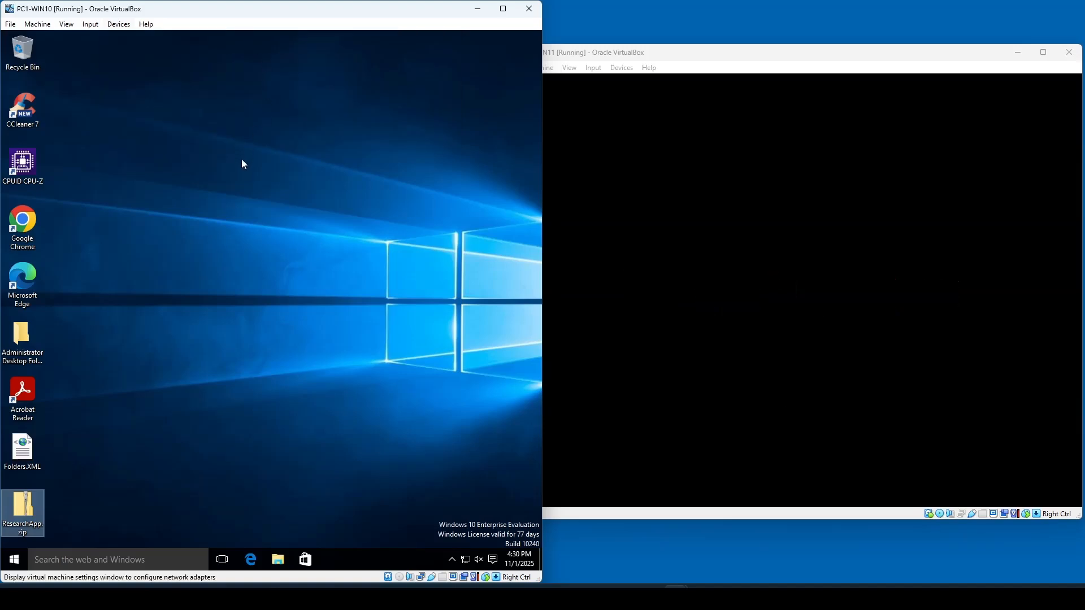
left_click(315, 255)
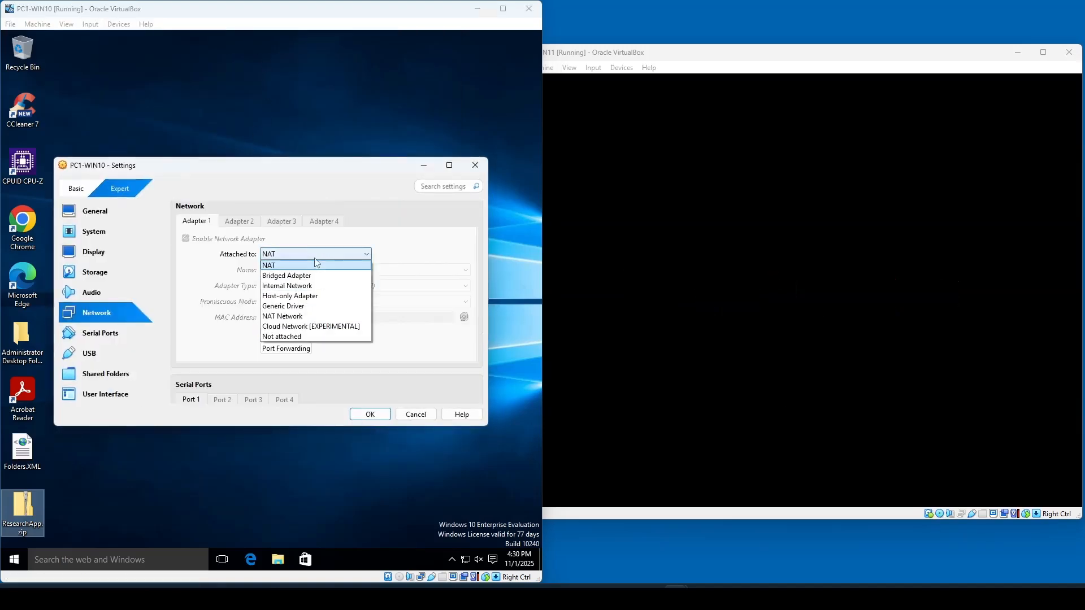
left_click(302, 296)
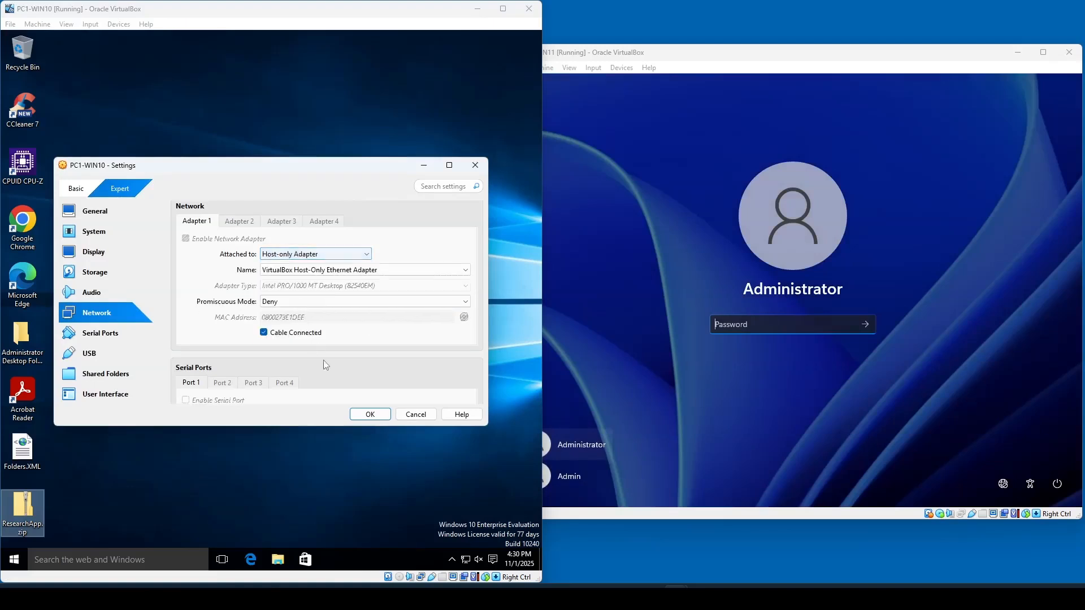
left_click(370, 416)
- Sign in to PC3-WIN11 as Administrator by entering the account password, retrying after a failed attempt
left_click(758, 328)
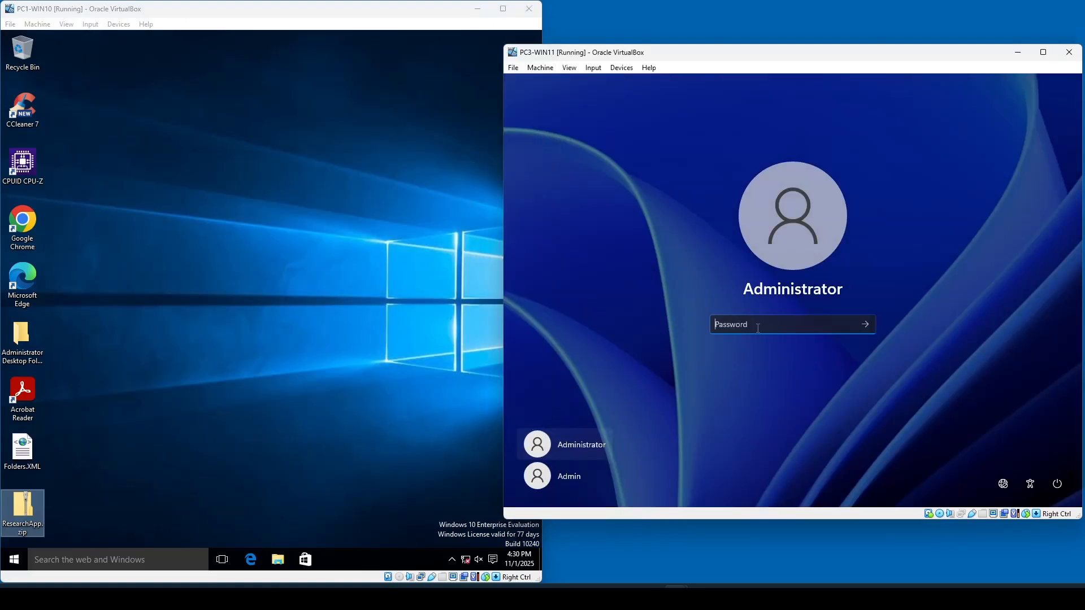
type("••")
key("Return")
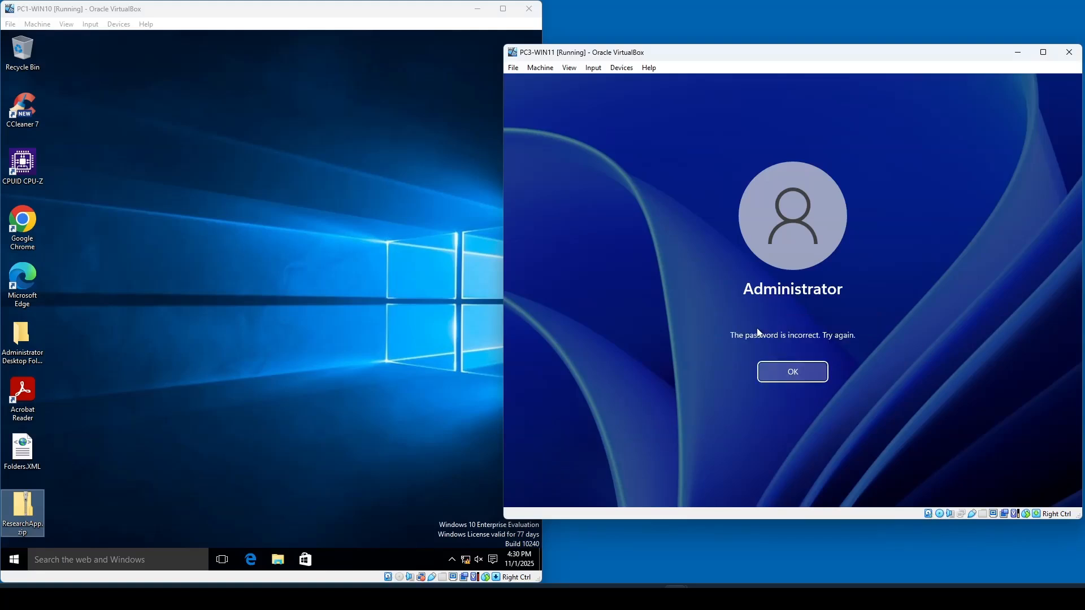
key("Return")
type("••")
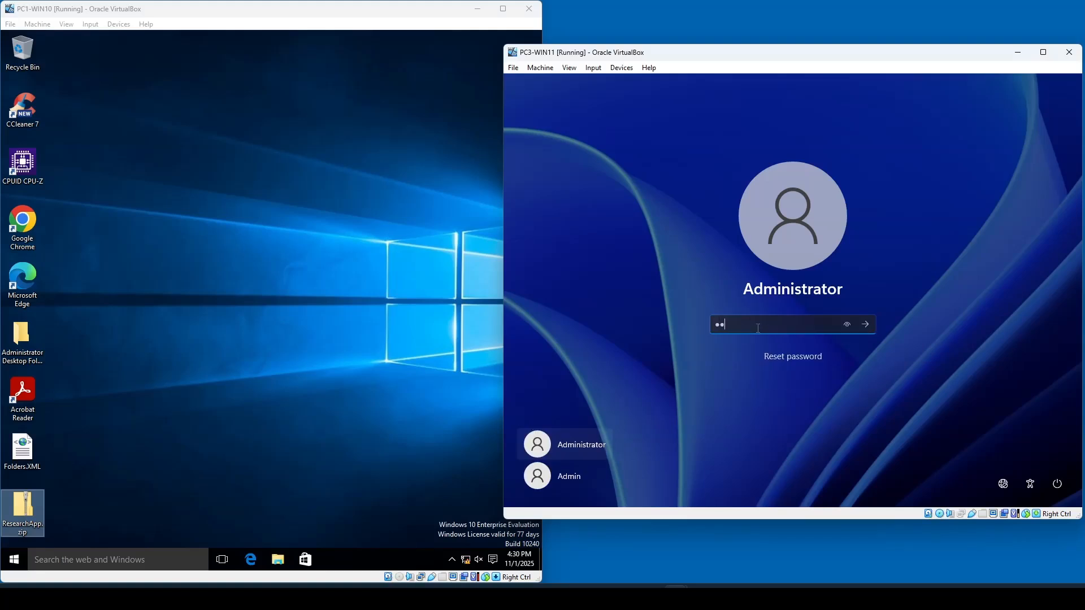
key("Return")
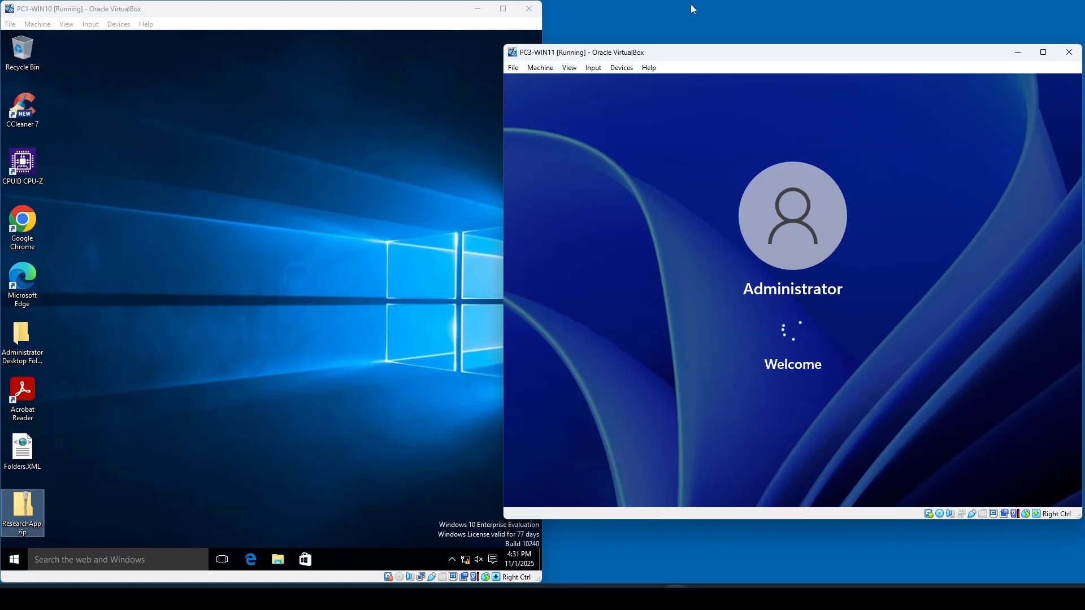
- Place PC3-WIN11's window beside PC1-WIN10 and set its adapter to Host-only Adapter with Cable Connected enabled
left_click_drag(705, 53, 1068, 108)
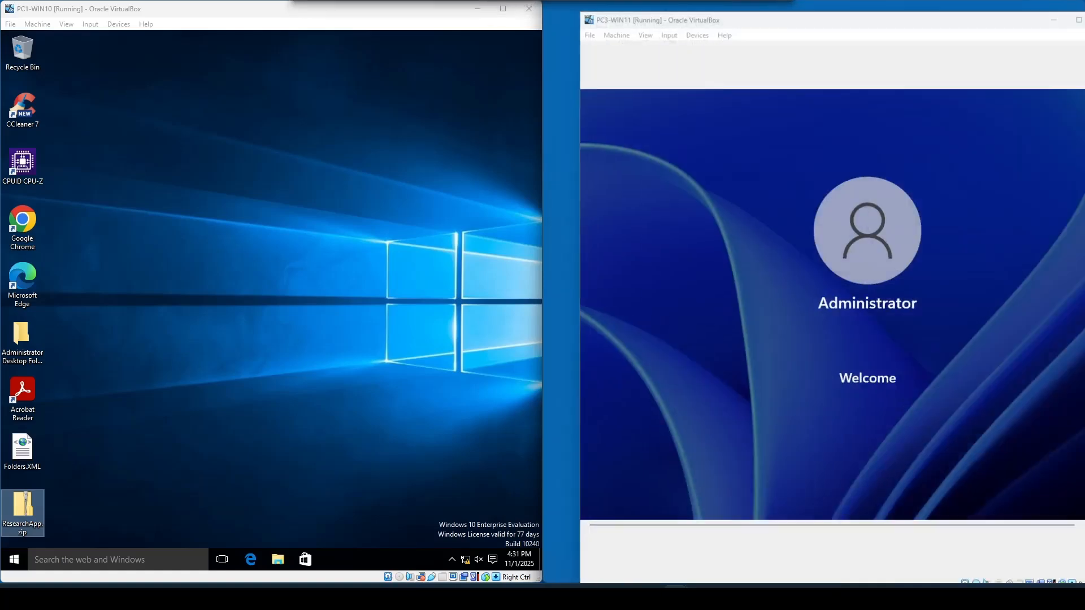
left_click(65, 159)
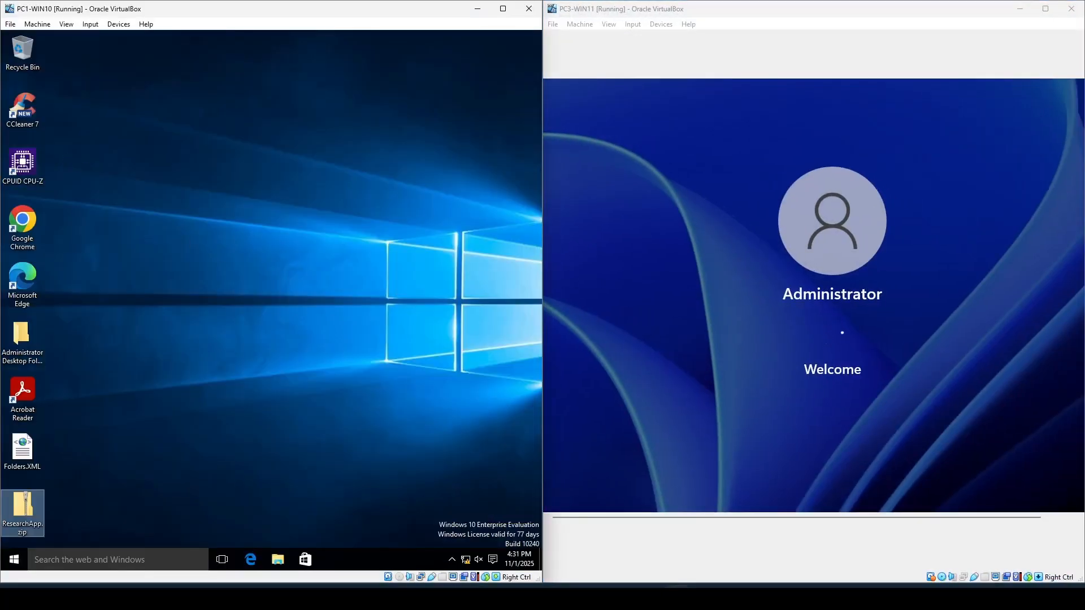
left_click(814, 296)
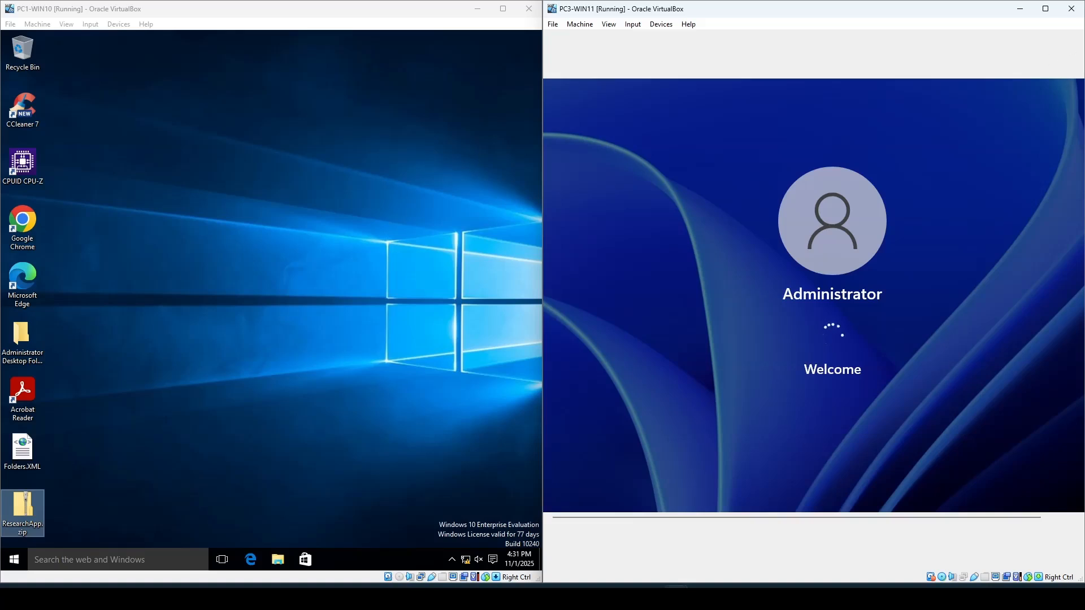
left_click(661, 25)
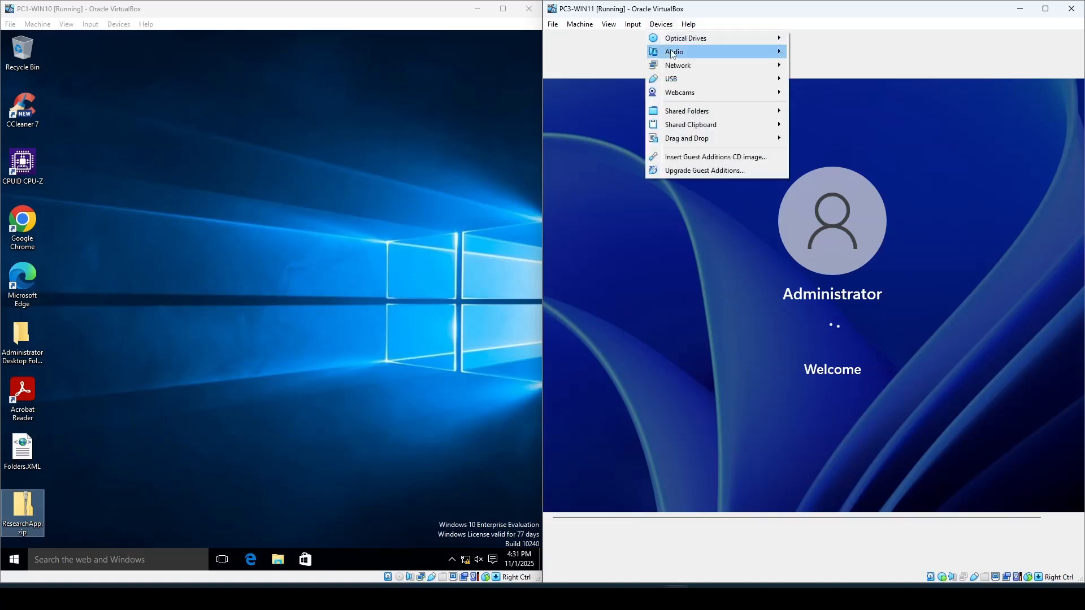
mouse_move(680, 68)
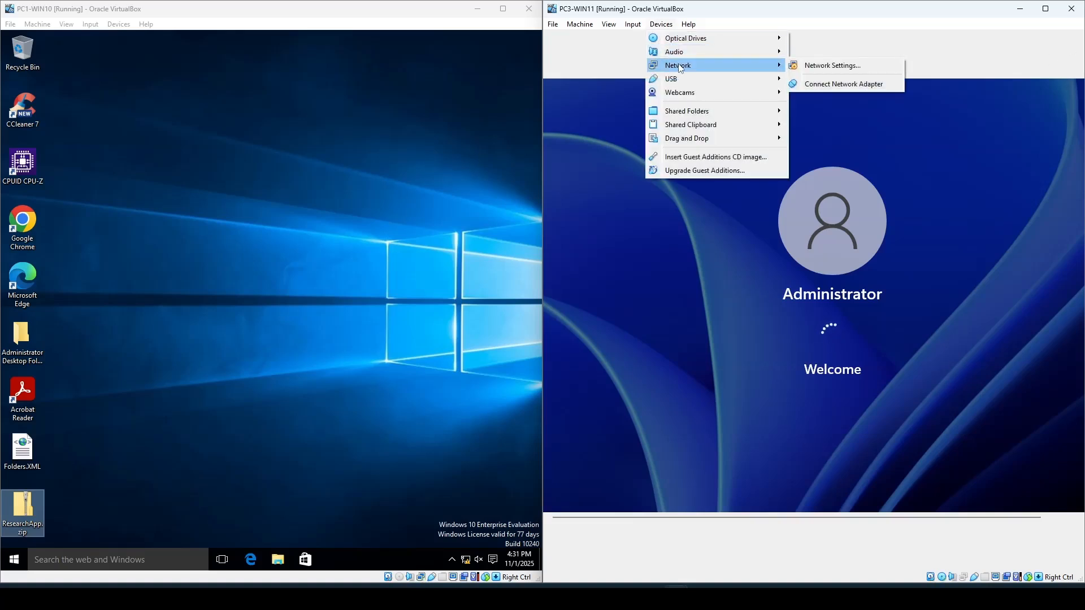
left_click(809, 70)
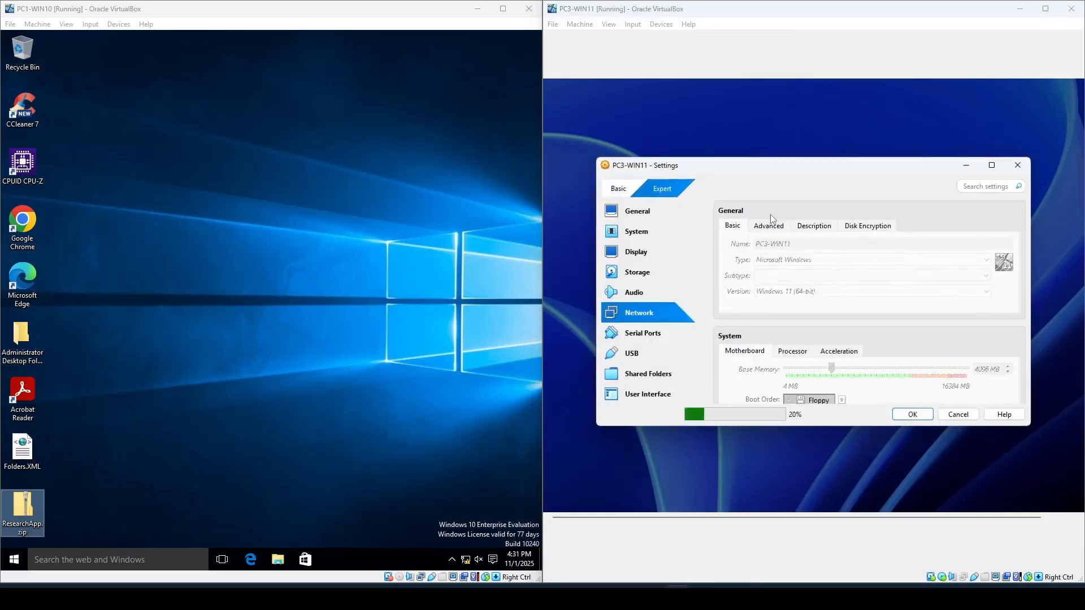
left_click(829, 259)
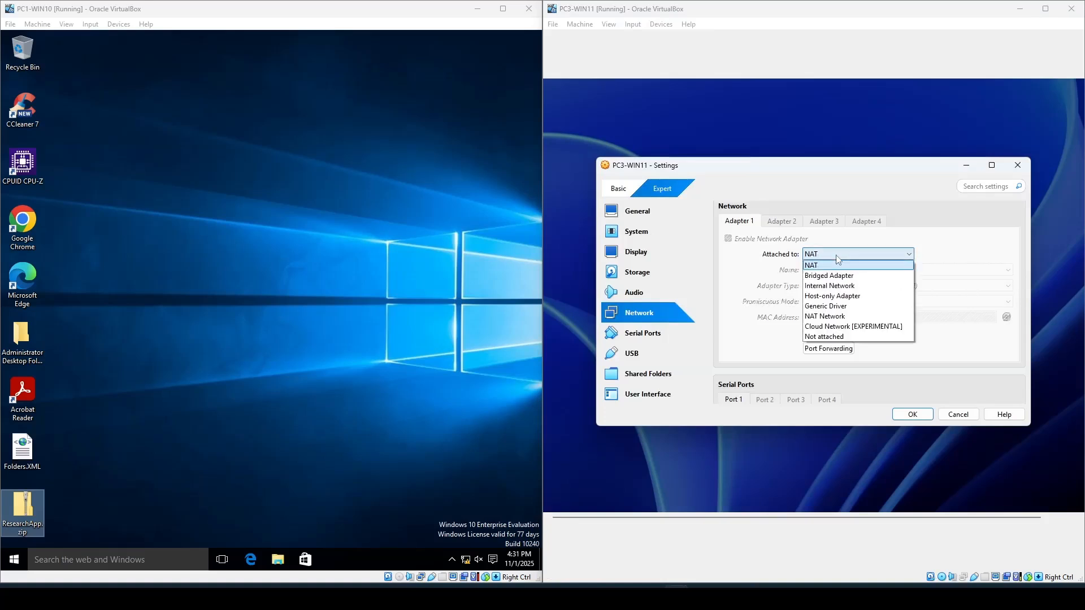
left_click(846, 296)
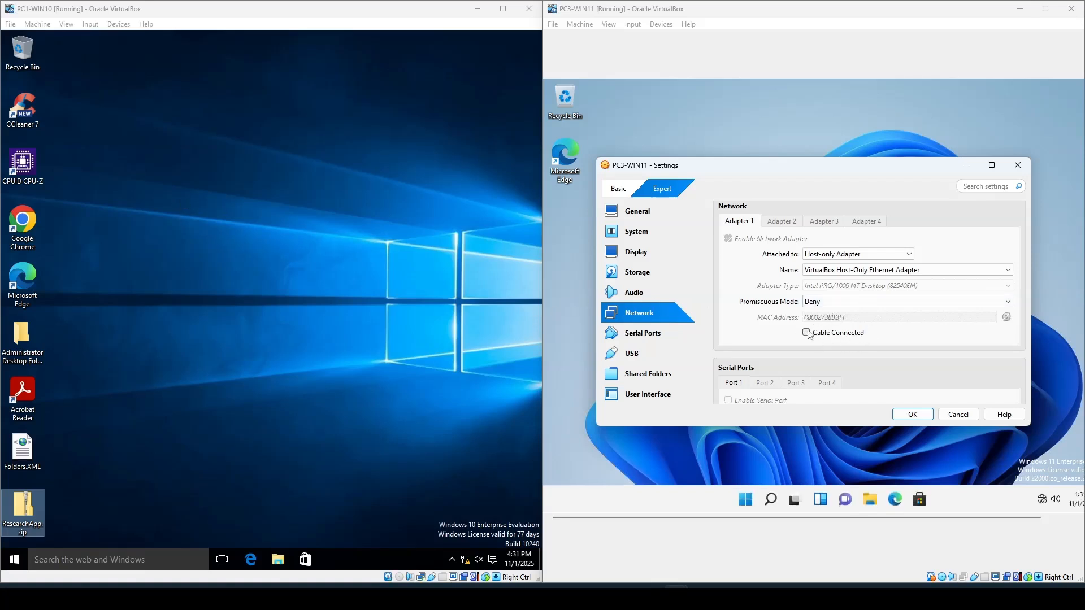
left_click(661, 24)
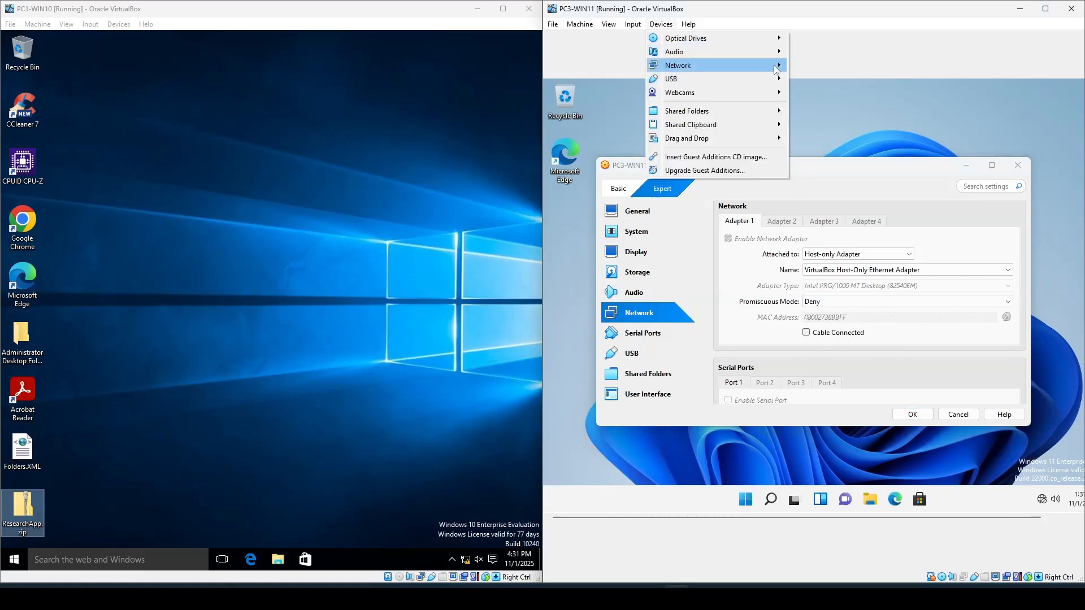
mouse_move(783, 66)
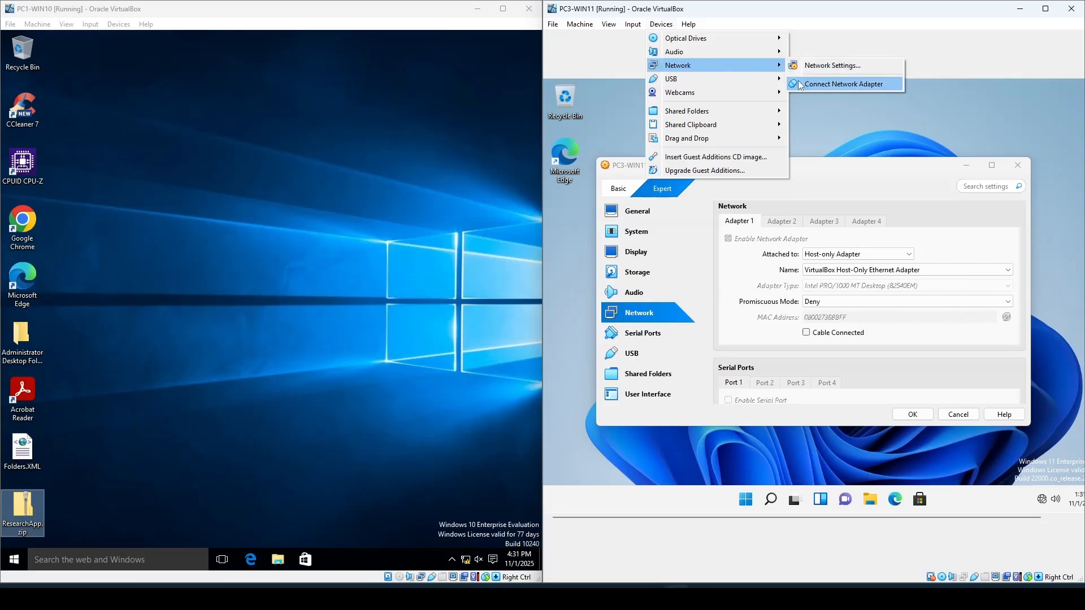
left_click(806, 333)
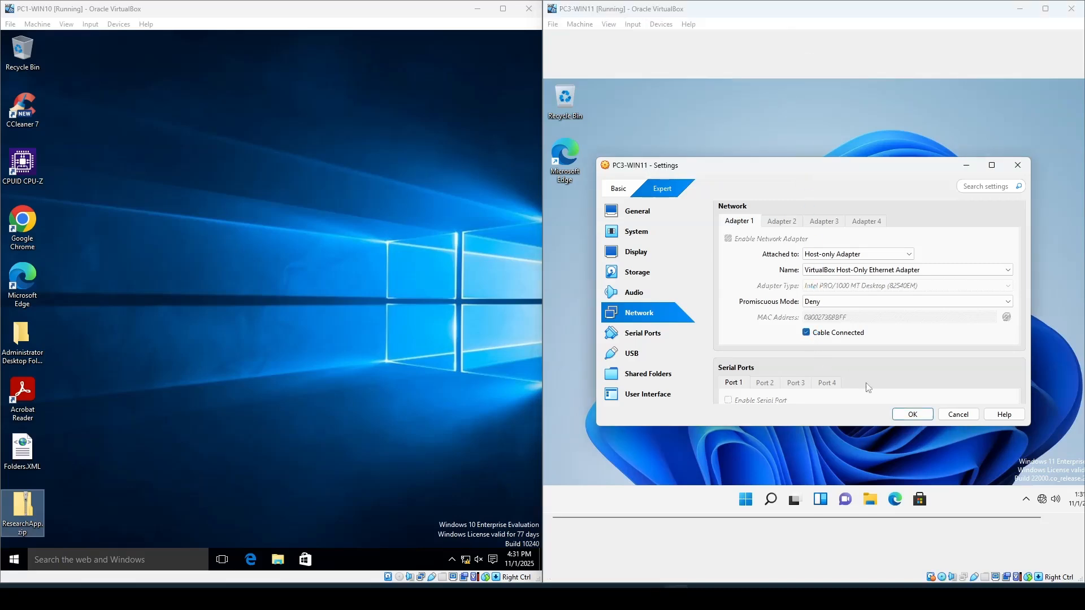
left_click(914, 416)
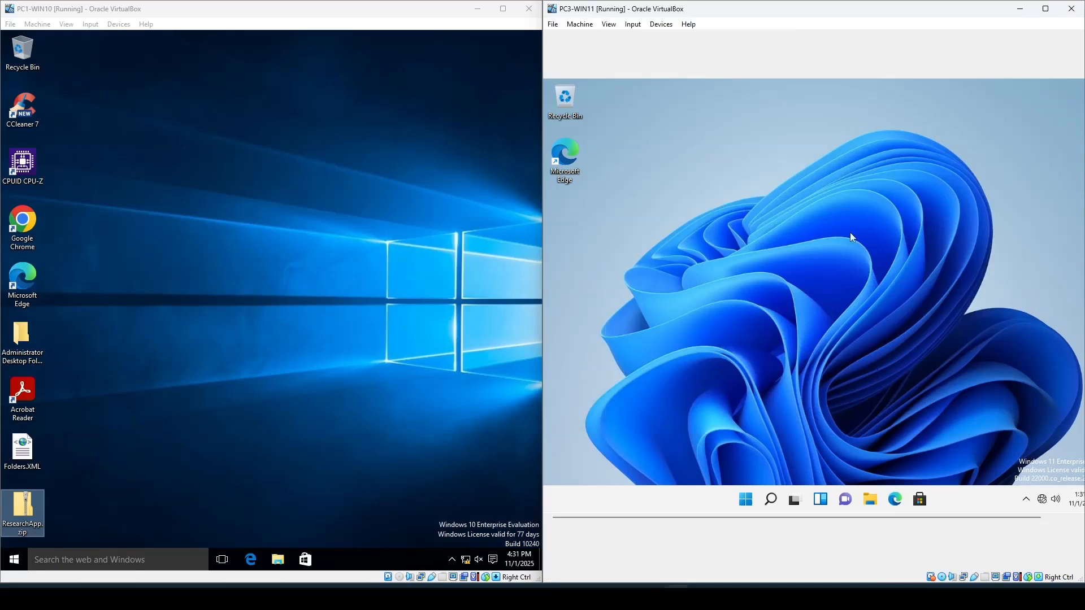
- Enlarge the PC3-WIN11 window and bring up the Migrate users profiles PDF instructions beside it
left_click_drag(819, 12, 1084, 187)
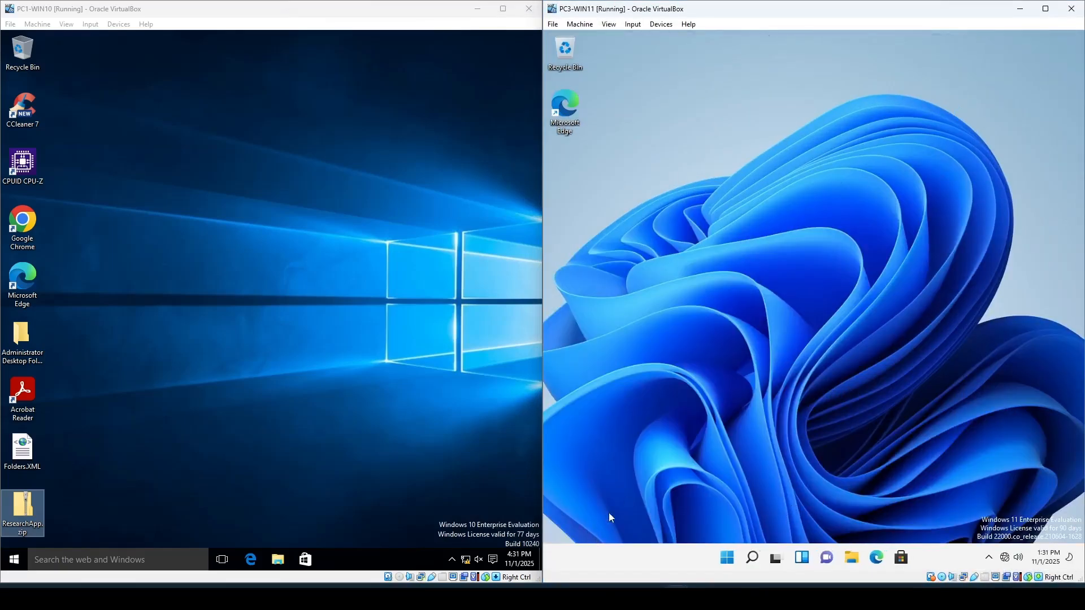
mouse_move(604, 598)
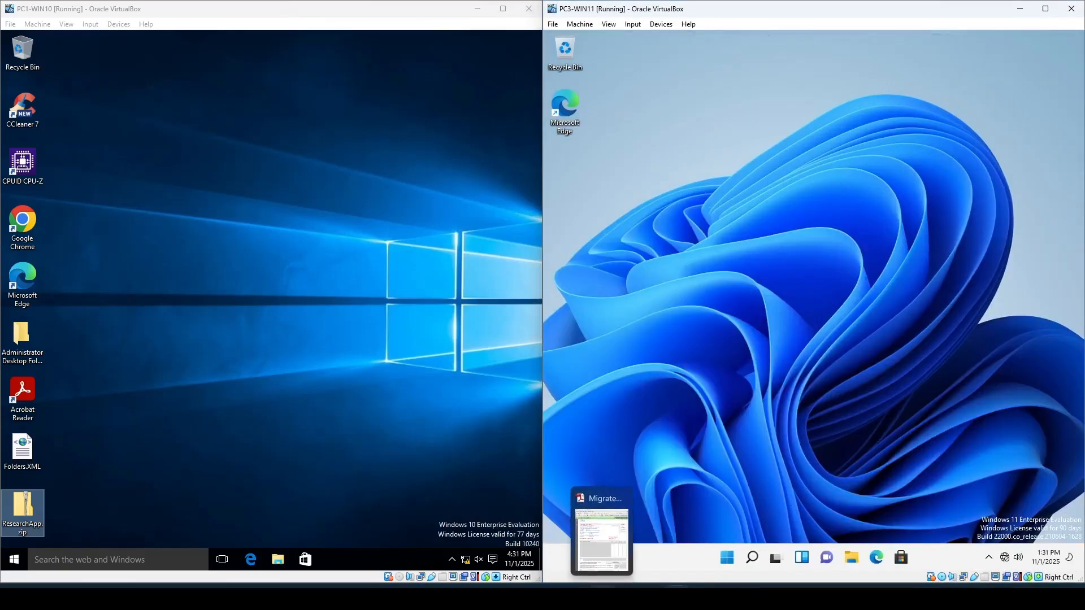
left_click(611, 567)
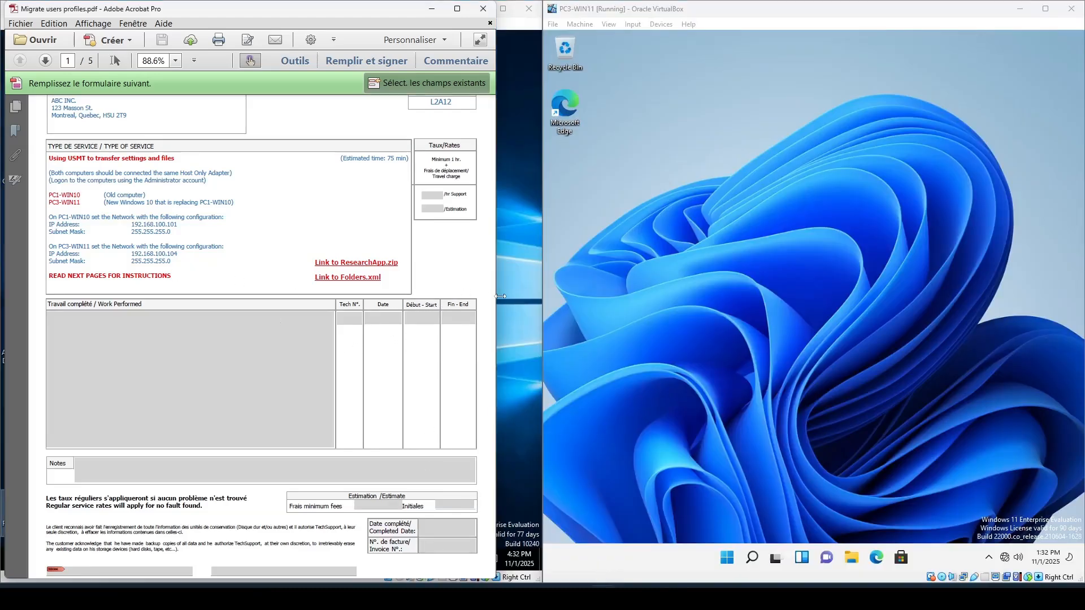
left_click_drag(503, 298, 530, 299)
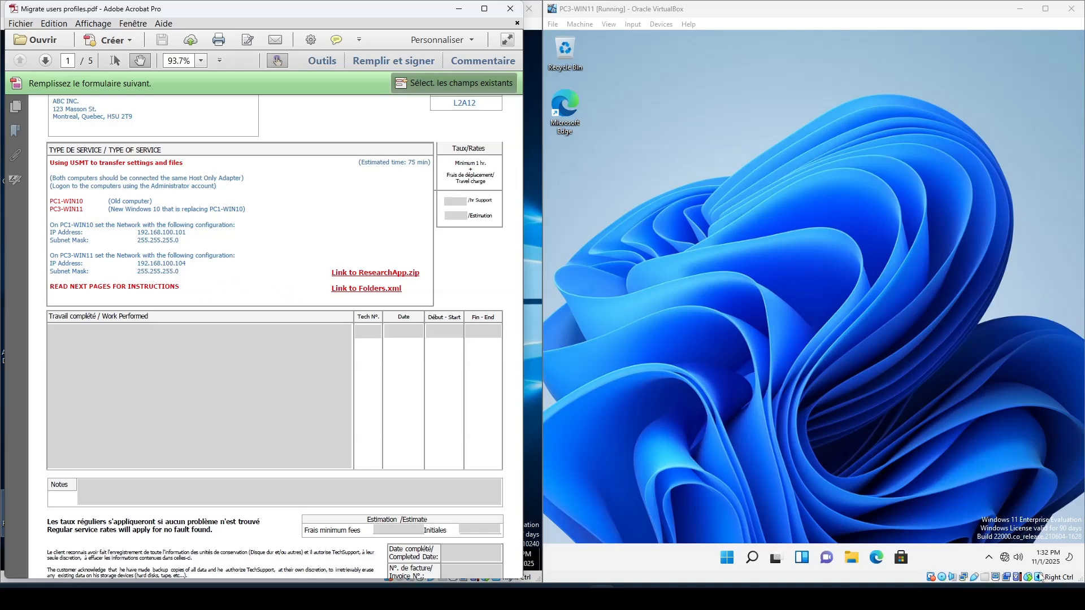
- Set PC3-WIN11's Ethernet IPv4 to manual with IP 192.168.100.104 and subnet mask 255.255.255.0, save, and close Settings
right_click(1005, 559)
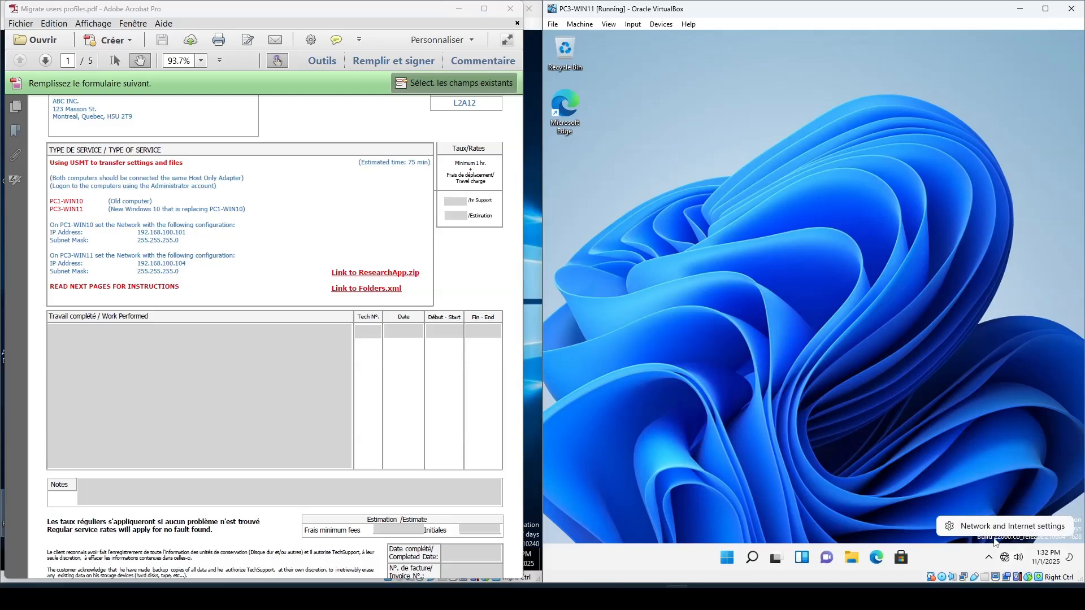
left_click(998, 530)
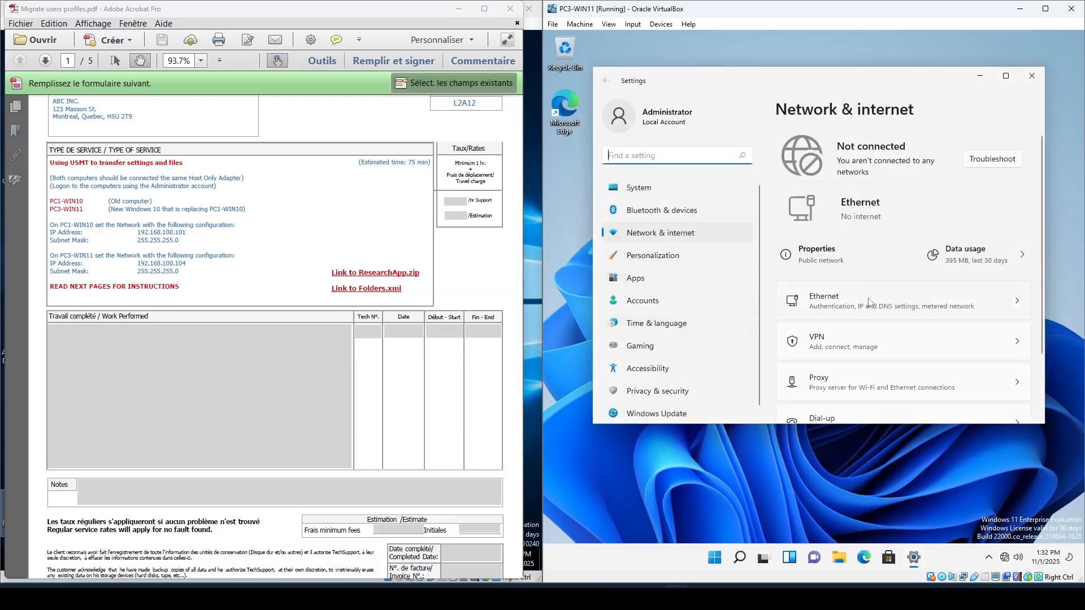
left_click(870, 304)
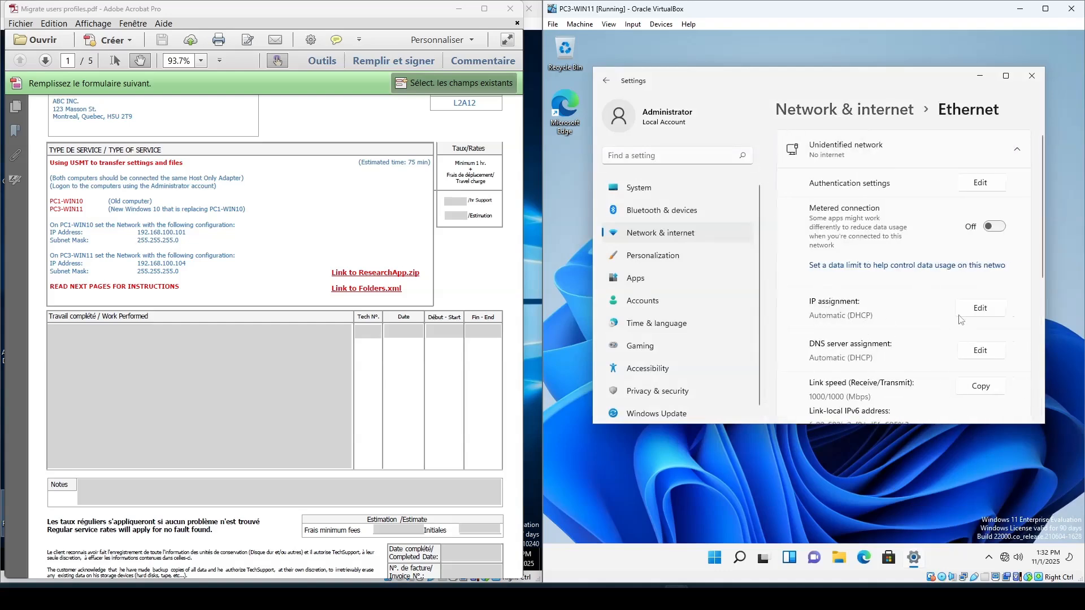
left_click(981, 309)
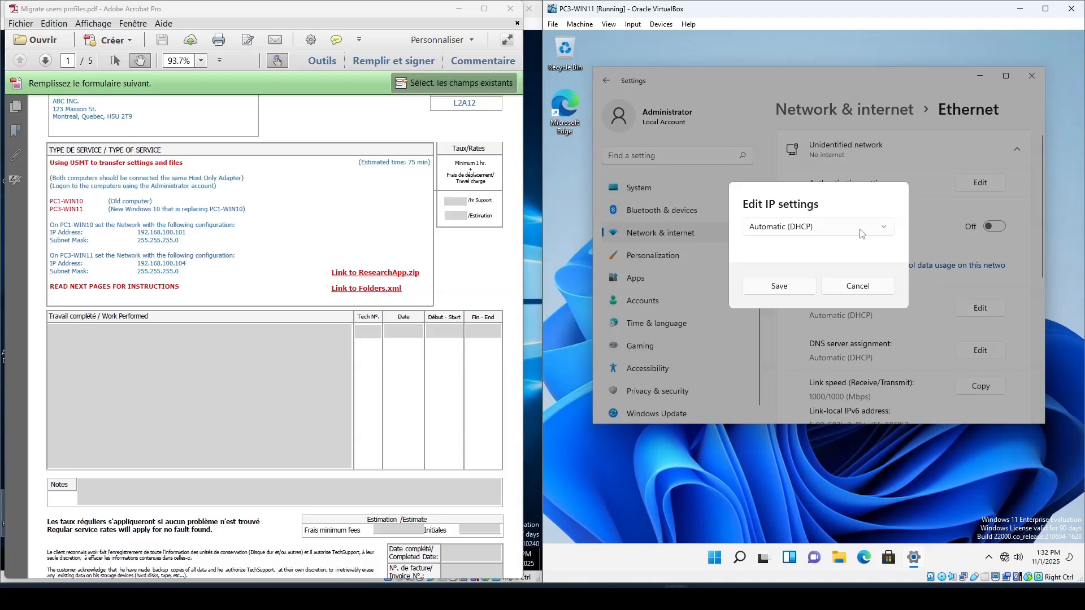
left_click(885, 230)
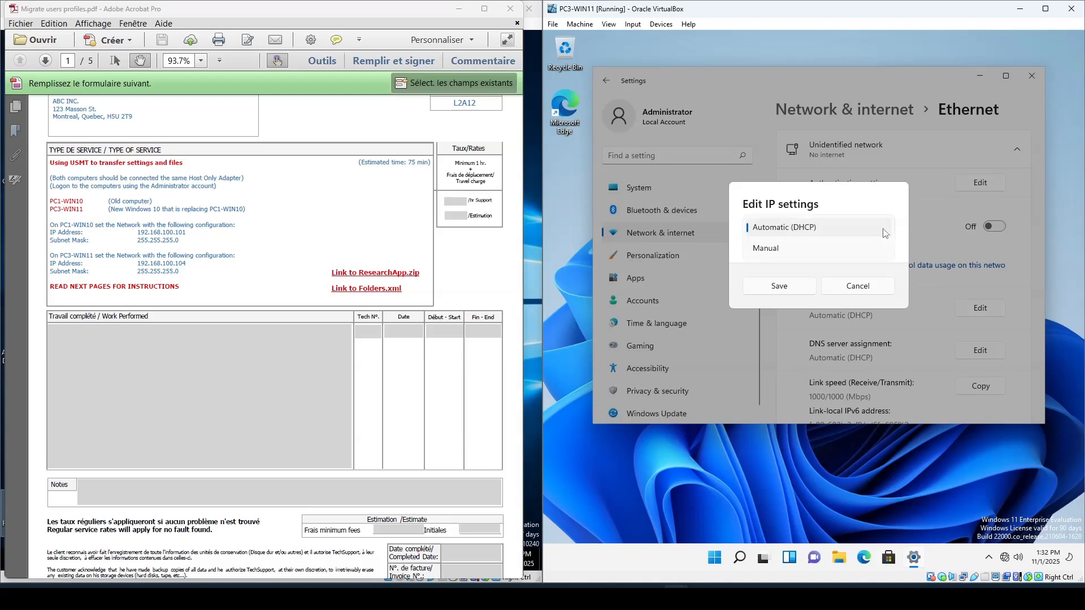
left_click(774, 250)
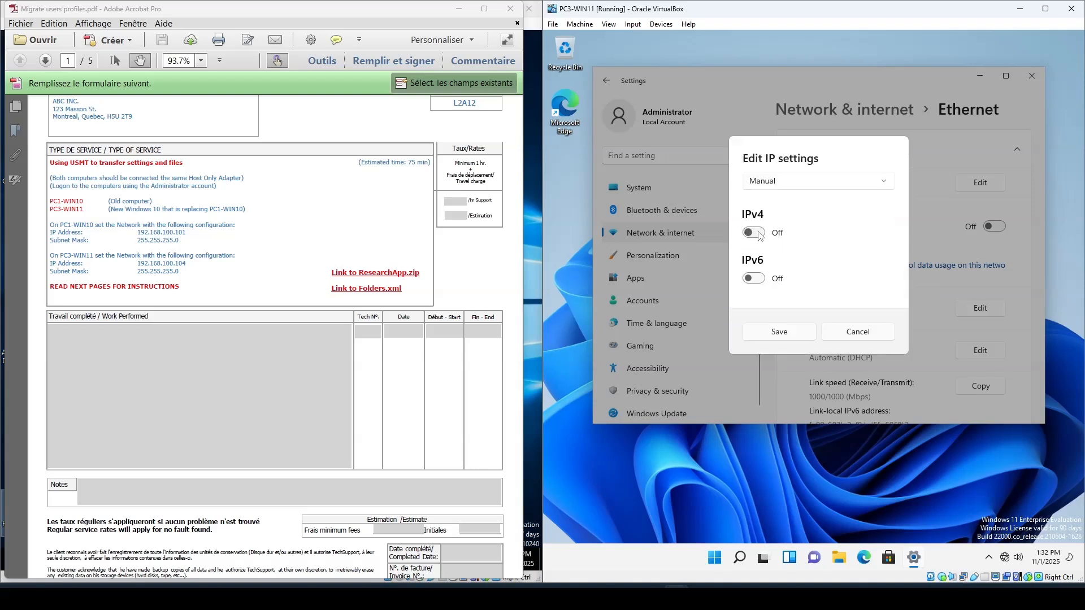
left_click(760, 236)
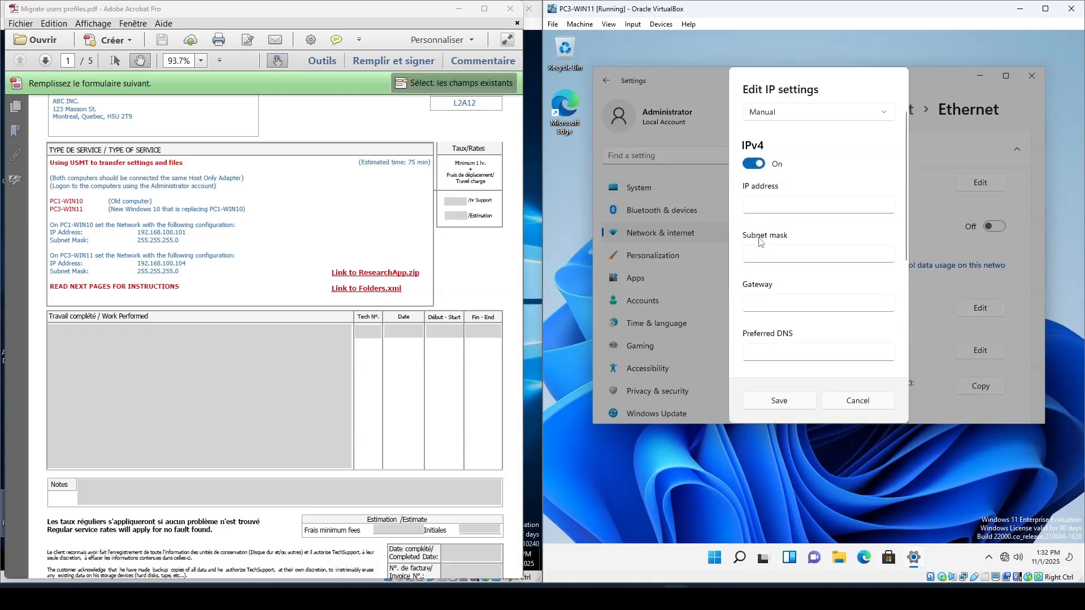
key("Tab")
type("192.")
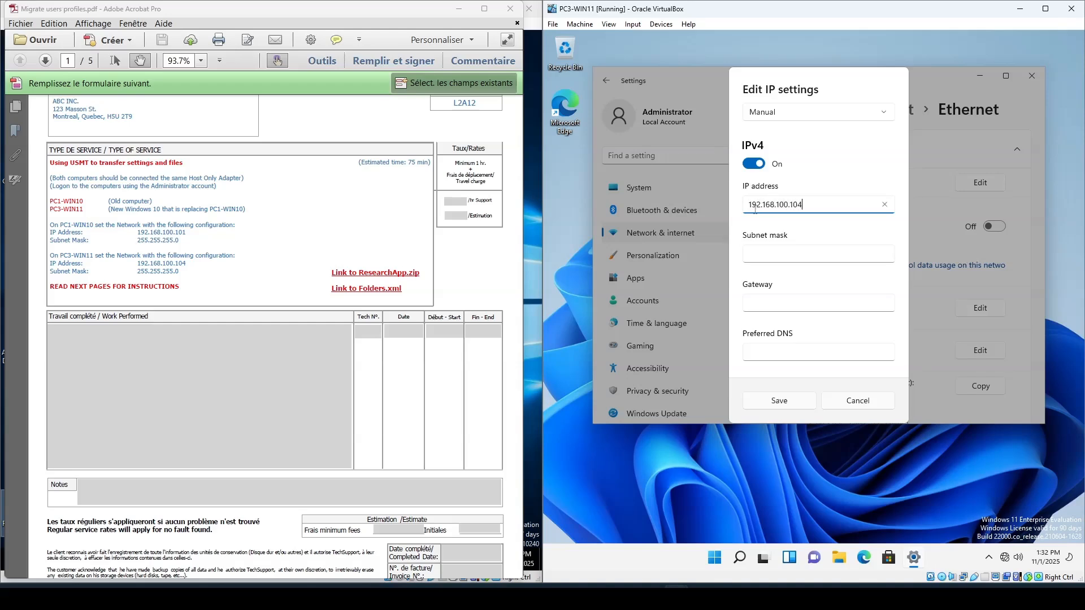
type("168.100.104")
key("Tab")
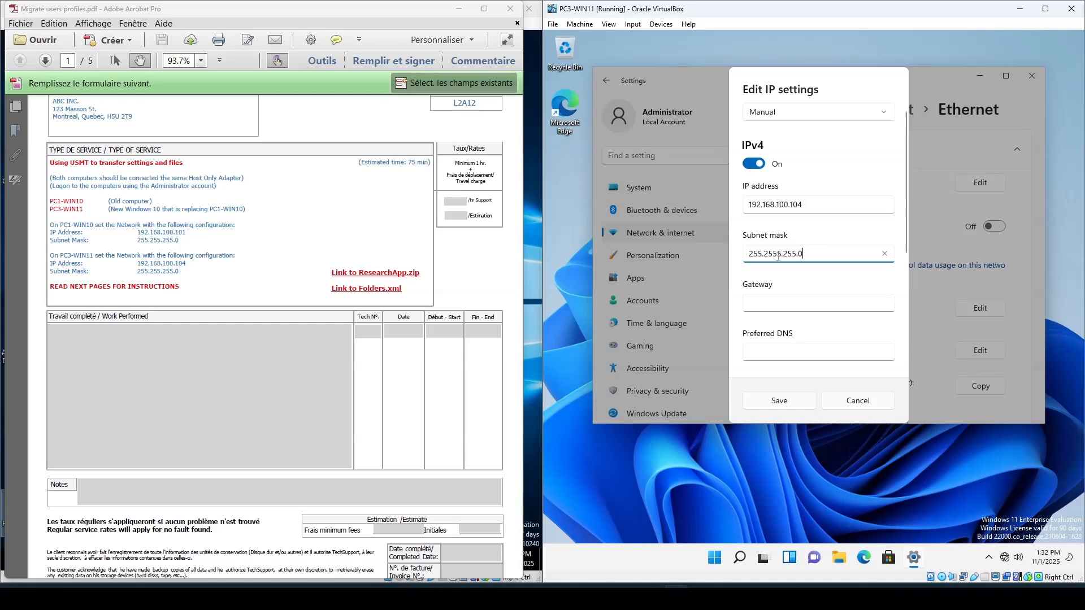
key("BackSpace")
left_click(783, 403)
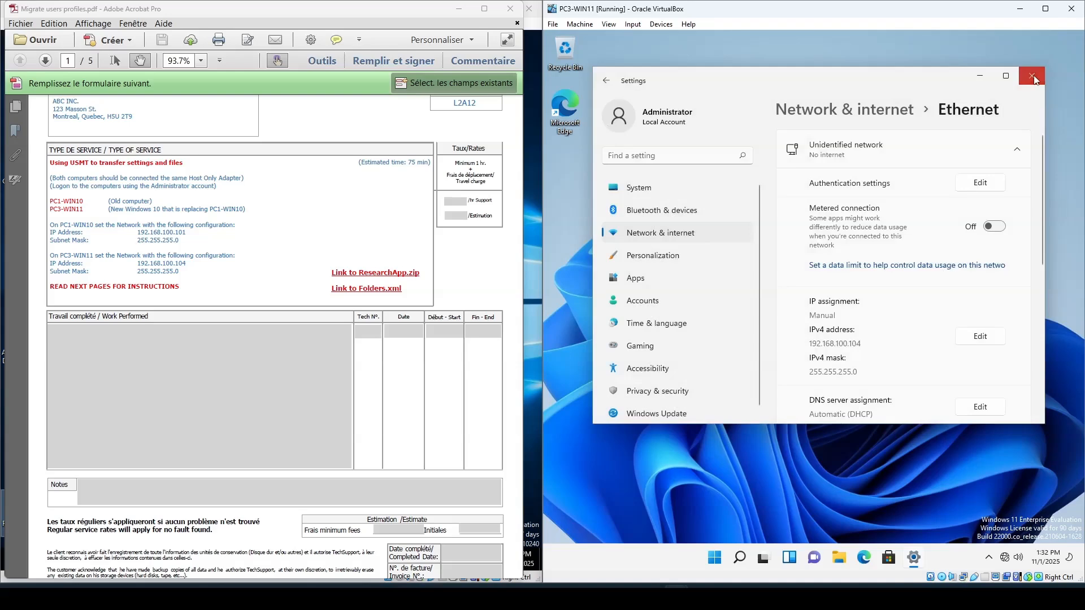
left_click(1032, 78)
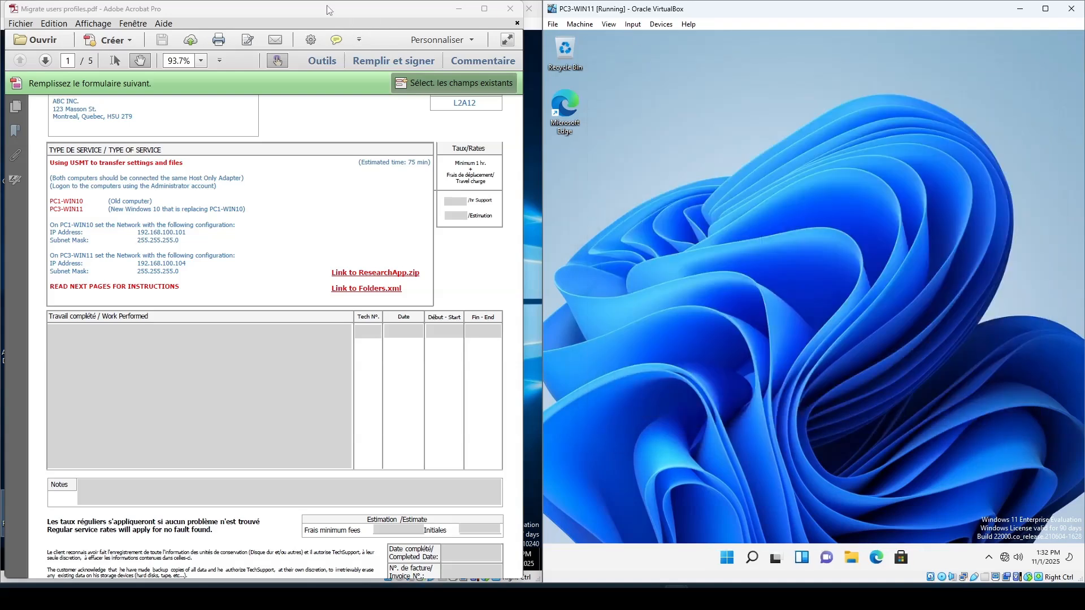
- Review PC1-WIN10's Ethernet IPv4 settings through Network and Sharing Center, then close its dialogs
left_click_drag(334, 12, 887, 25)
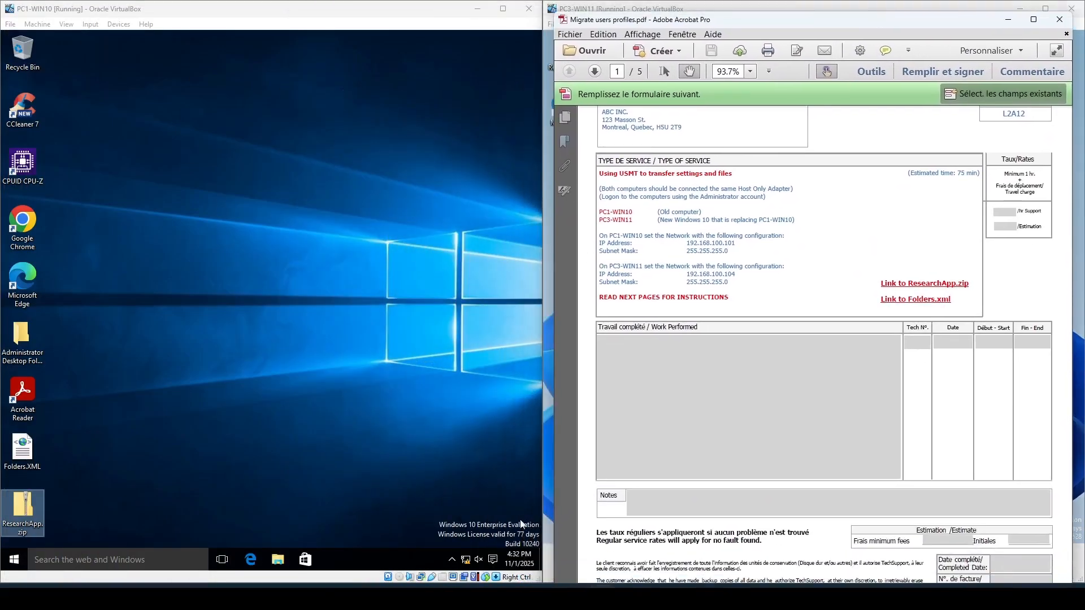
right_click(465, 559)
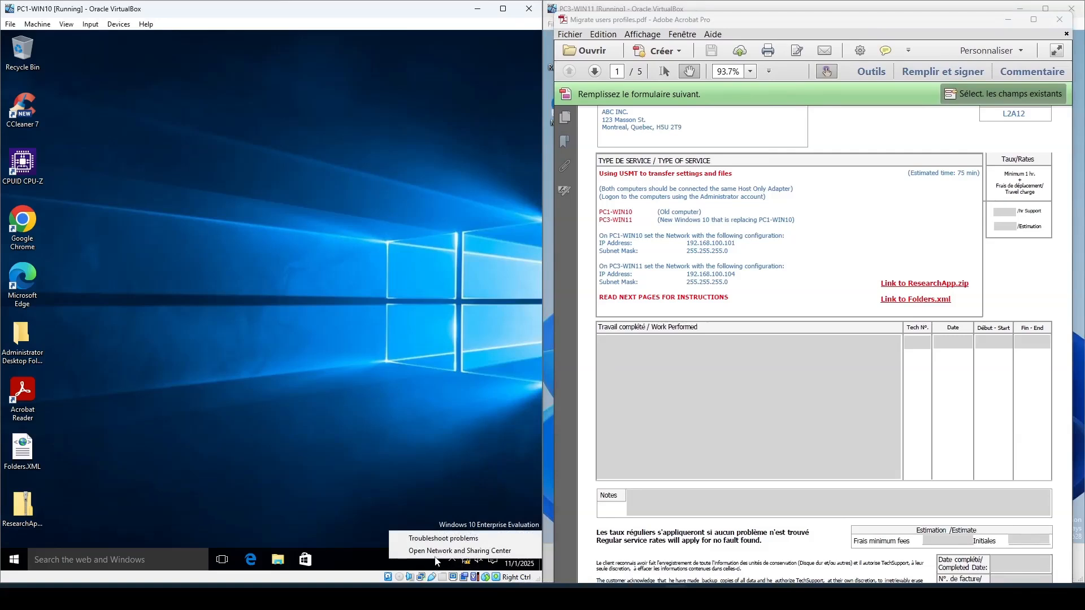
left_click(440, 555)
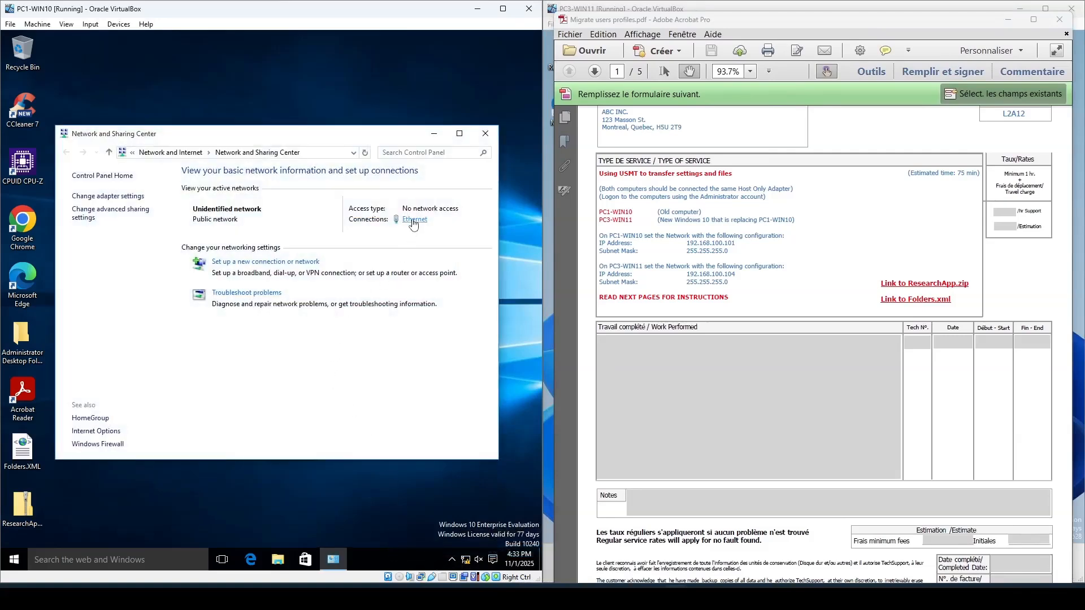
left_click(415, 219)
left_click(206, 388)
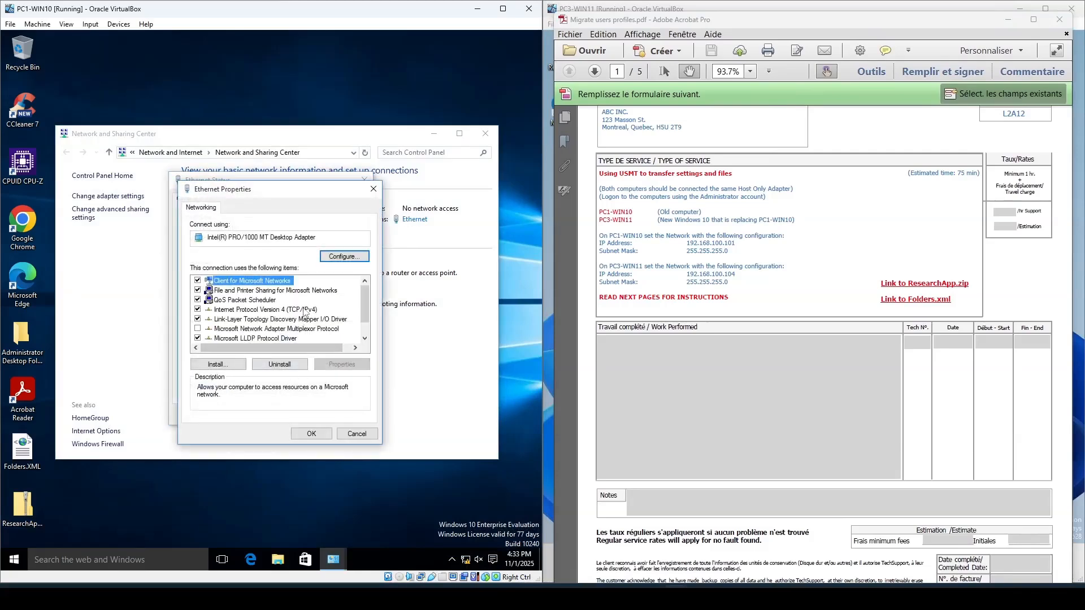
double_click(305, 313)
left_click(269, 314)
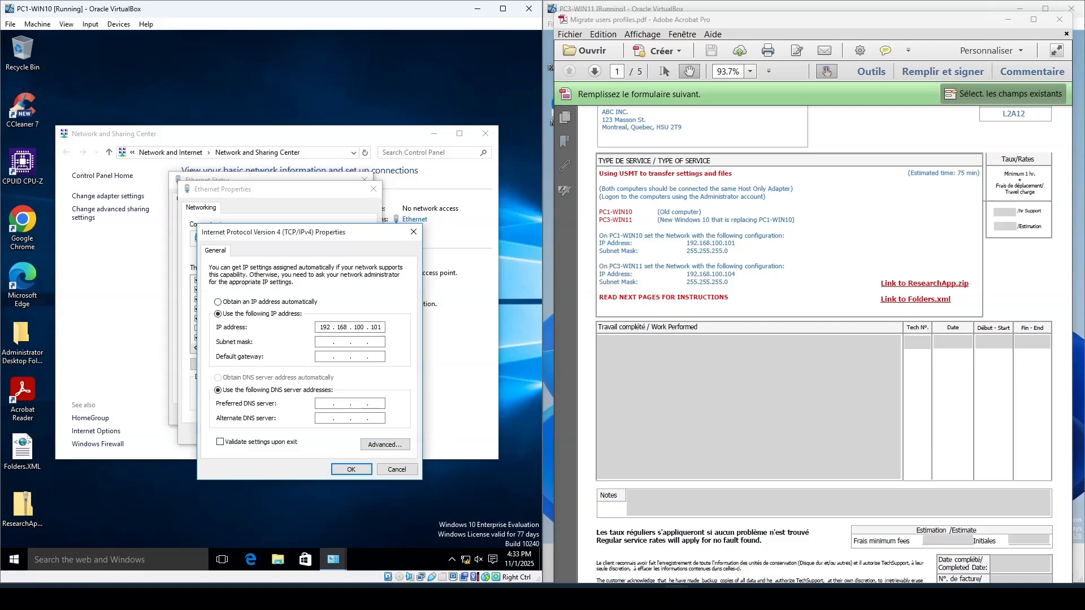
key("Tab")
left_click(351, 469)
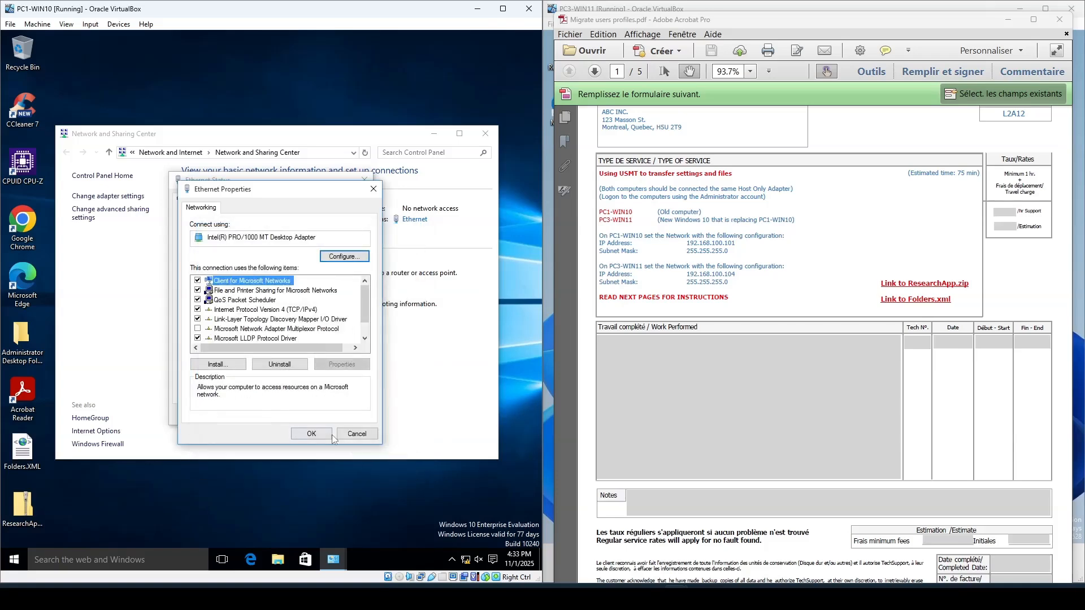
left_click(327, 434)
left_click(346, 417)
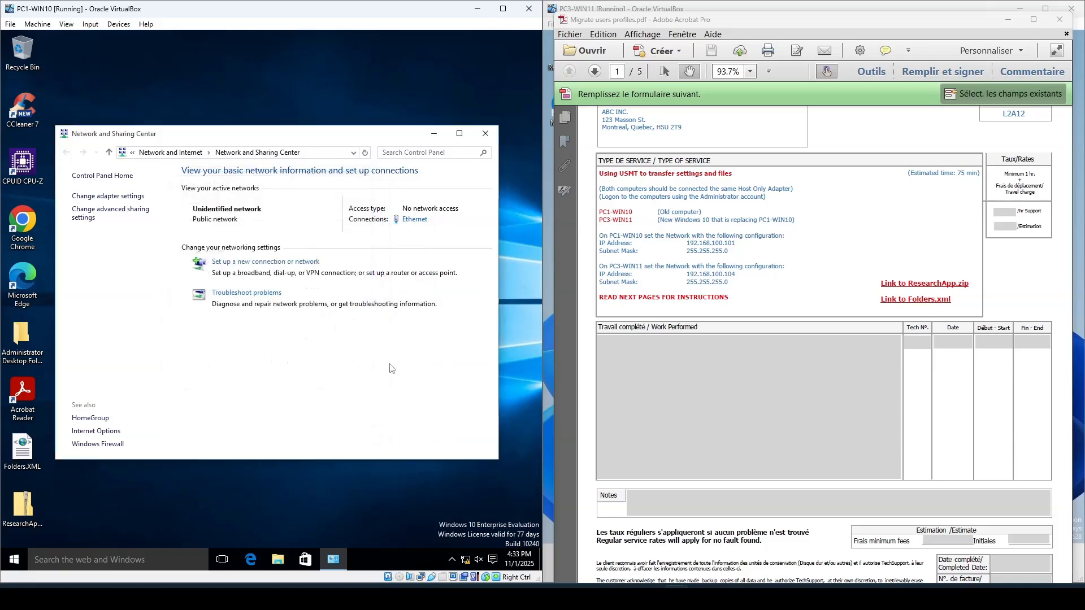
left_click(486, 136)
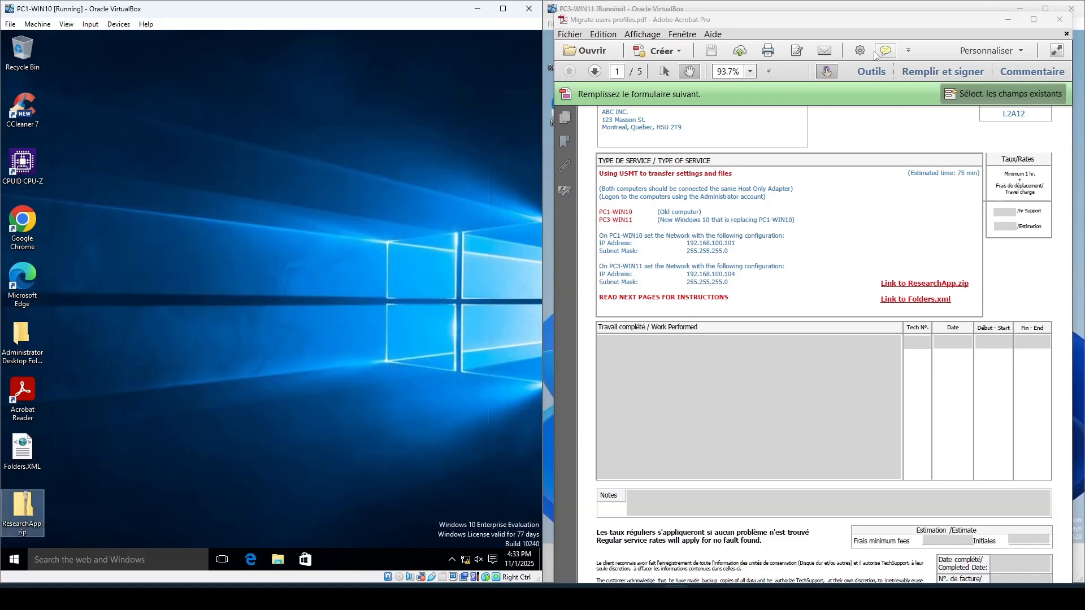
- Open File Explorer on PC3-WIN11 and eject the VirtualBox Guest Additions CD drive
left_click_drag(863, 20, 329, 14)
left_click(674, 367)
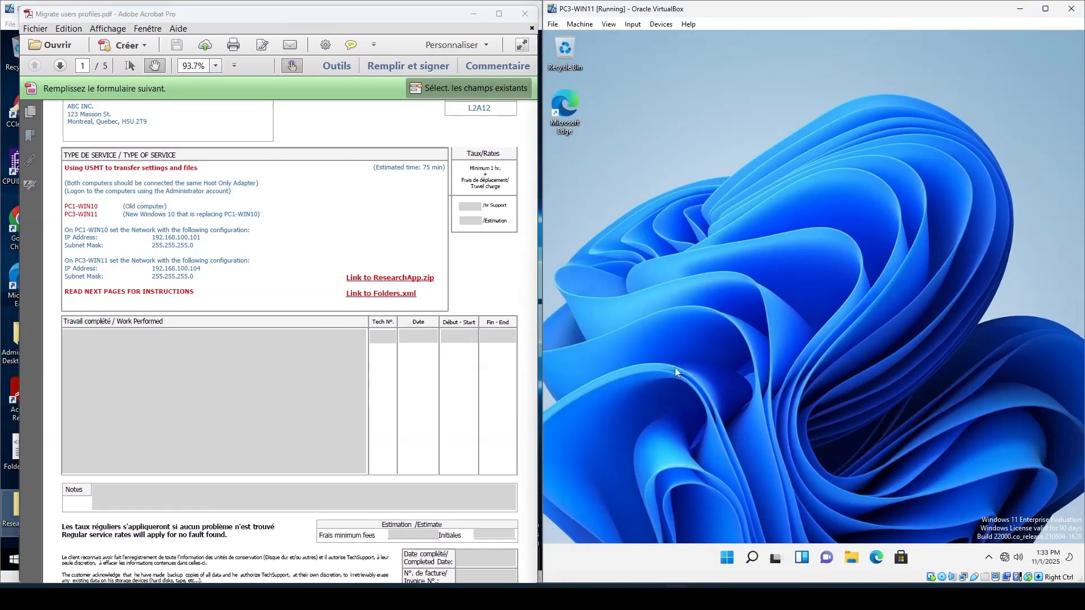
left_click(855, 564)
scroll(331, 308, "down", 2)
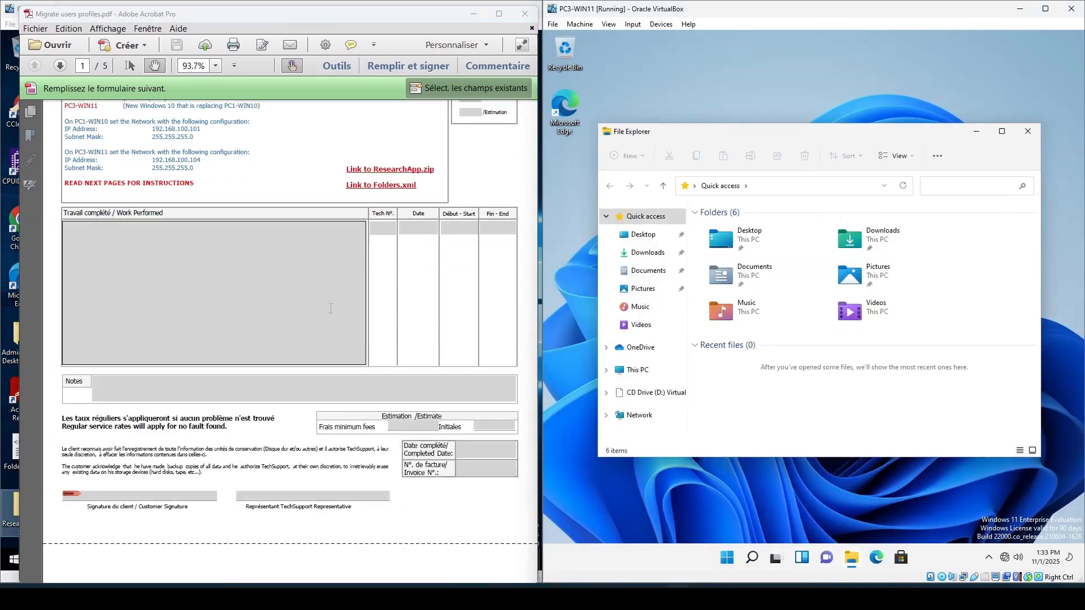
scroll(331, 308, "down", 5)
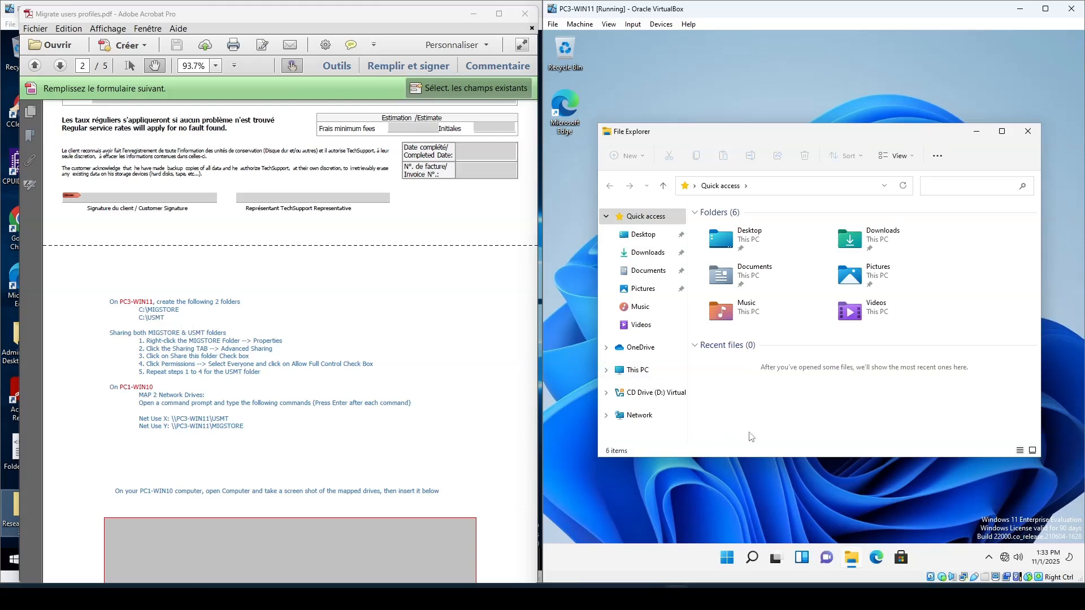
mouse_move(855, 568)
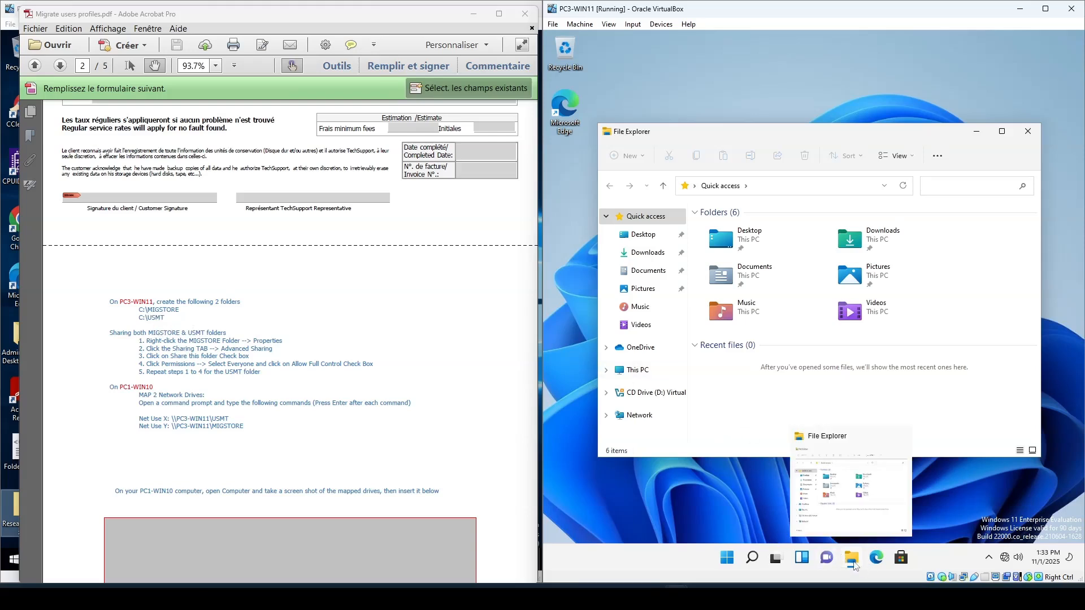
left_click(641, 371)
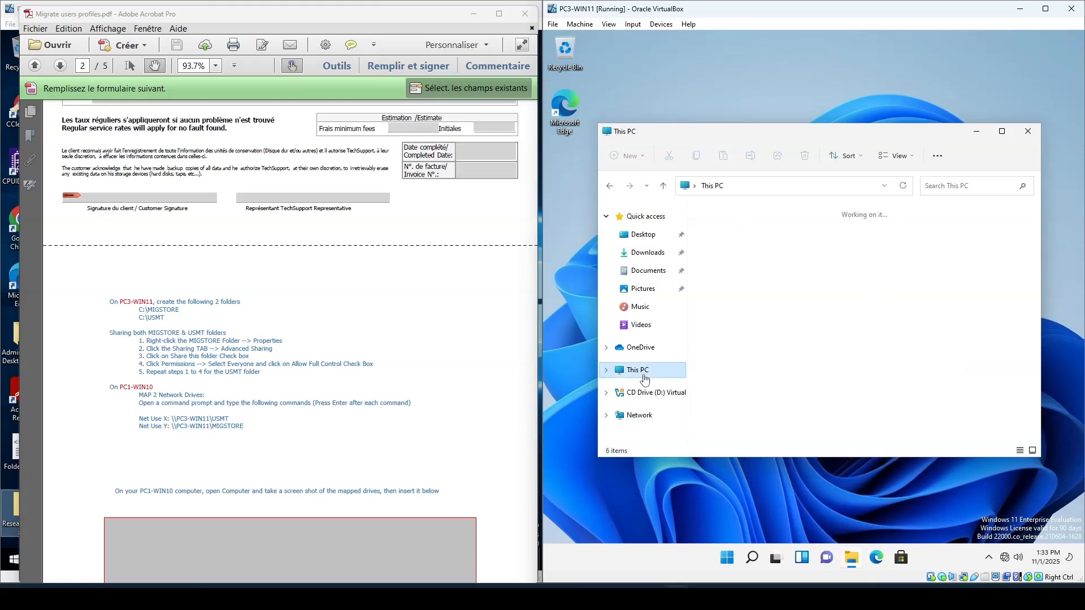
right_click(879, 350)
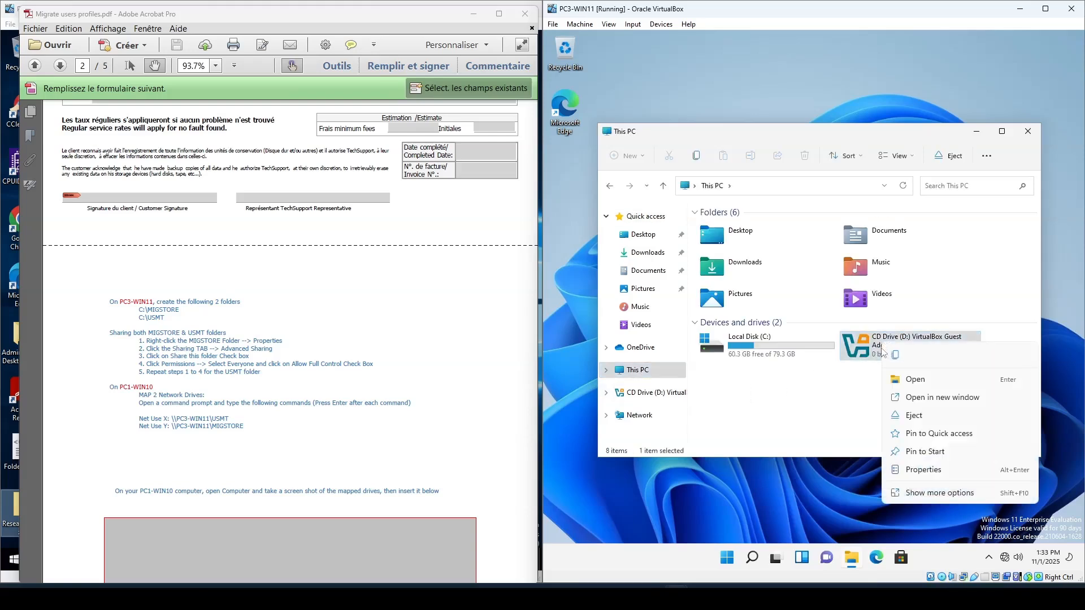
left_click(910, 418)
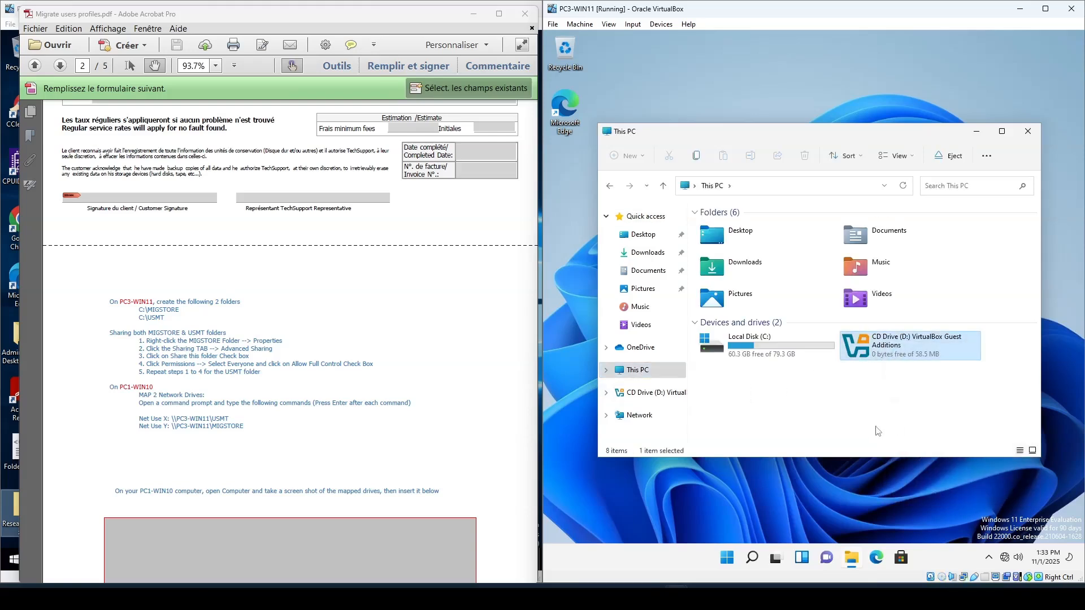
- Create a new folder named USMT at the root of PC3-WIN11's C: drive
double_click(735, 346)
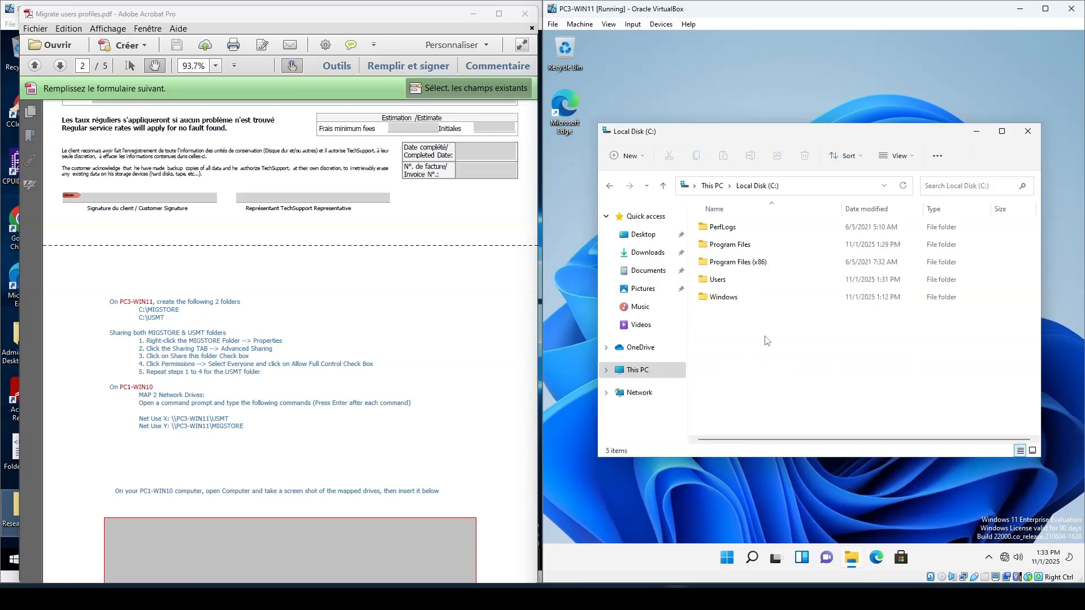
left_click(630, 156)
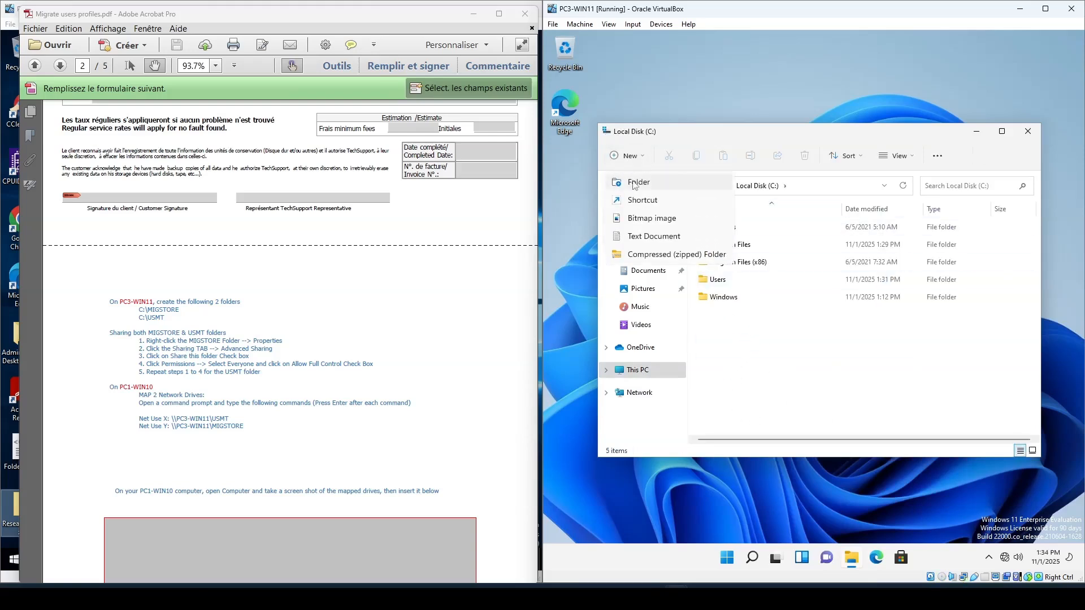
left_click(637, 182)
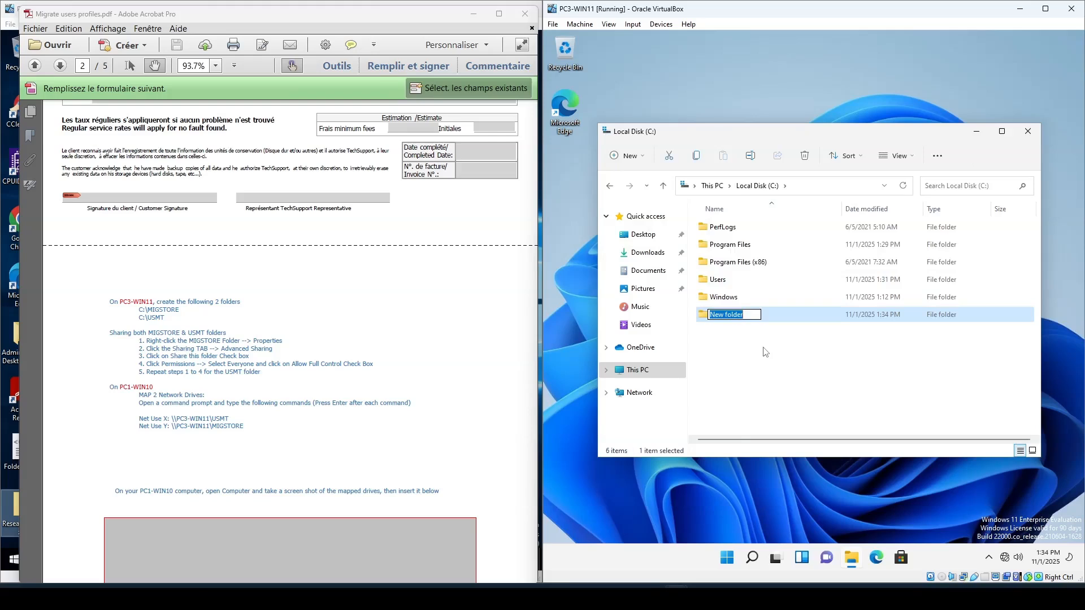
type("USMT")
key("Return")
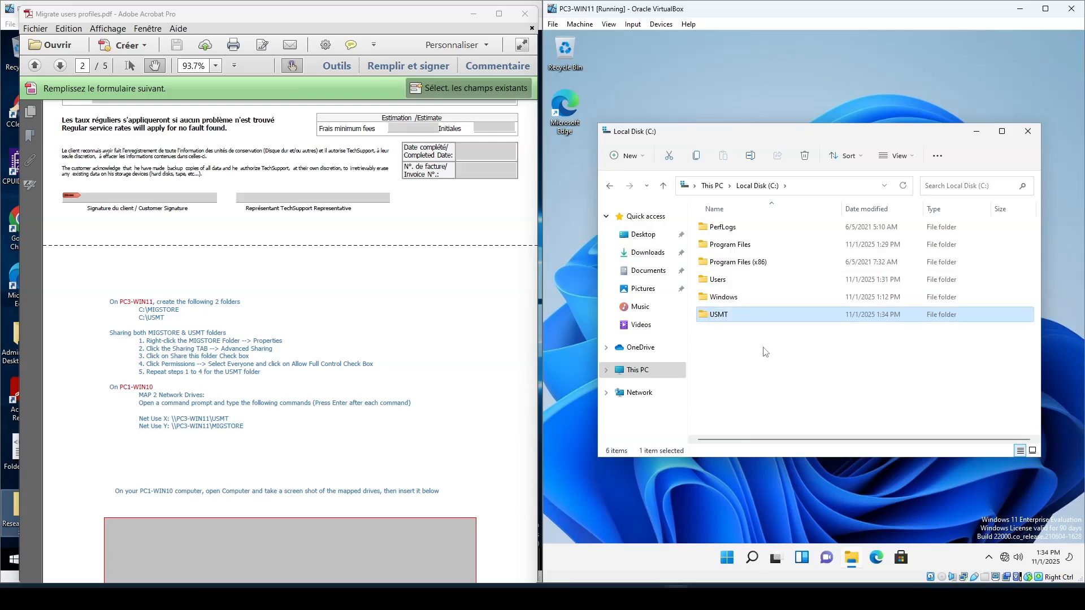
- Create a second folder named MIGSTORE at the root of the C: drive
left_click(626, 156)
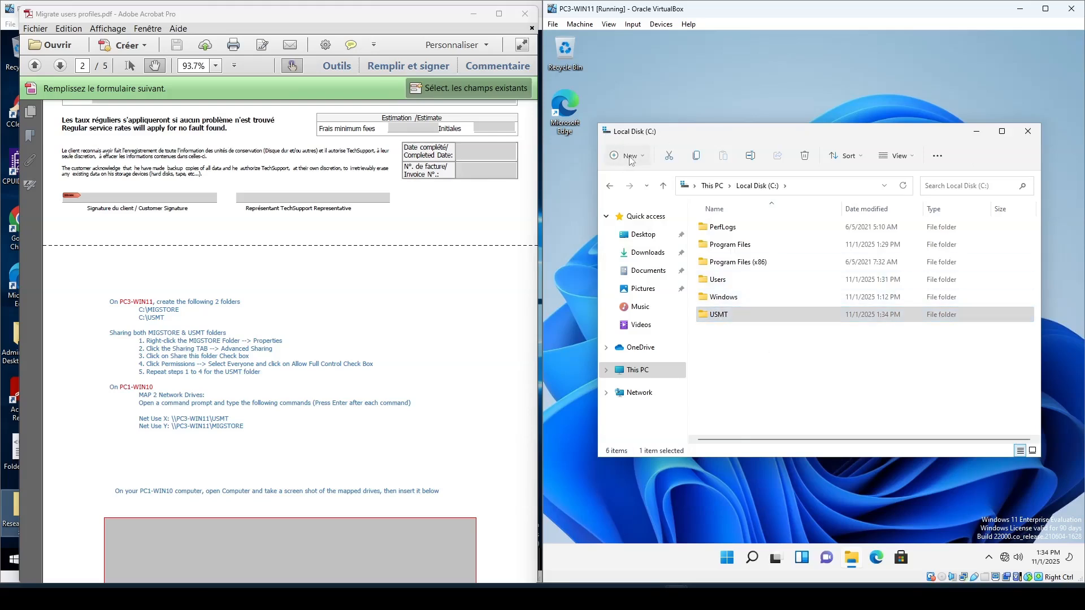
left_click(871, 396)
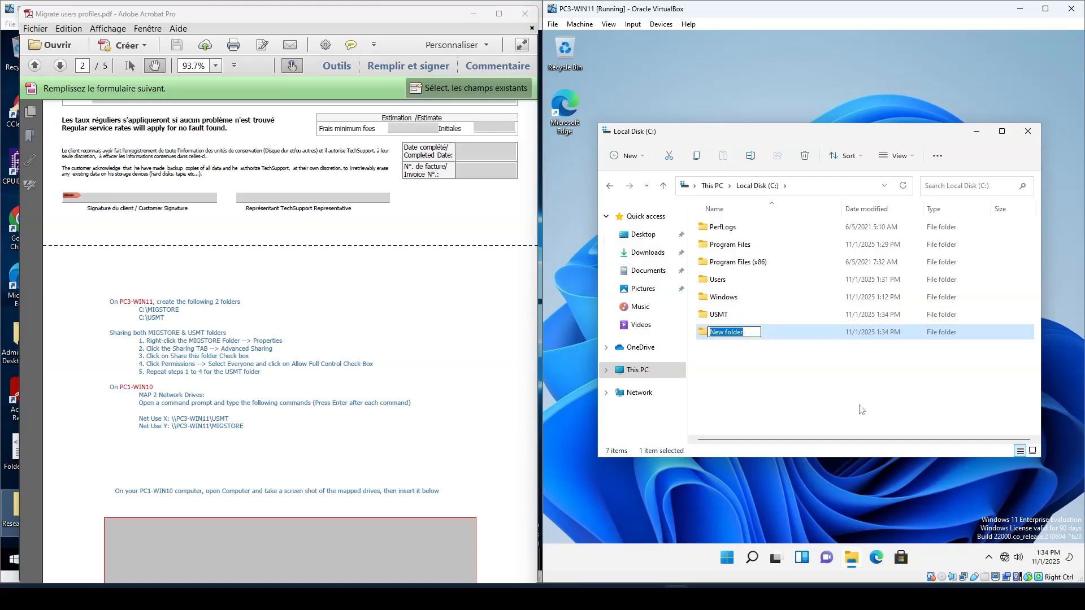
type("MIGSOTORE")
key("Return")
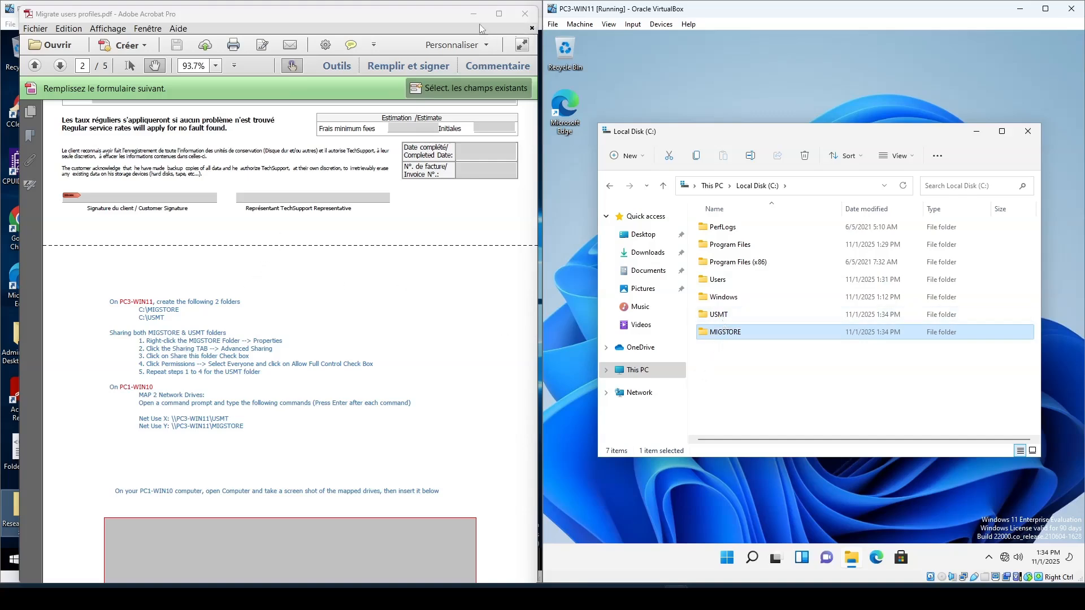
- Share the USMT folder through Advanced Sharing and allow Everyone Full Control in its share permissions
left_click_drag(436, 15, 519, 394)
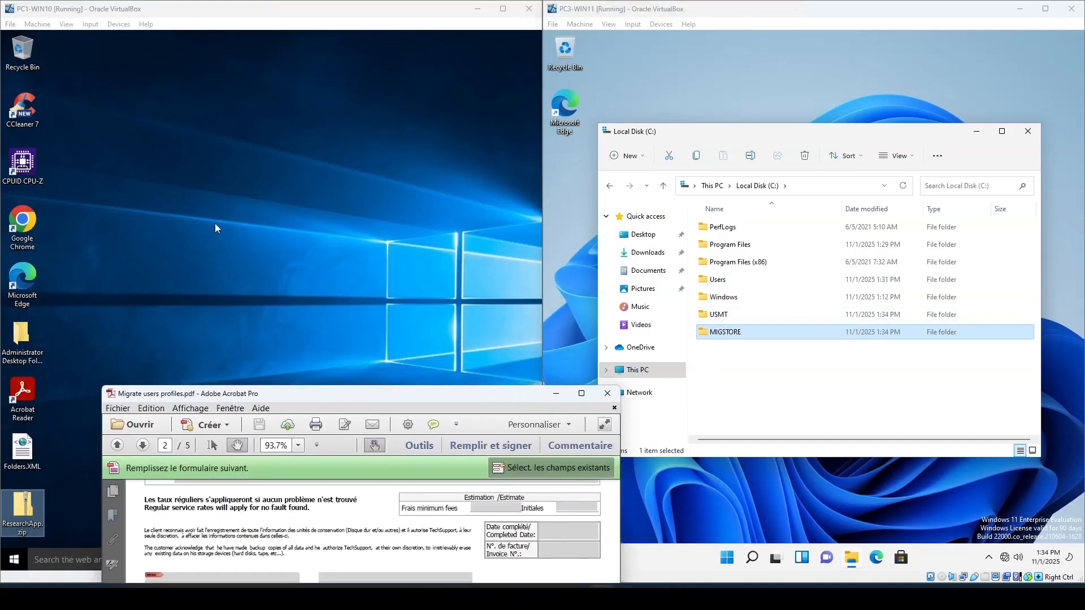
left_click_drag(375, 394, 383, 102)
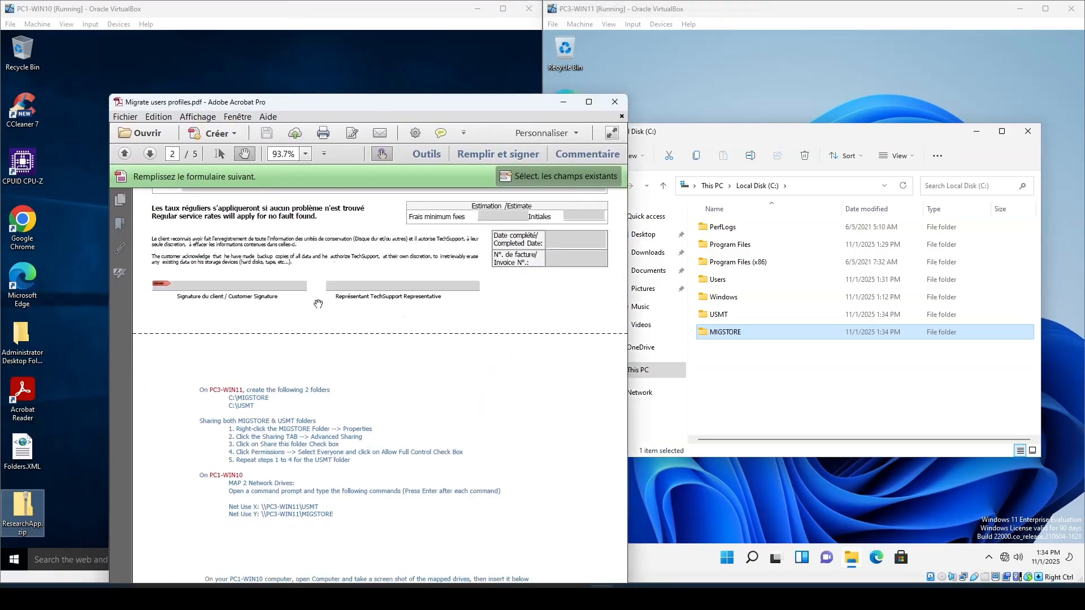
left_click(715, 317)
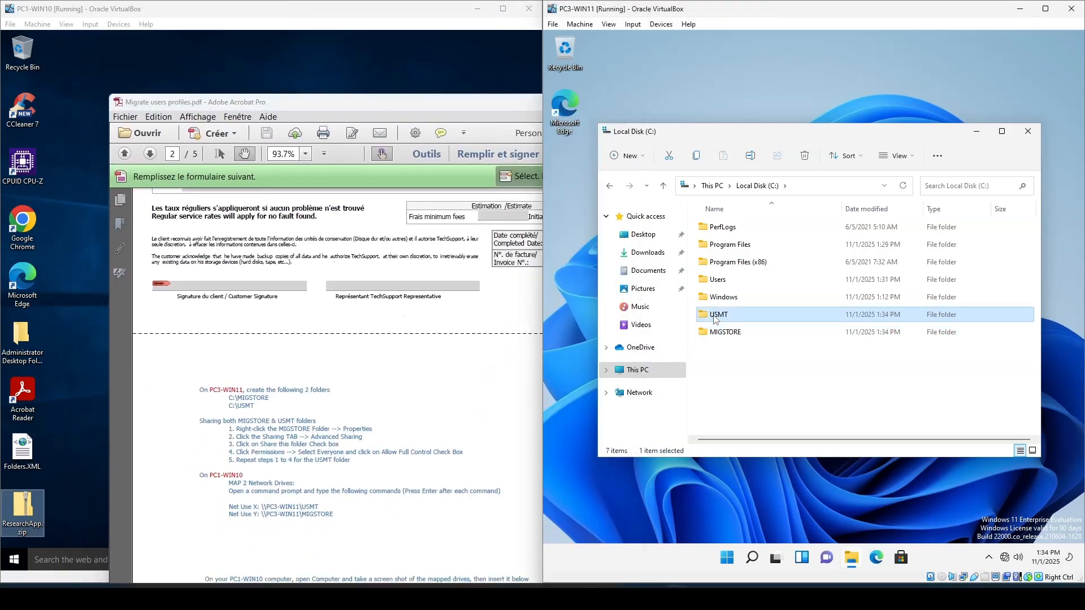
right_click(715, 319)
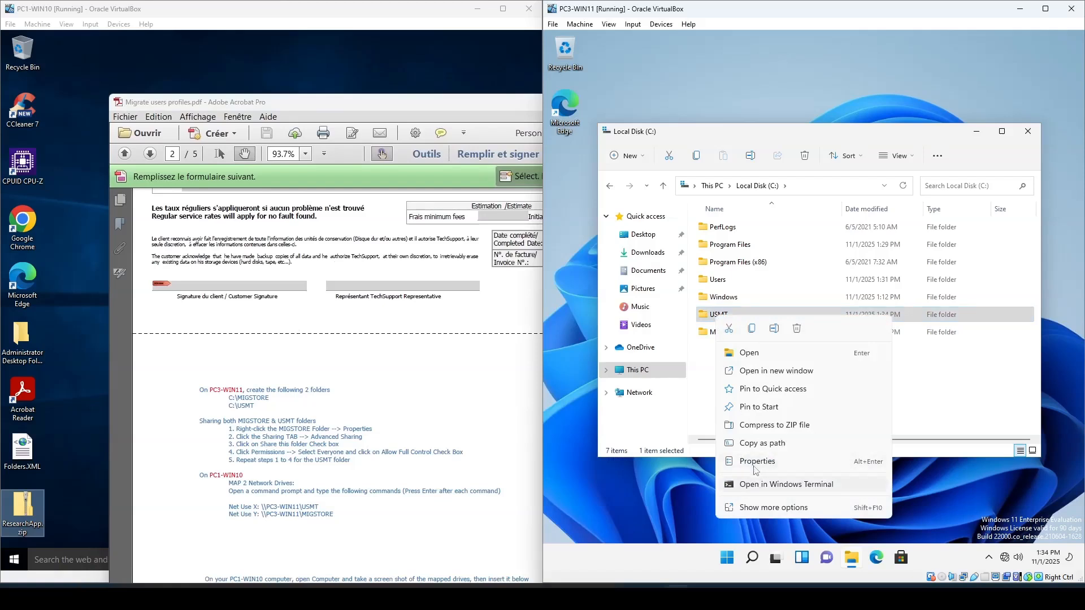
left_click(752, 461)
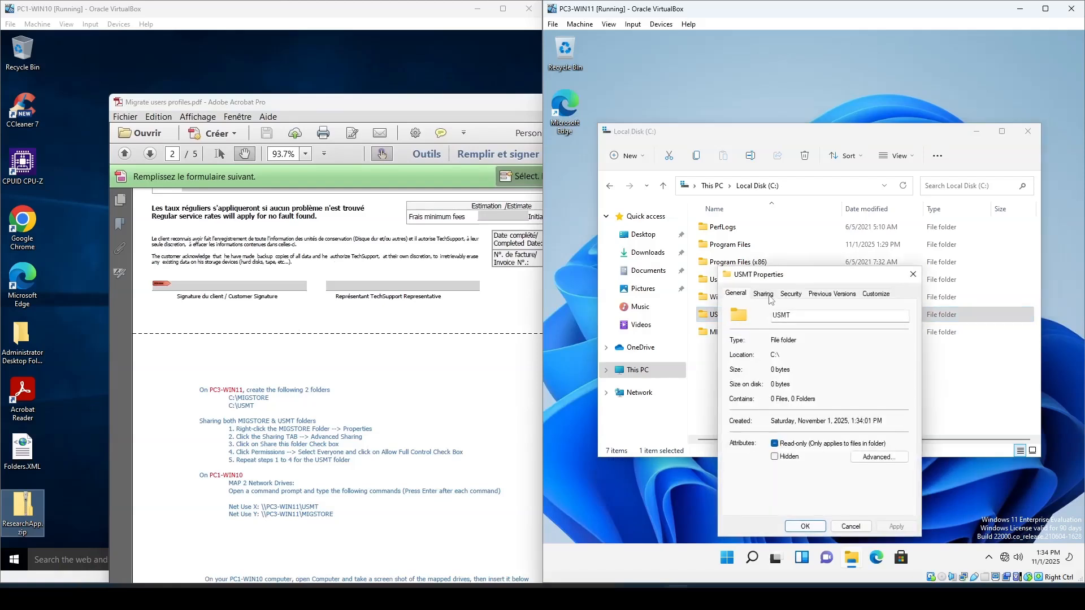
left_click(770, 300)
left_click(786, 429)
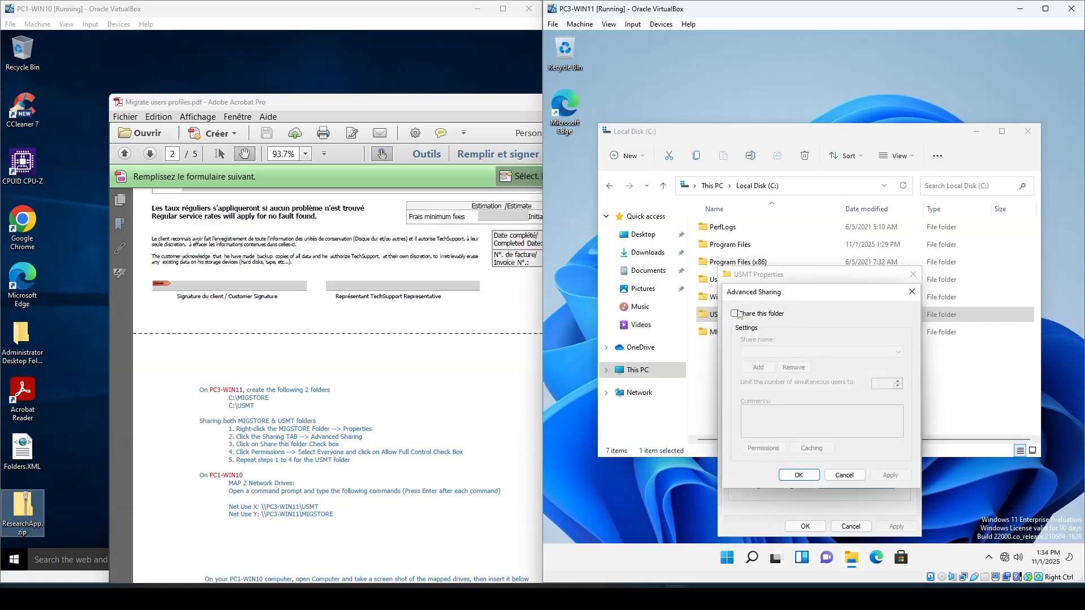
left_click(735, 313)
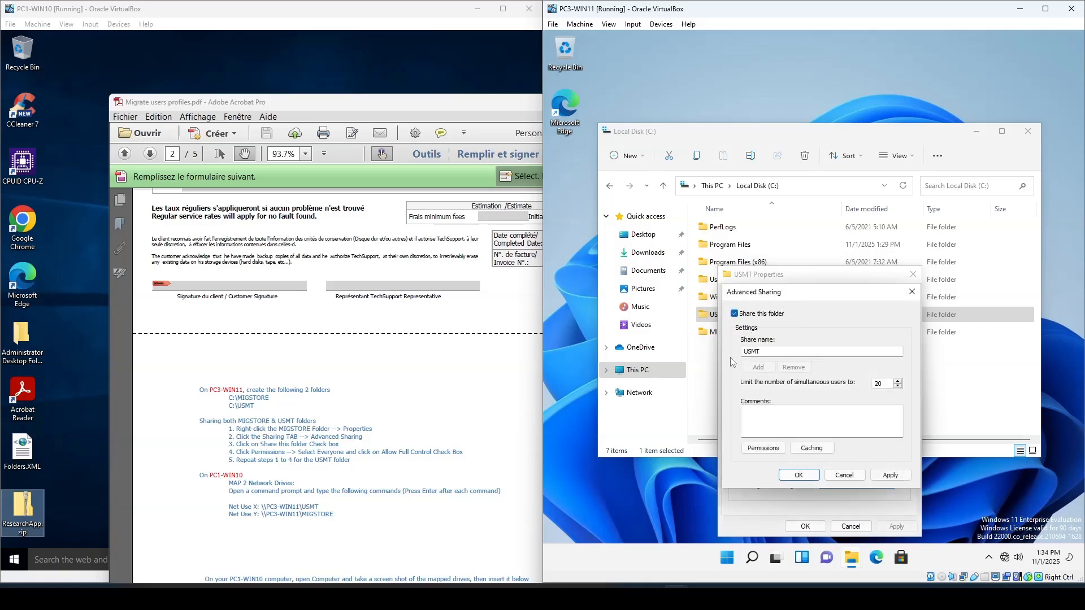
left_click(767, 448)
left_click(870, 431)
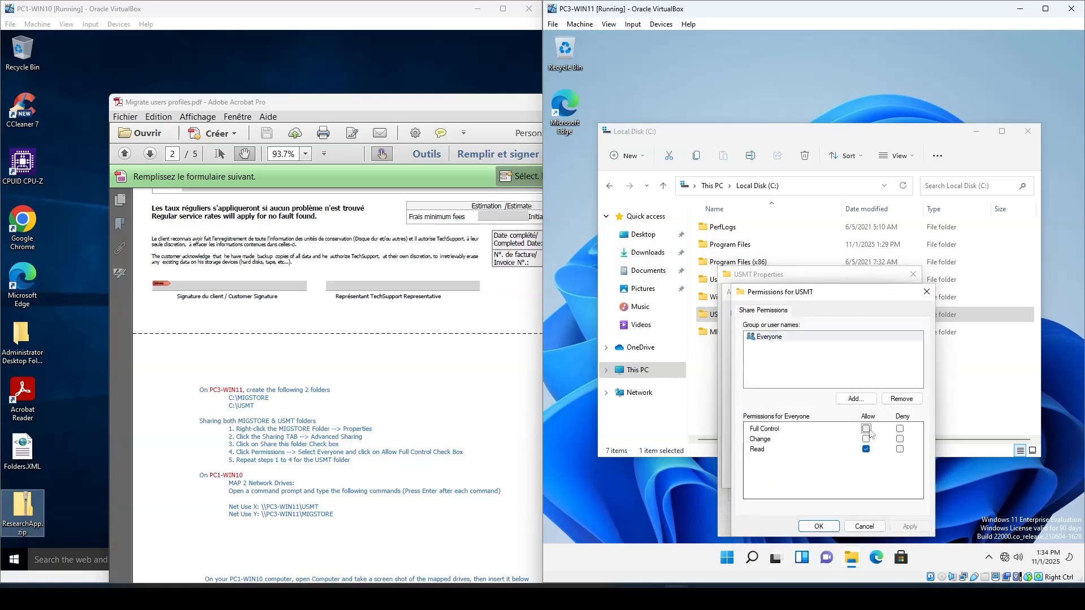
left_click(870, 432)
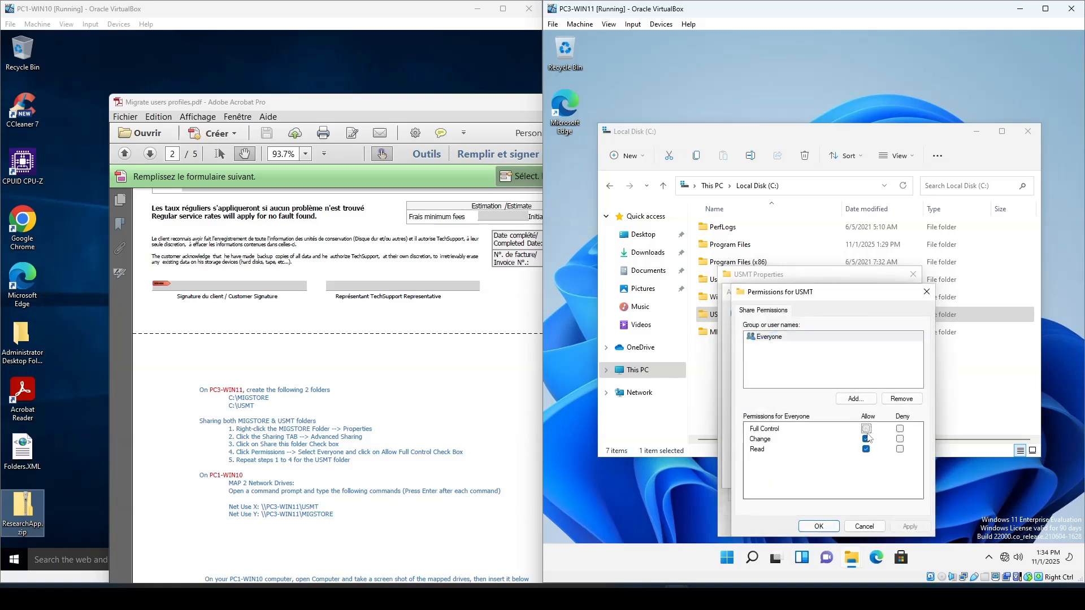
left_click(819, 527)
left_click(805, 473)
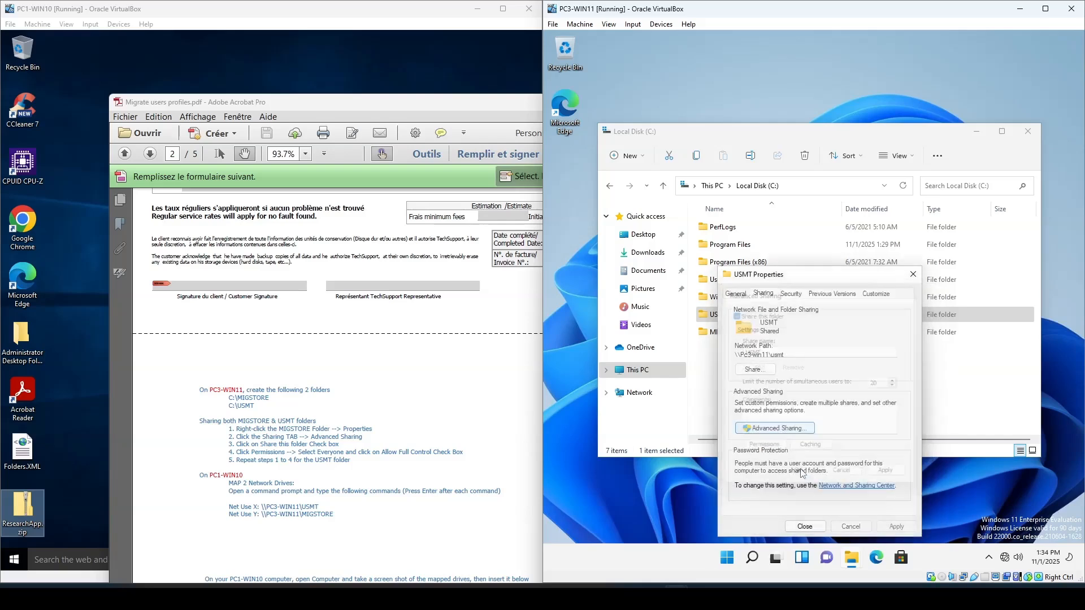
left_click(816, 531)
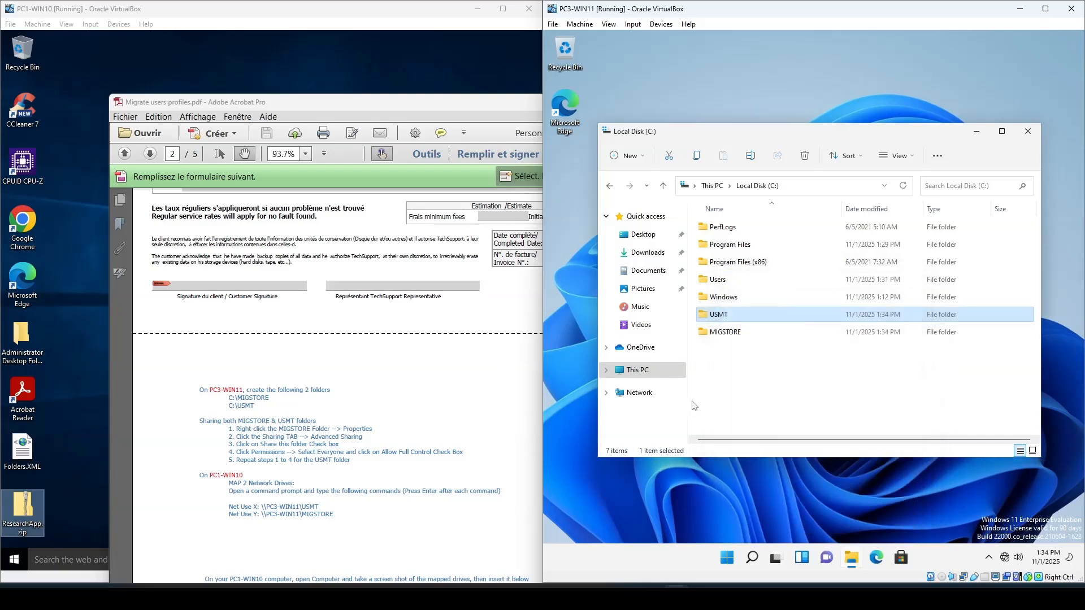
- Share the MIGSTORE folder through Advanced Sharing with Everyone allowed Full Control, then close its properties
left_click(725, 334)
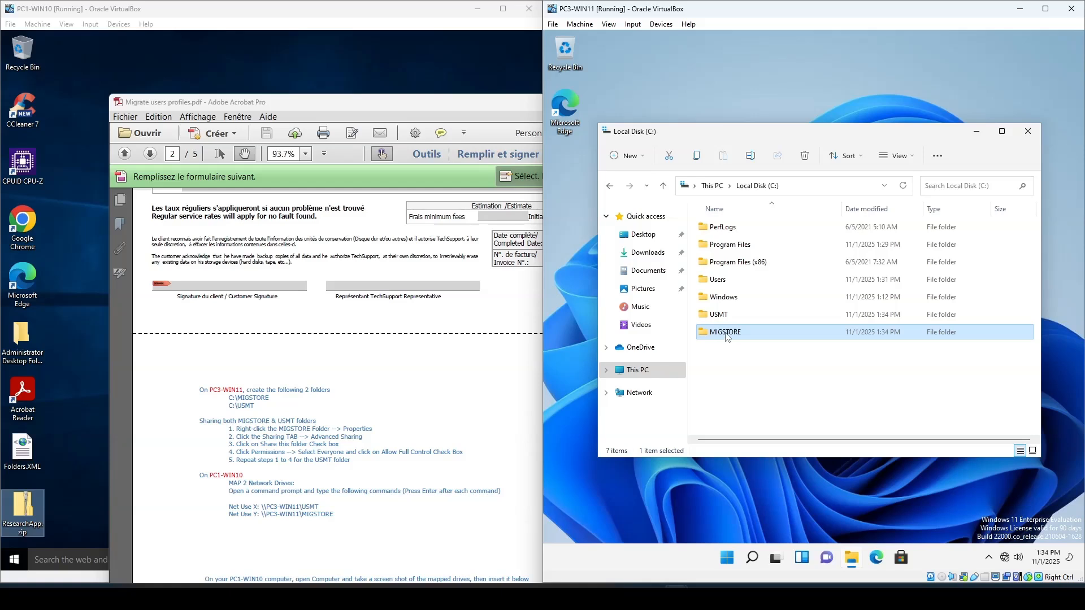
right_click(726, 336)
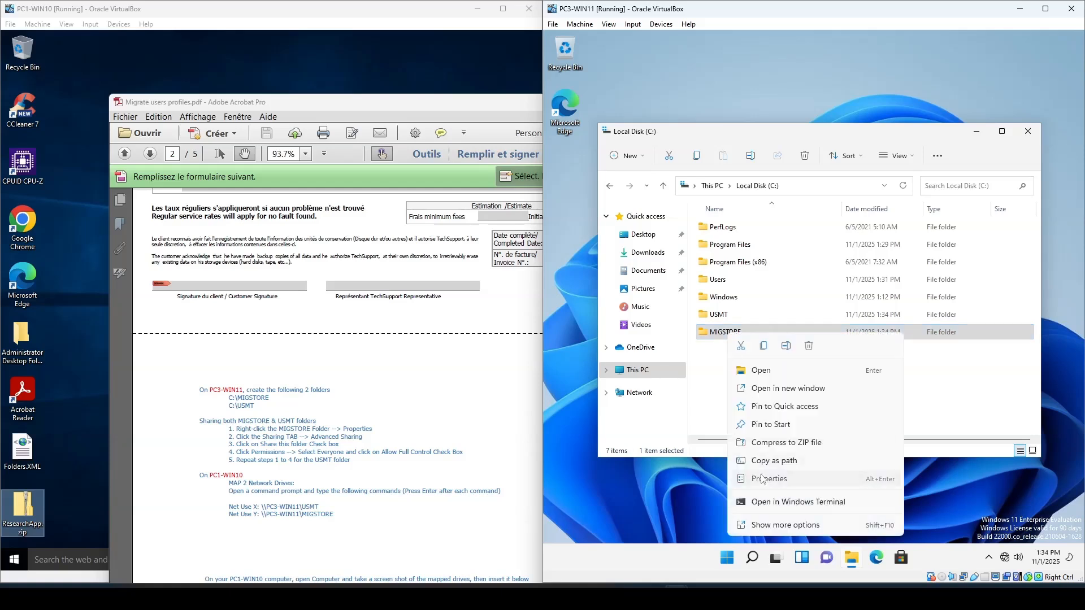
left_click(763, 479)
left_click(775, 293)
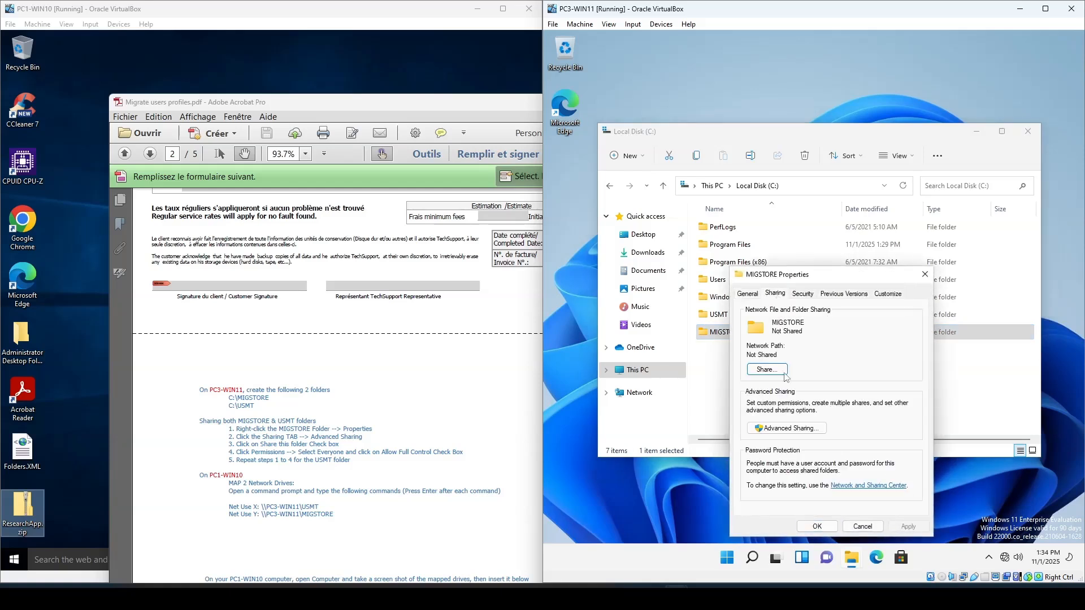
left_click(790, 429)
left_click(763, 317)
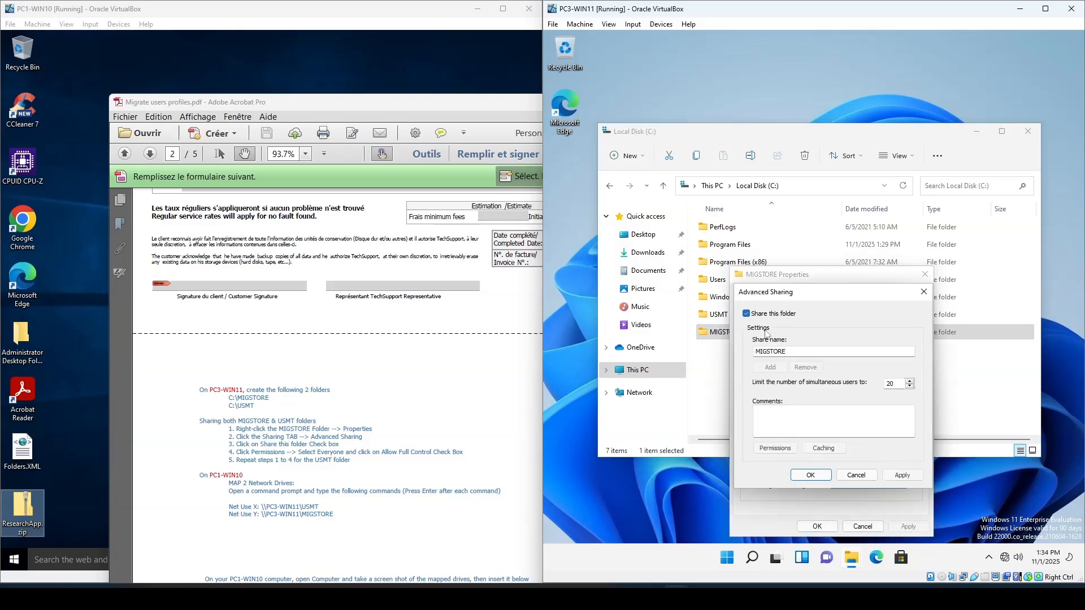
left_click(775, 449)
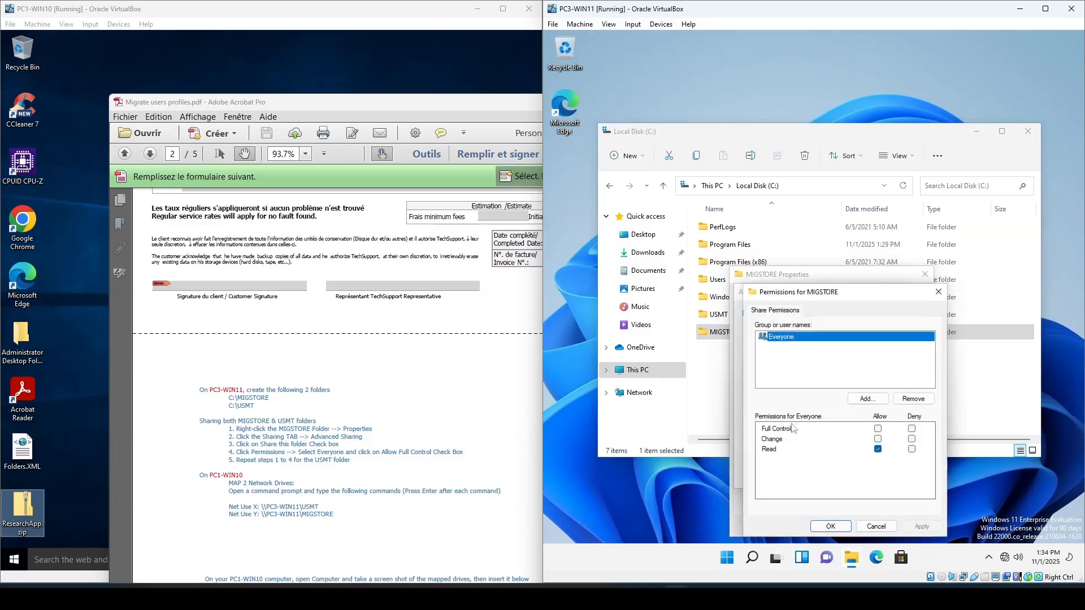
left_click(878, 429)
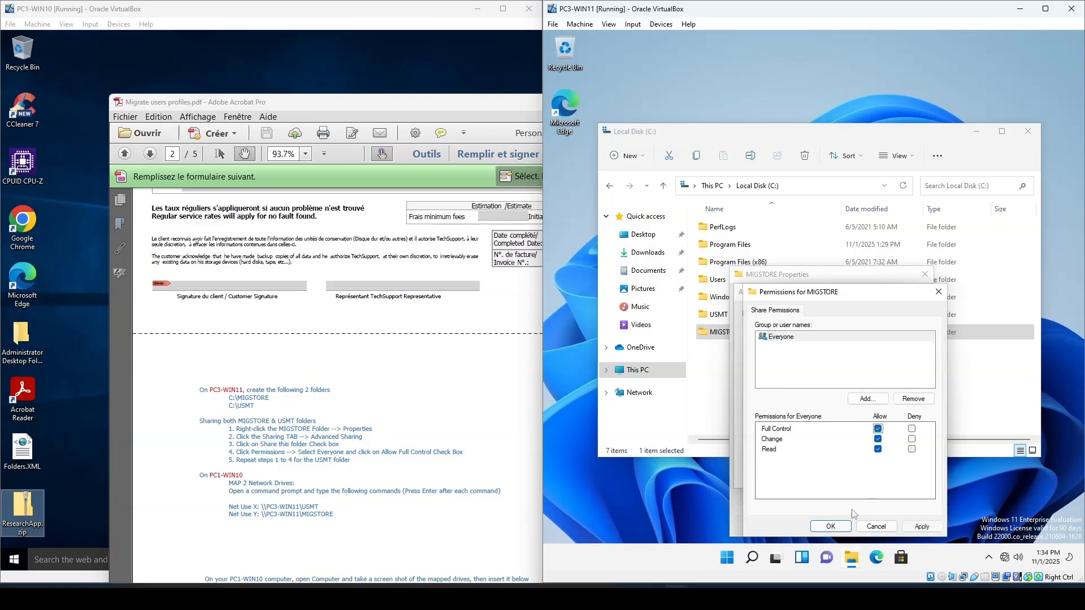
left_click(831, 526)
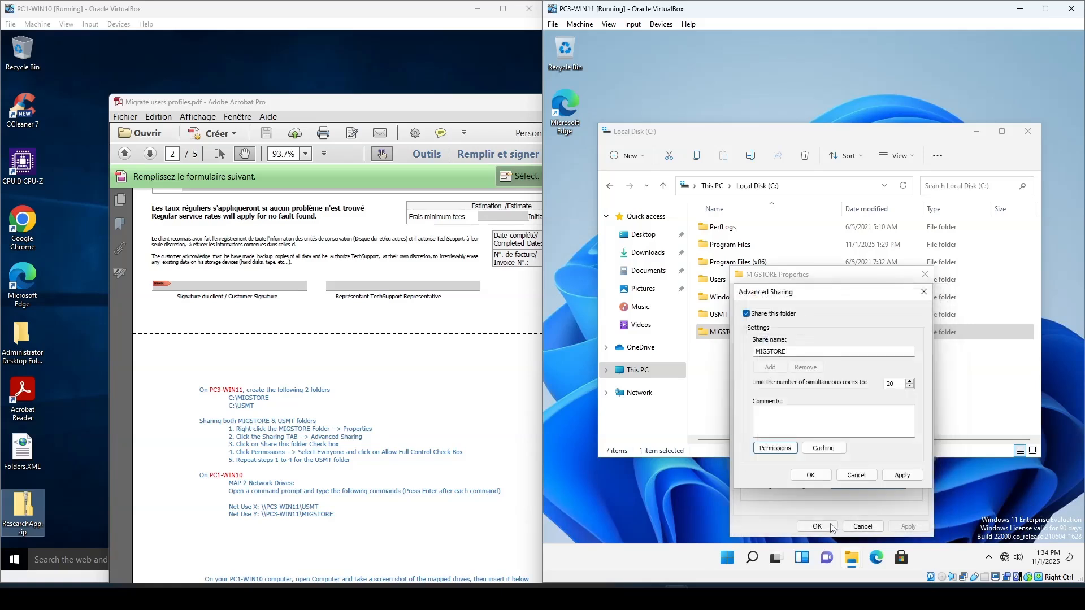
left_click(814, 474)
left_click_drag(811, 355, 742, 351)
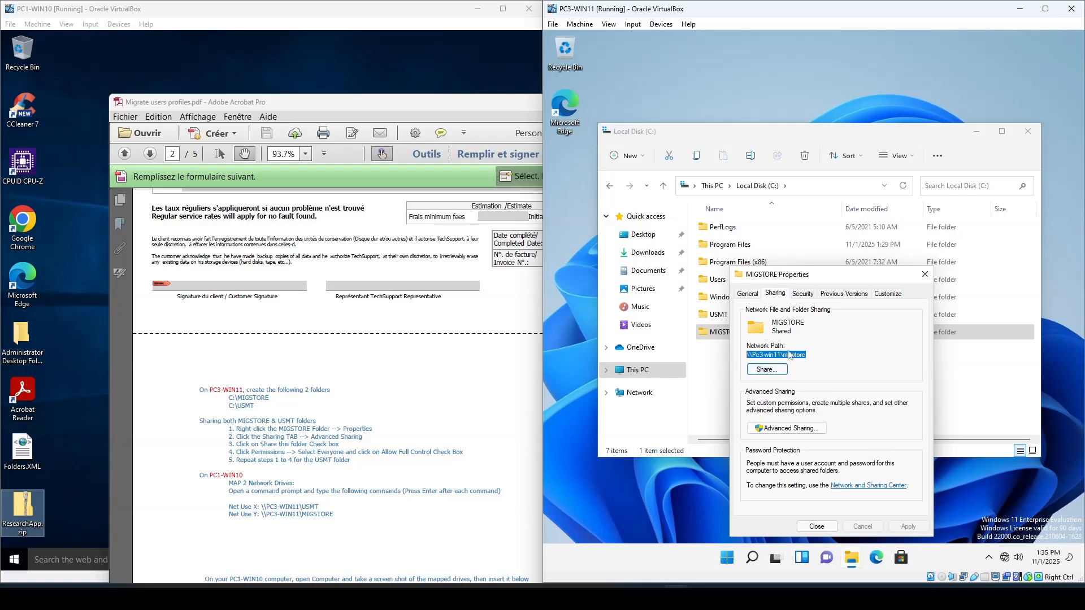
left_click(803, 428)
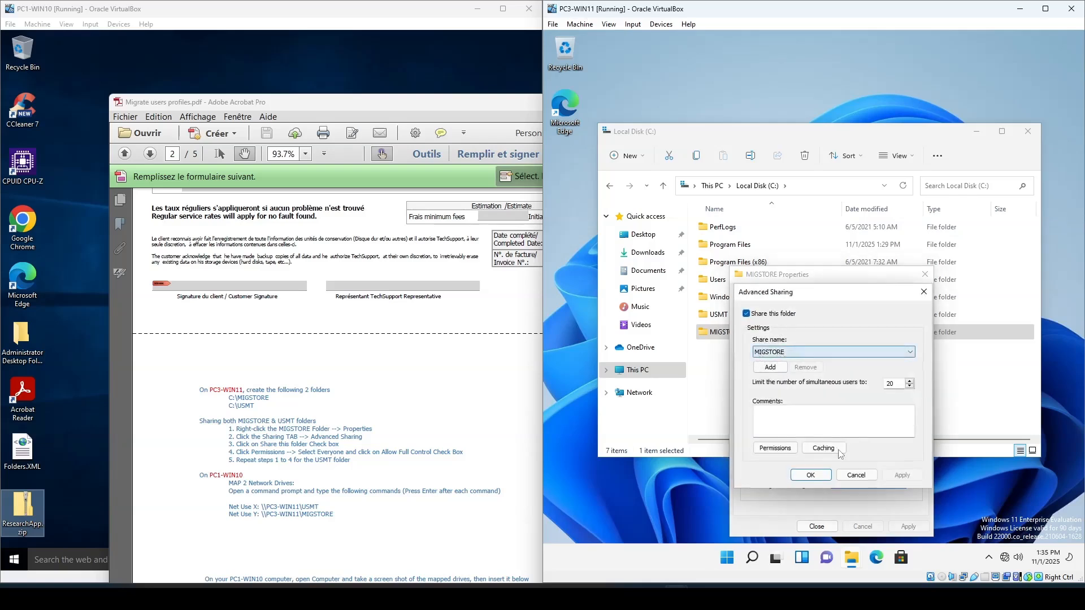
left_click(857, 476)
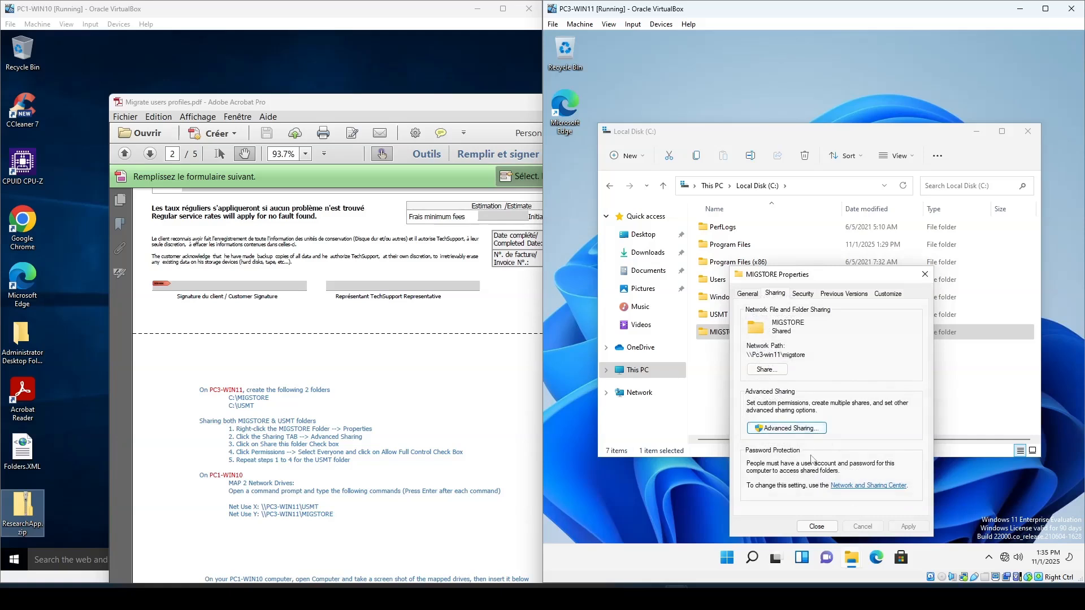
left_click(817, 526)
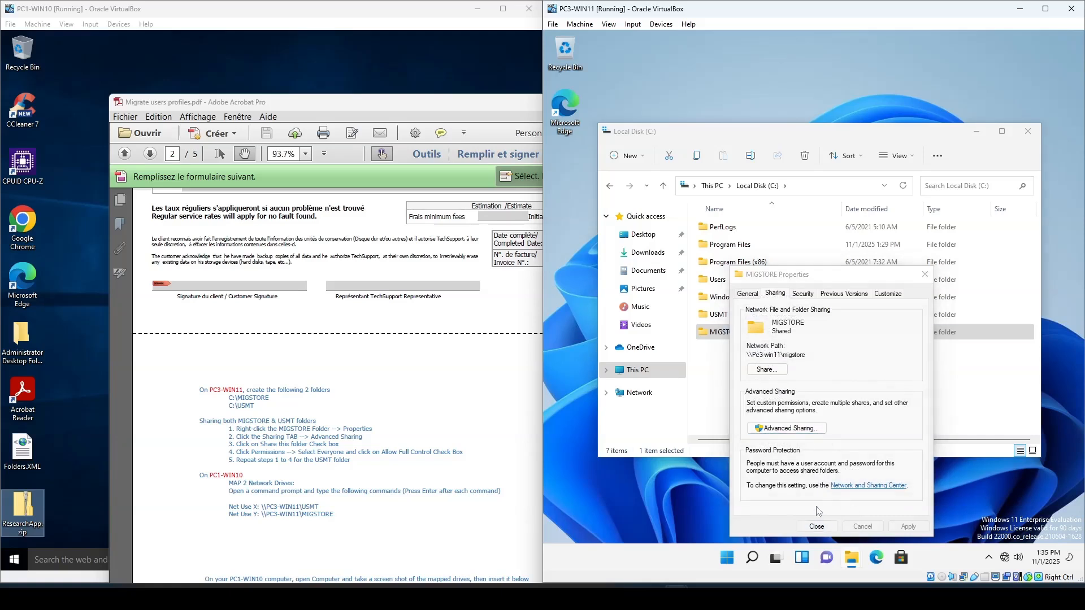
- Open the USMT folder's properties and check its sharing network path
left_click(719, 320)
right_click(719, 319)
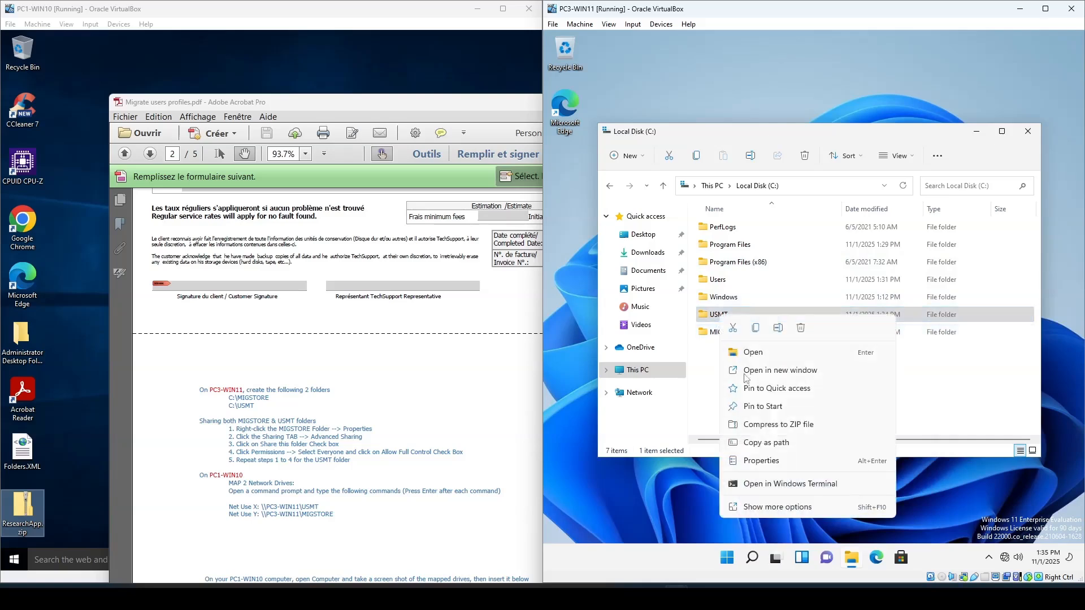
left_click(767, 465)
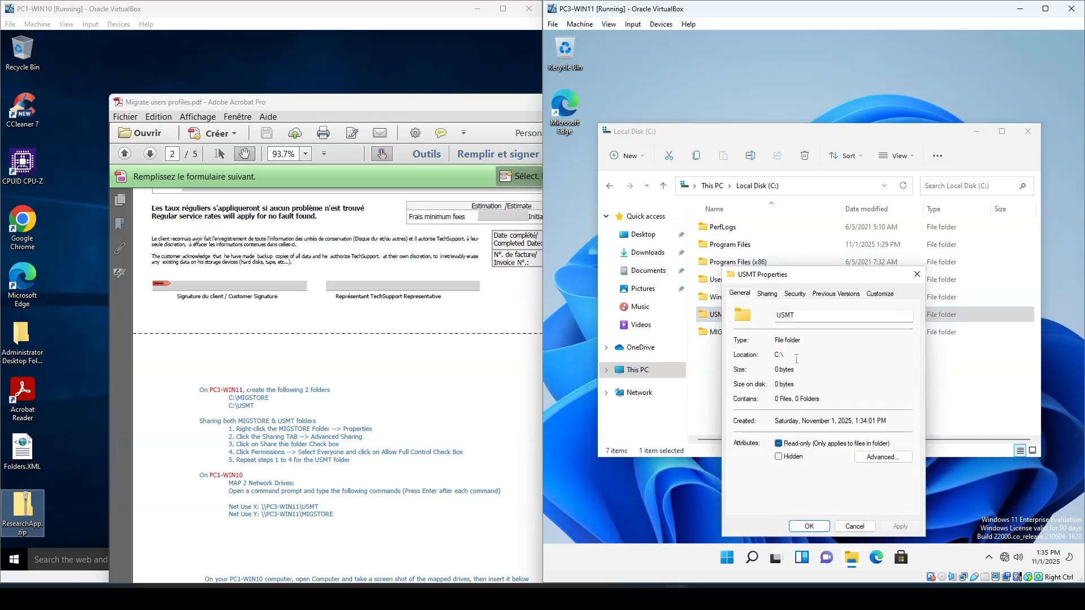
left_click(772, 295)
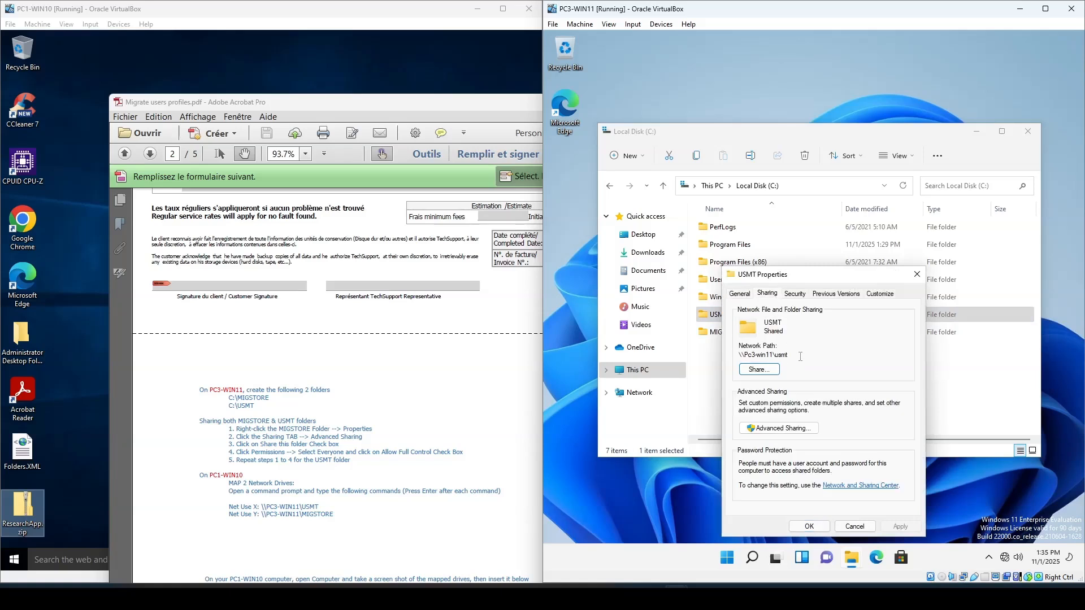
left_click_drag(800, 357, 740, 356)
- Move the instructions PDF aside and open File Explorer at This PC on PC1-WIN10
left_click_drag(385, 103, 823, 43)
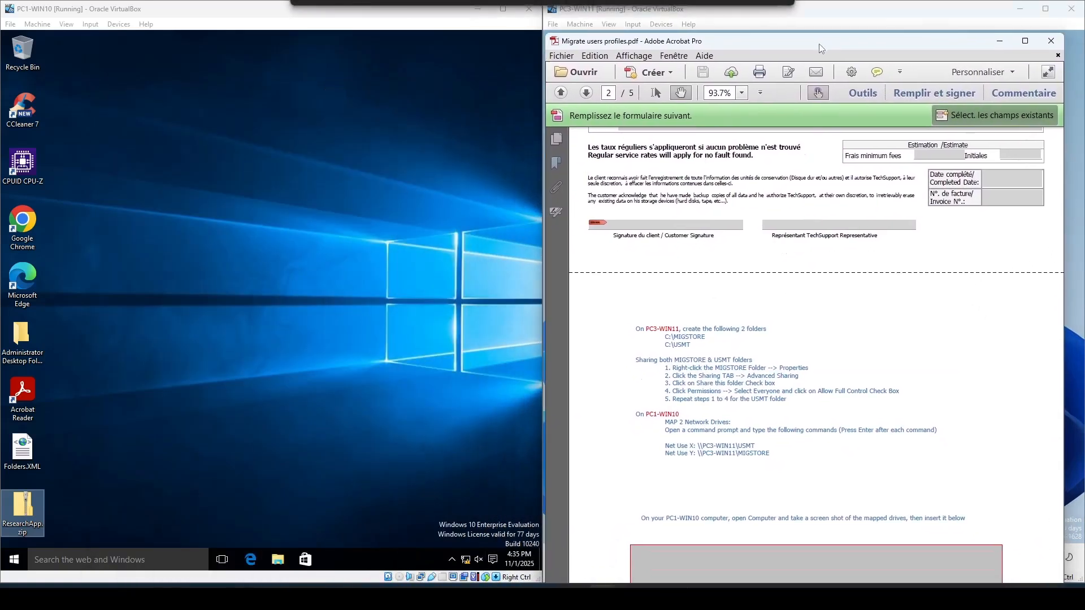
left_click(278, 561)
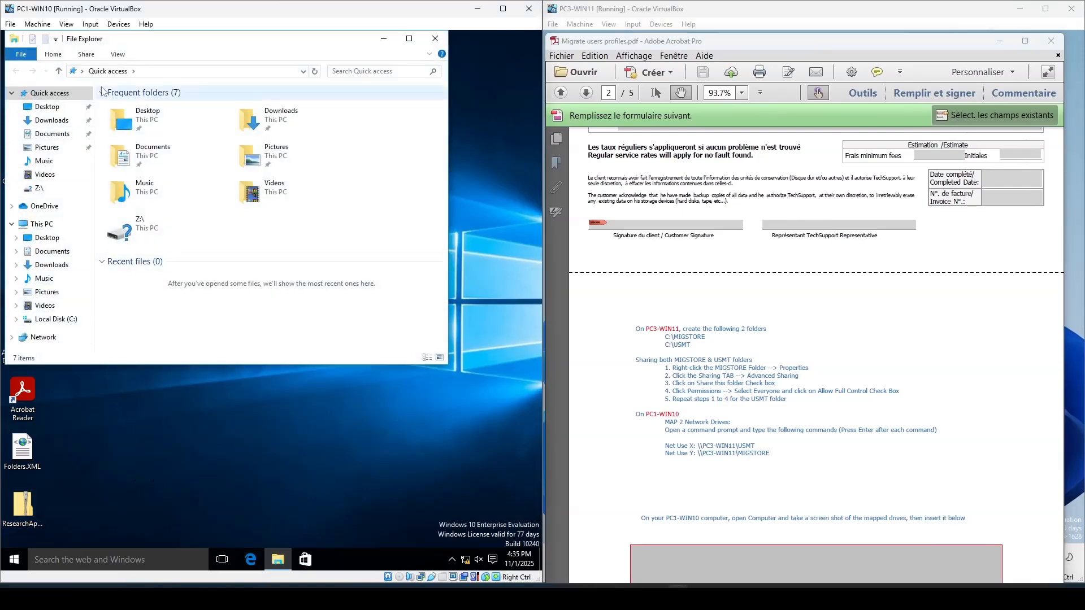
left_click(141, 92)
left_click(54, 223)
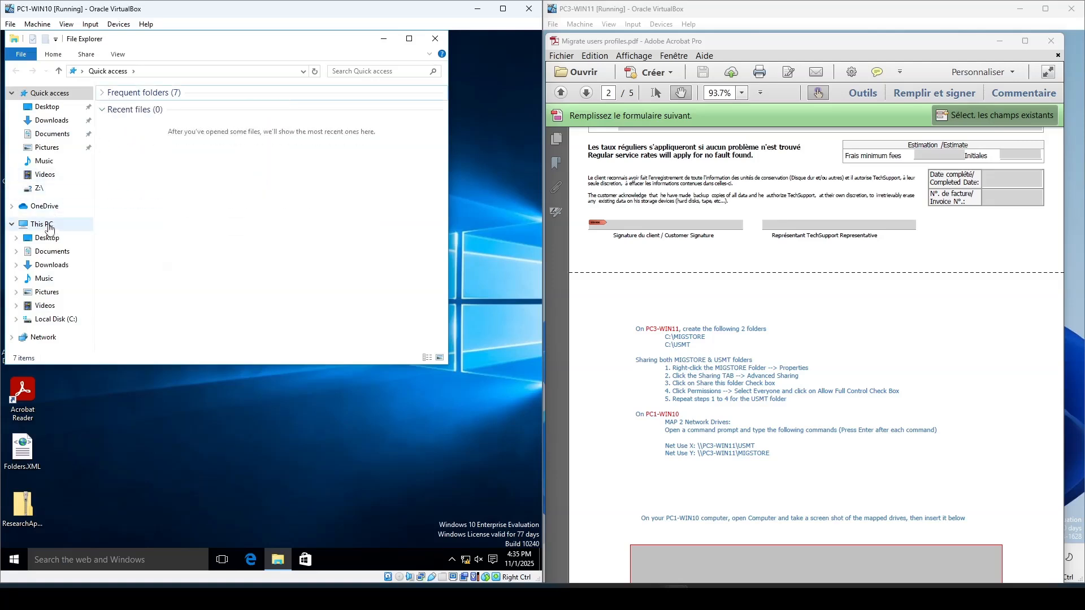
left_click(104, 93)
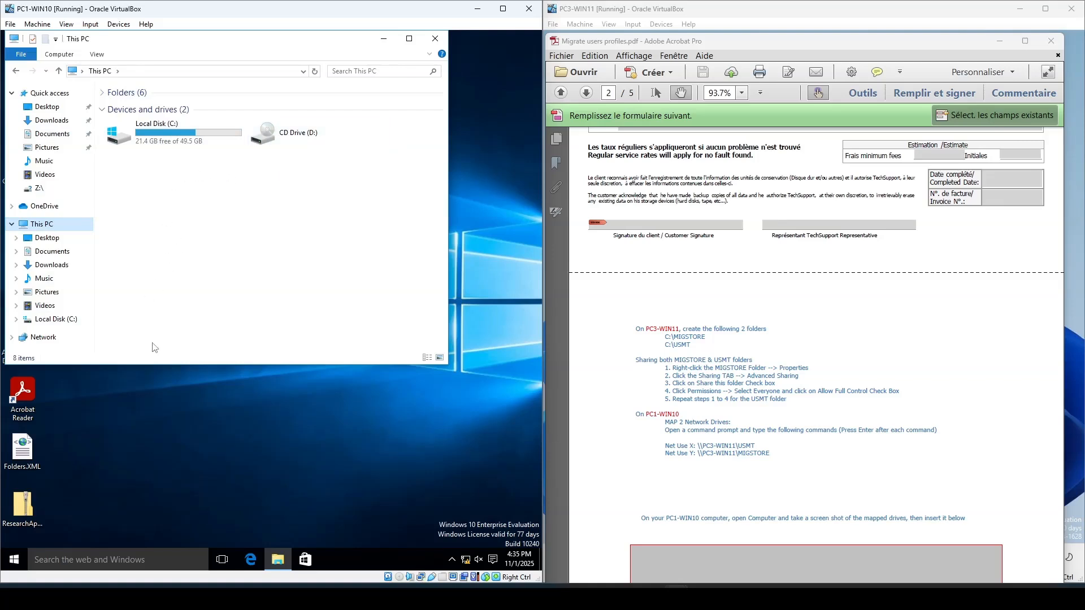
- Search for cmd and launch Command Prompt on PC1-WIN10
left_click(103, 557)
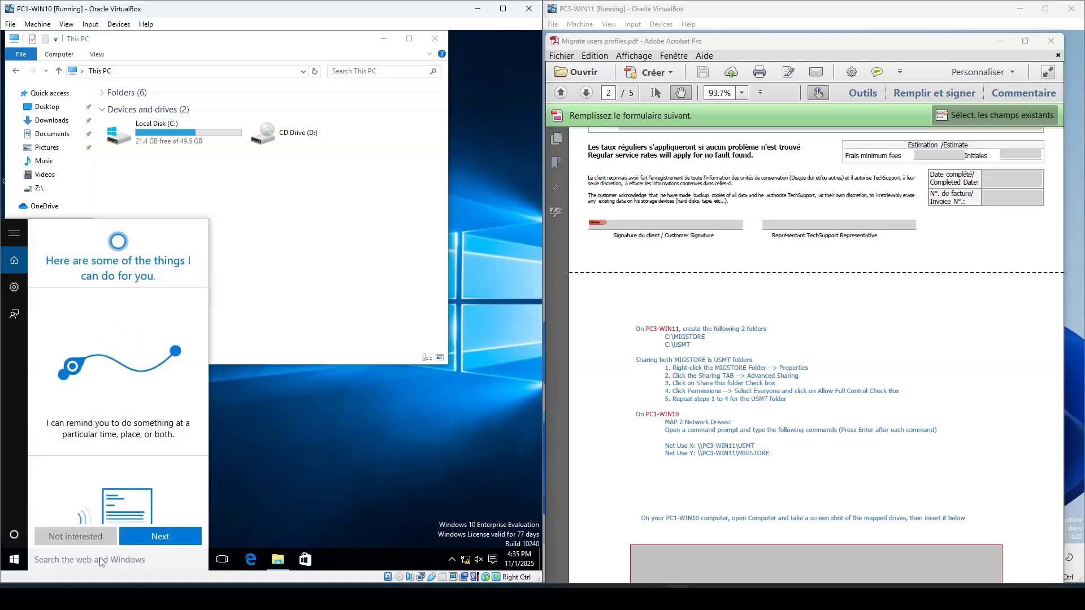
type("cmd")
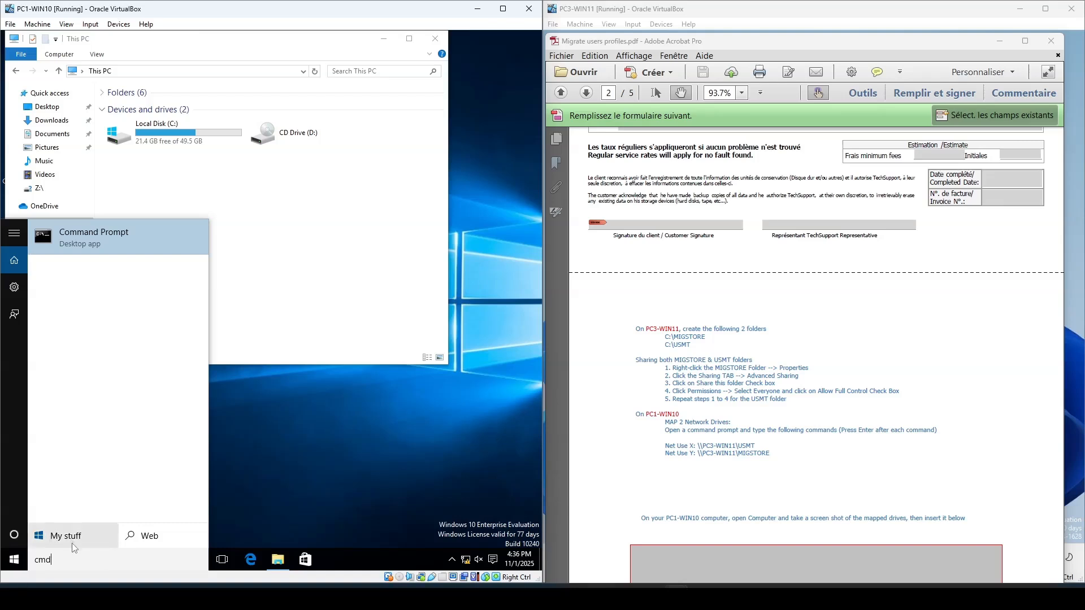
key("Return")
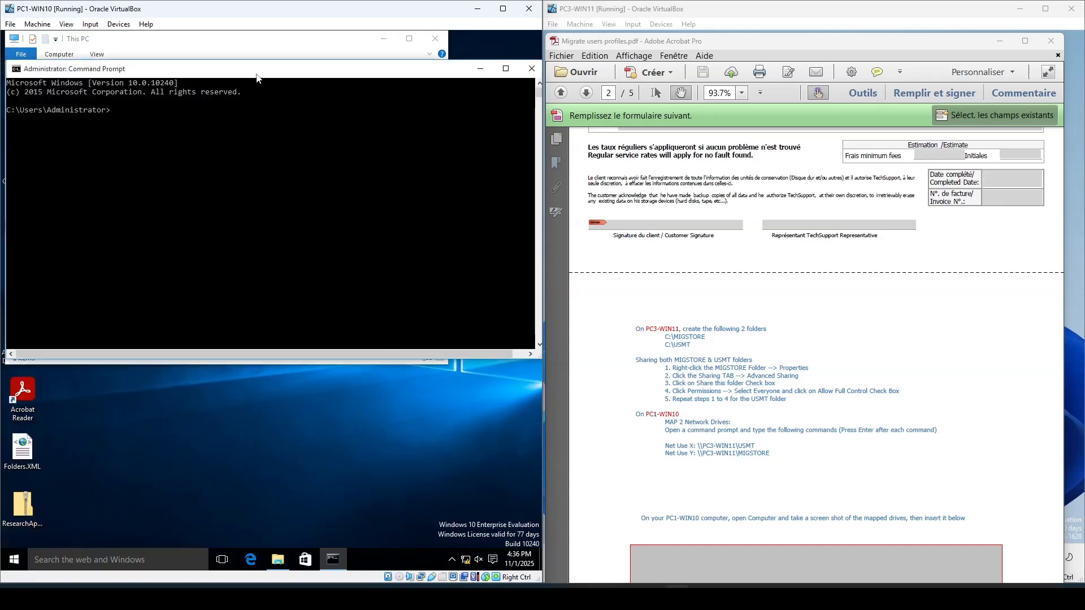
left_click_drag(256, 78, 252, 261)
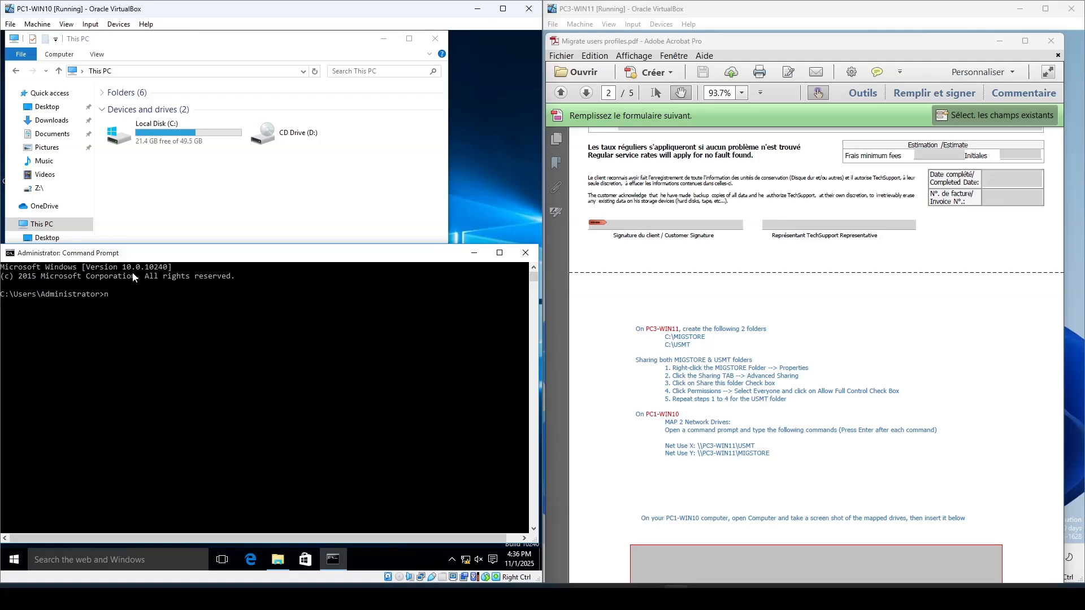
- Map drive X: to \\PC3-WIN11\USMT with the net use command
type("net use")
left_click(147, 291)
type("x: \\\\PC3")
type("-WIN11")
type("\\USMT")
key("Return")
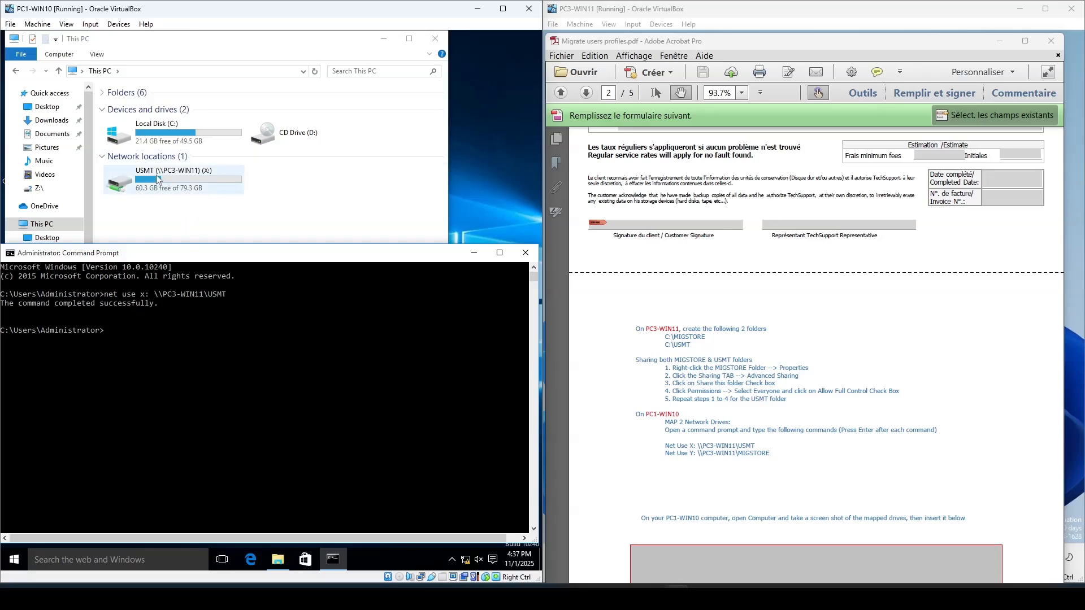
- Compare the mapped X: drive on PC1-WIN10 with the USMT folder on PC3-WIN11
left_click_drag(785, 41, 754, 433)
left_click(917, 274)
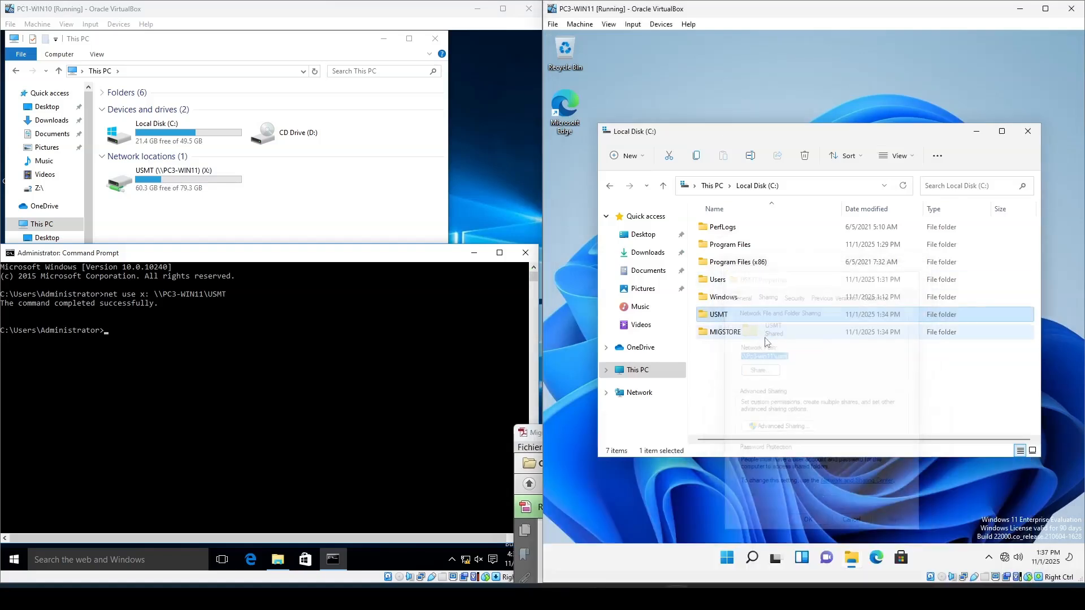
double_click(736, 317)
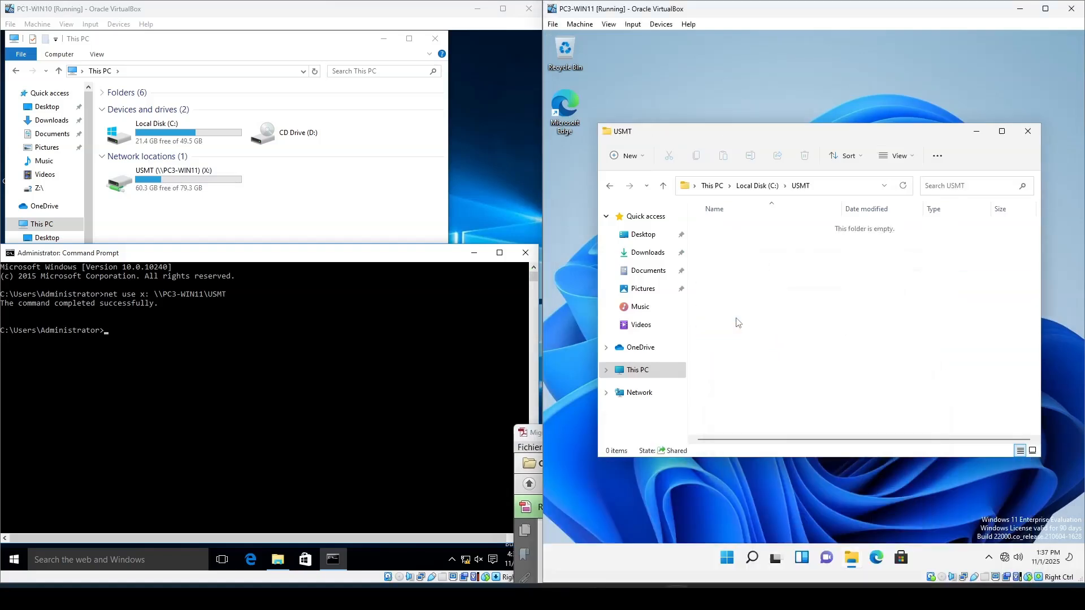
double_click(151, 180)
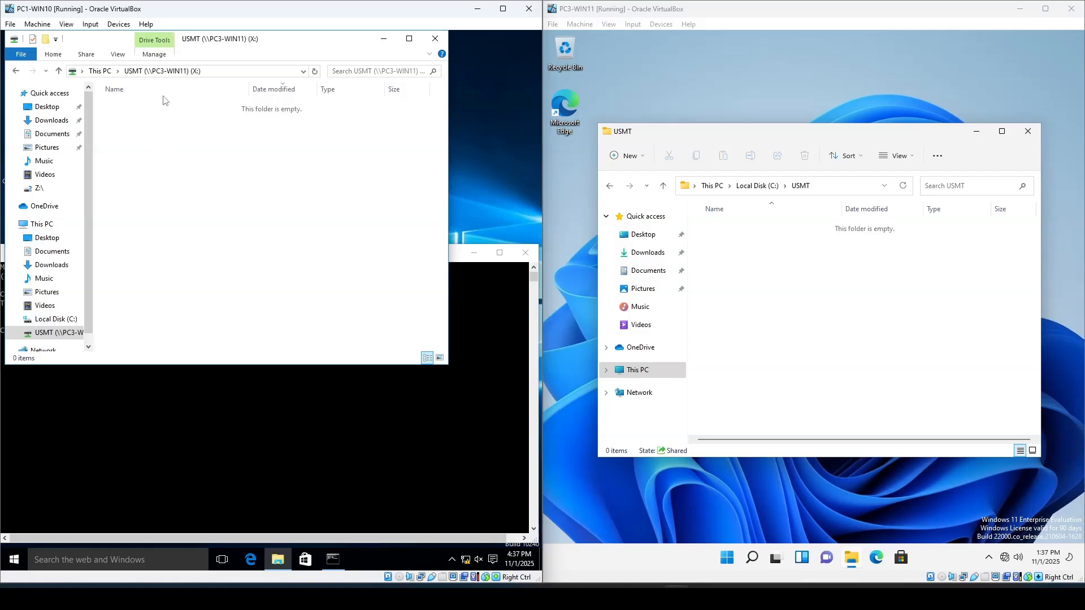
left_click(100, 72)
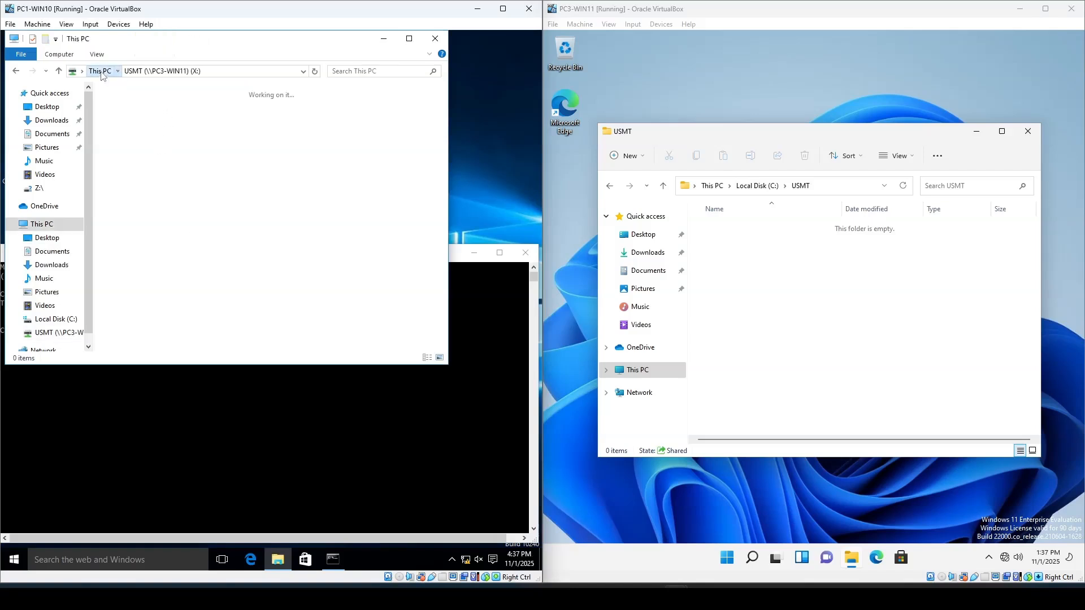
left_click(756, 187)
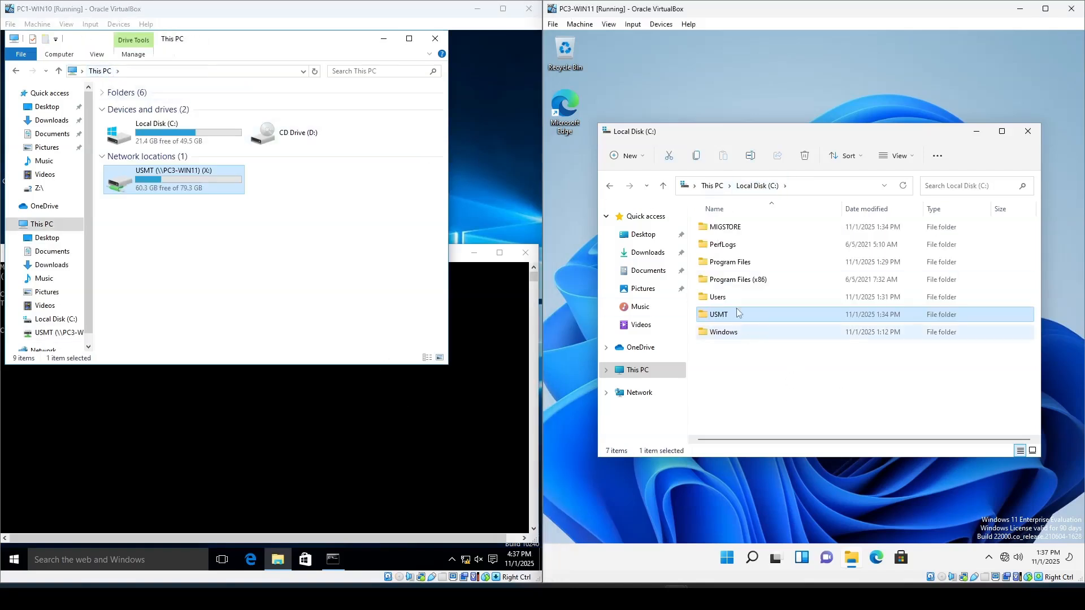
left_click(716, 228)
- Map drive Y: to \\PC3-WIN11\MIGSTORE with net use and open the mapped drive
left_click(313, 432)
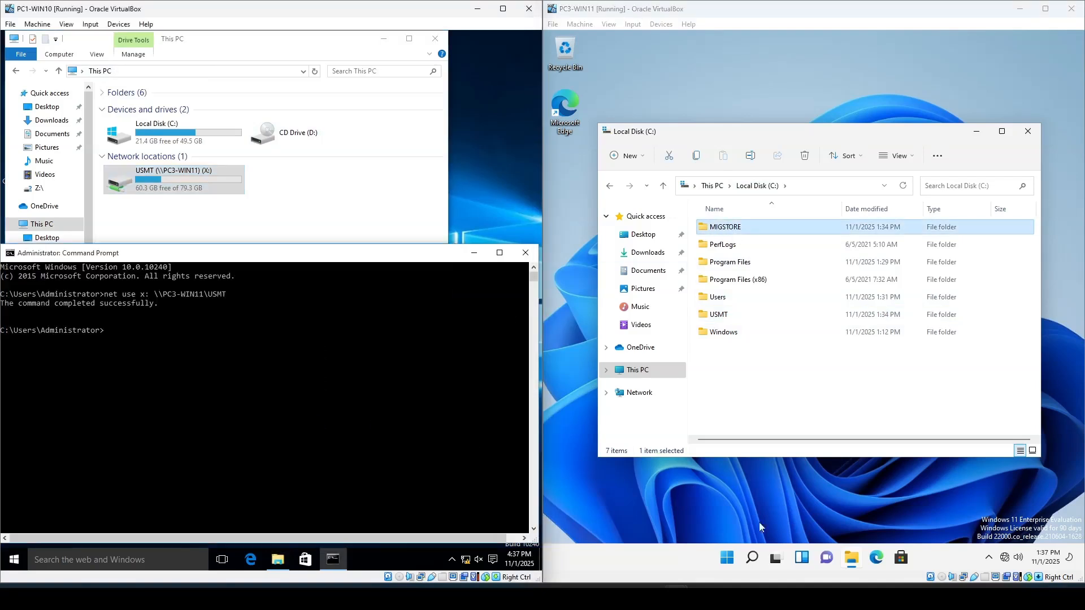
mouse_move(780, 565)
left_click(676, 599)
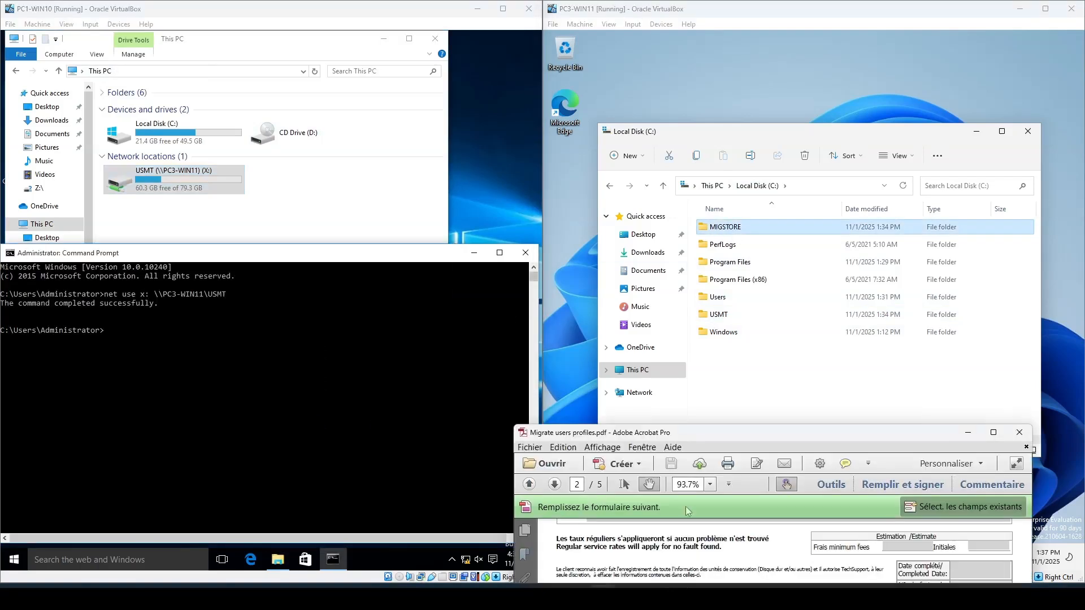
left_click_drag(724, 440, 763, 120)
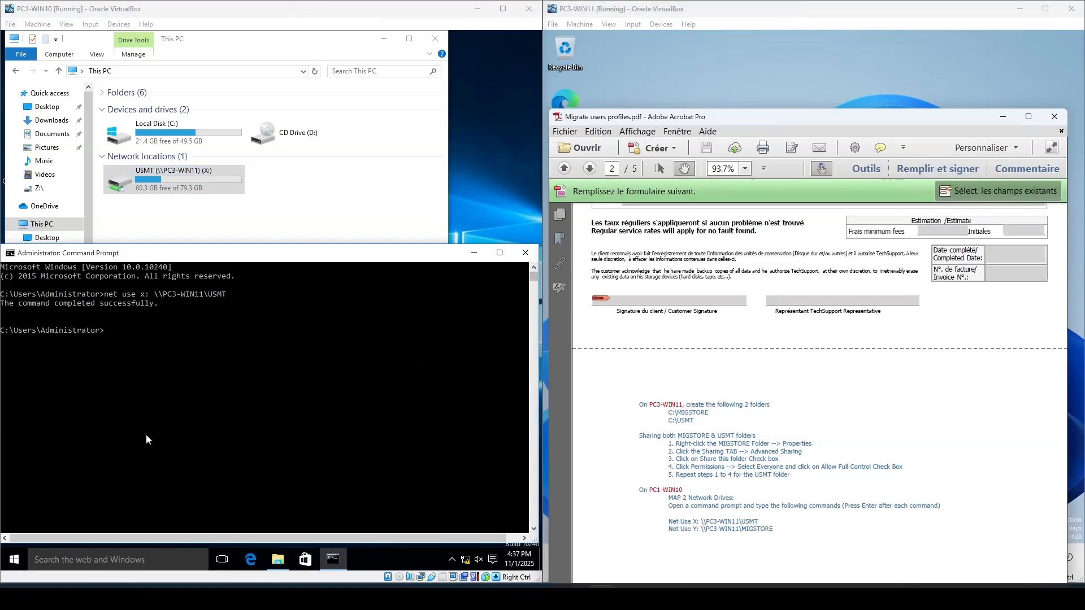
left_click(114, 336)
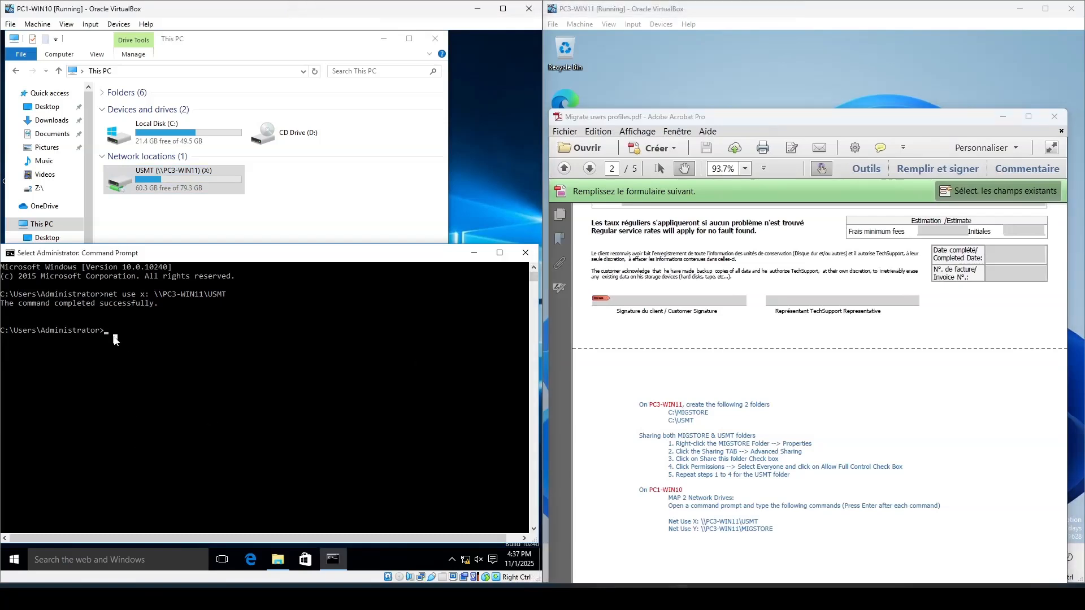
type("net use")
type("Y: \\\\PC")
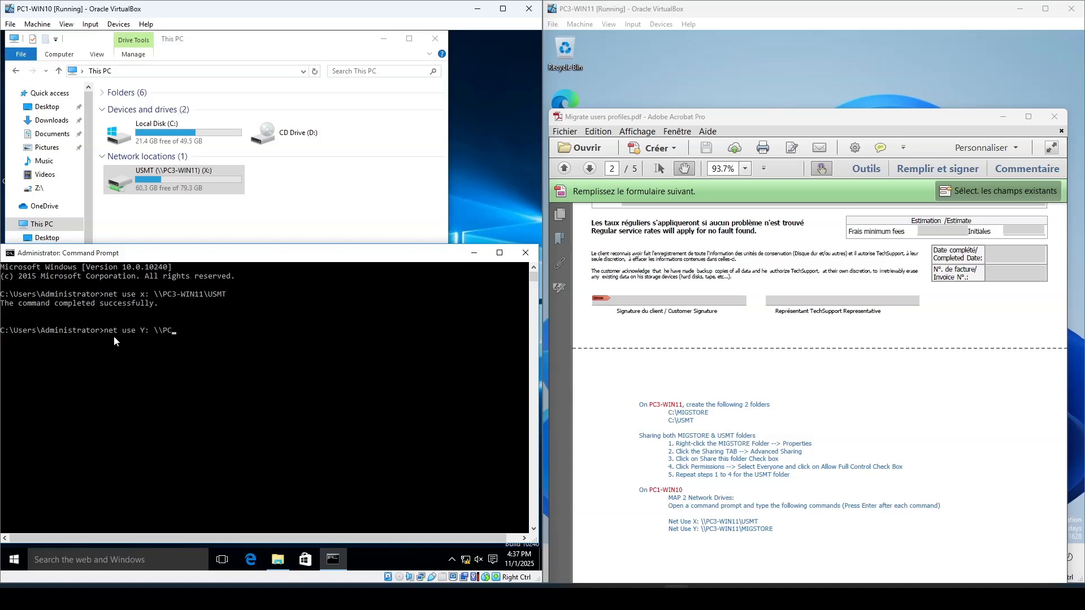
type("3-WIN11\\MIGSTORE")
key("Return")
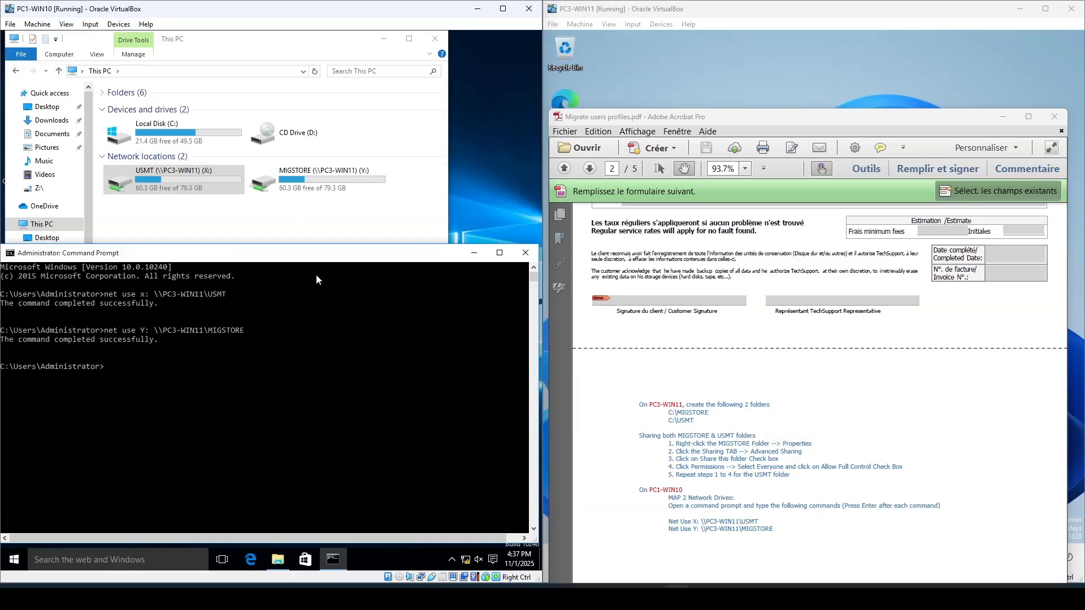
left_click(322, 175)
double_click(322, 175)
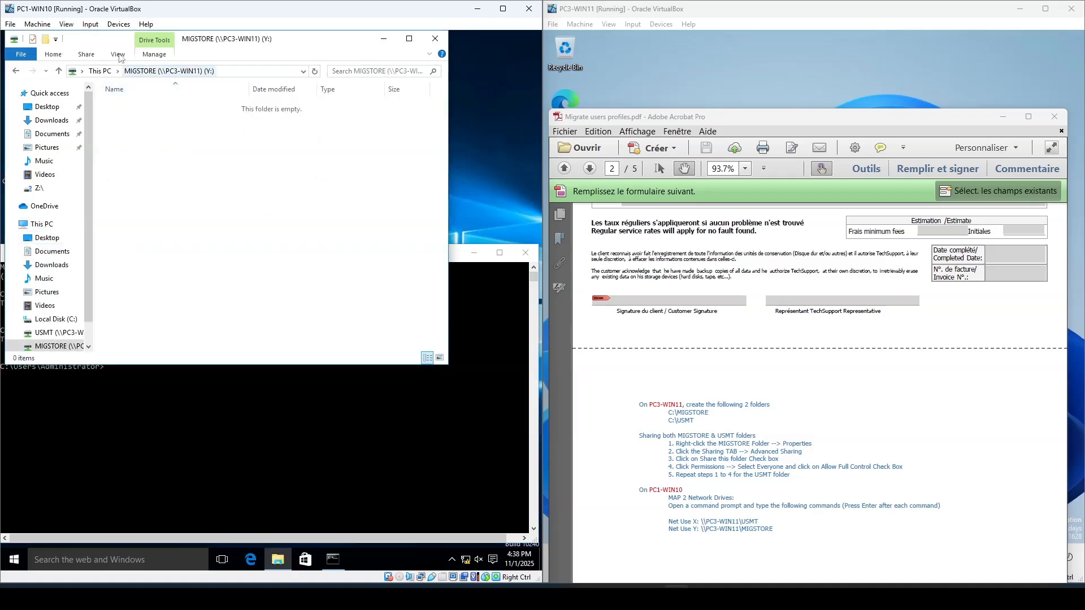
- Open This PC on PC1-WIN10 to view the mapped network drives and scroll through the lab instructions
left_click(101, 71)
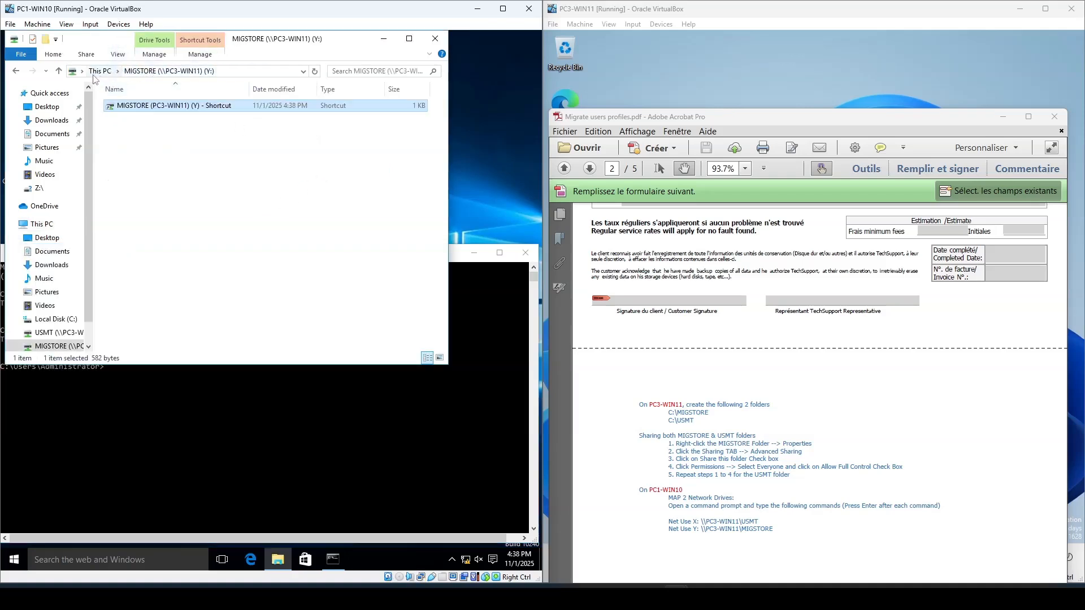
left_click(257, 444)
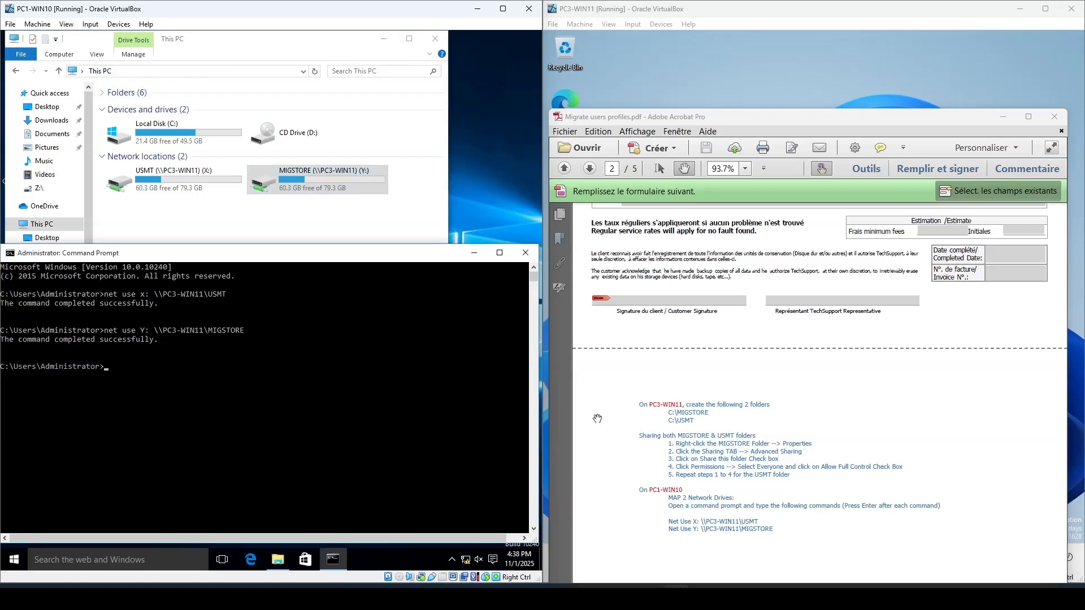
scroll(737, 461, "down", 2)
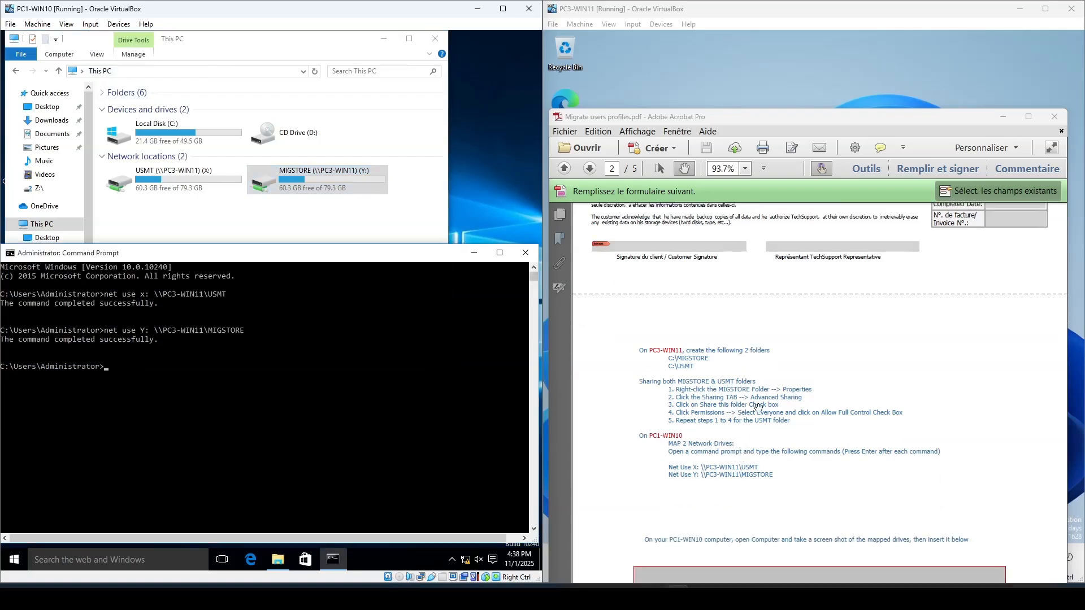
scroll(747, 433, "down", 8)
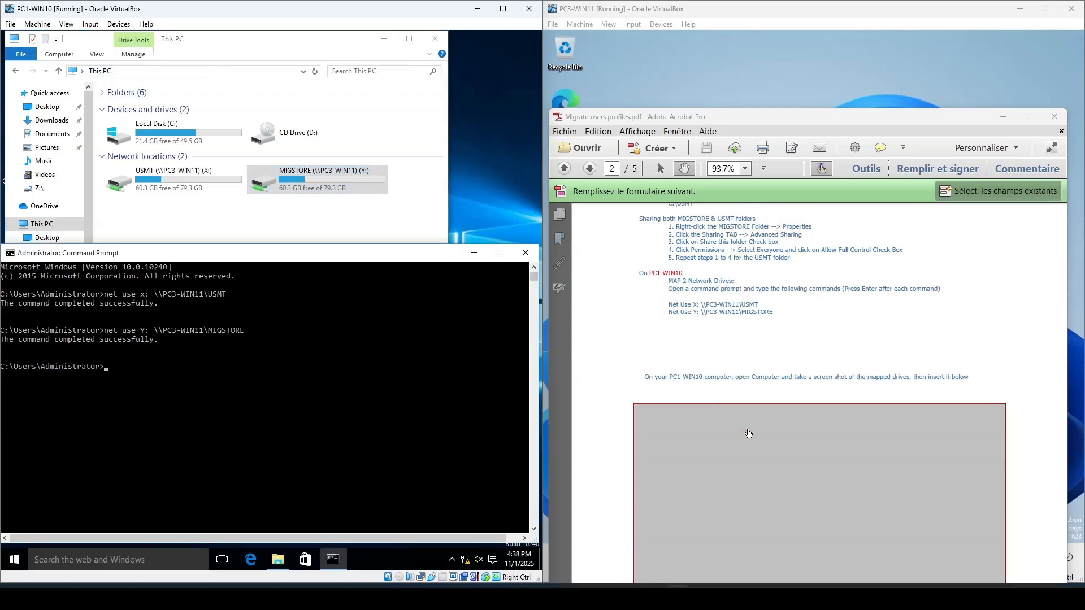
scroll(750, 429, "down", 3)
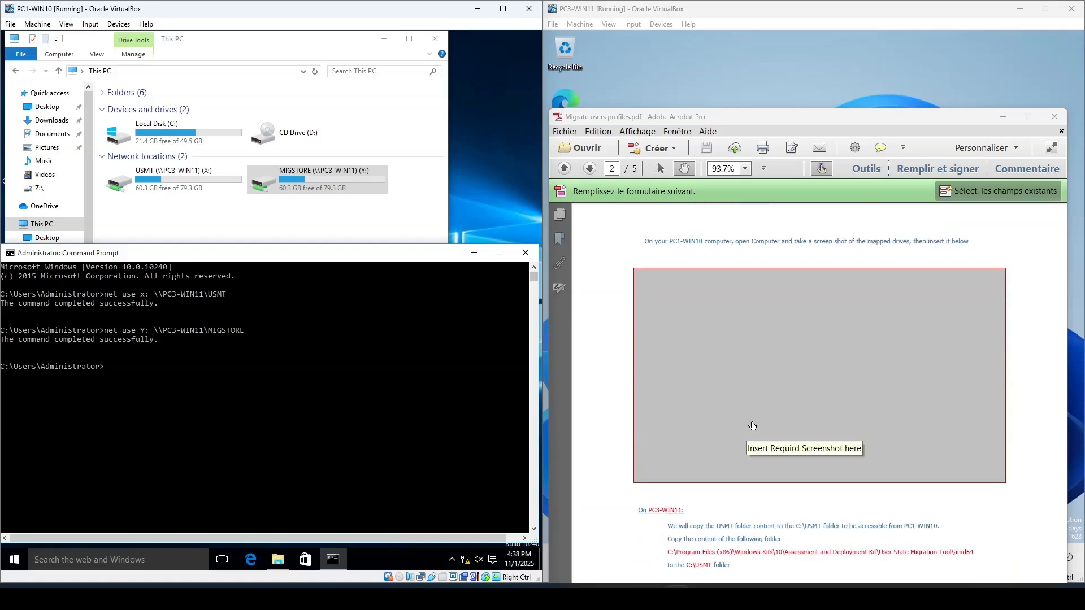
scroll(753, 426, "down", 3)
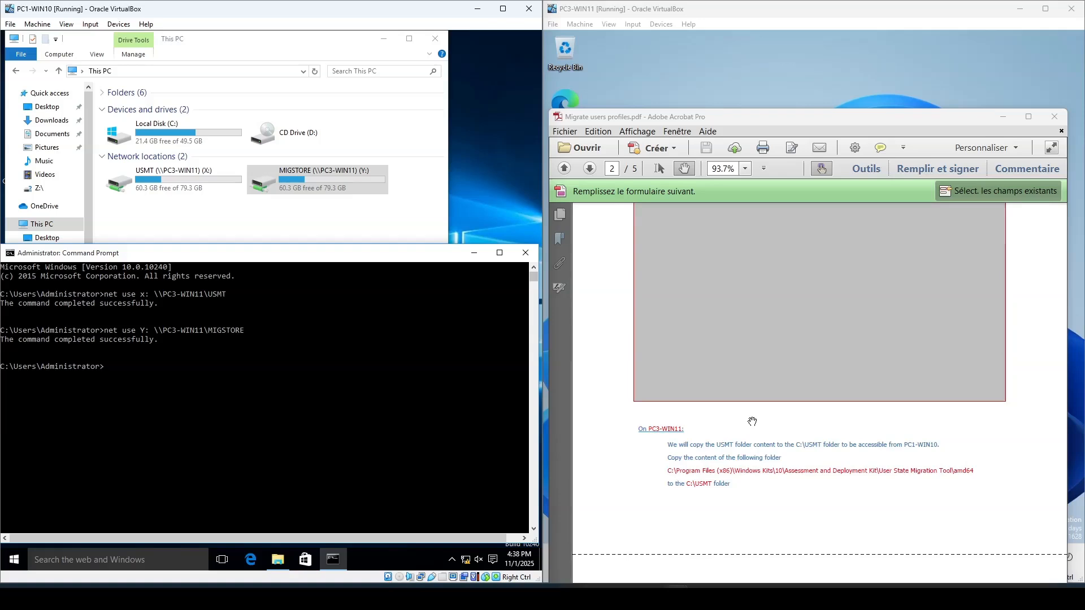
scroll(752, 421, "down", 1)
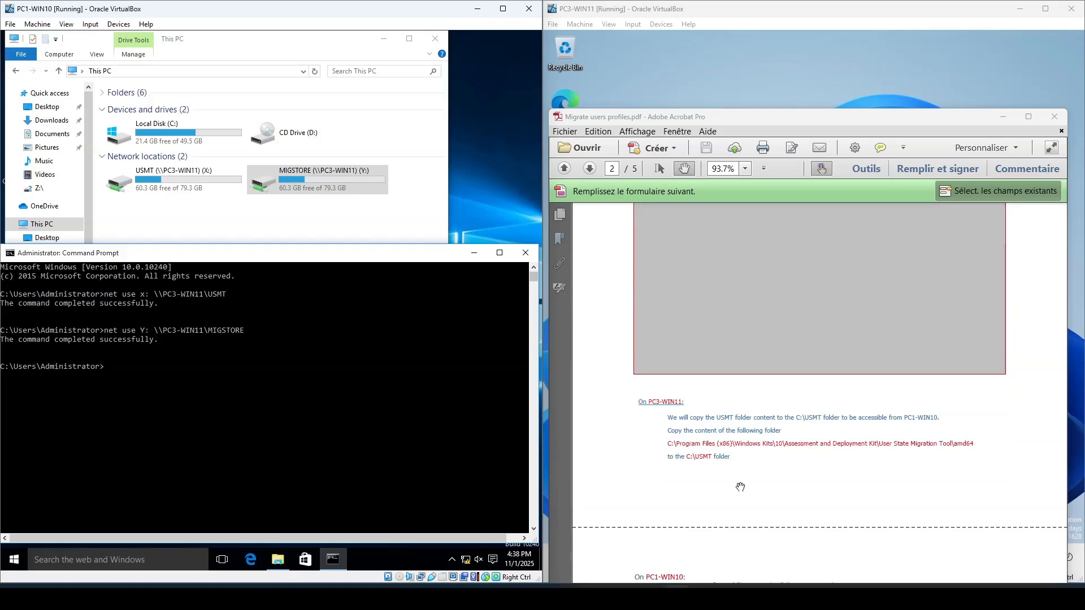
- Launch Microsoft Edge on PC3-WIN11, complete its first-run screens without syncing data, and close the browser
left_click(568, 93)
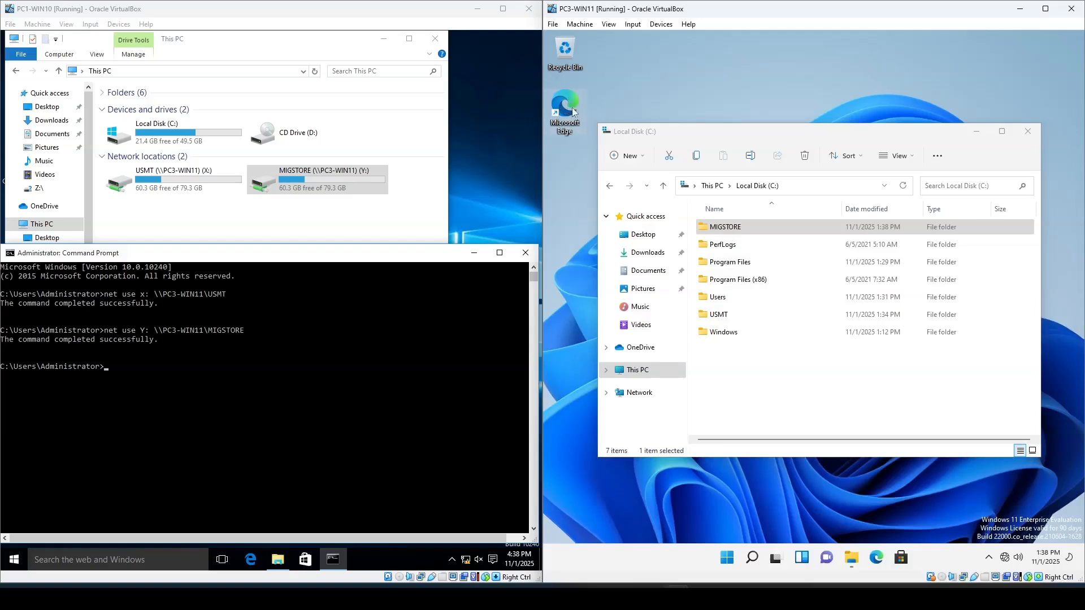
double_click(574, 110)
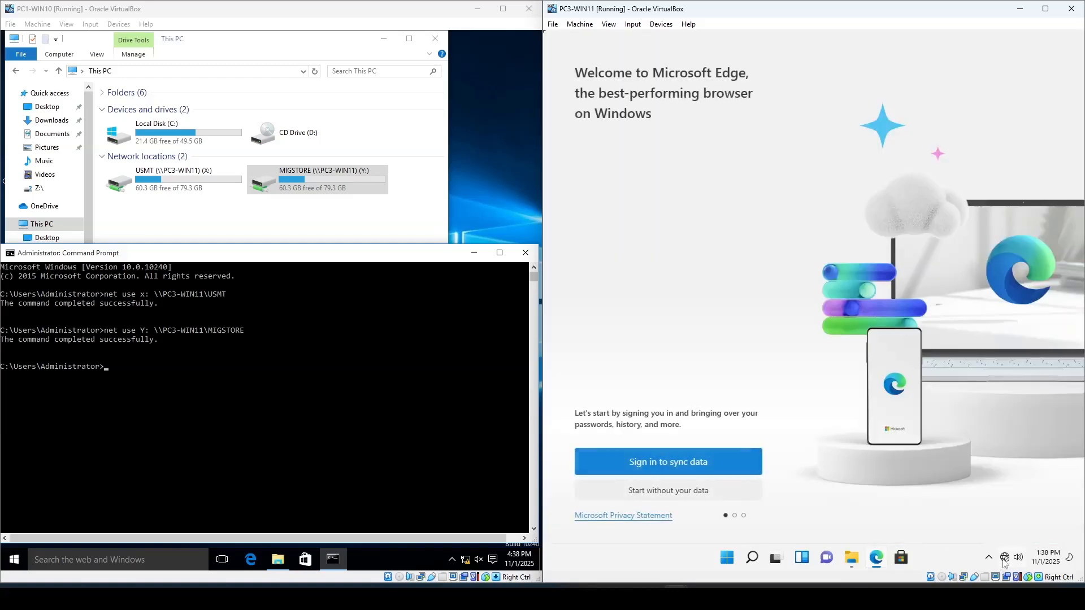
right_click(1005, 559)
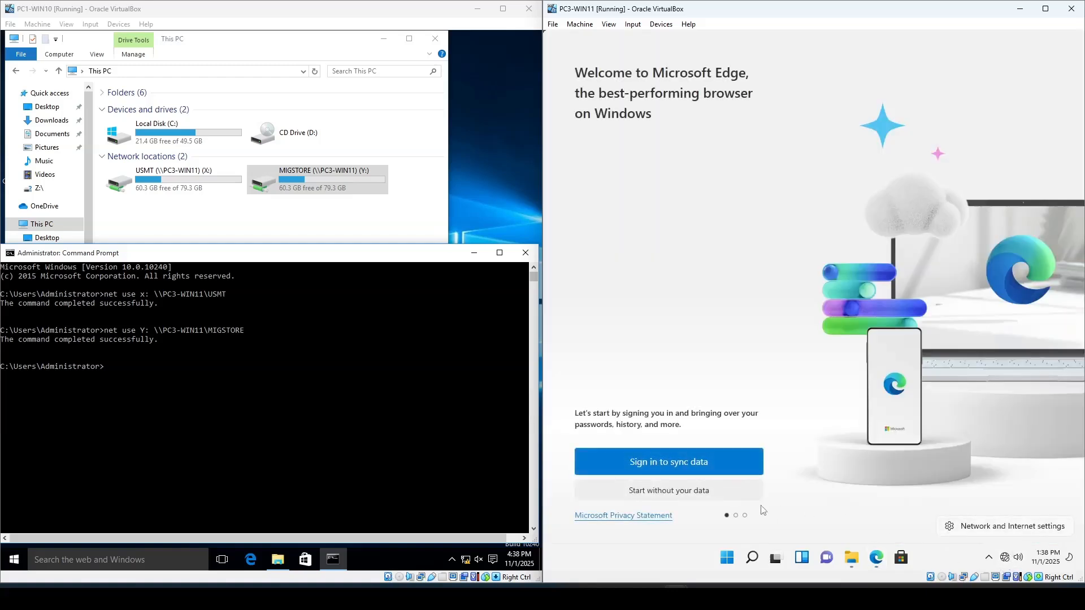
left_click(694, 492)
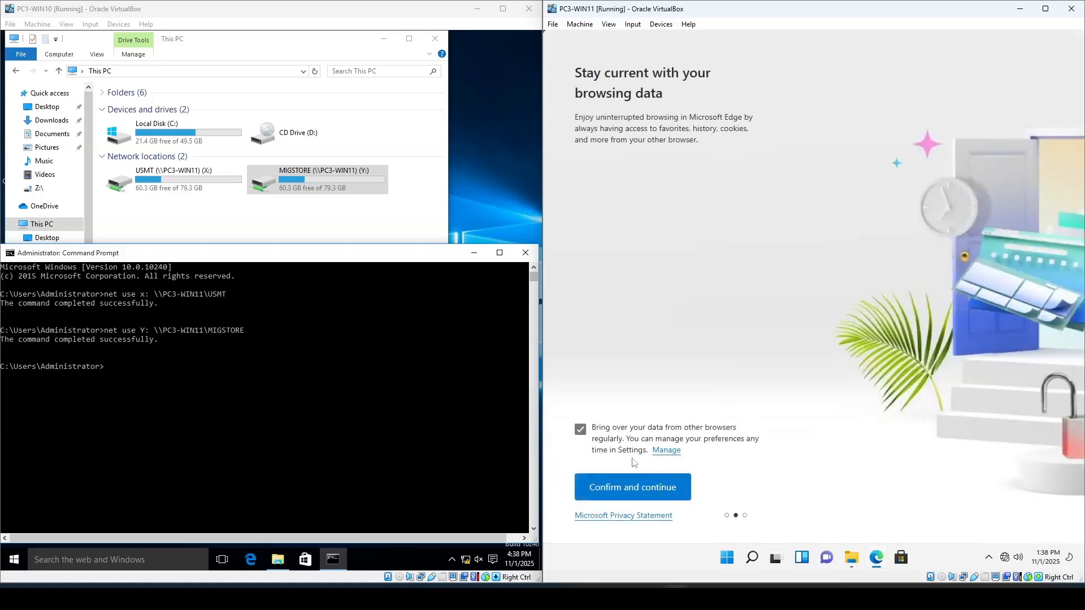
left_click(580, 430)
left_click(634, 489)
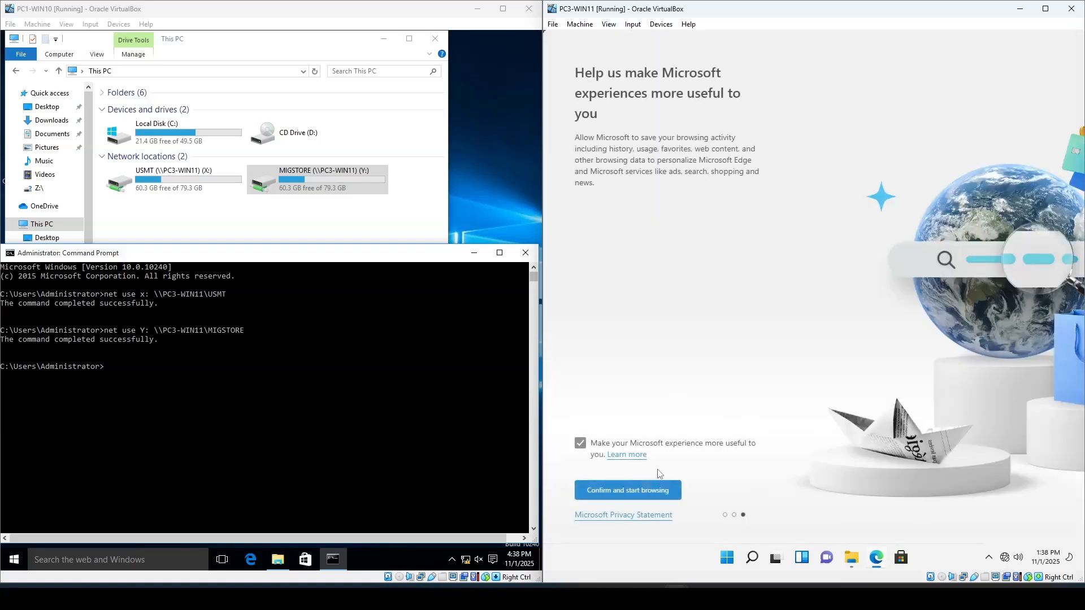
left_click(580, 444)
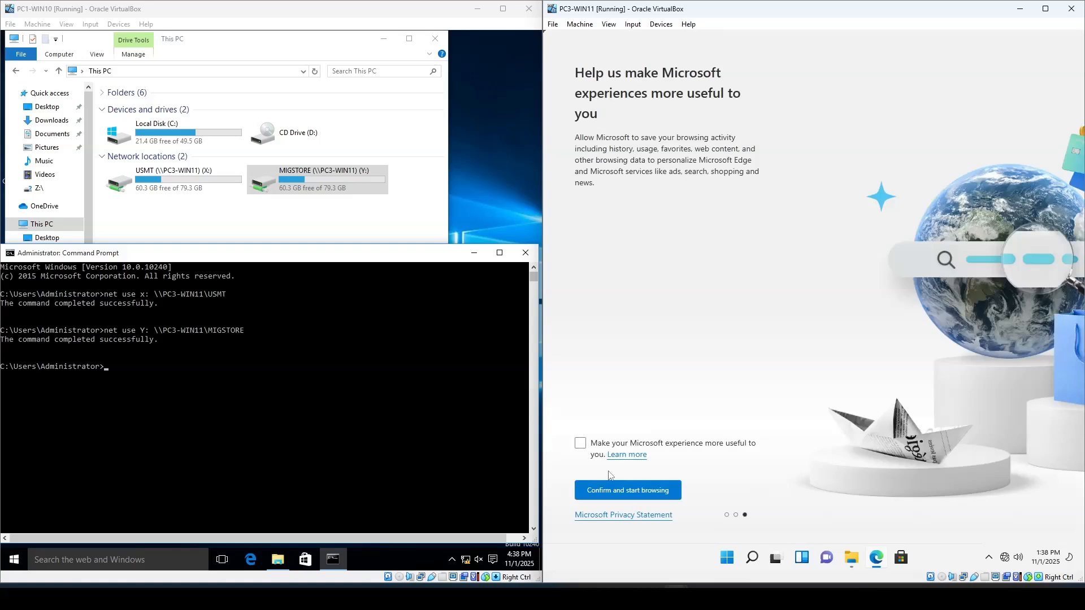
left_click(637, 491)
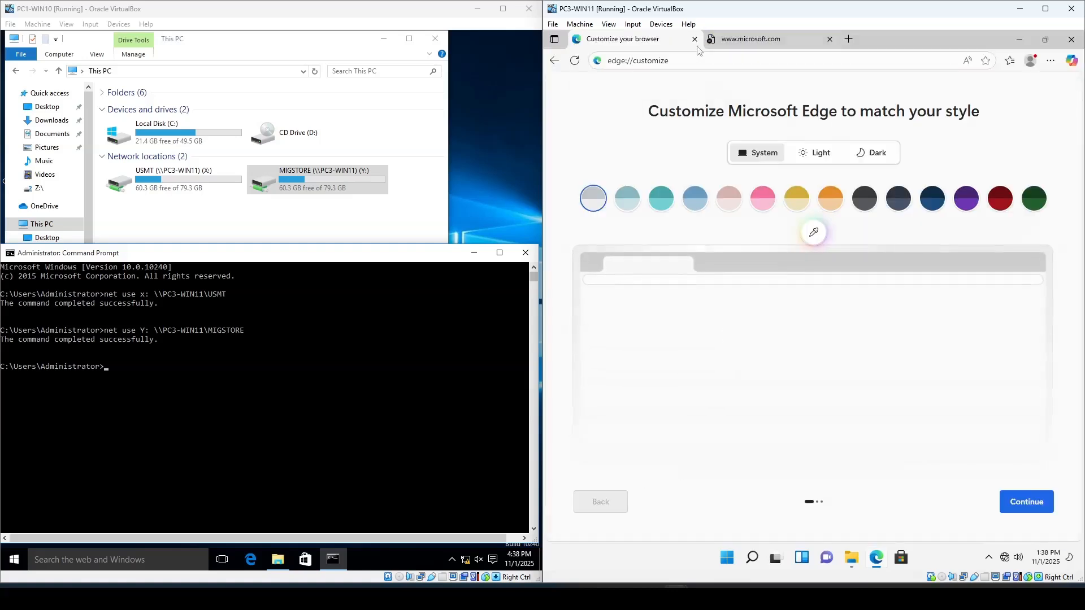
left_click(695, 40)
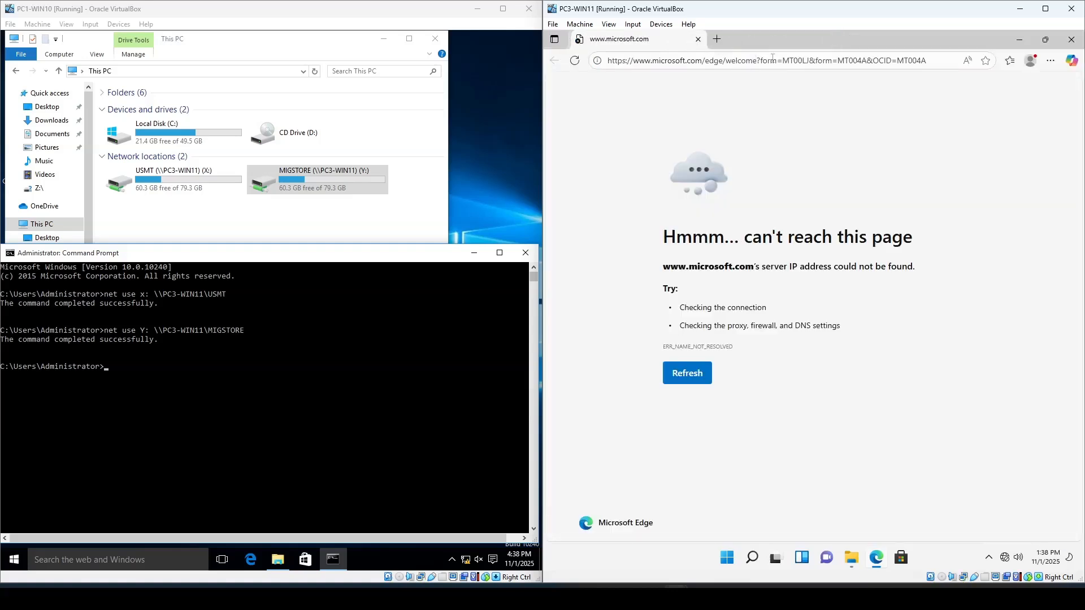
left_click(695, 39)
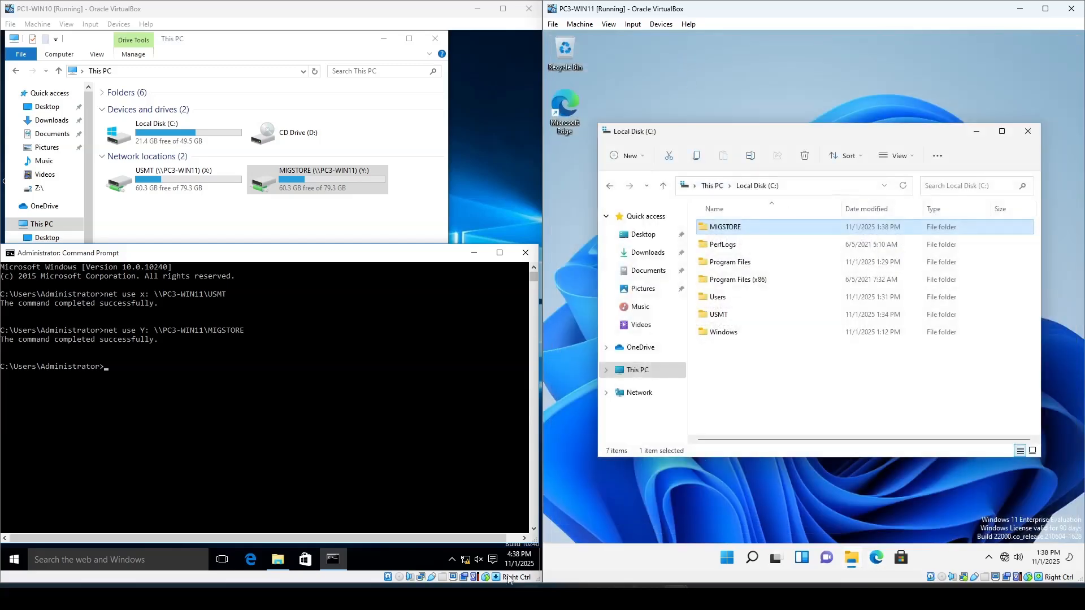
- Open a new Chrome window on the host and read through the User State Migration Tool (USMT) overview article
right_click(378, 598)
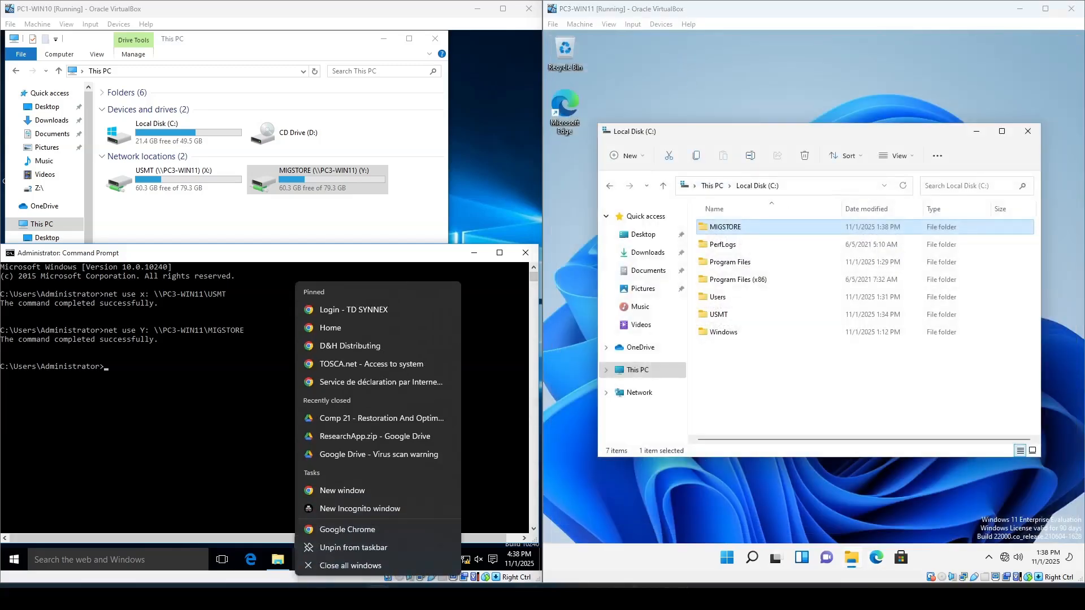
left_click(370, 488)
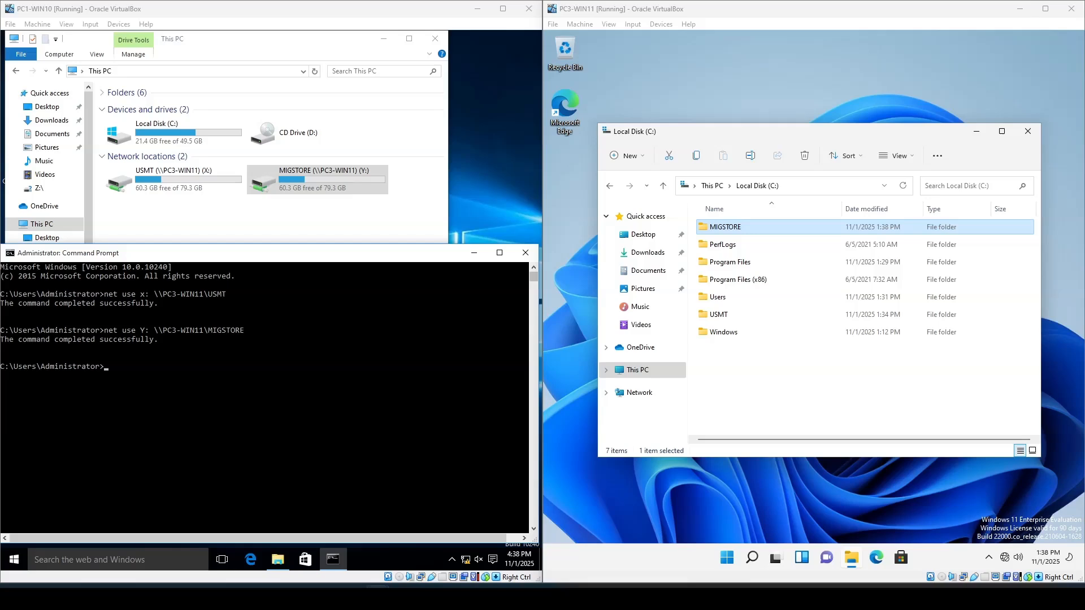
key("alt+Tab")
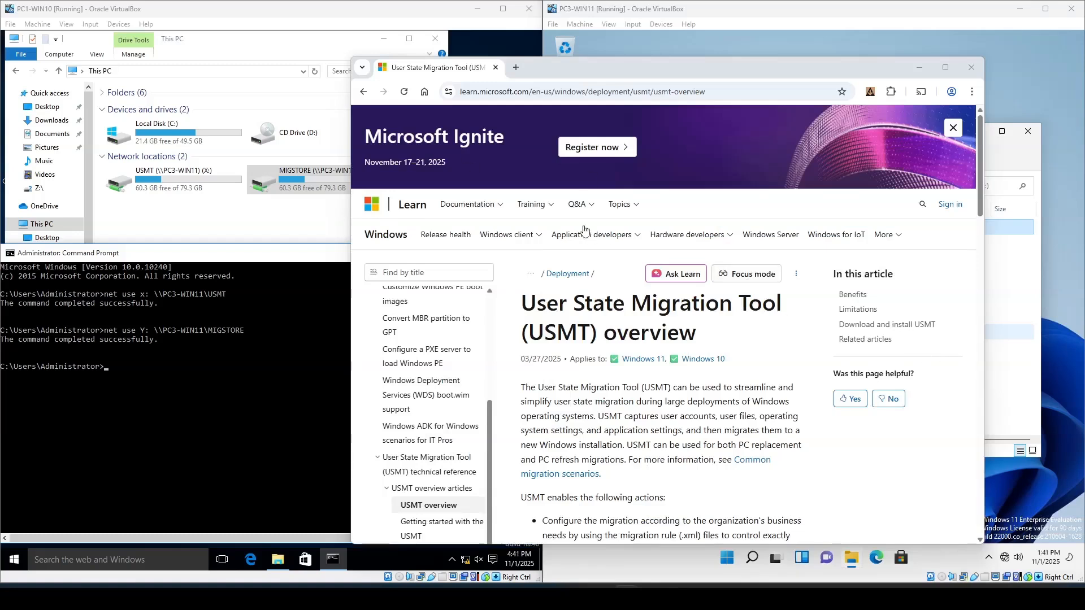
scroll(550, 324, "down", 1)
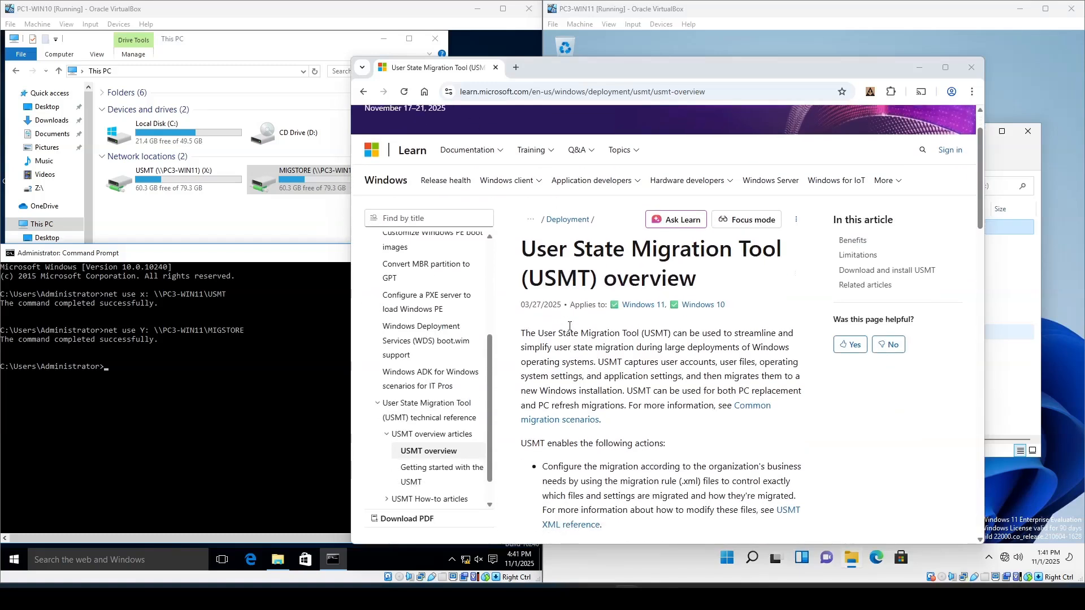
scroll(627, 298, "down", 9)
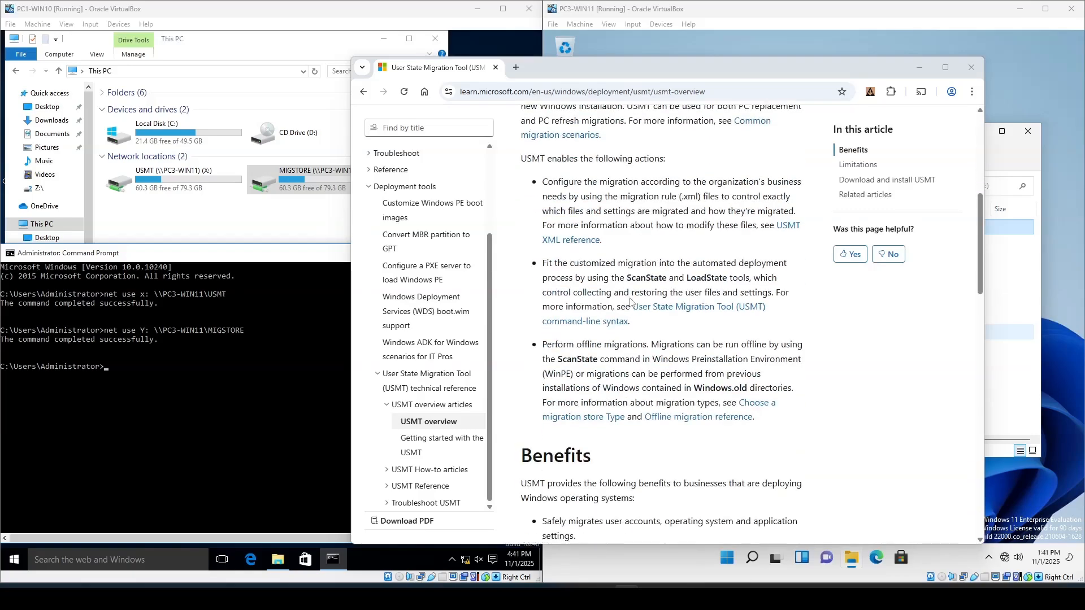
scroll(641, 303, "up", 5)
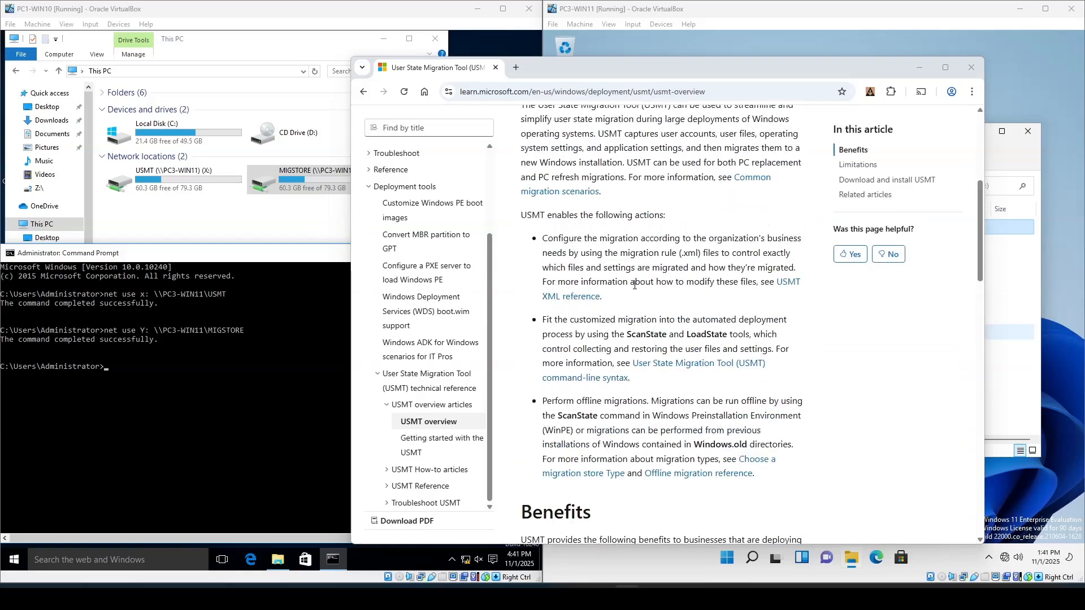
scroll(652, 285, "up", 5)
scroll(667, 300, "down", 11)
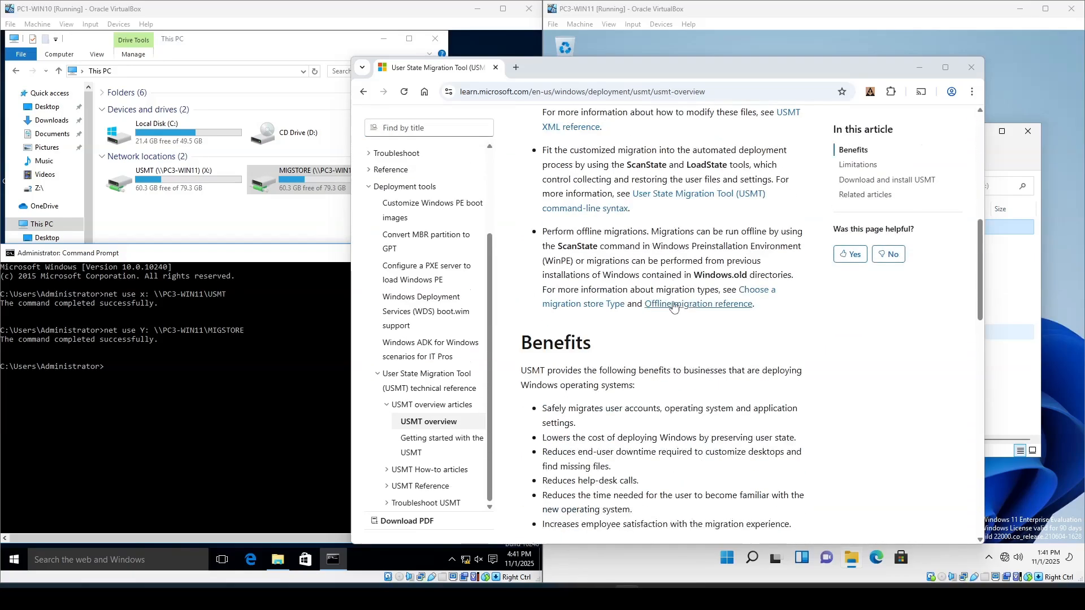
scroll(673, 306, "down", 7)
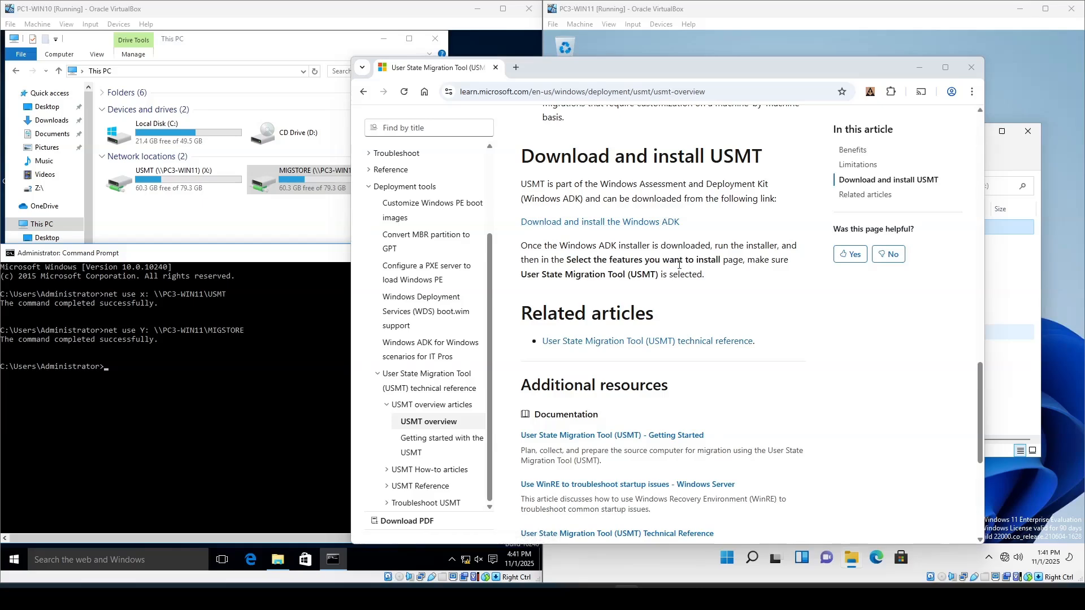
- Follow the Download and install the Windows ADK link and download the Windows ADK 10.1.26100.2454 (December 2024)
left_click(622, 222)
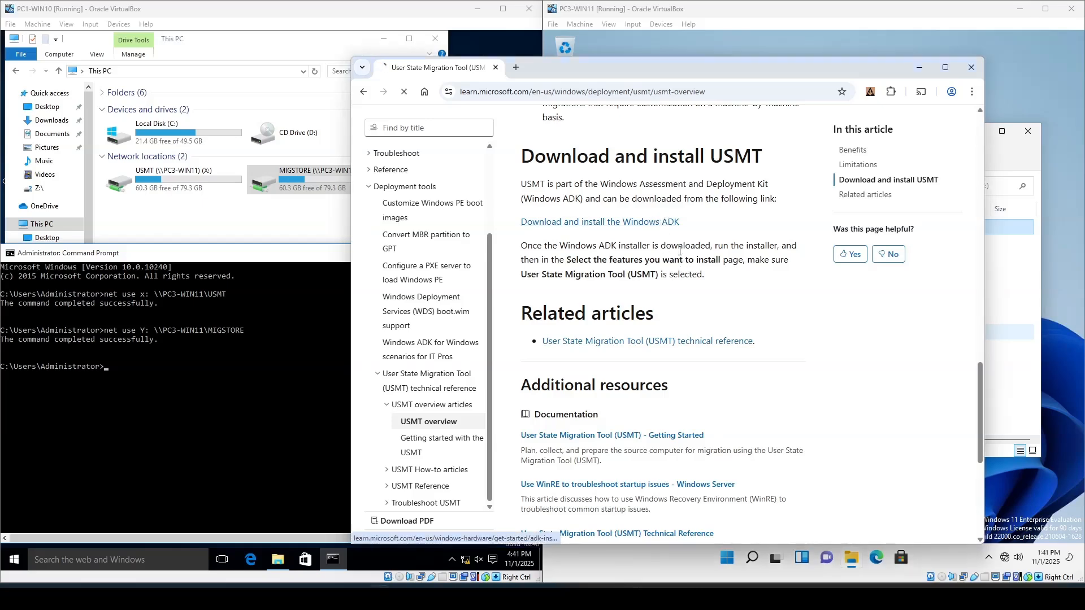
scroll(689, 296, "down", 12)
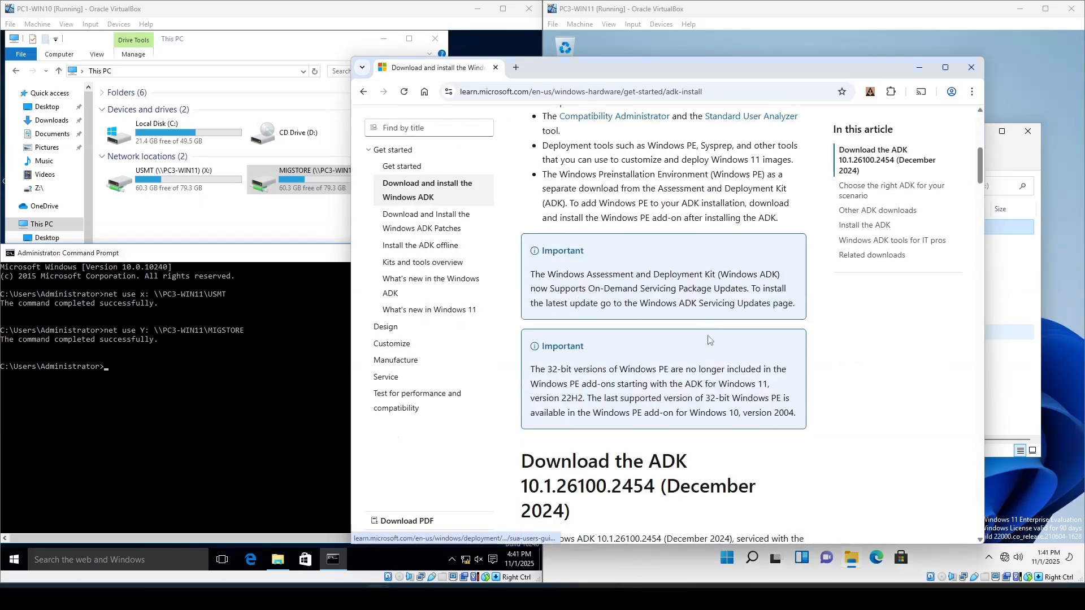
scroll(711, 332, "down", 3)
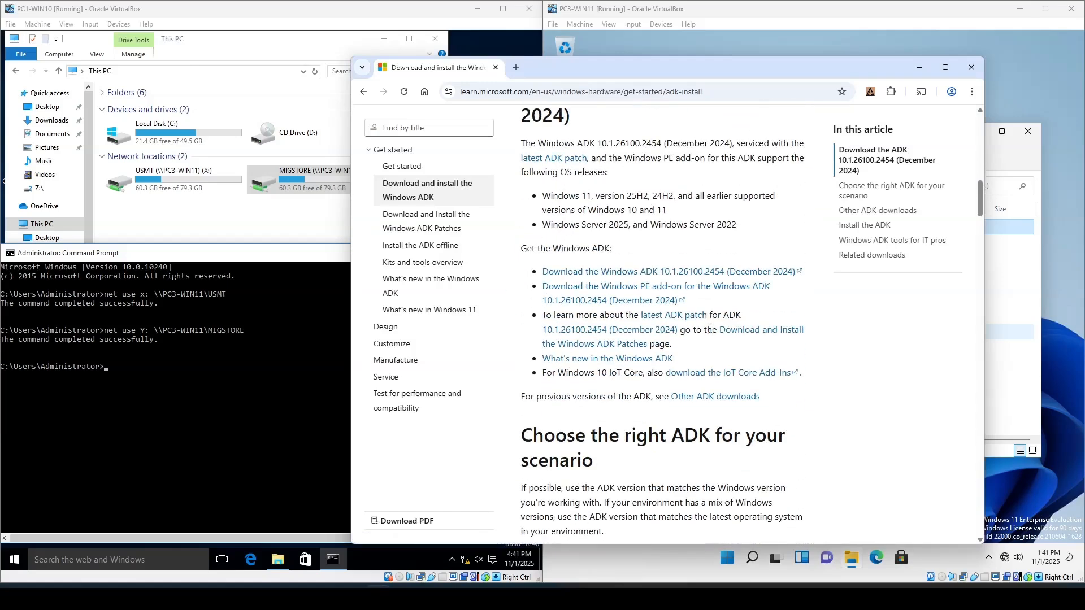
left_click(693, 273)
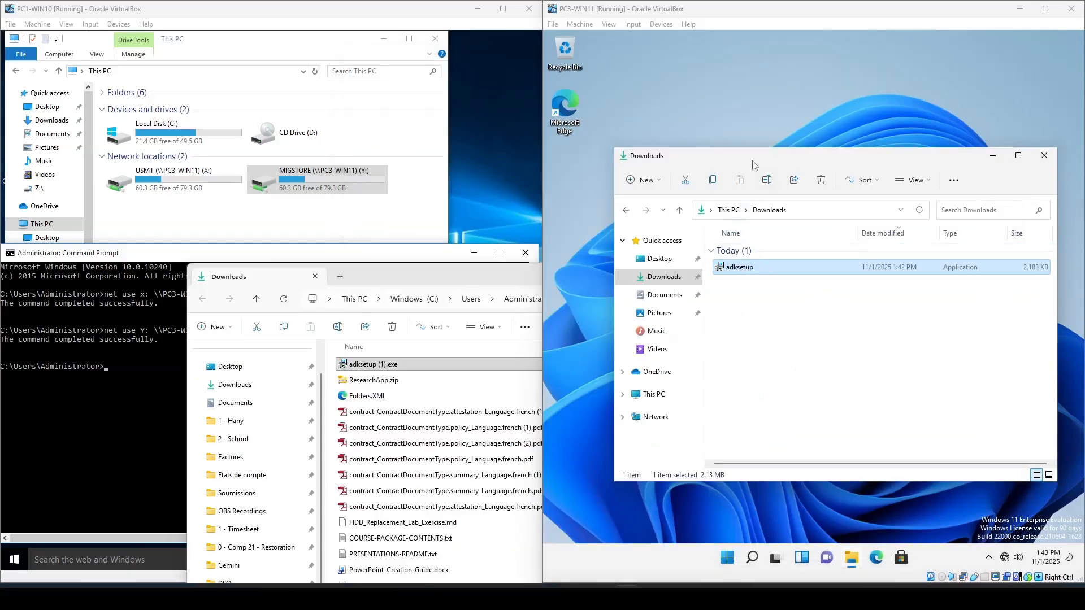
- Run adksetup on PC3-WIN11, keep the default install path, decline Windows Kits insights, and accept the license agreement
left_click_drag(752, 161, 718, 119)
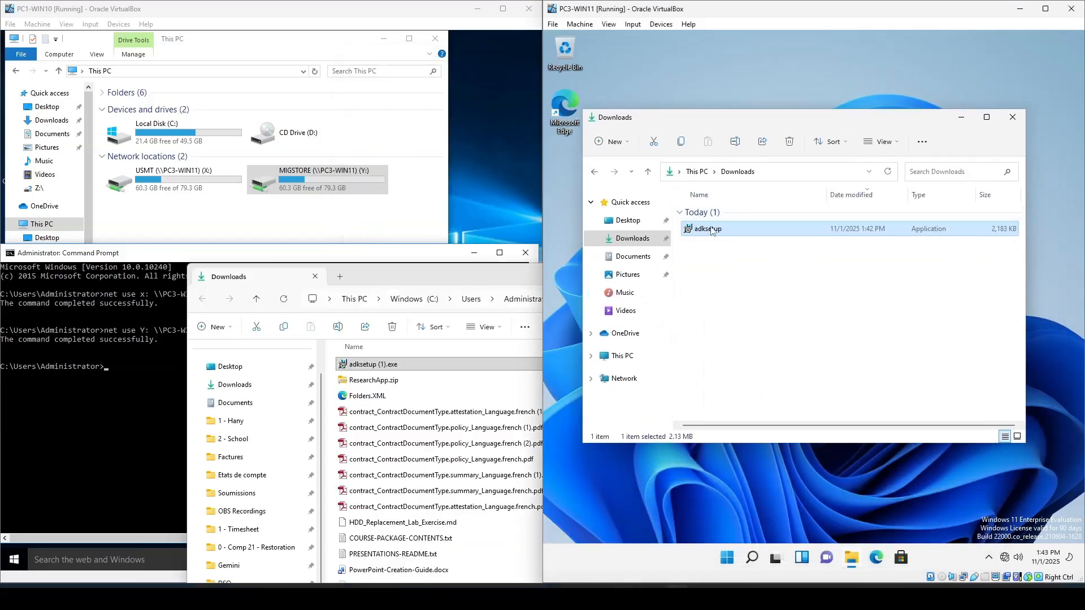
double_click(710, 229)
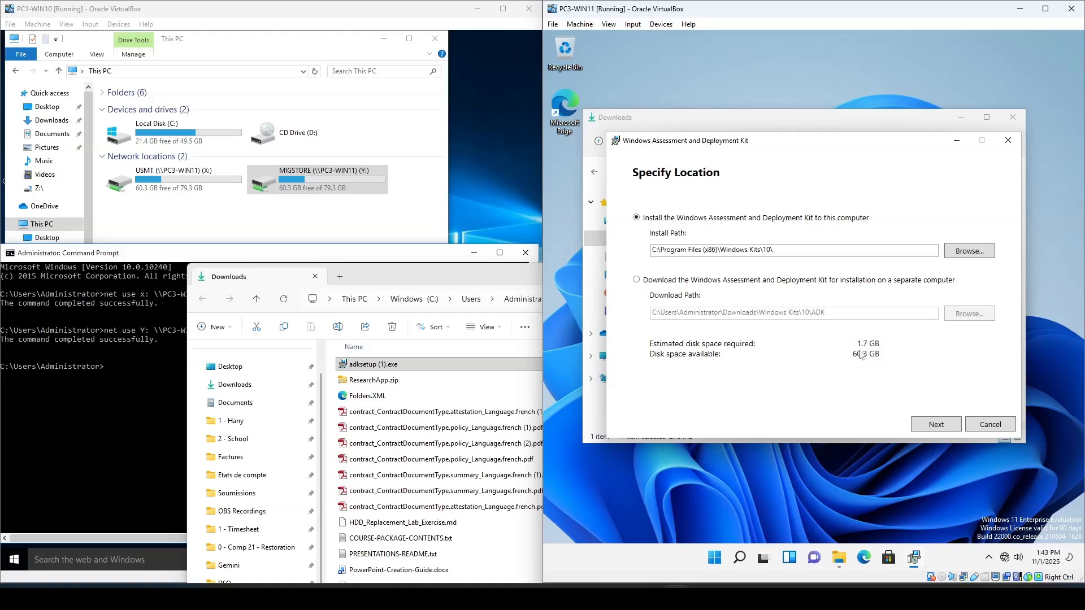
left_click(926, 425)
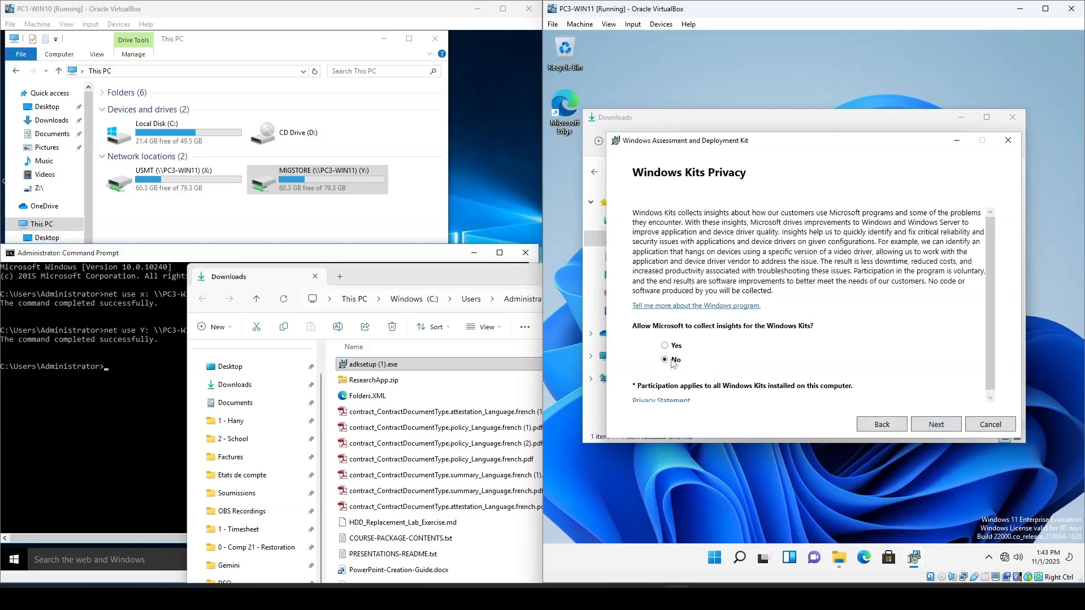
left_click(939, 428)
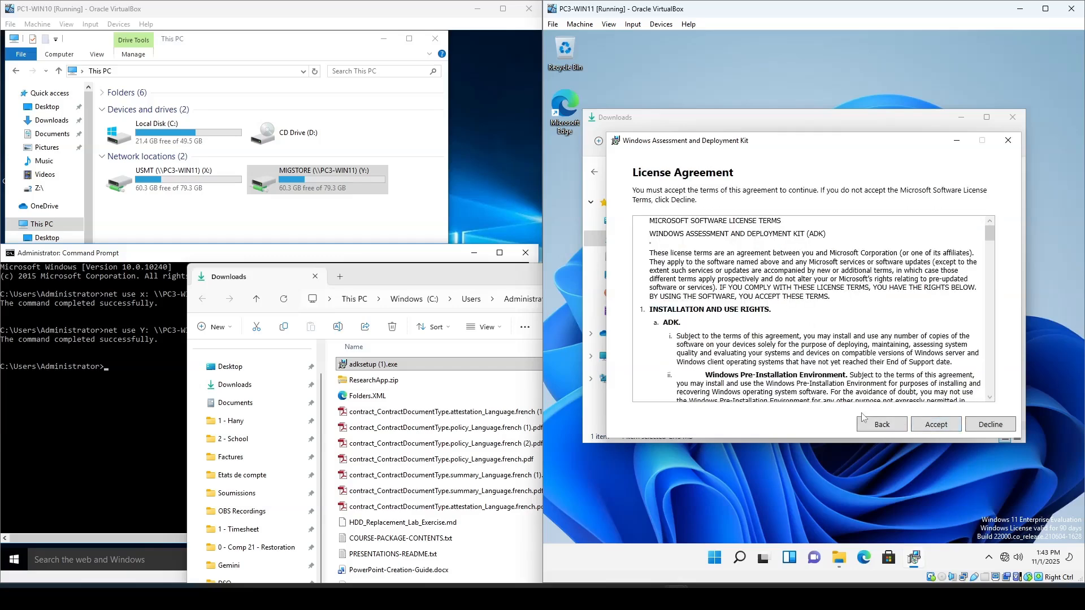
left_click(939, 425)
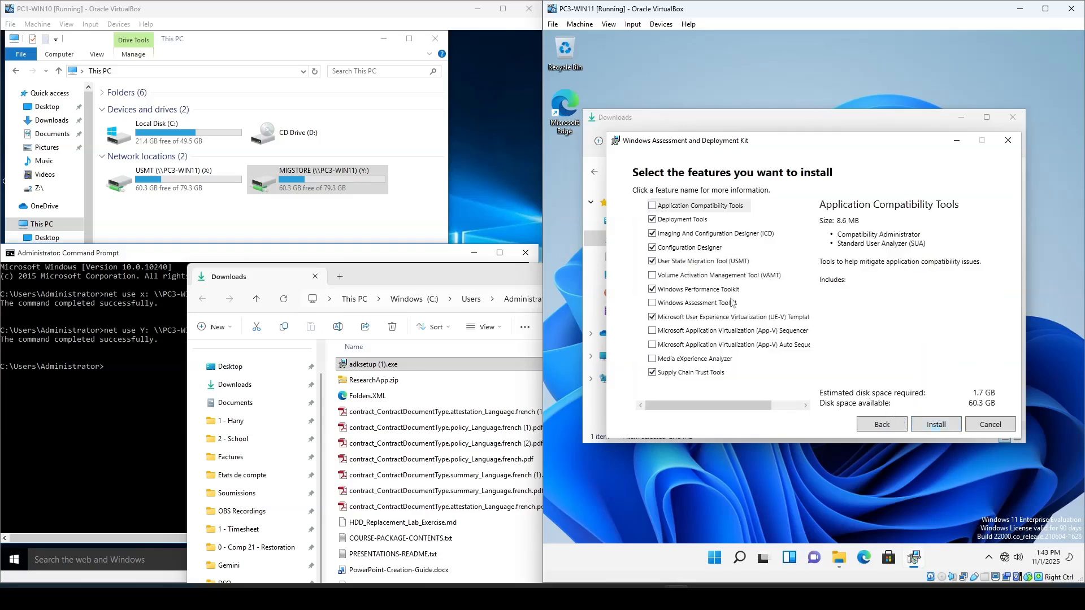
- Deselect every ADK feature except User State Migration Tool (USMT) and start the installation
left_click(653, 220)
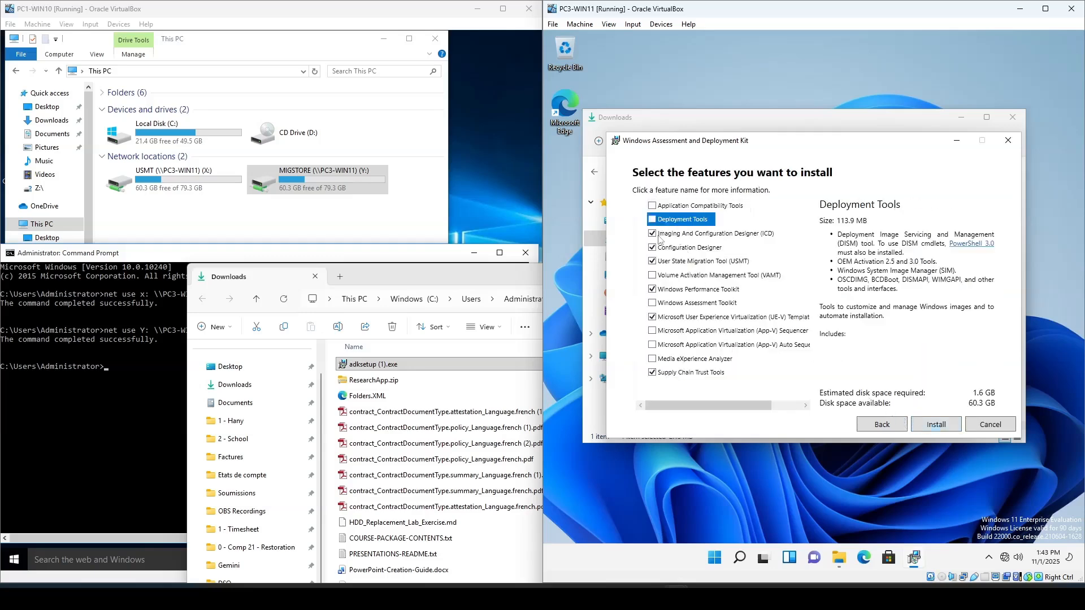
left_click(653, 234)
left_click(653, 248)
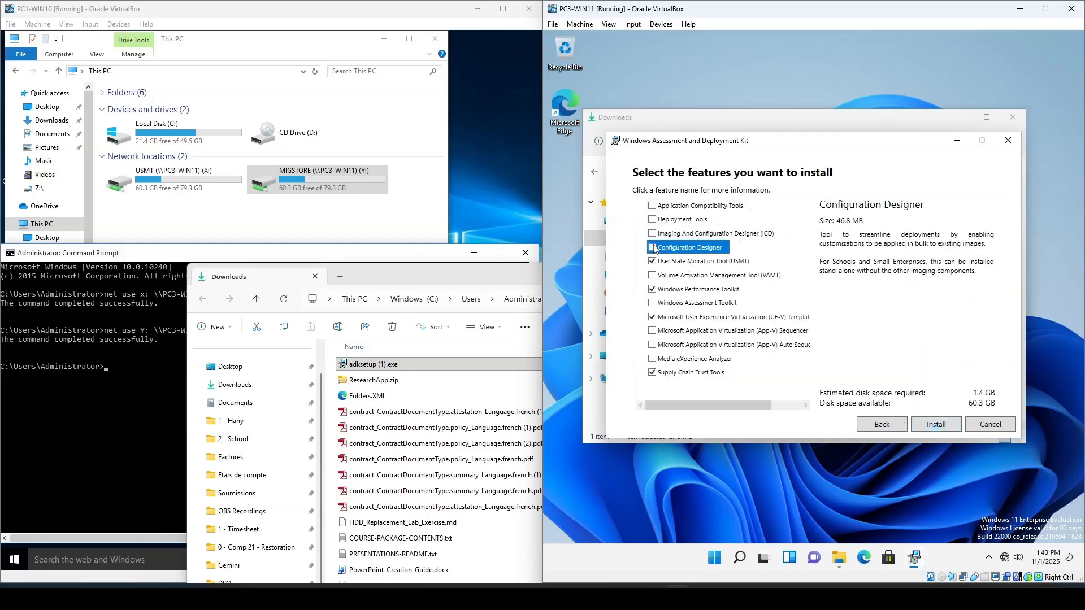
left_click(653, 290)
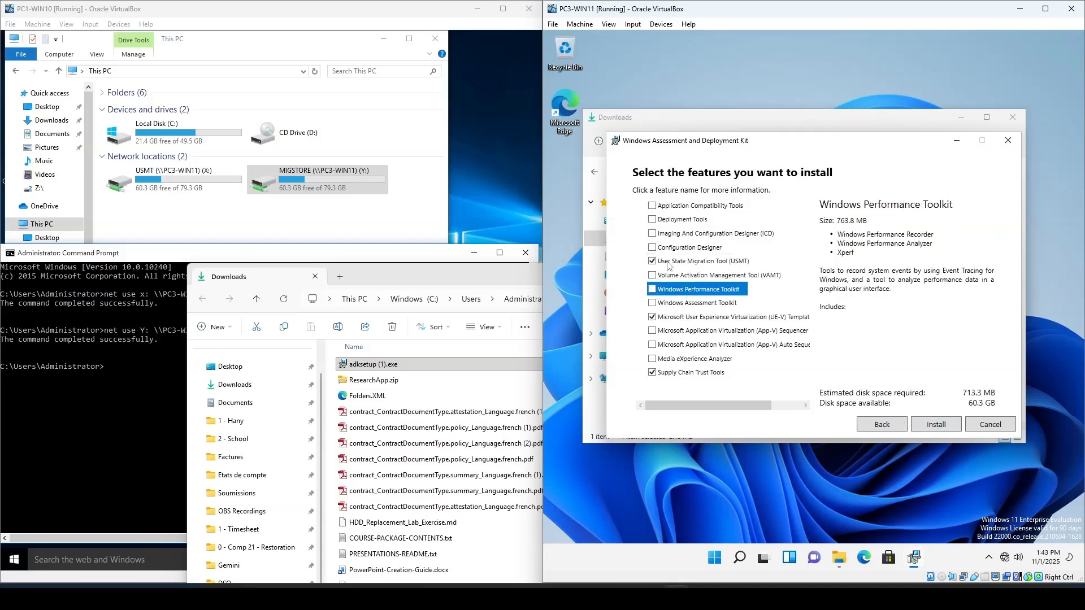
left_click(653, 317)
left_click(641, 373)
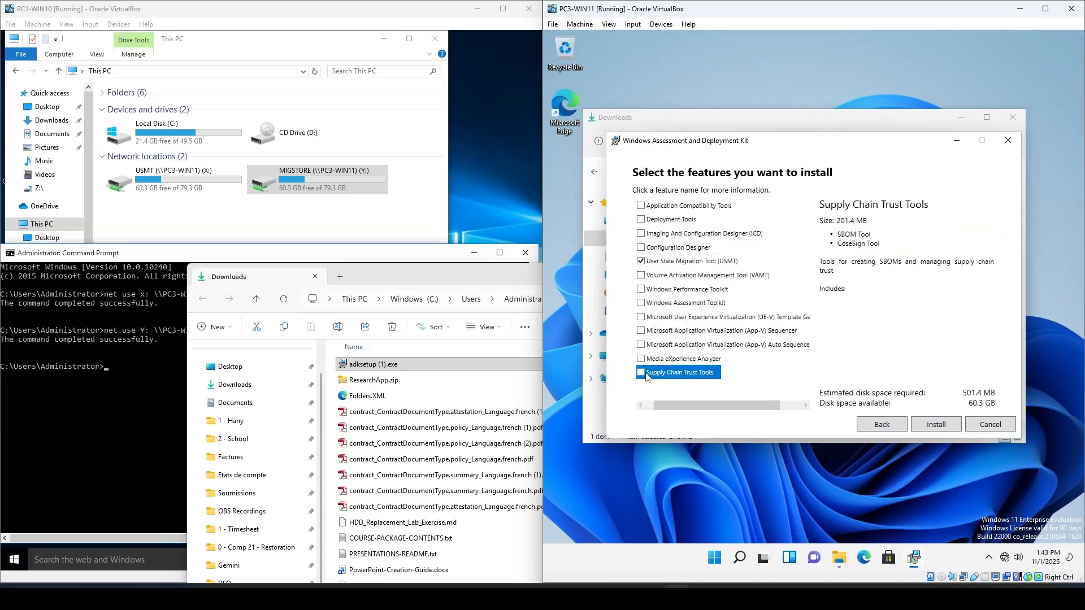
left_click(938, 429)
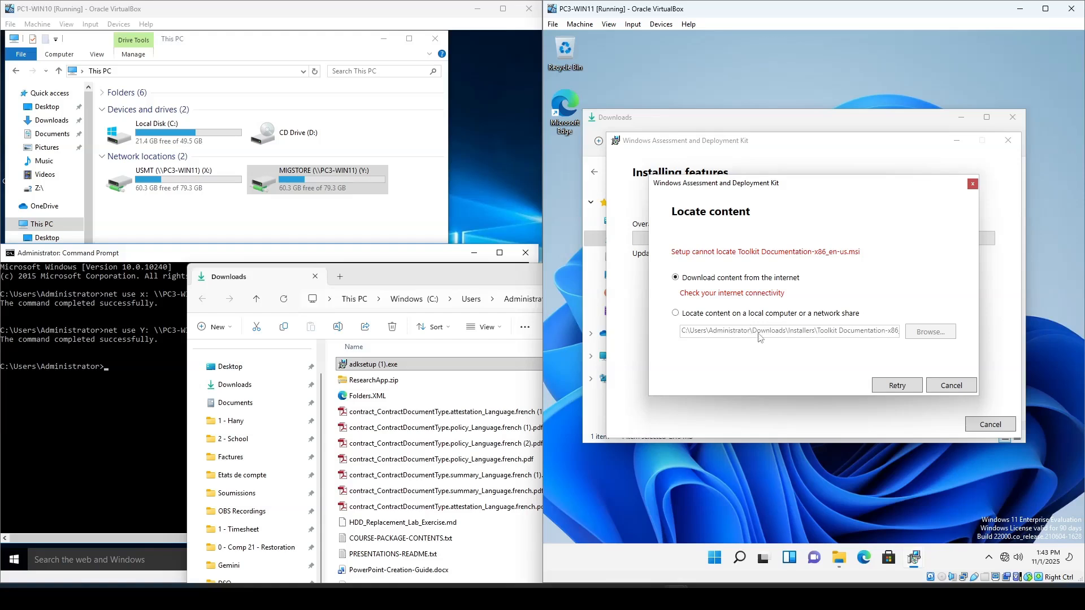
right_click(1005, 557)
left_click(1004, 534)
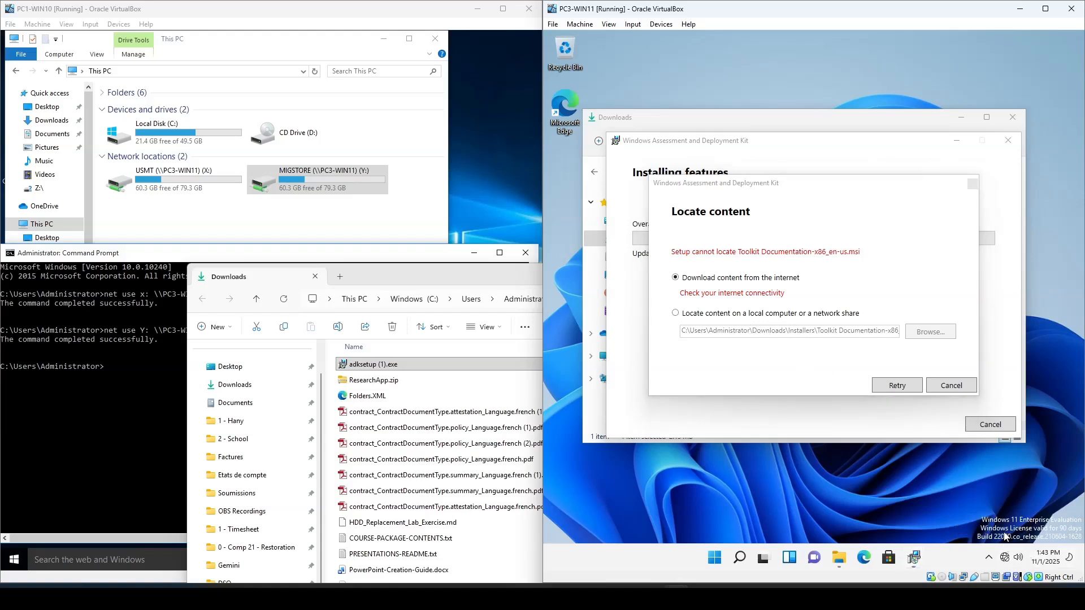
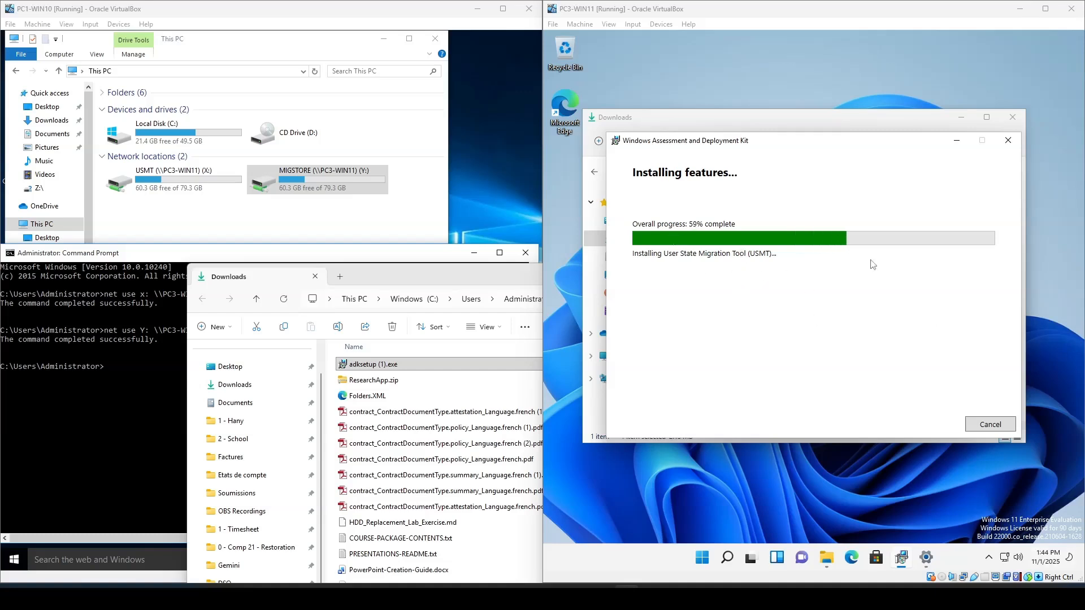
- Close the Downloads window and the finished Windows ADK installer on PC3-WIN11
left_click(1009, 121)
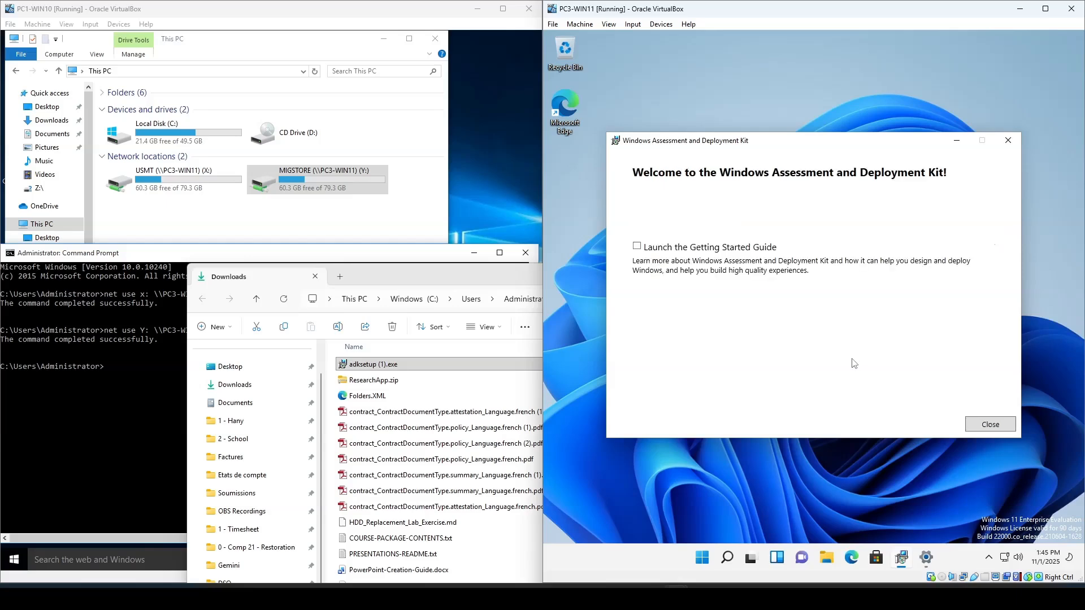
left_click(990, 425)
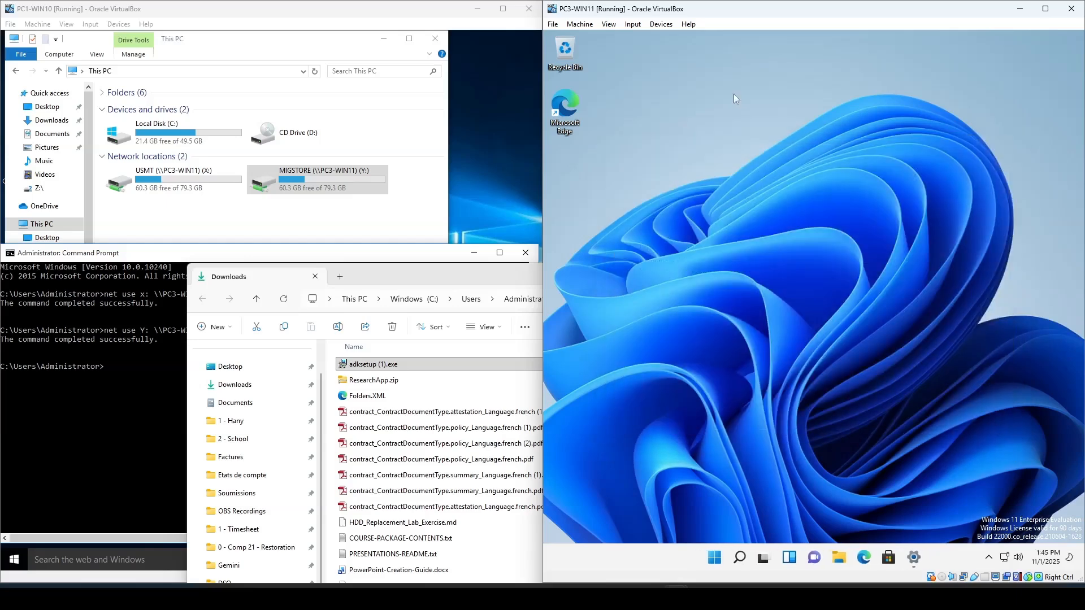
- Open the PC3-WIN11 virtual machine's network settings, change Adapter 1's attachment type, and apply it
left_click(661, 23)
mouse_move(757, 66)
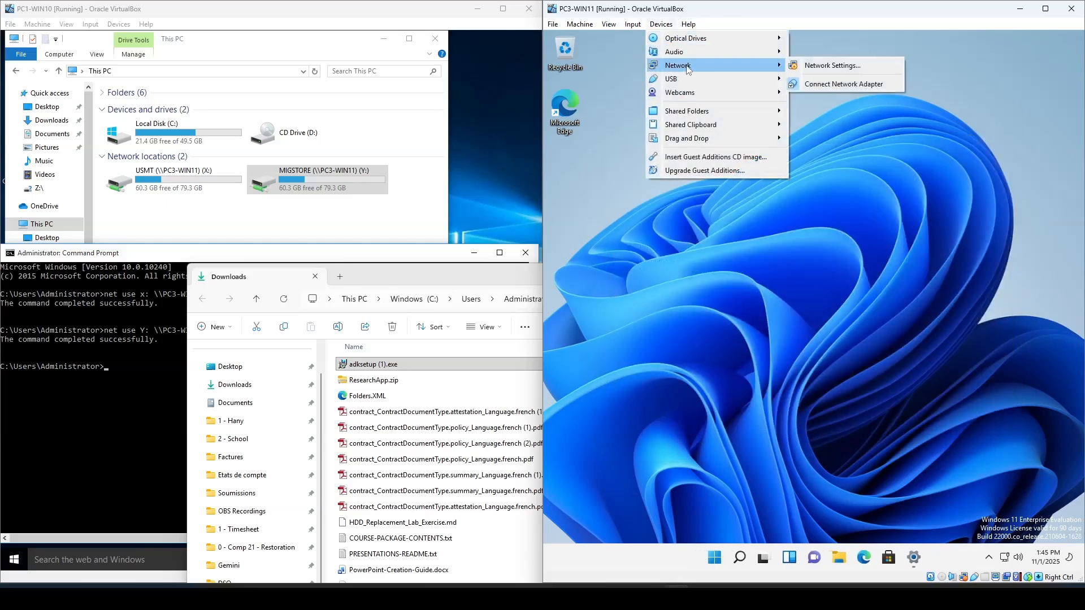
left_click(831, 65)
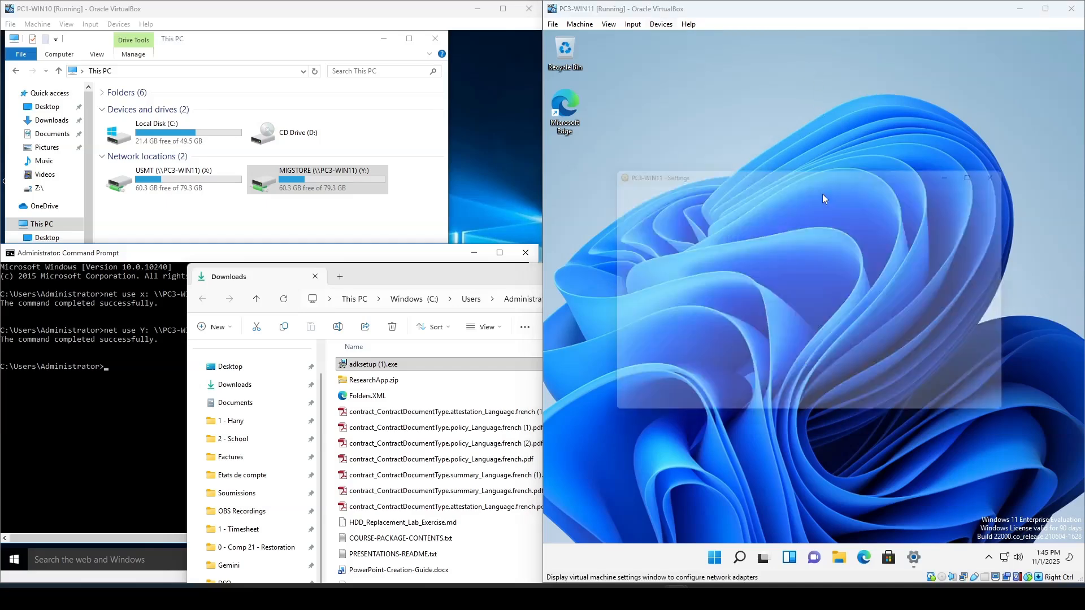
left_click(845, 254)
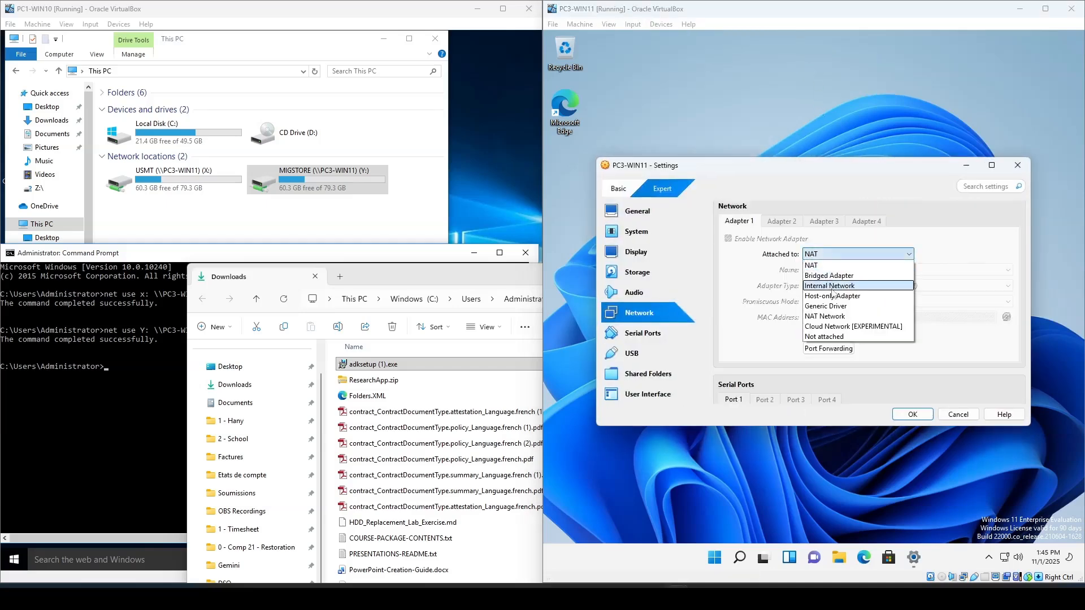
left_click(848, 322)
left_click(912, 414)
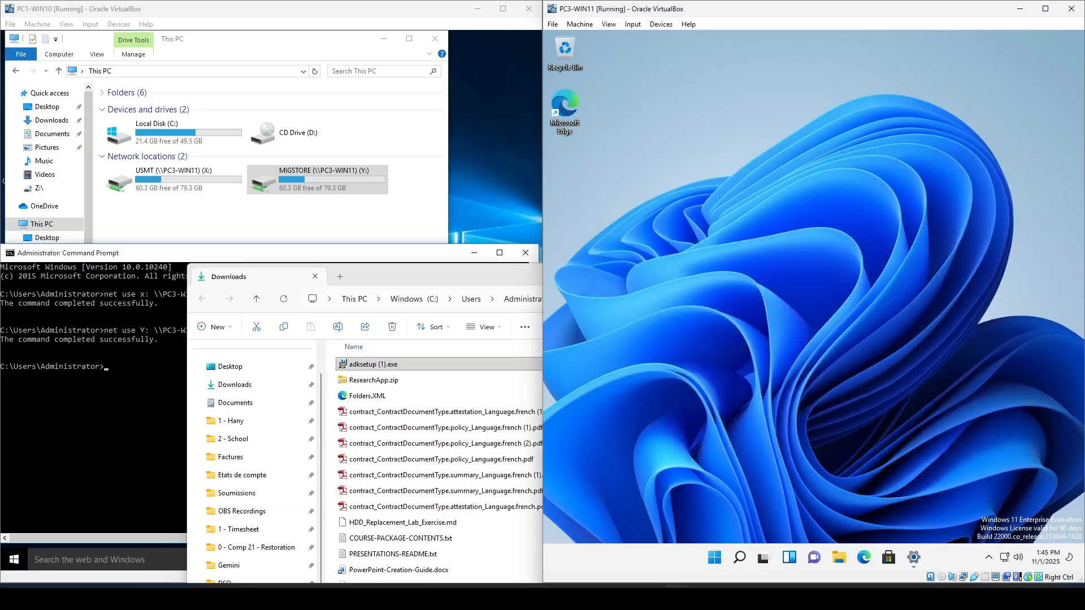
- Open PC3-WIN11's Ethernet IP assignment settings, switch to Manual, and turn on IPv4
left_click(914, 558)
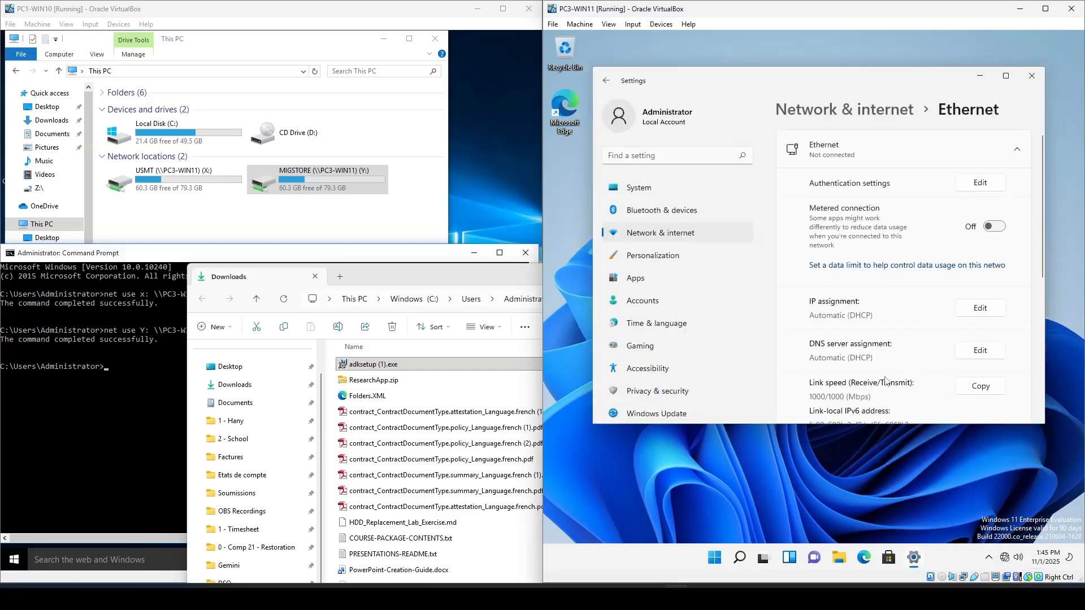
left_click(984, 311)
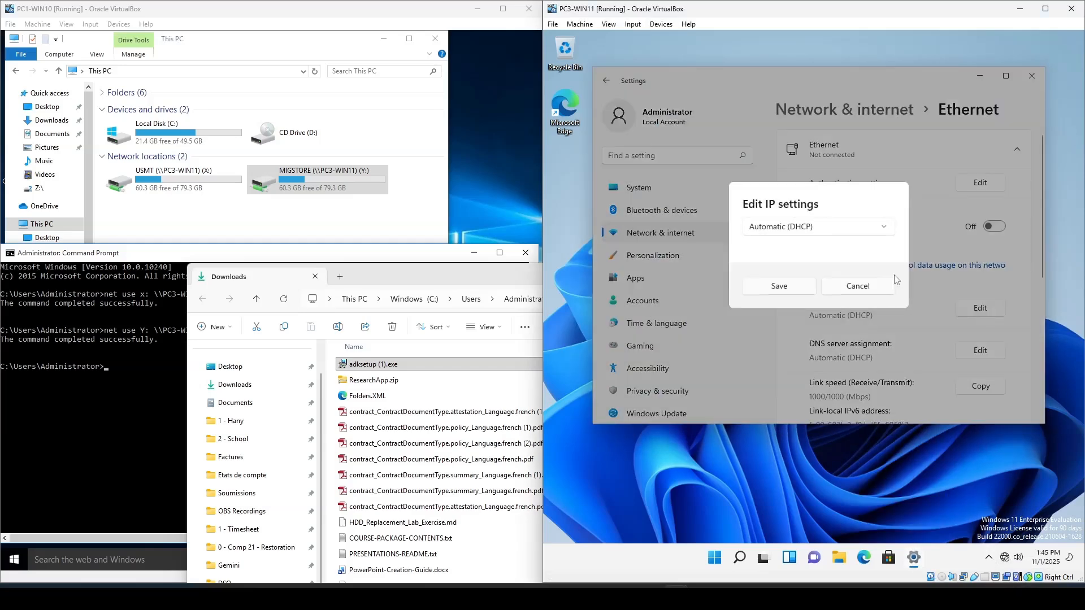
left_click(822, 229)
left_click(788, 249)
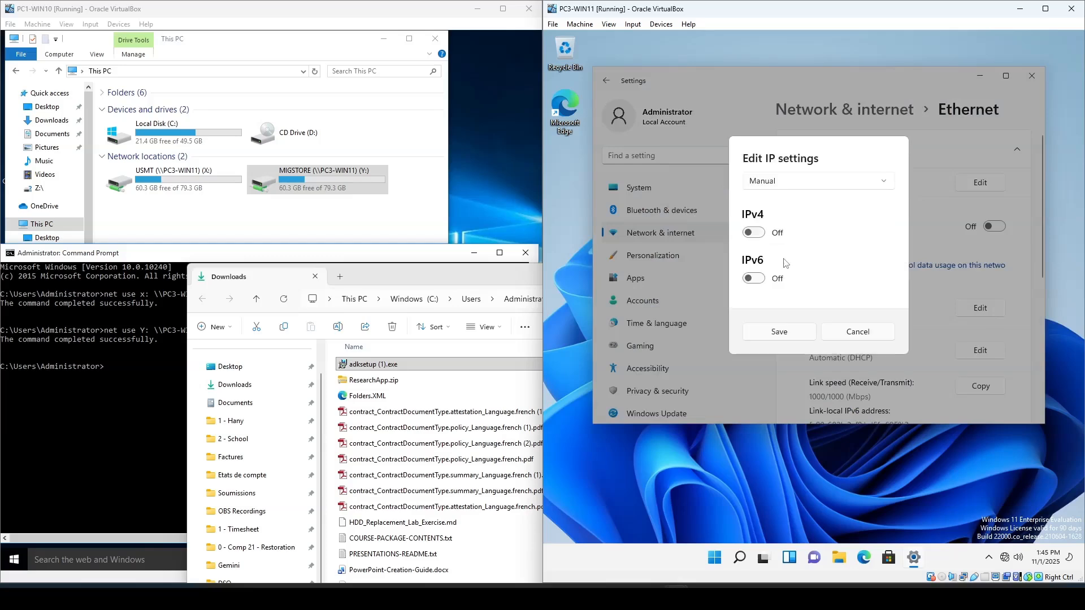
left_click(764, 238)
left_click(772, 206)
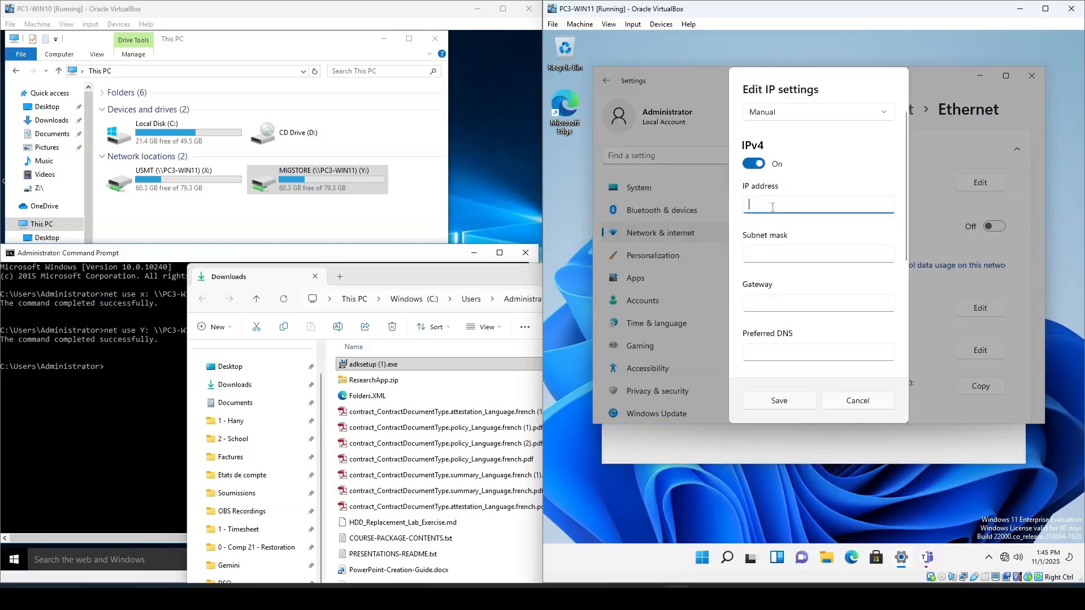
- Bring up the work order PDF and review the network configuration required for PC3-WIN11
left_click(476, 279)
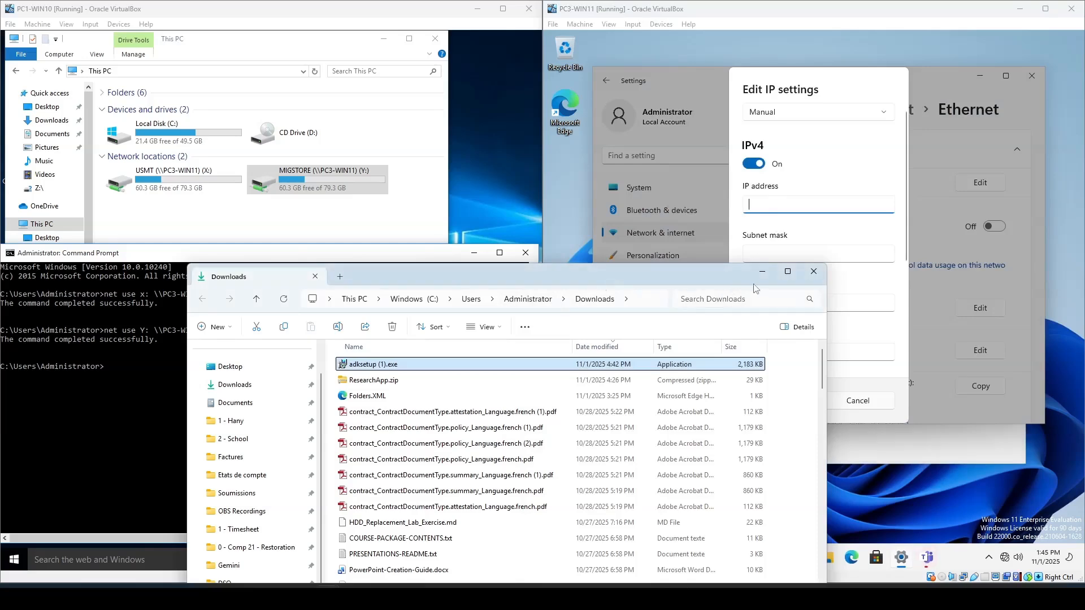
left_click(757, 276)
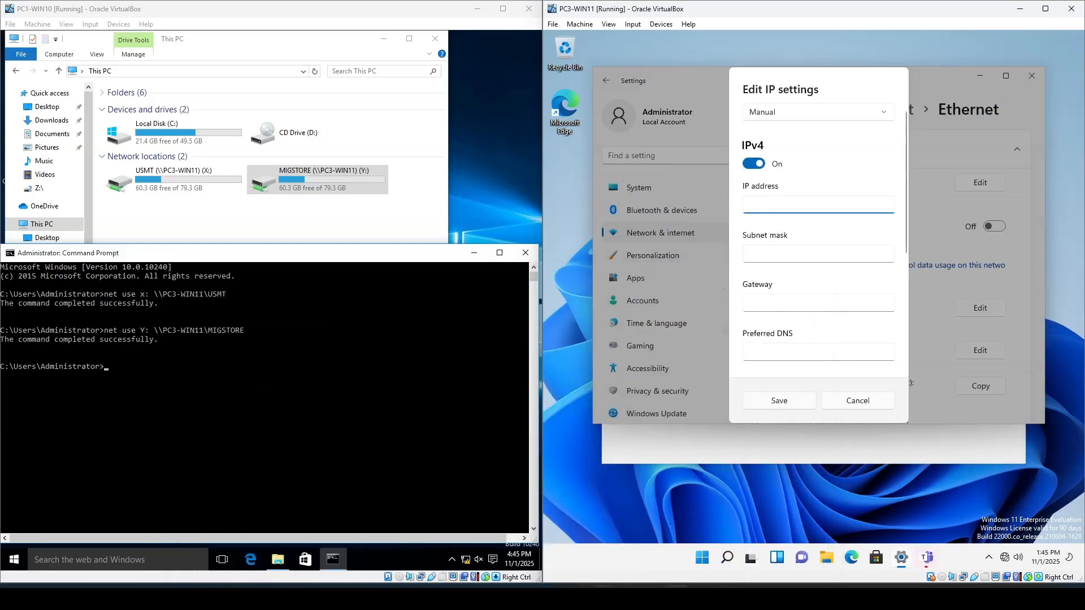
key("alt+Tab")
scroll(814, 358, "up", 10)
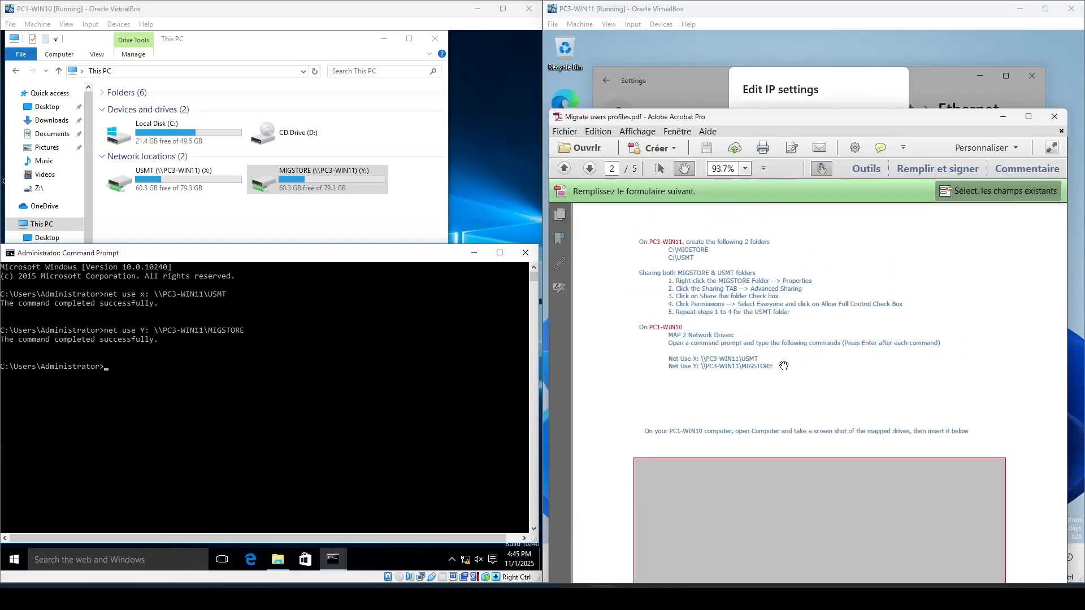
scroll(782, 366, "up", 10)
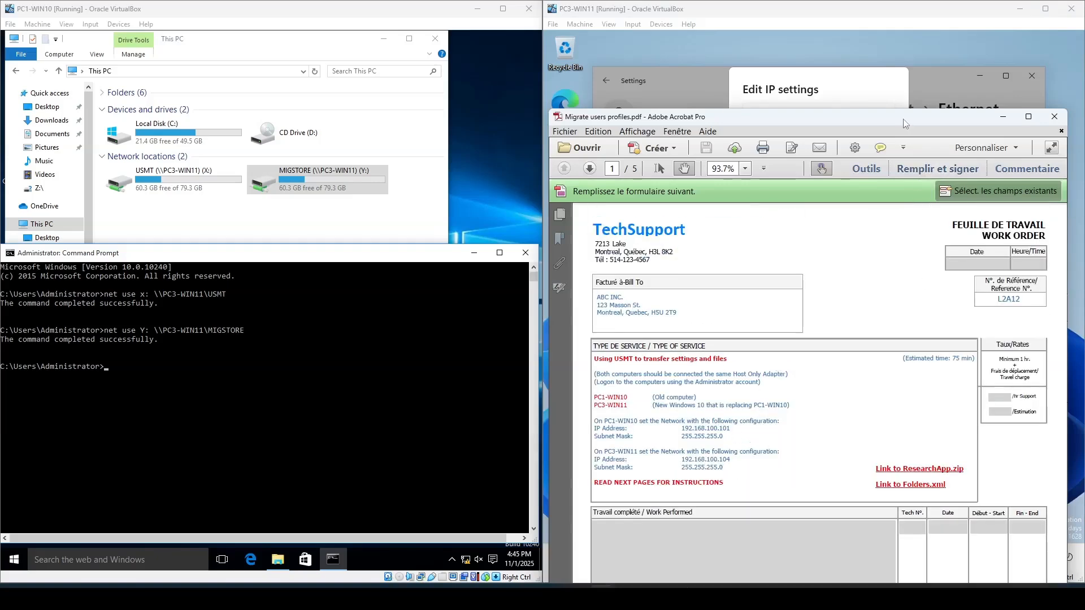
left_click_drag(903, 119, 410, 100)
- Set PC3-WIN11's IPv4 address to 192.168.100.104 with subnet mask 255.255.255.0, save, and close Settings
left_click(796, 202)
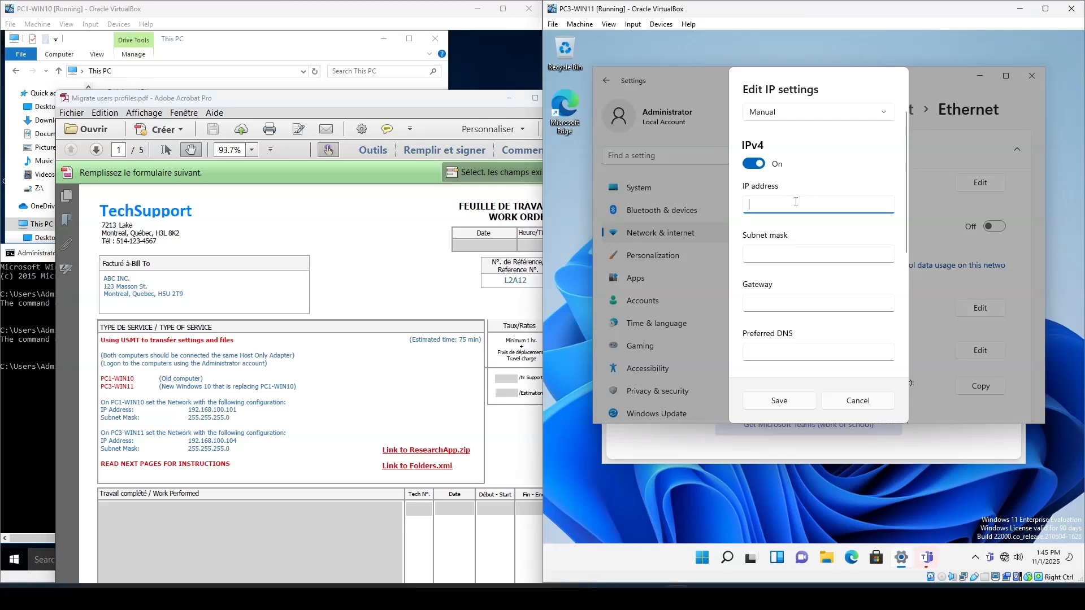
type("192.168.100.104")
key("Tab")
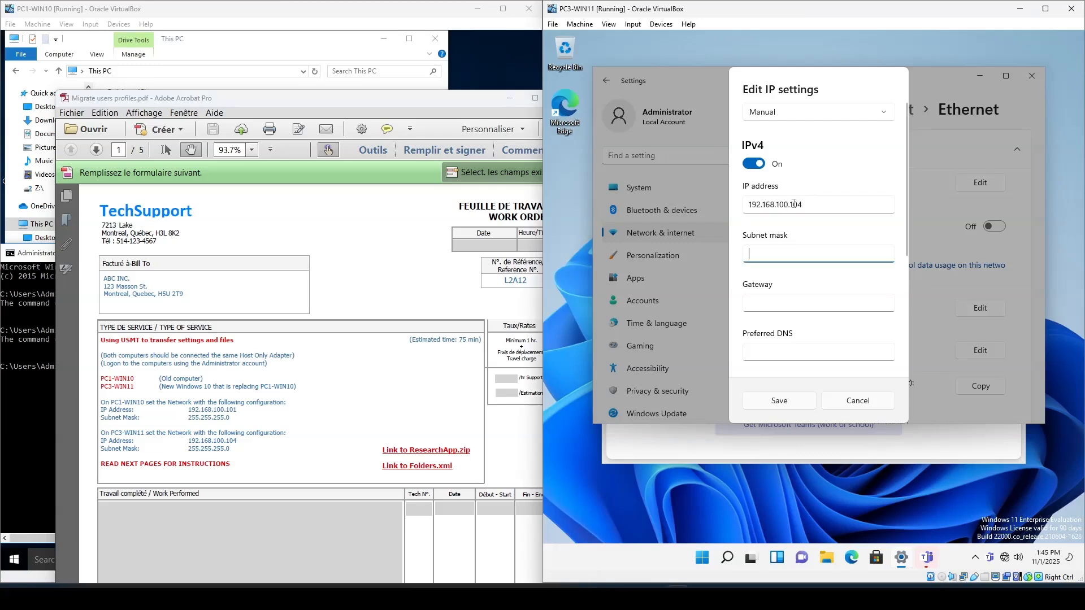
type("255.255.255.0")
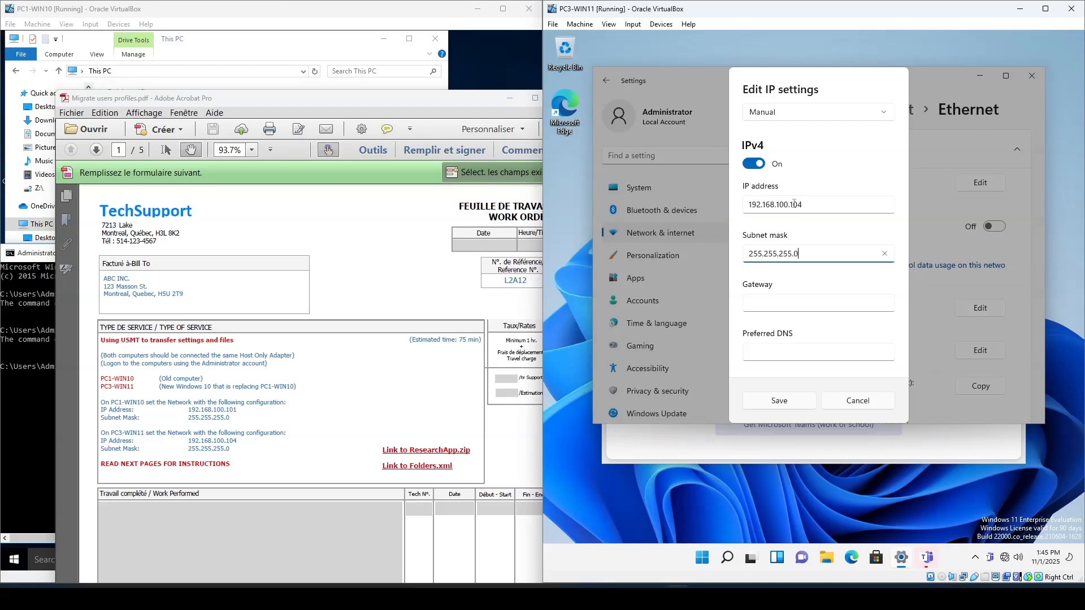
key("Tab")
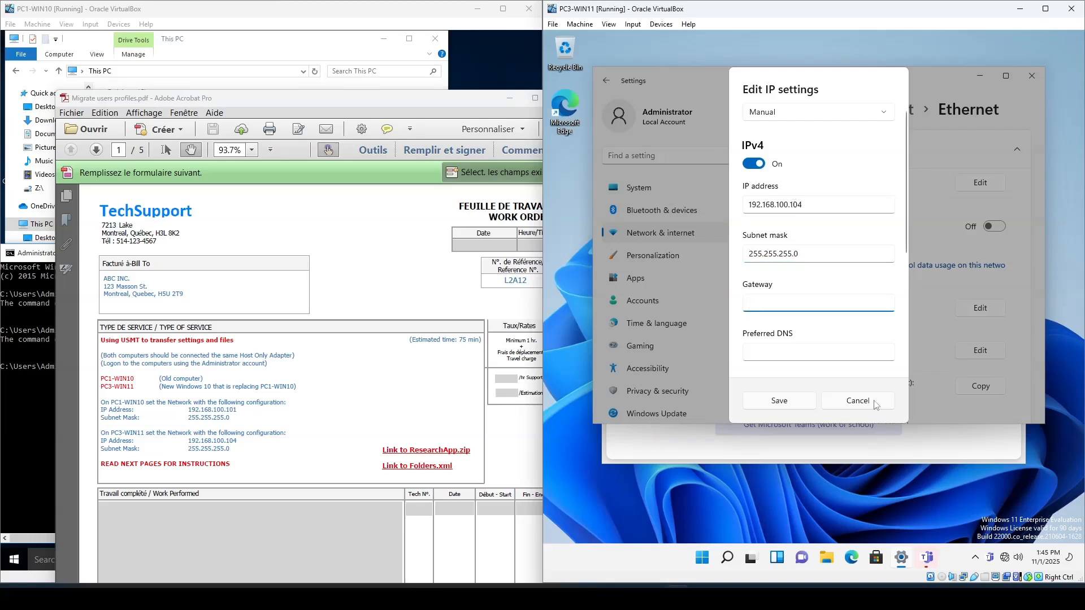
left_click(799, 403)
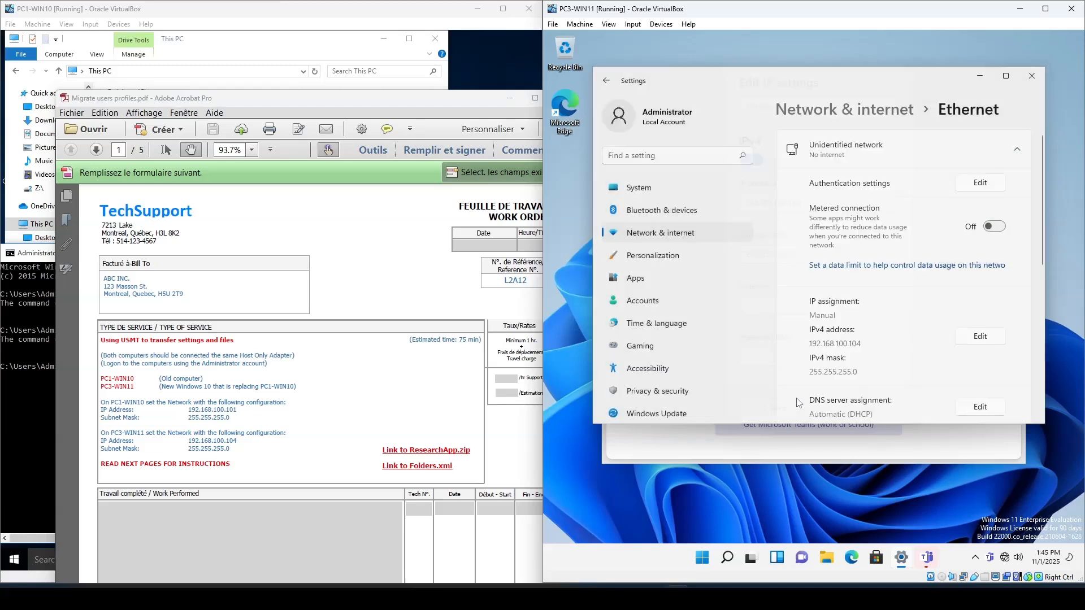
left_click(1032, 76)
left_click(1013, 122)
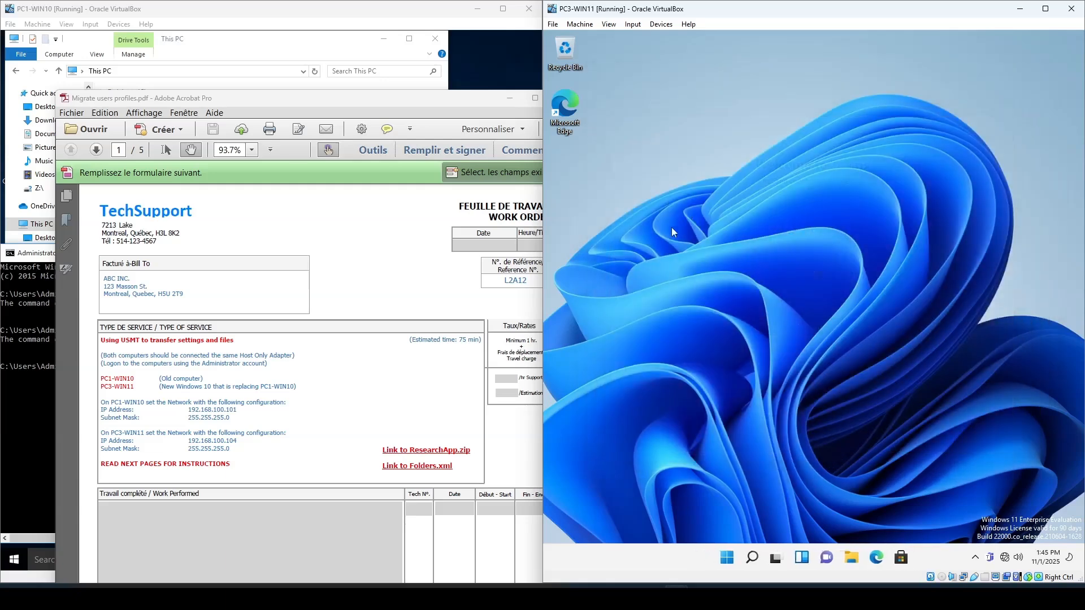
- Open File Explorer on PC3-WIN11 and examine the USMT and MIGSTORE folders on the C: drive
left_click_drag(396, 101, 337, 40)
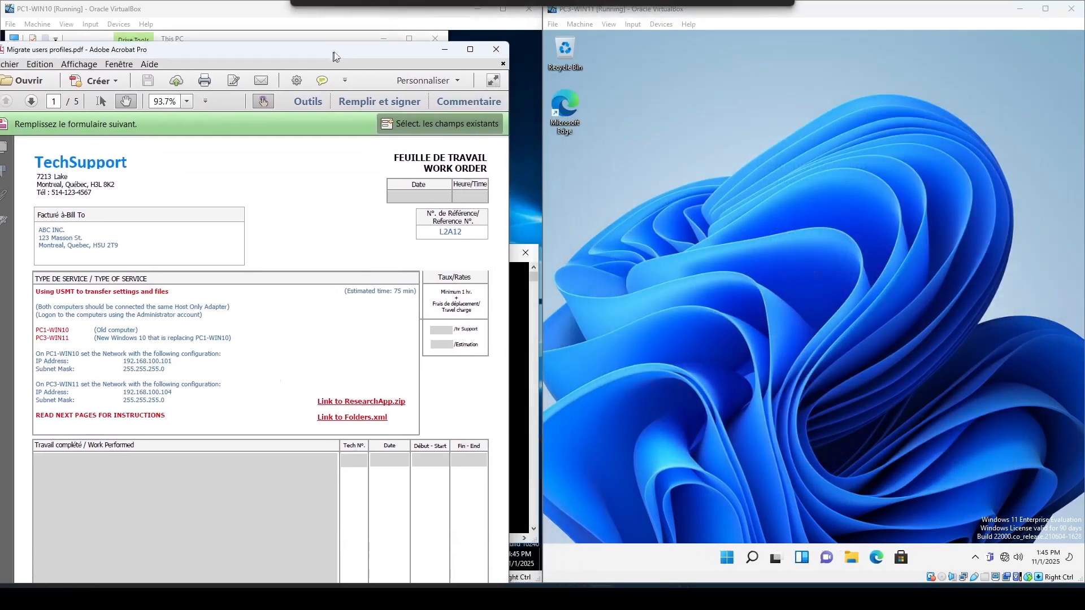
left_click(852, 558)
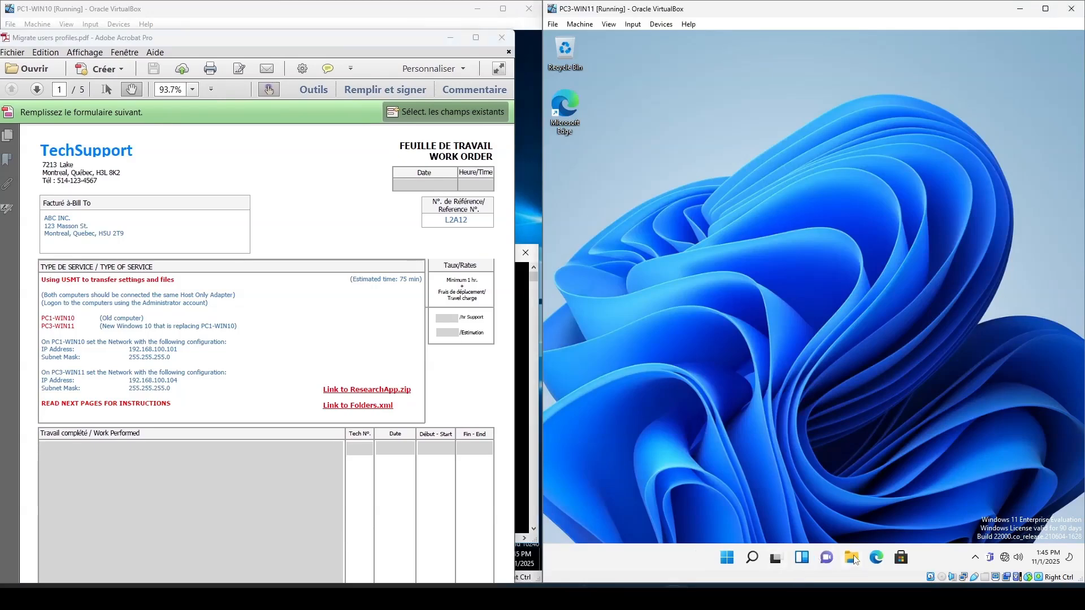
left_click(618, 357)
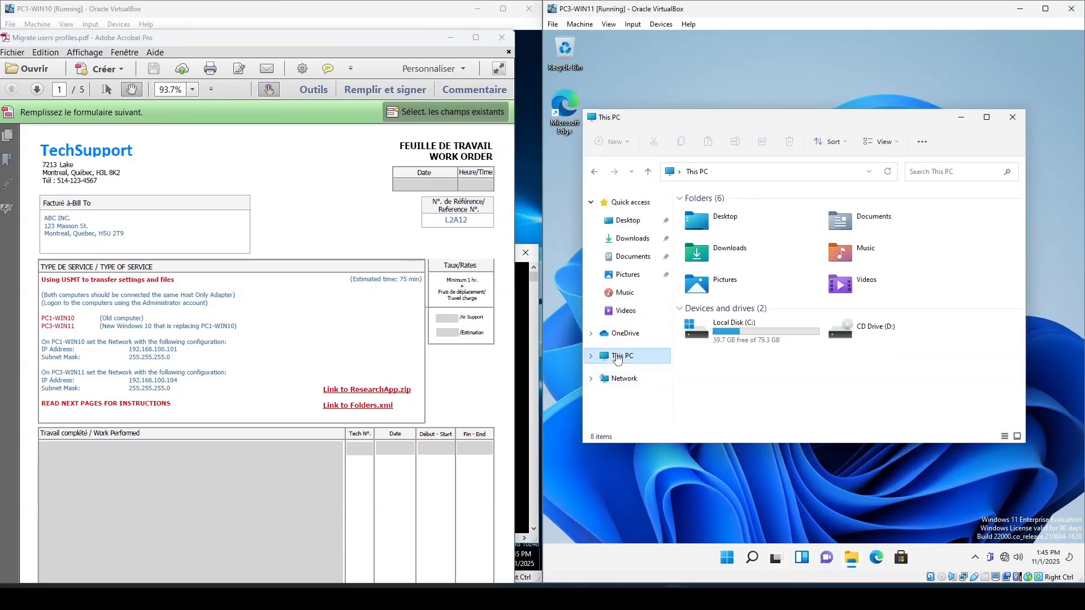
double_click(618, 357)
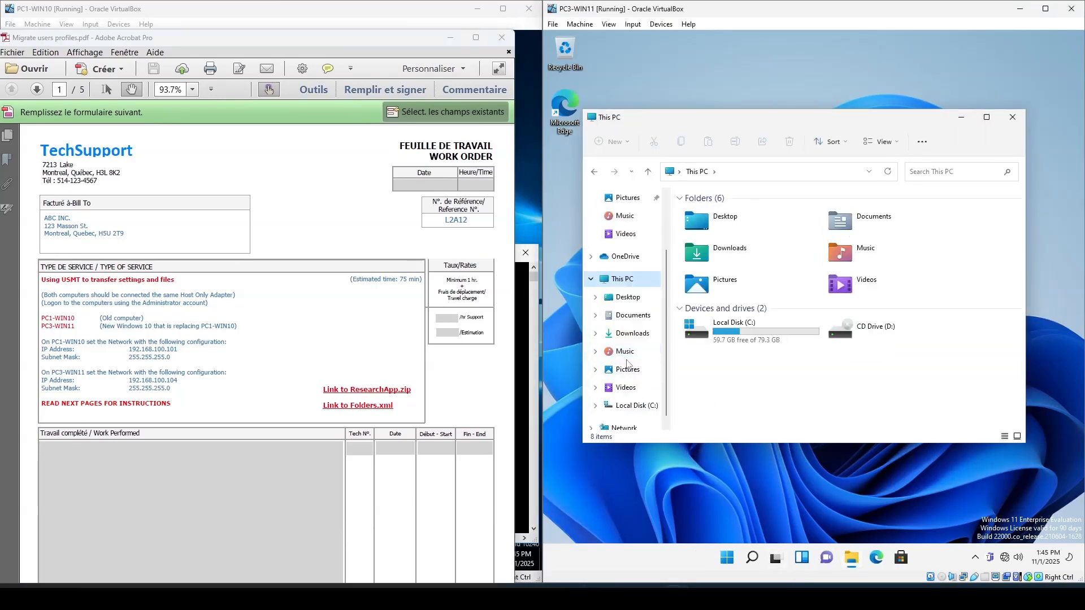
left_click(650, 407)
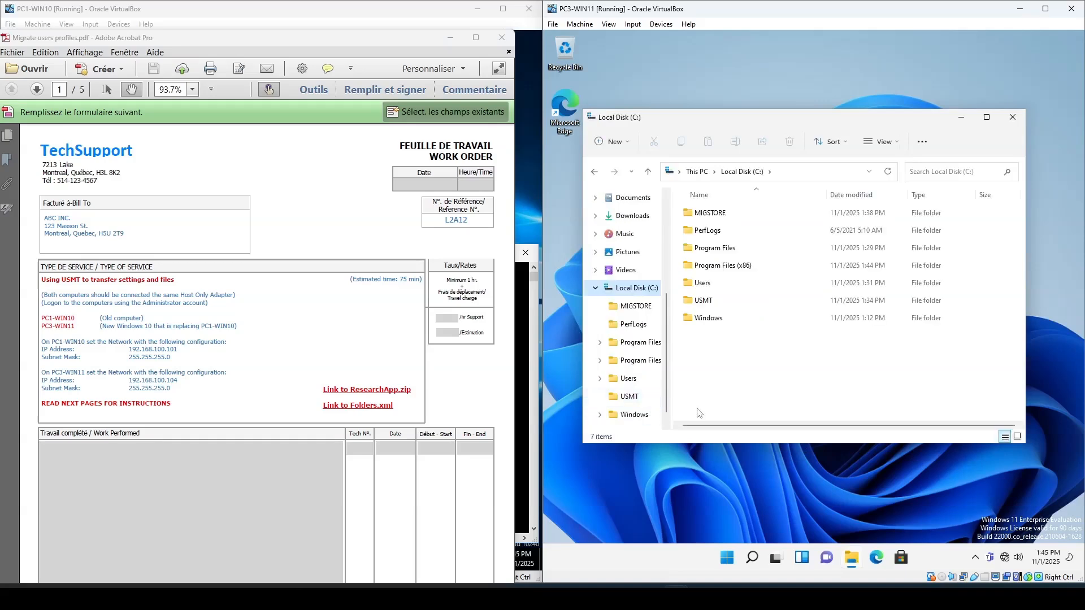
double_click(703, 301)
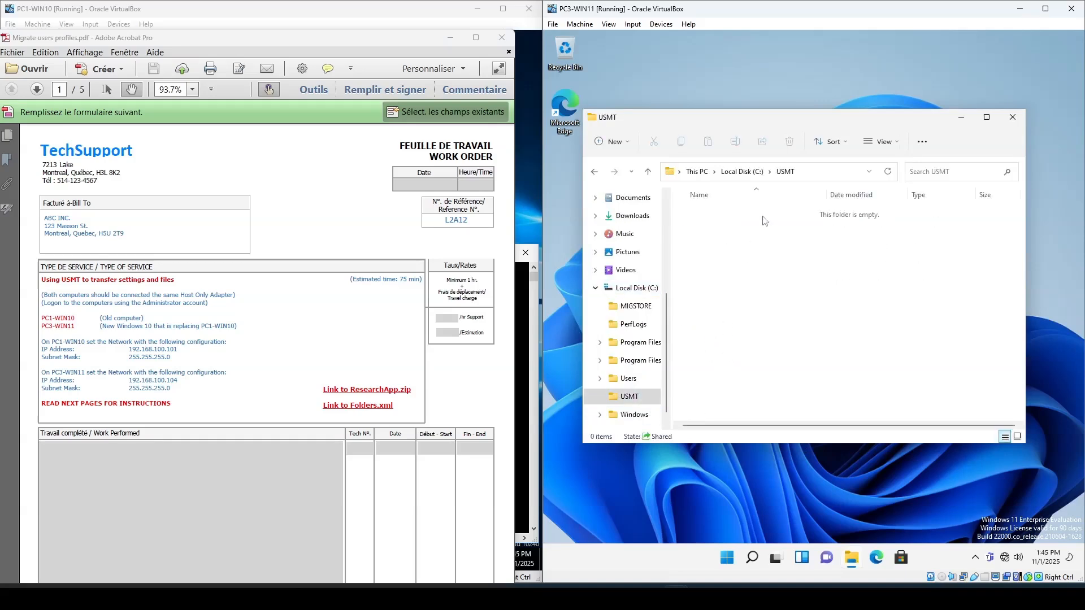
left_click(743, 172)
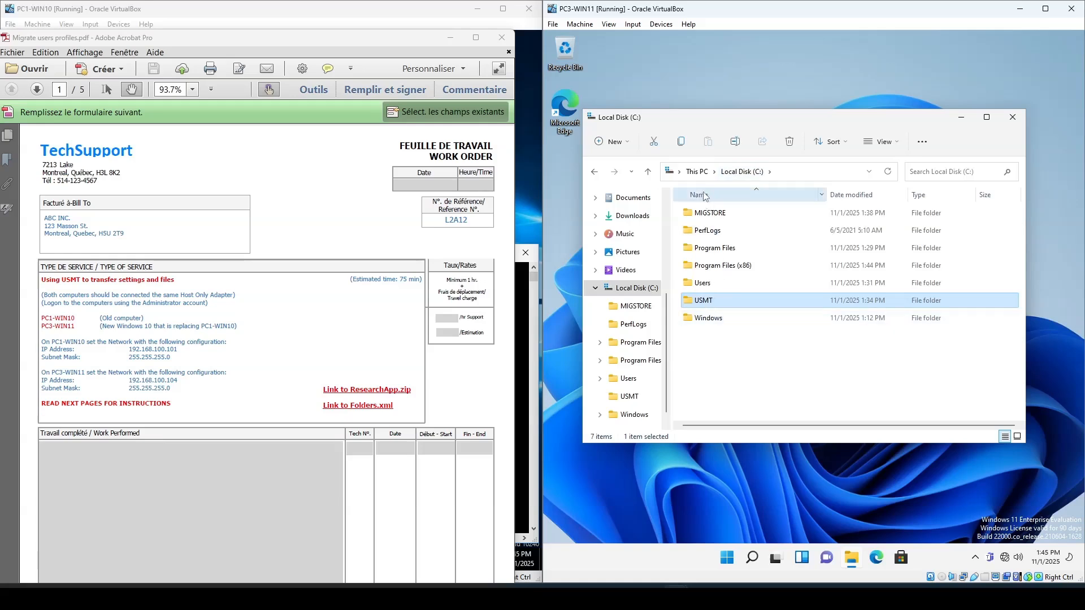
left_click(710, 214, "ctrl")
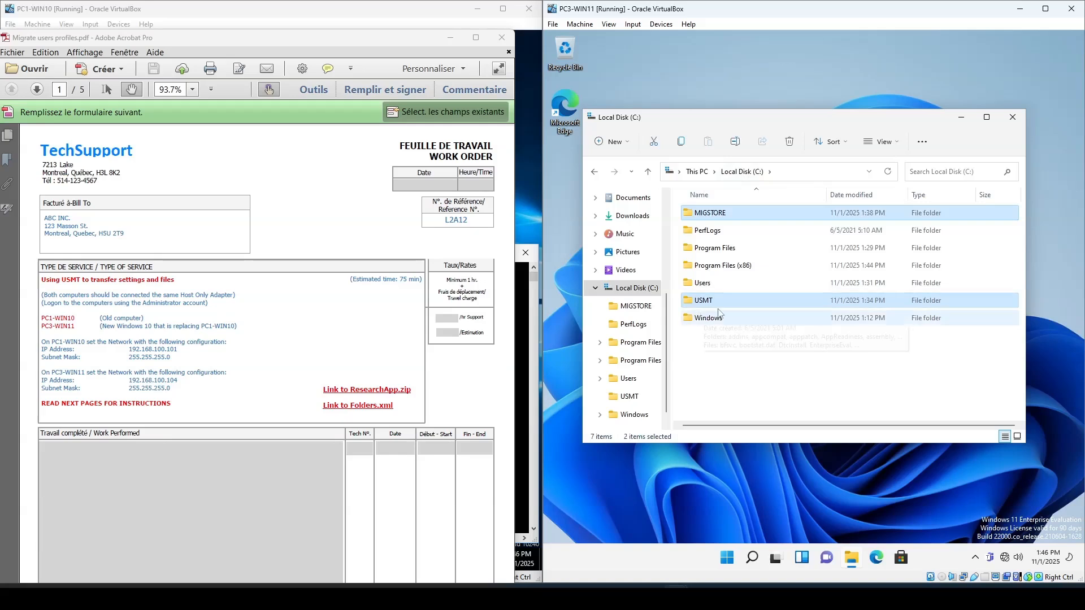
left_click(755, 381)
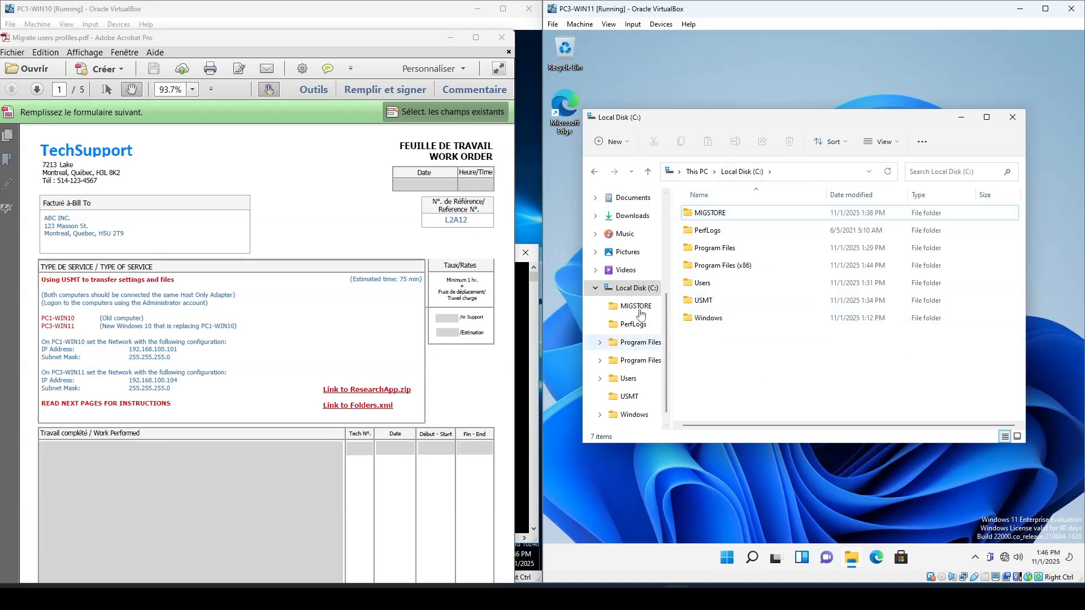
- Browse to Program Files (x86)\Windows Kits\10\Assessment and Deployment Kit\User State Migration Tool\amd64
double_click(725, 269)
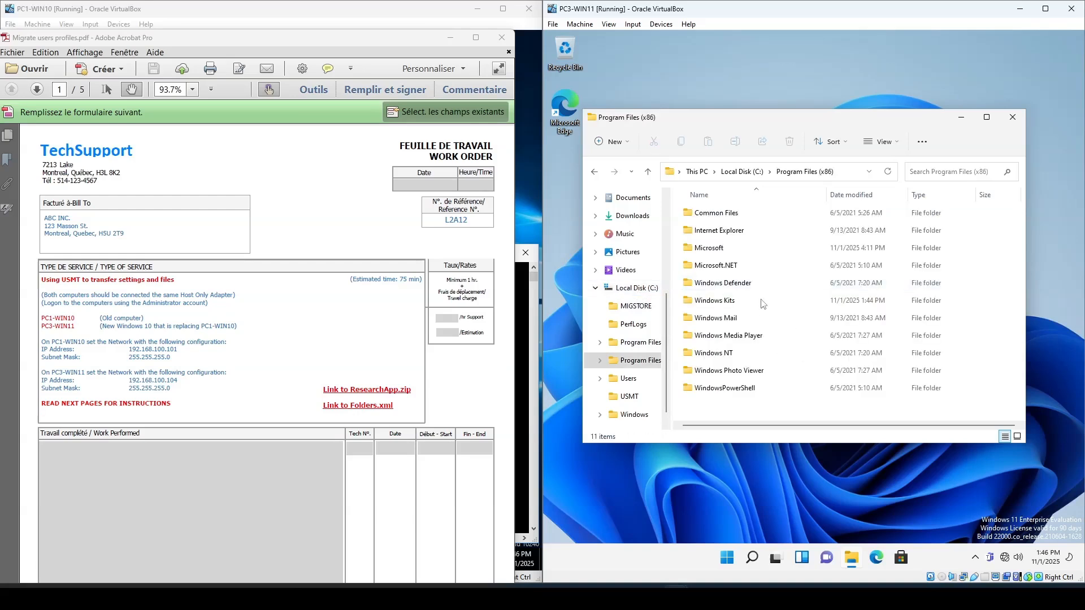
double_click(732, 302)
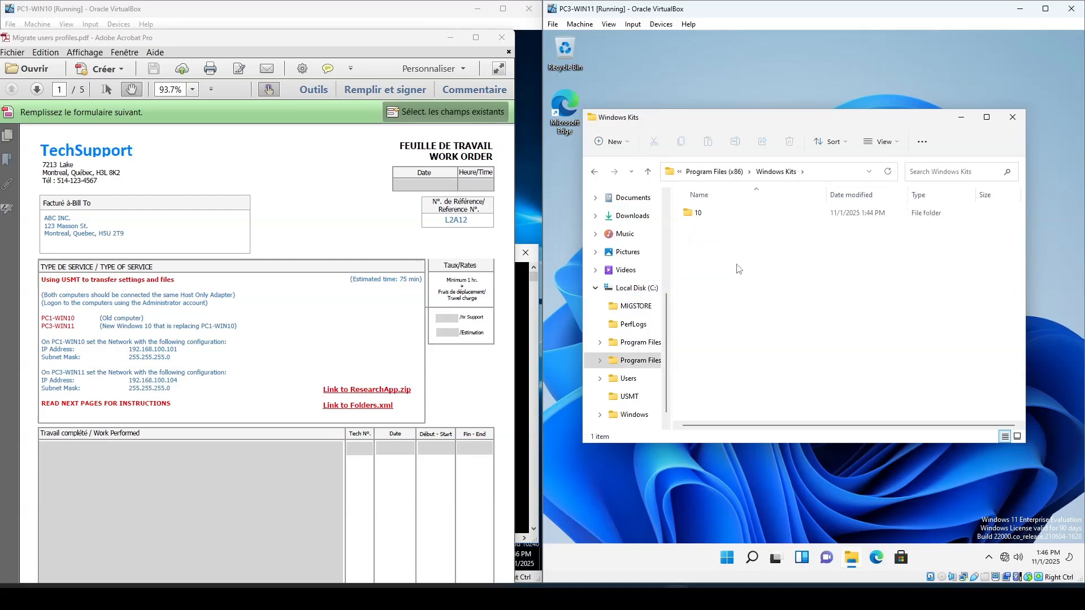
double_click(708, 218)
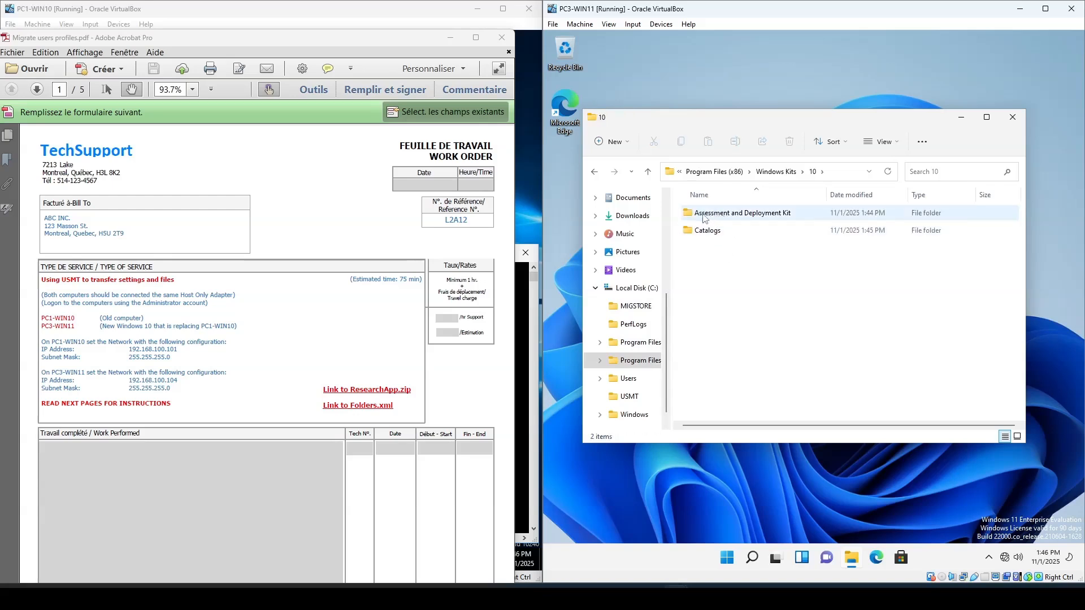
double_click(757, 219)
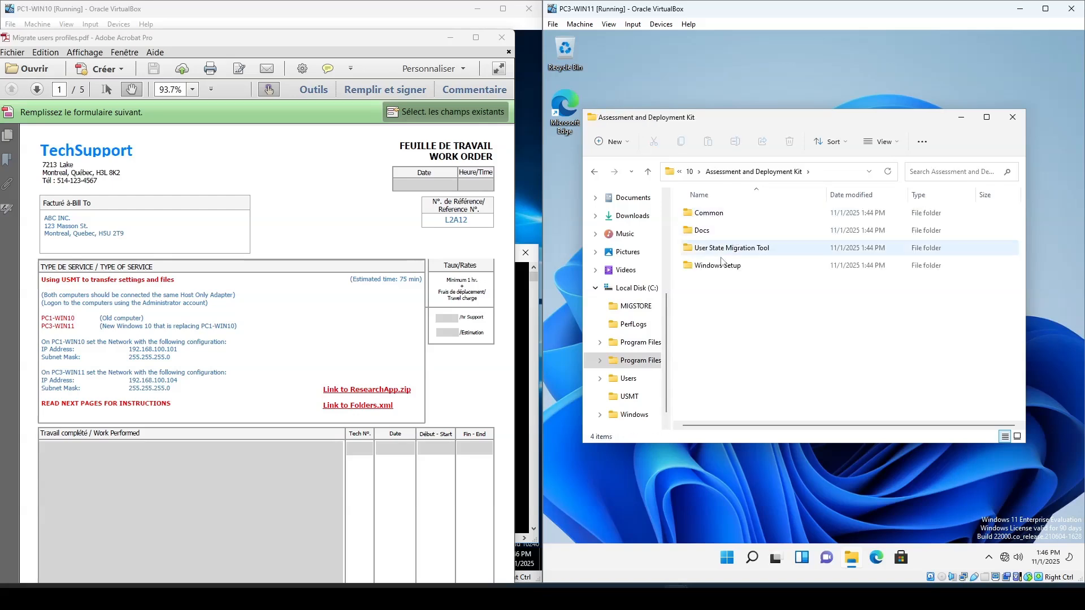
double_click(752, 253)
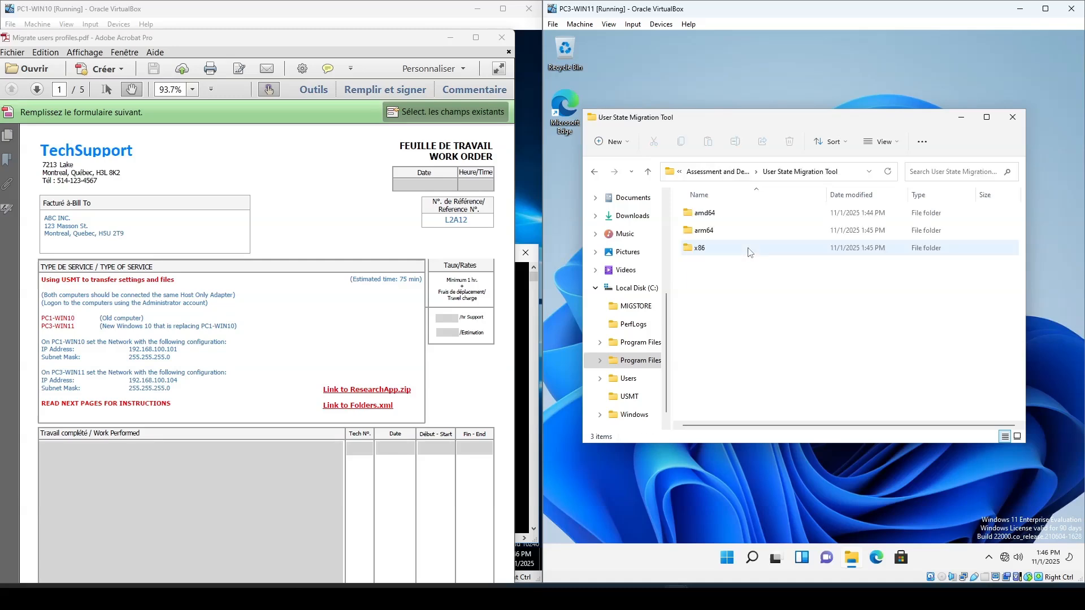
double_click(705, 219)
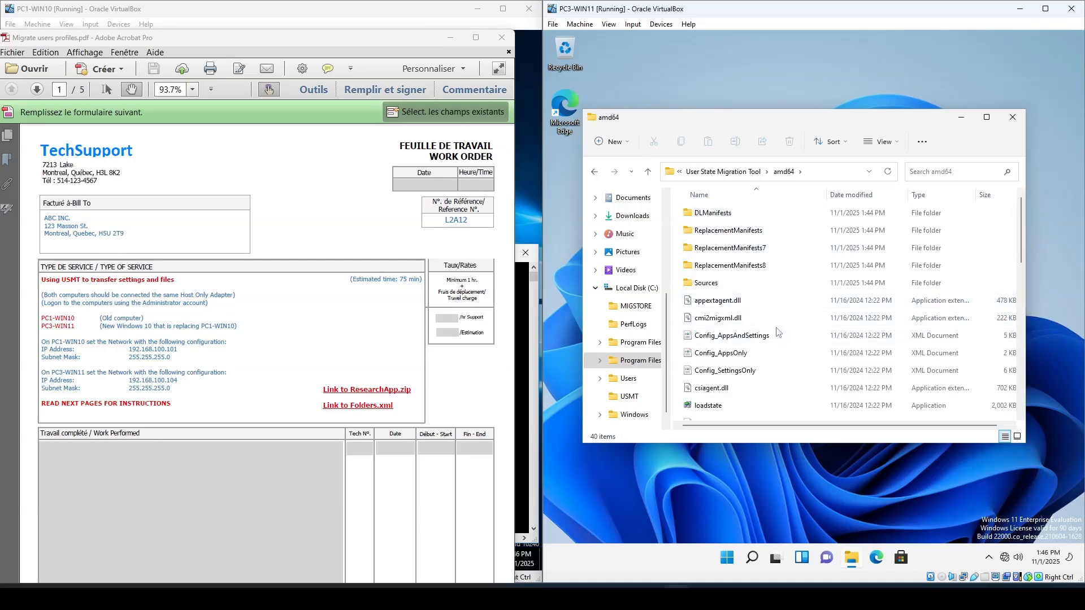
- Copy all contents of the amd64 folder into C:\USMT on PC3-WIN11 and close File Explorer
key("ctrl+a")
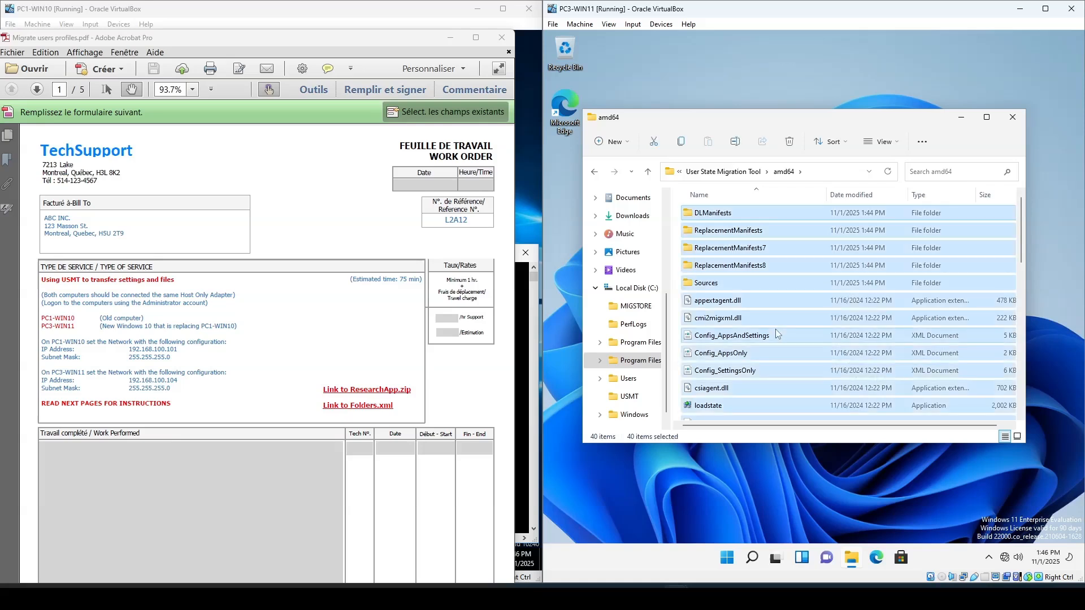
right_click(773, 290)
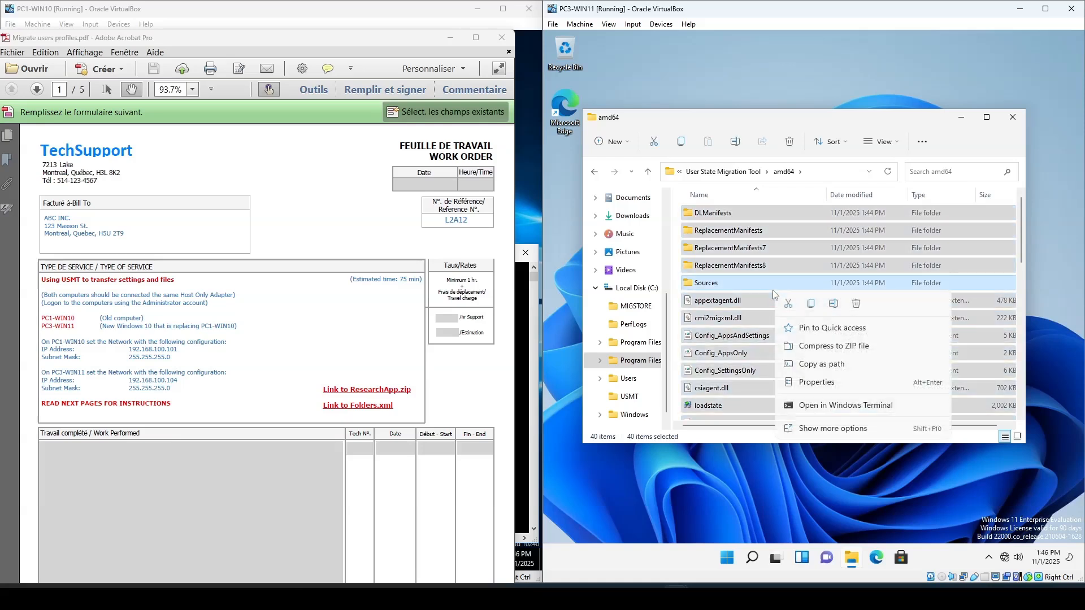
left_click(811, 305)
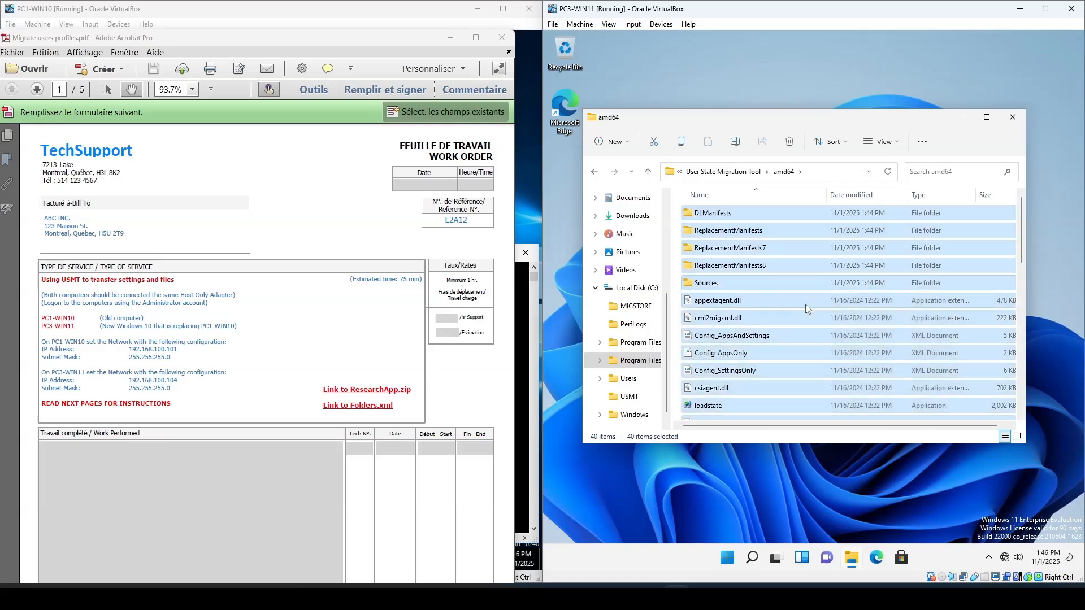
left_click(631, 398)
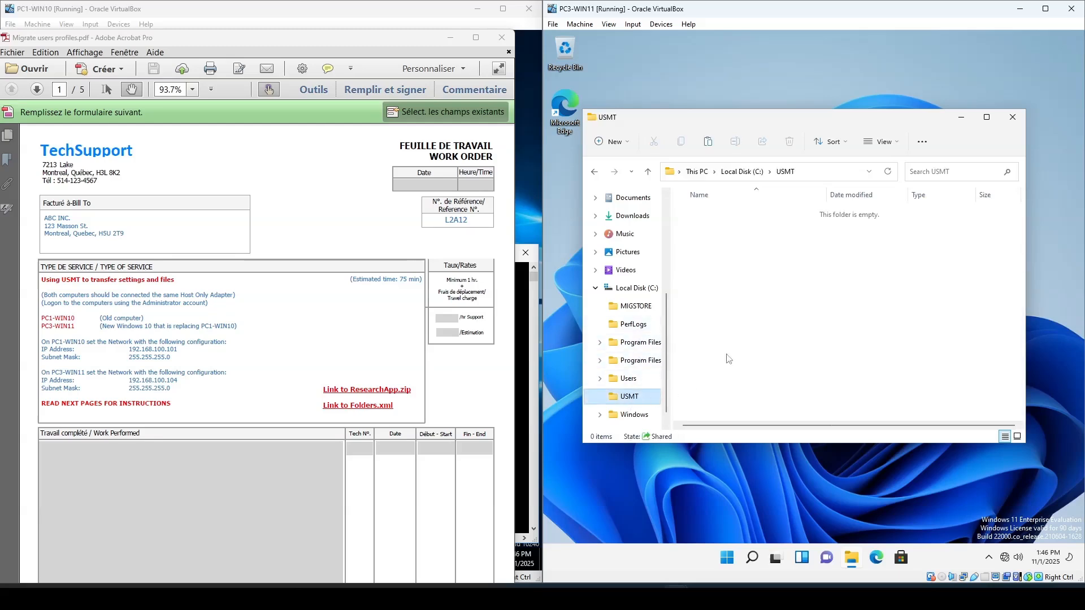
left_click(819, 177)
left_click(717, 236)
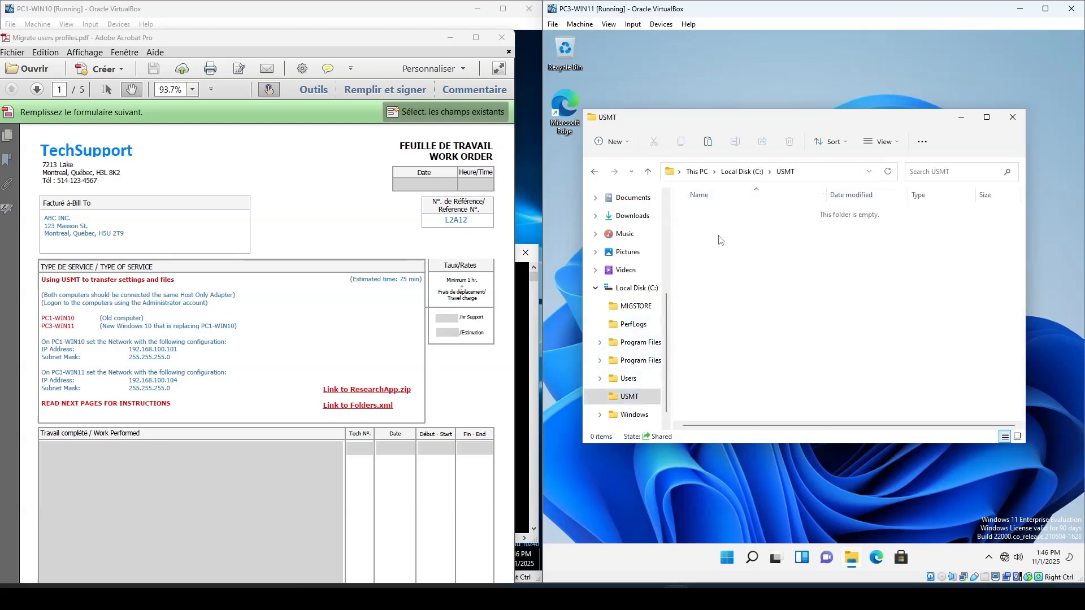
right_click(720, 238)
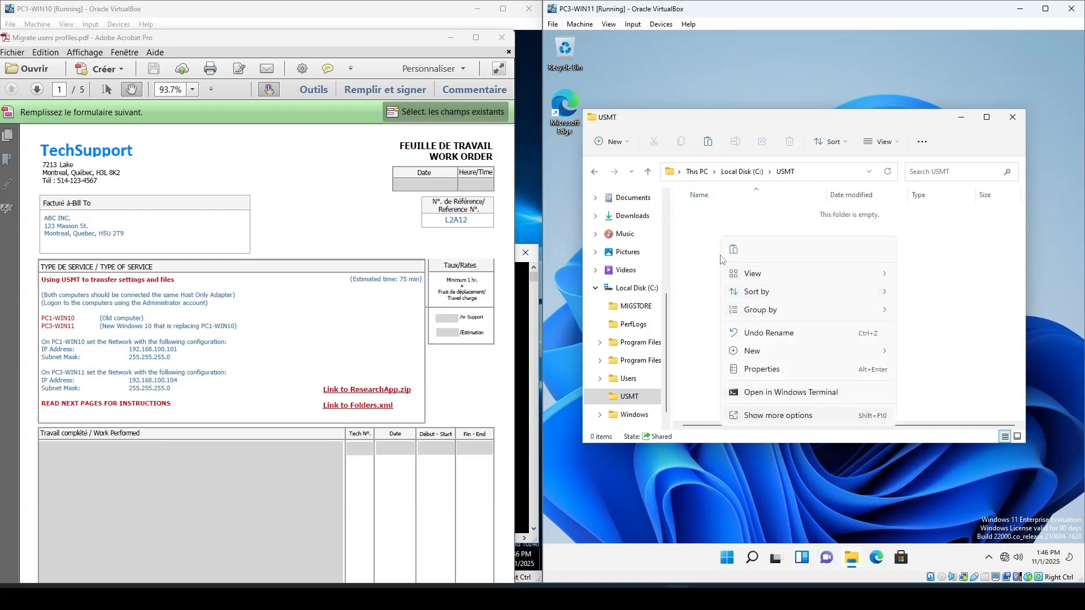
left_click(734, 250)
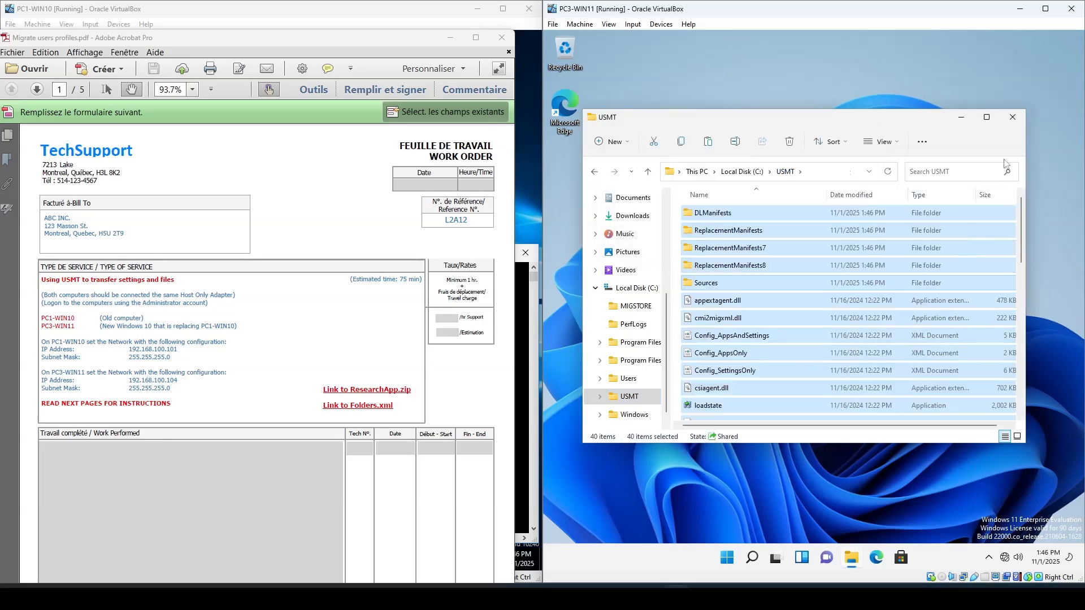
left_click(1012, 117)
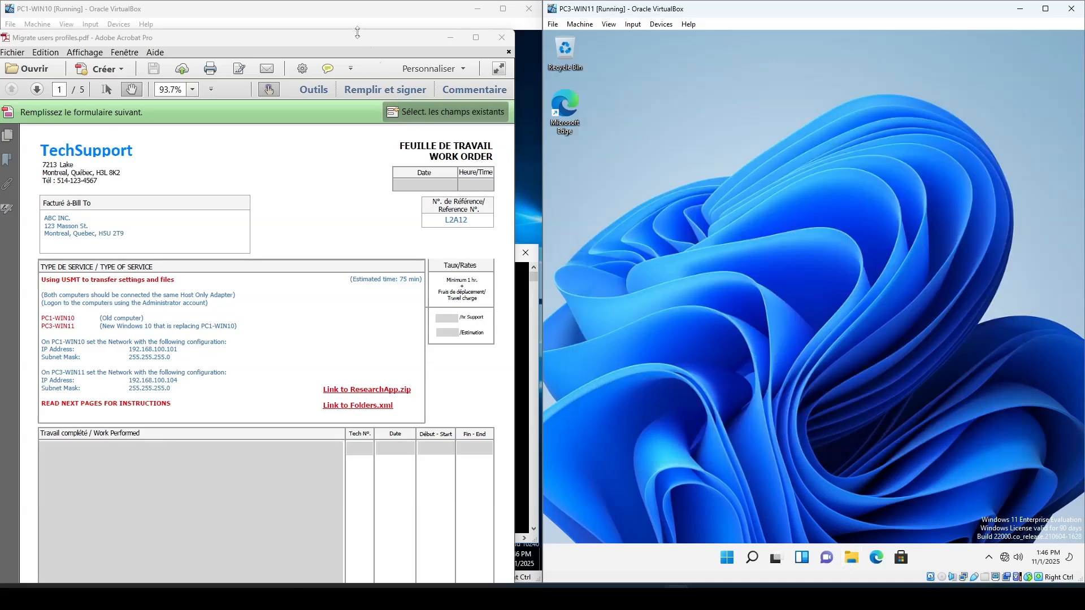
- Open Computer Management on PC1-WIN10 and review the local user accounts under Local Users and Groups
left_click_drag(357, 38, 706, 573)
left_click(474, 253)
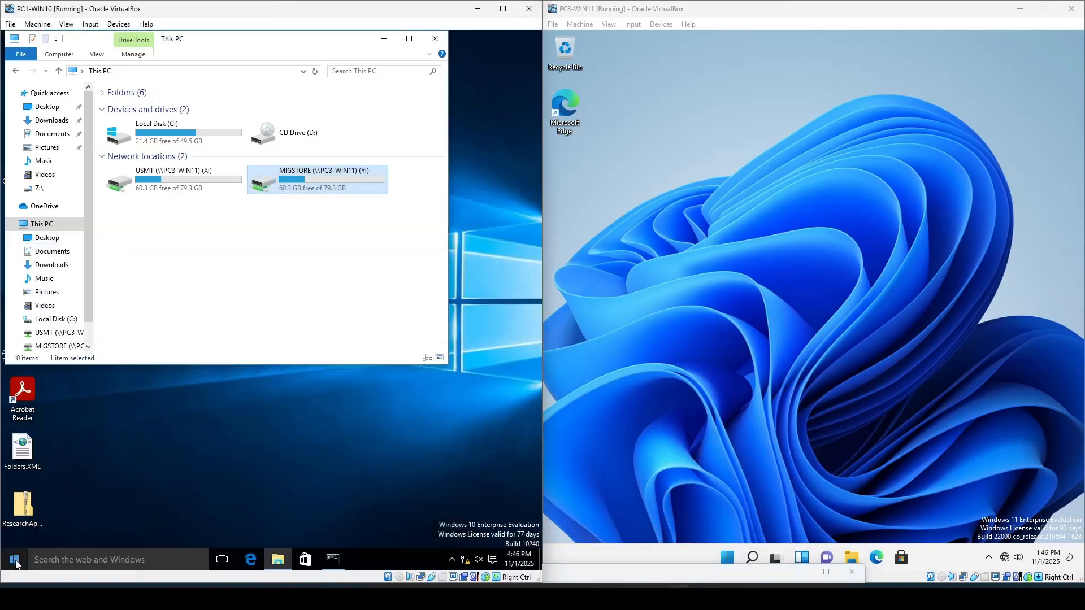
right_click(48, 223)
left_click(74, 249)
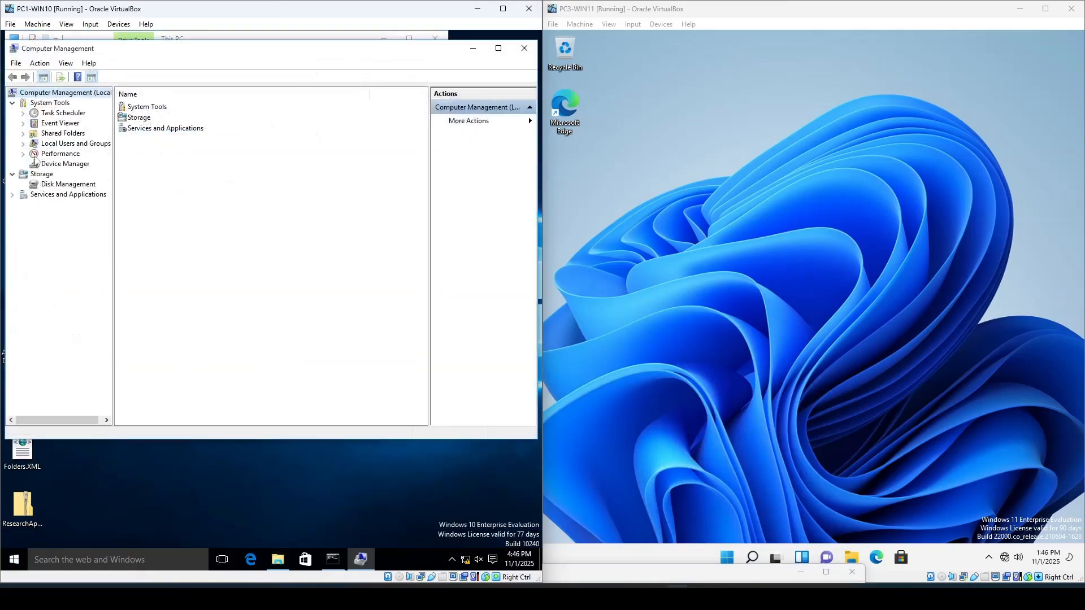
left_click(22, 145)
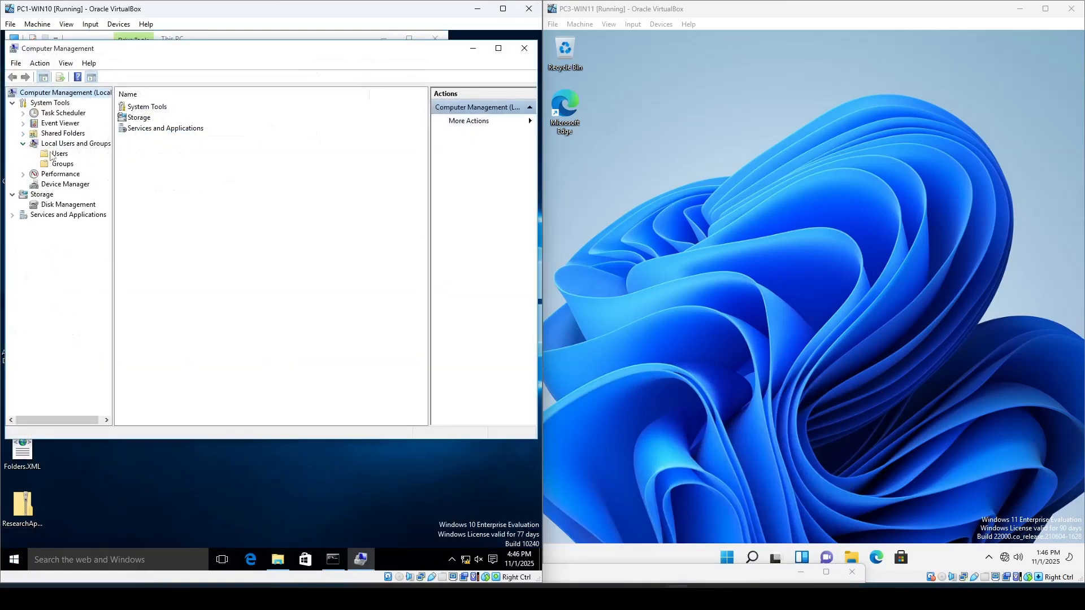
left_click(51, 155)
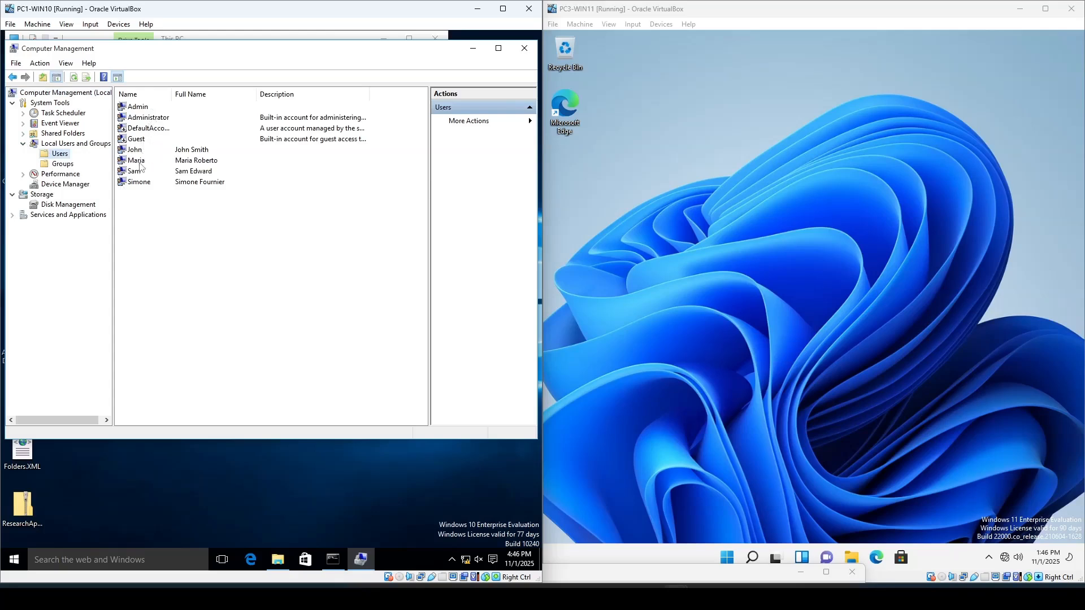
- Open Computer Management on PC3-WIN11, review its local user accounts, and close it
right_click(727, 558)
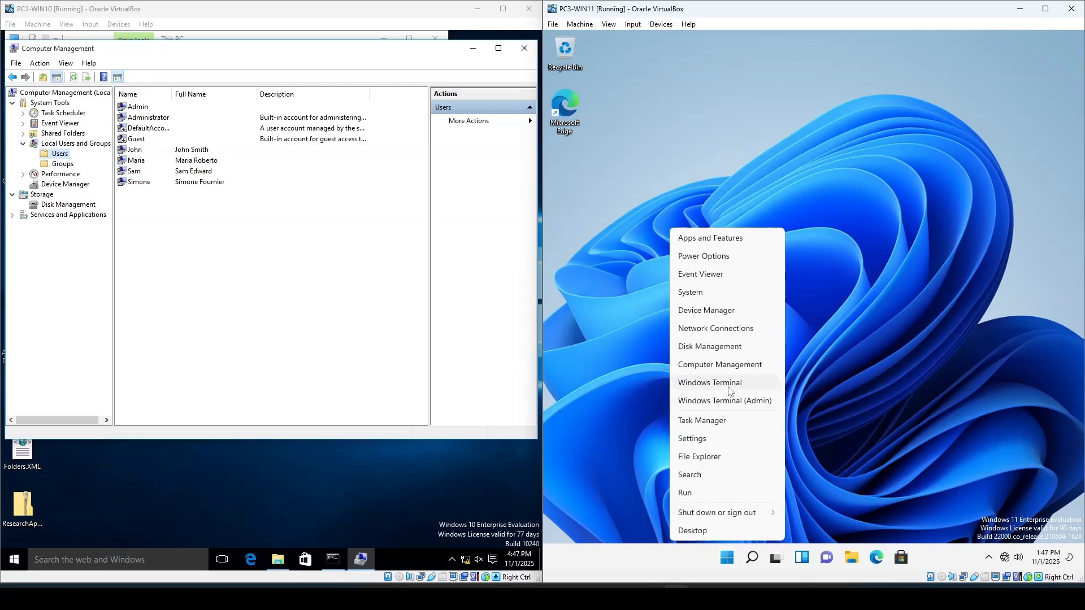
left_click(727, 380)
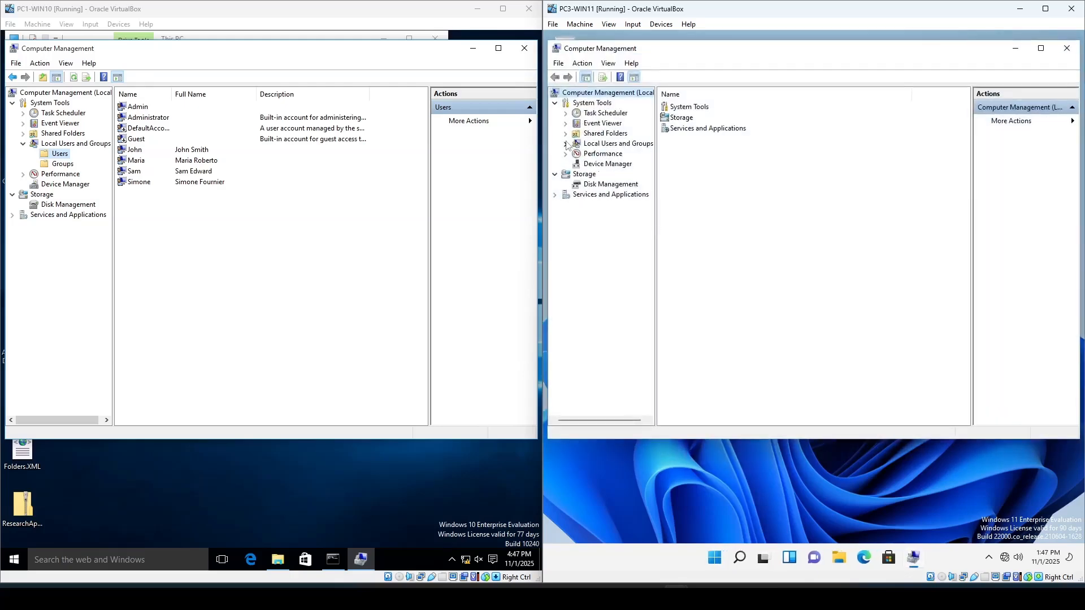
left_click(565, 143)
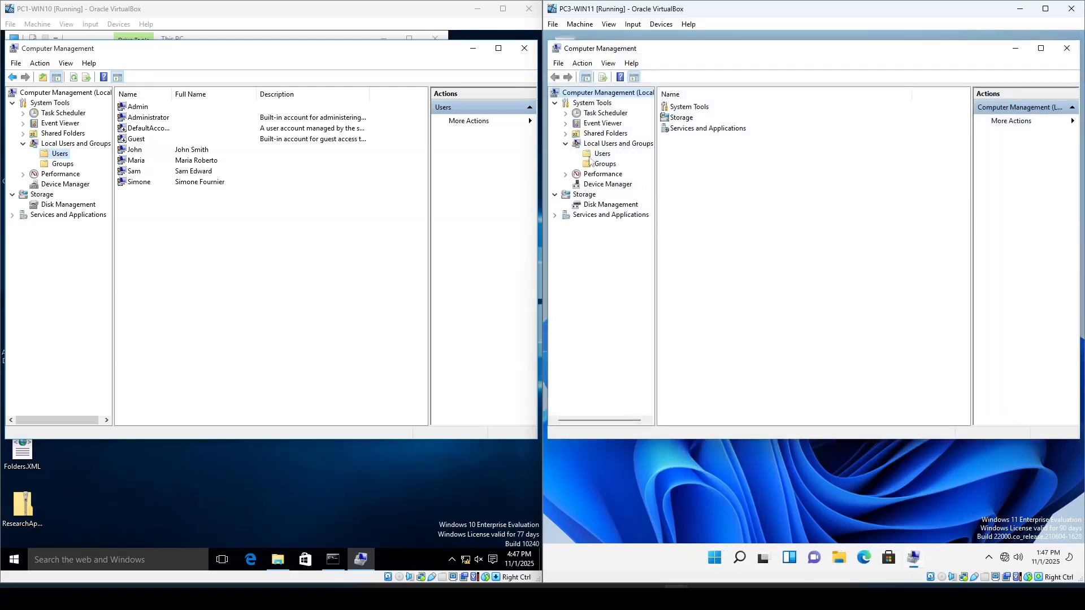
left_click(591, 155)
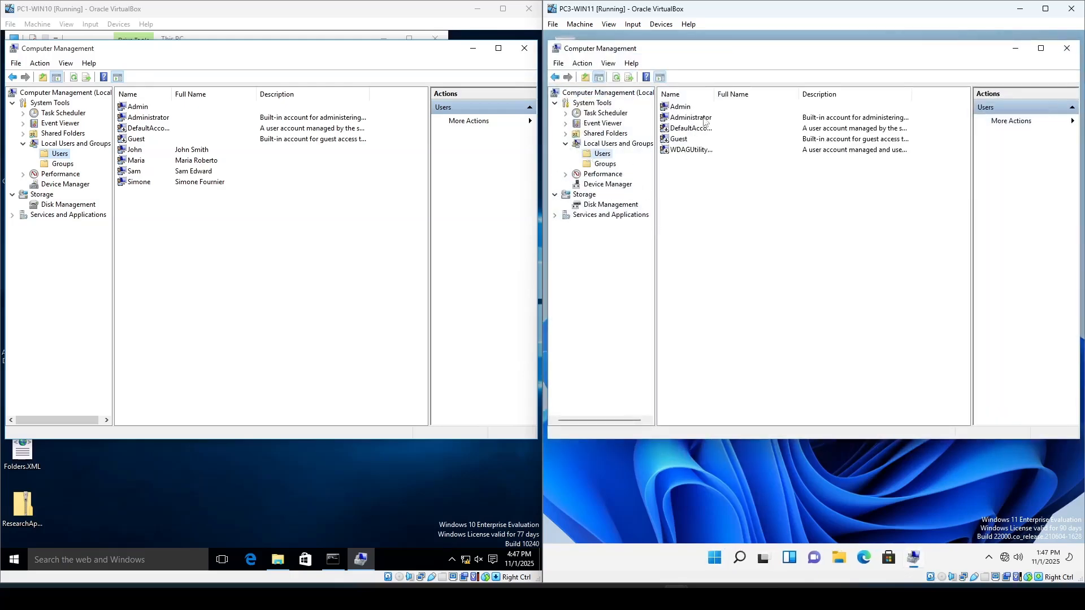
left_click(1074, 53)
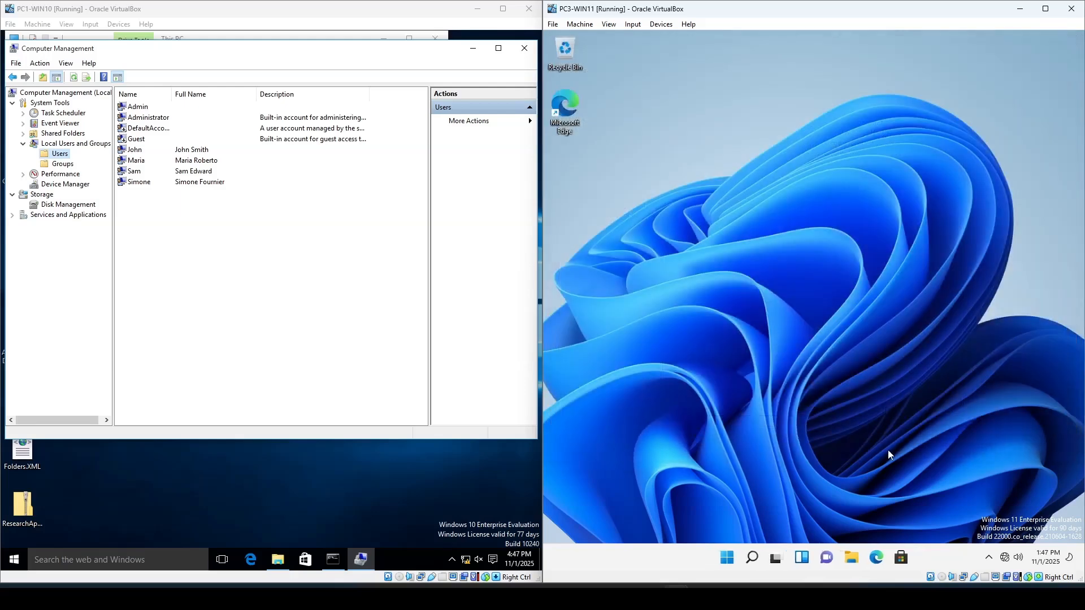
- Open the Local Disk (C:) drive on PC1-WIN10 in File Explorer and reposition the window
left_click(473, 48)
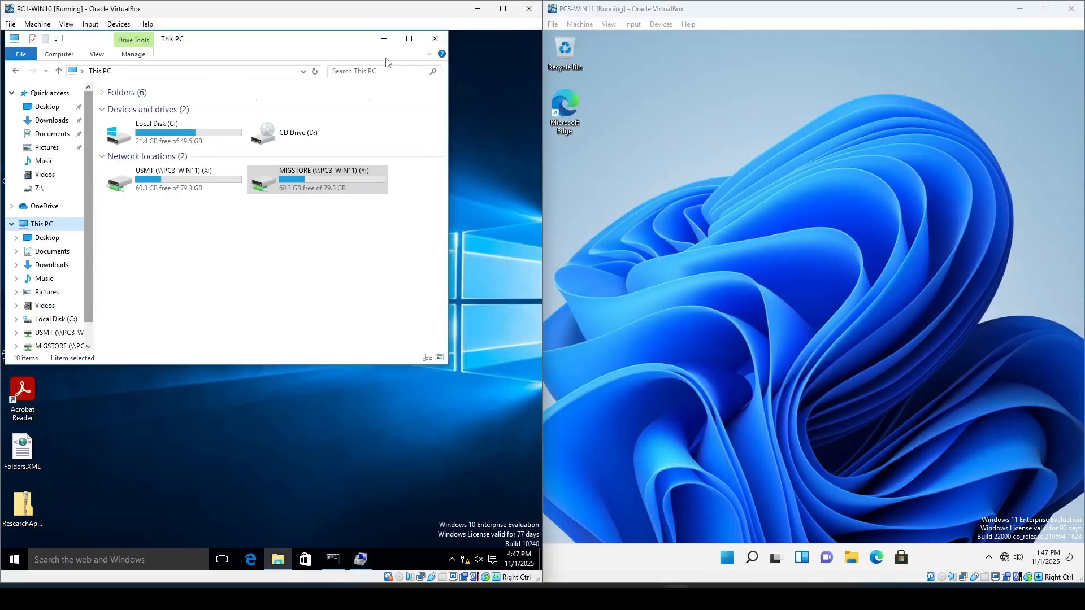
left_click(171, 131)
double_click(171, 131)
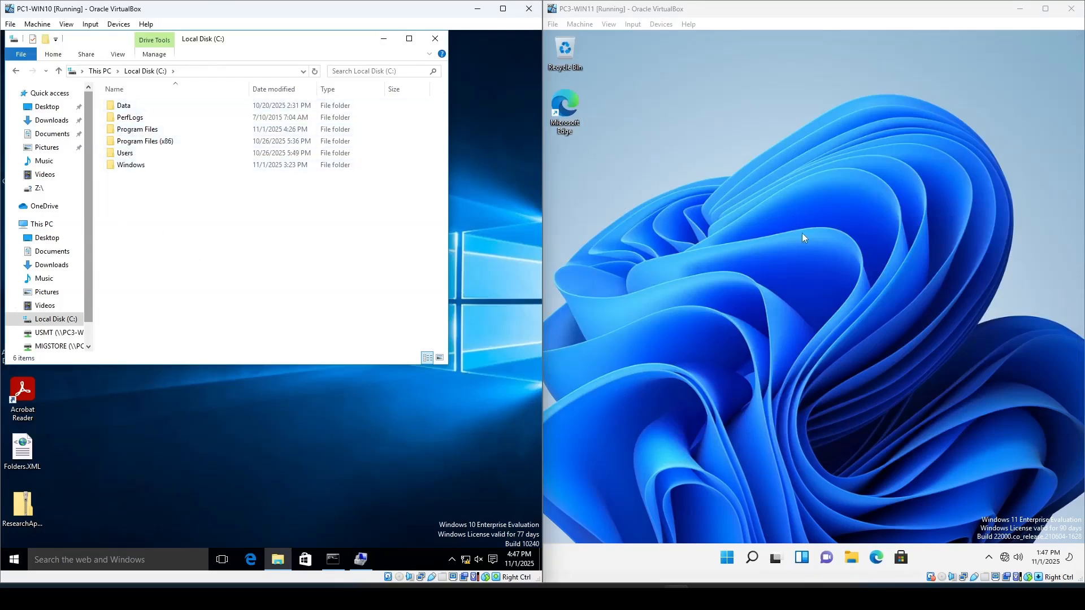
left_click_drag(229, 48, 282, 89)
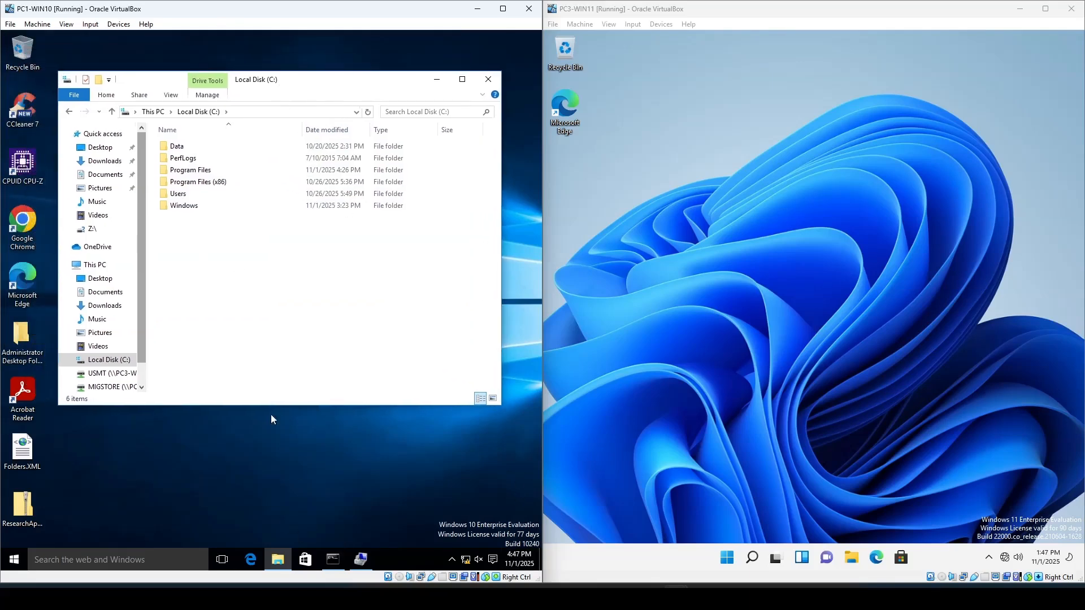
- Bring the Migrate users profiles work order PDF back into view and reposition it
left_click(604, 598)
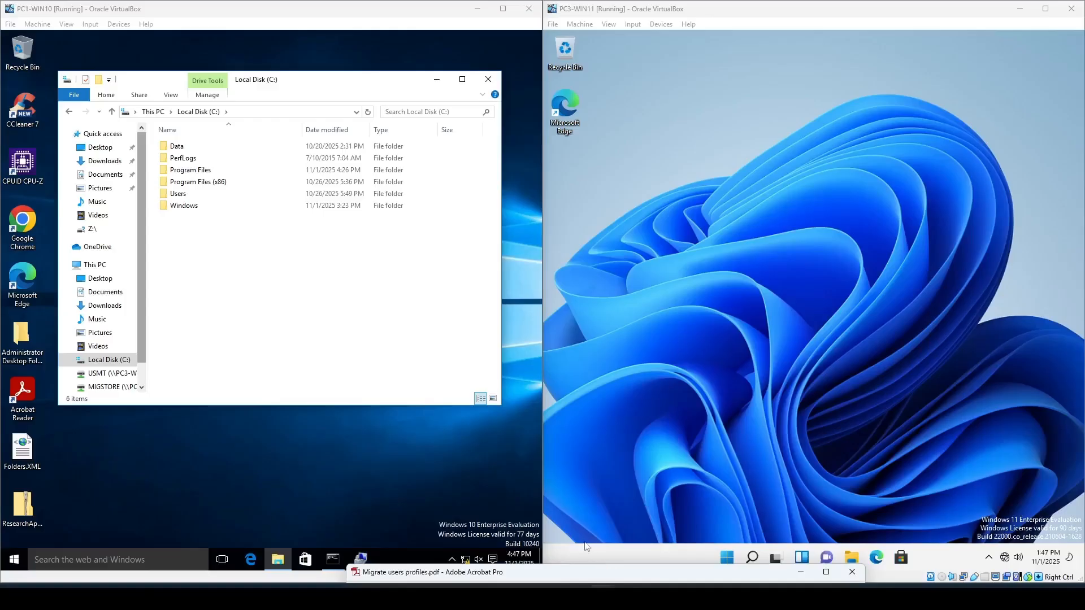
left_click(458, 386)
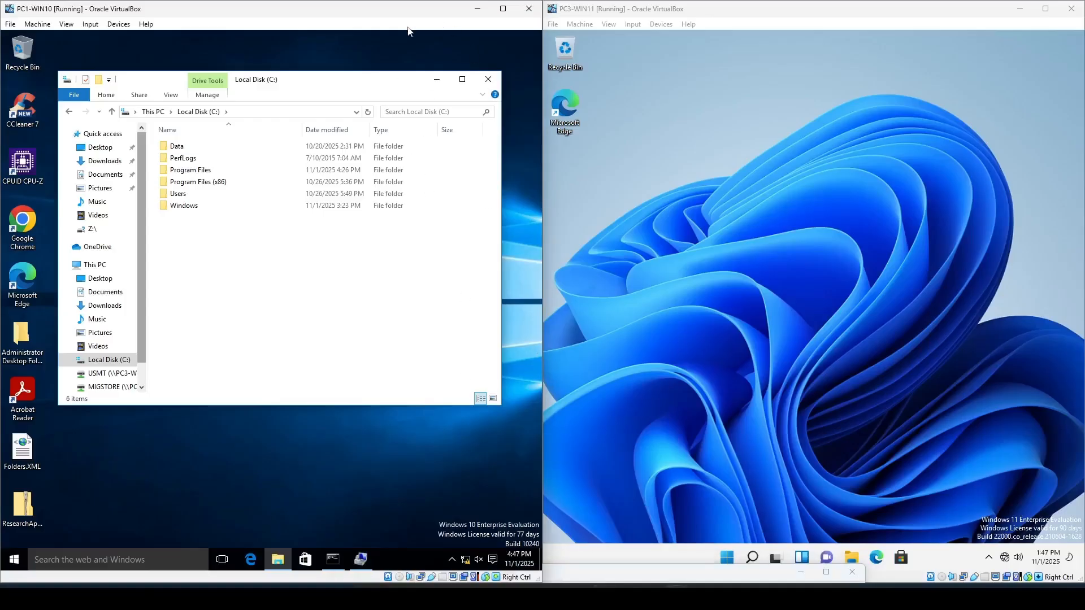
mouse_move(410, 4)
left_mouse_down()
mouse_move(427, 68)
mouse_move(403, 6)
left_mouse_up()
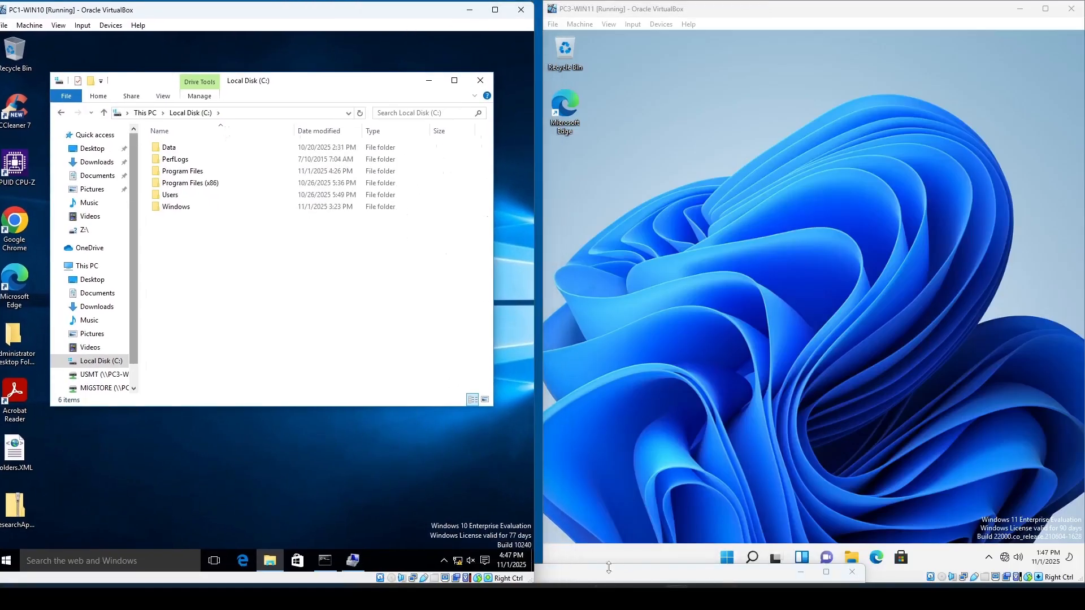
left_click(604, 591)
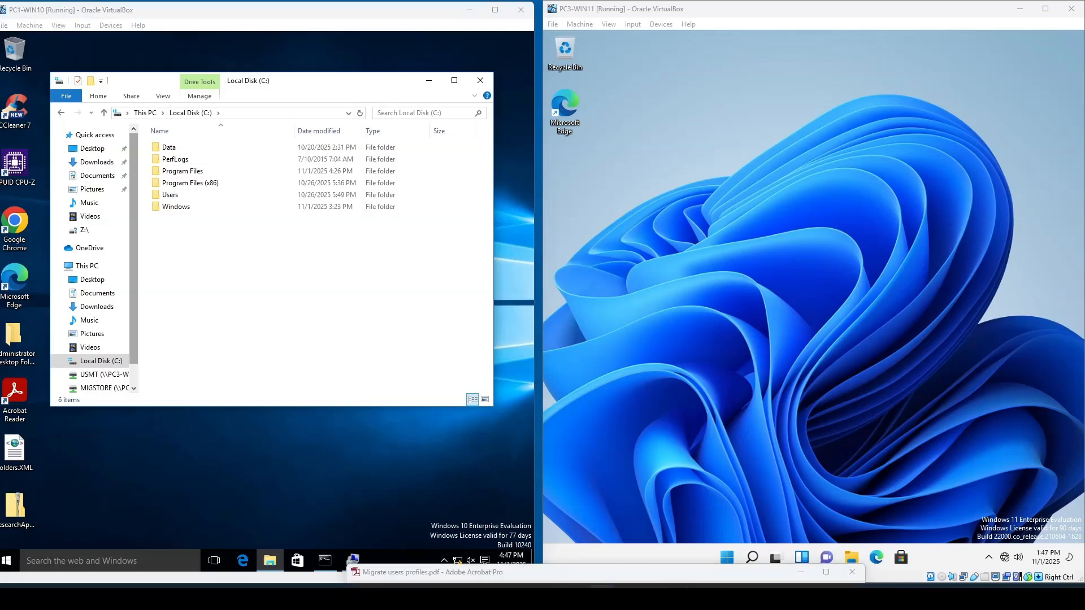
right_click(604, 590)
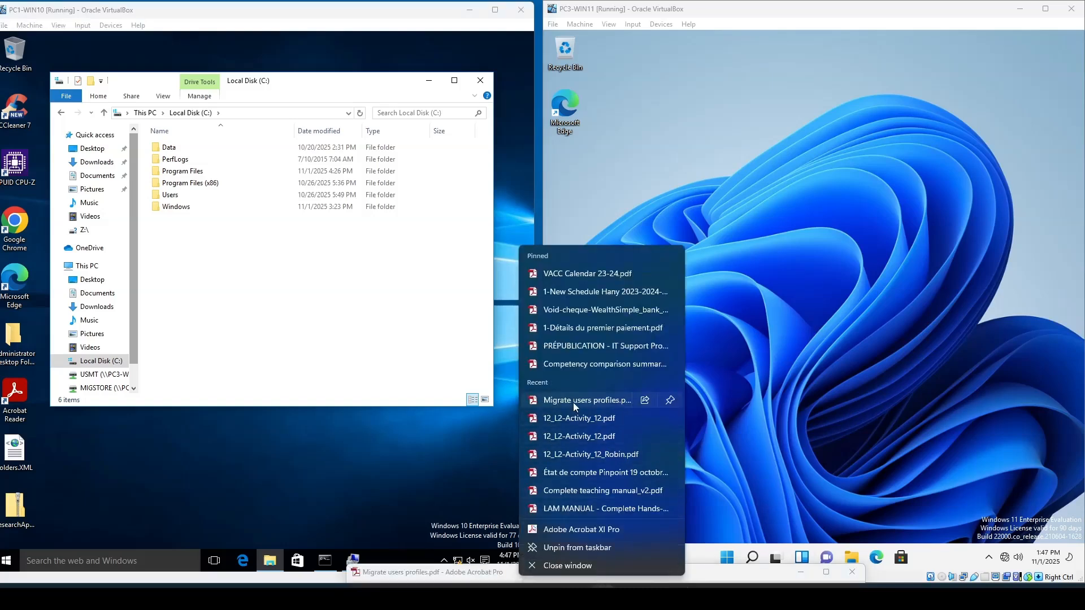
left_click(574, 403)
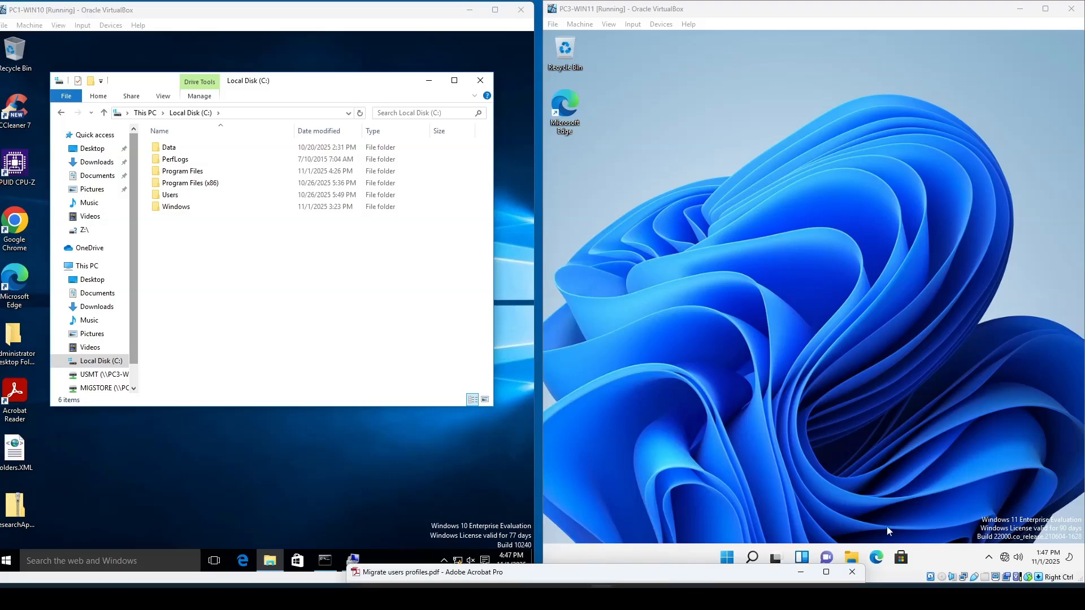
left_click_drag(763, 572, 587, 78)
scroll(549, 449, "down", 2)
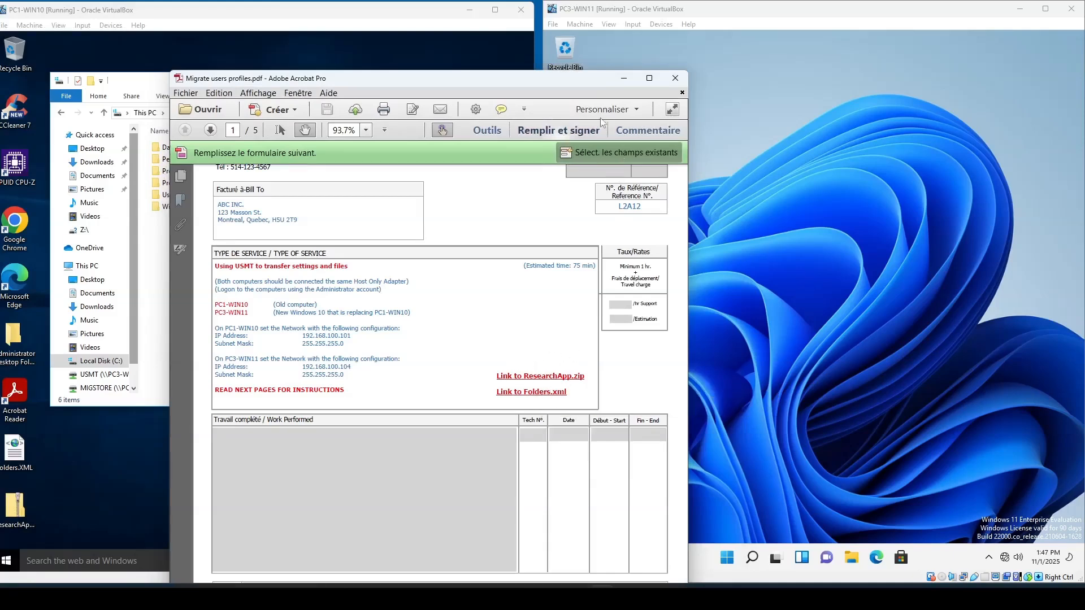
left_click_drag(559, 83, 731, 97)
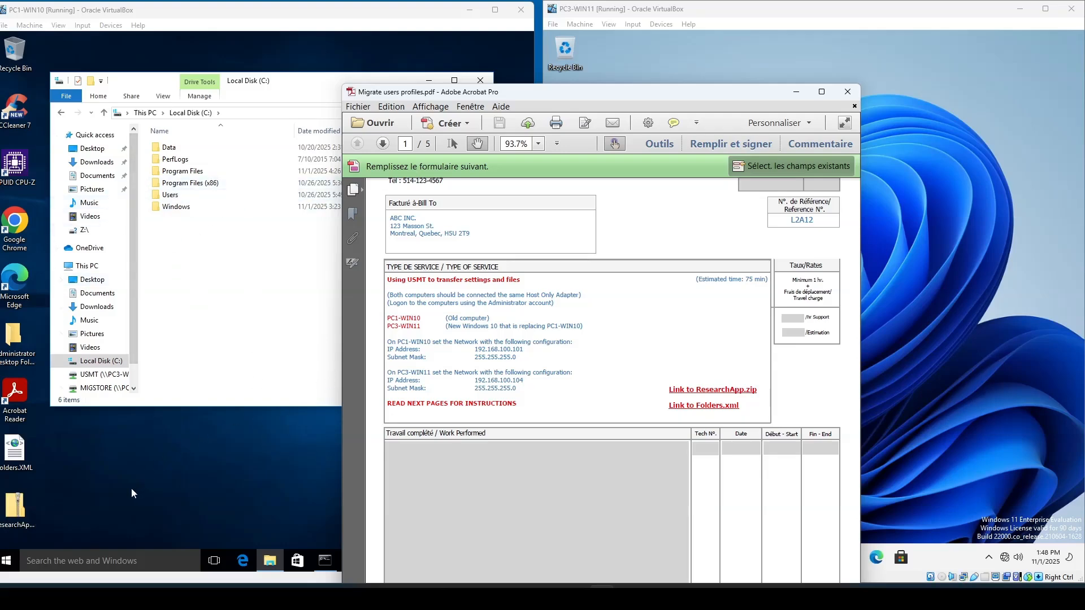
- Extract ResearchApp.zip on the PC1-WIN10 desktop into a ResearchApp folder using 7-Zip
left_click_drag(18, 513, 94, 500)
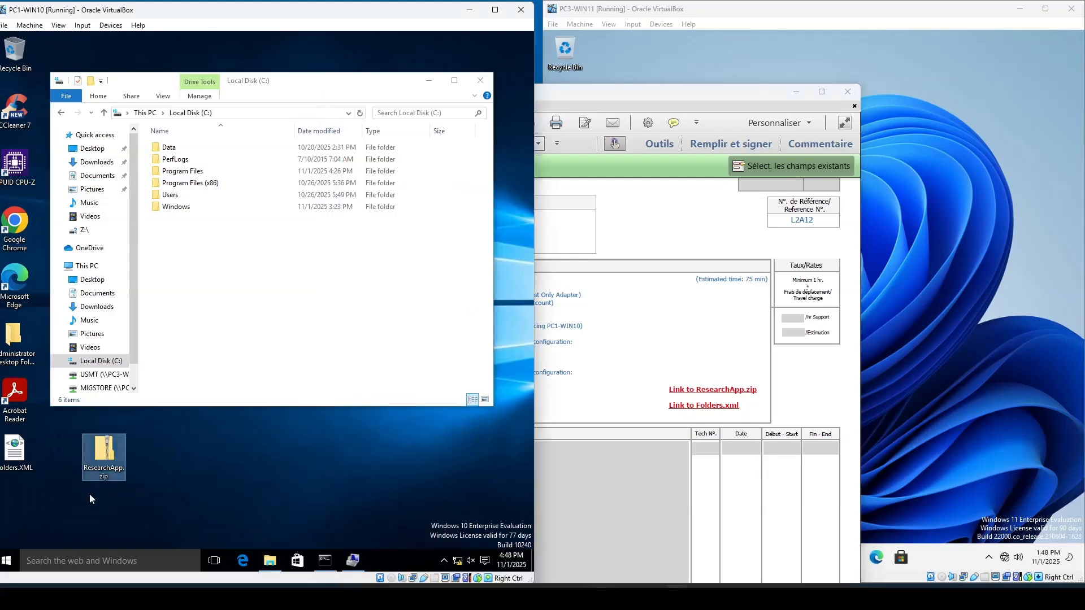
right_click(108, 455)
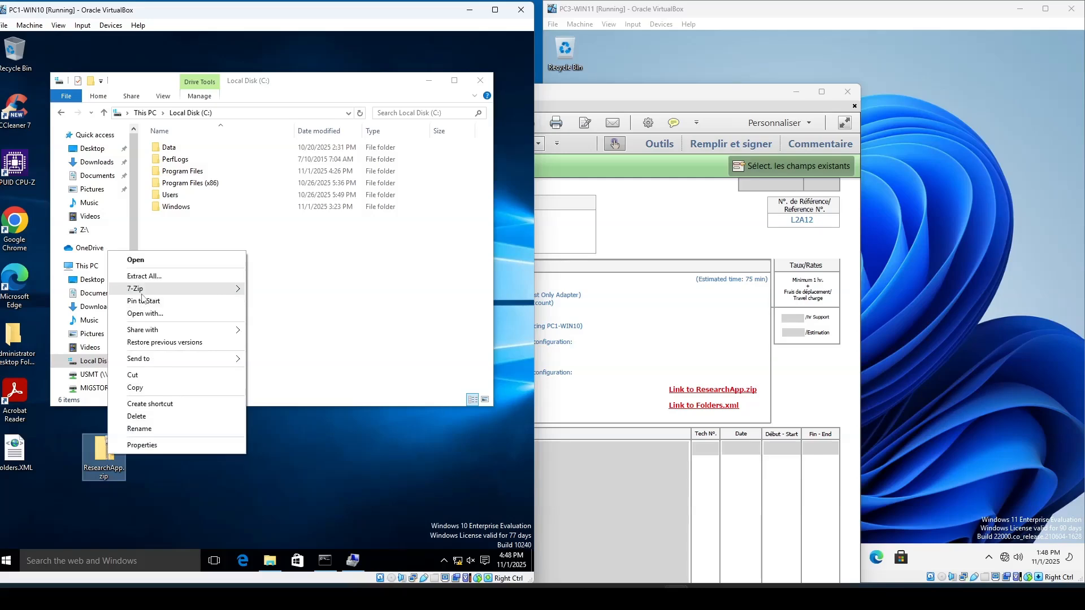
mouse_move(235, 289)
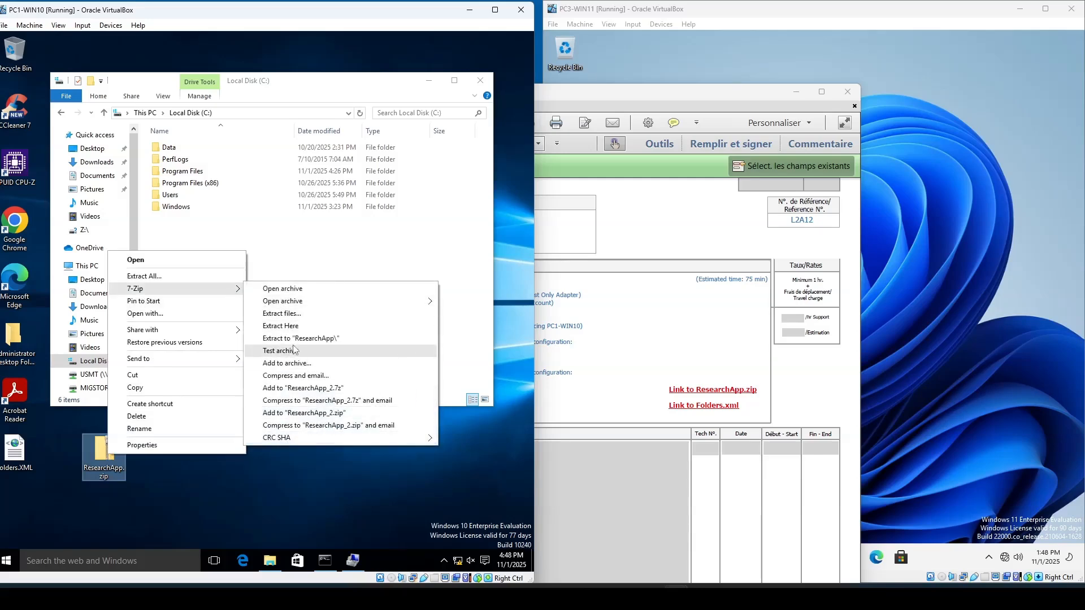
left_click(300, 339)
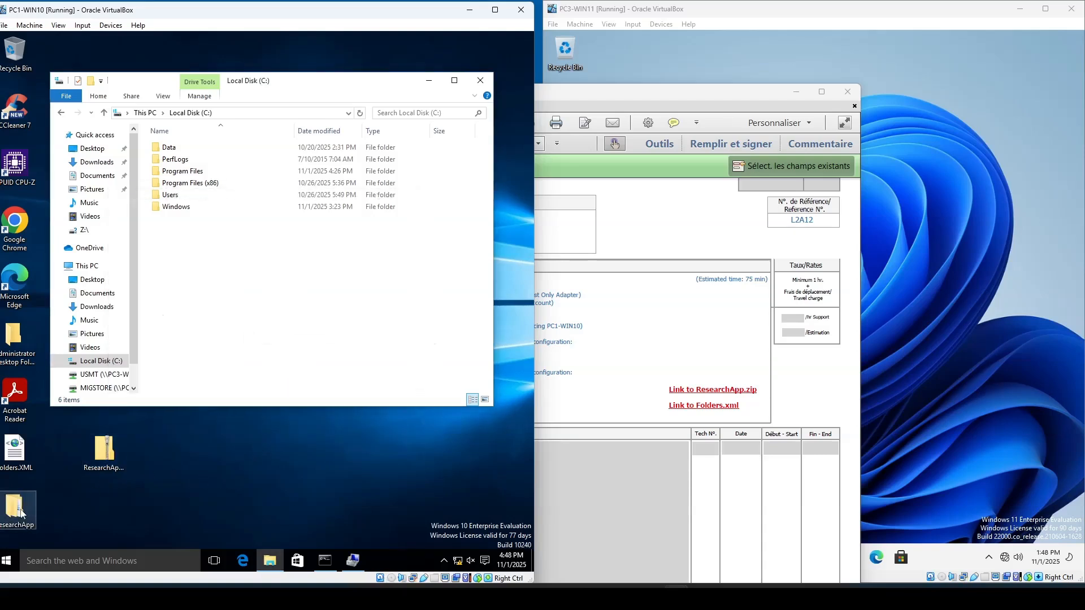
- Open the extracted ResearchApp folder to check its contents, then close it
left_click(20, 511)
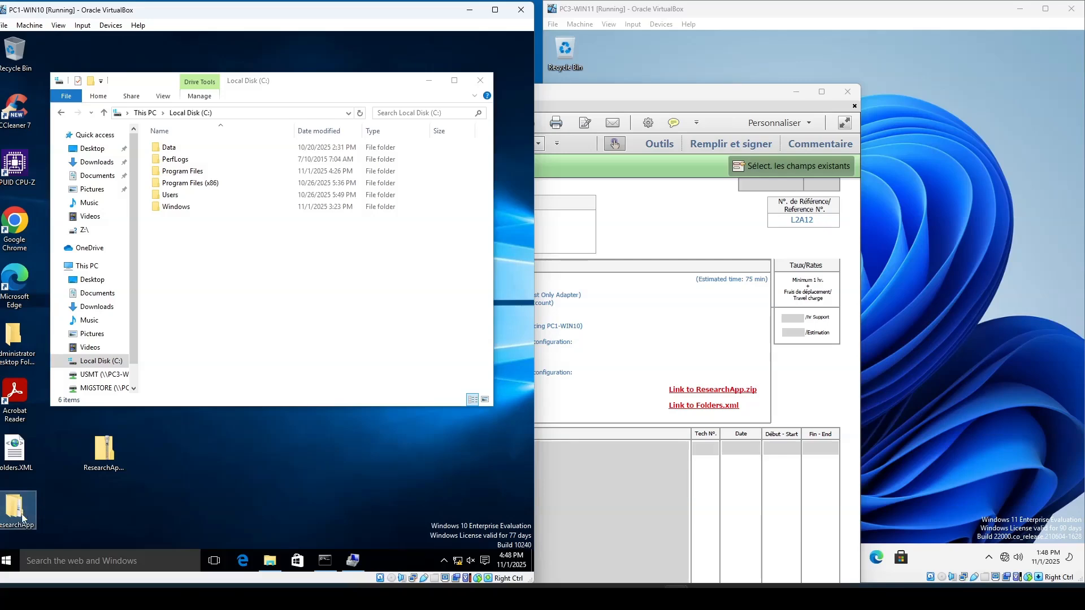
double_click(26, 504)
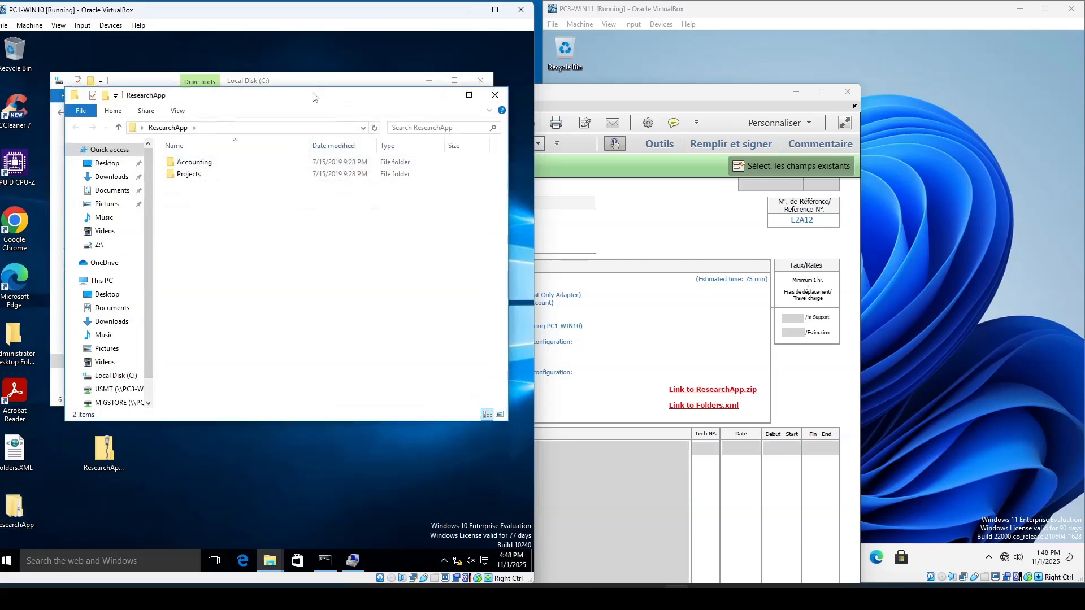
left_click(495, 96)
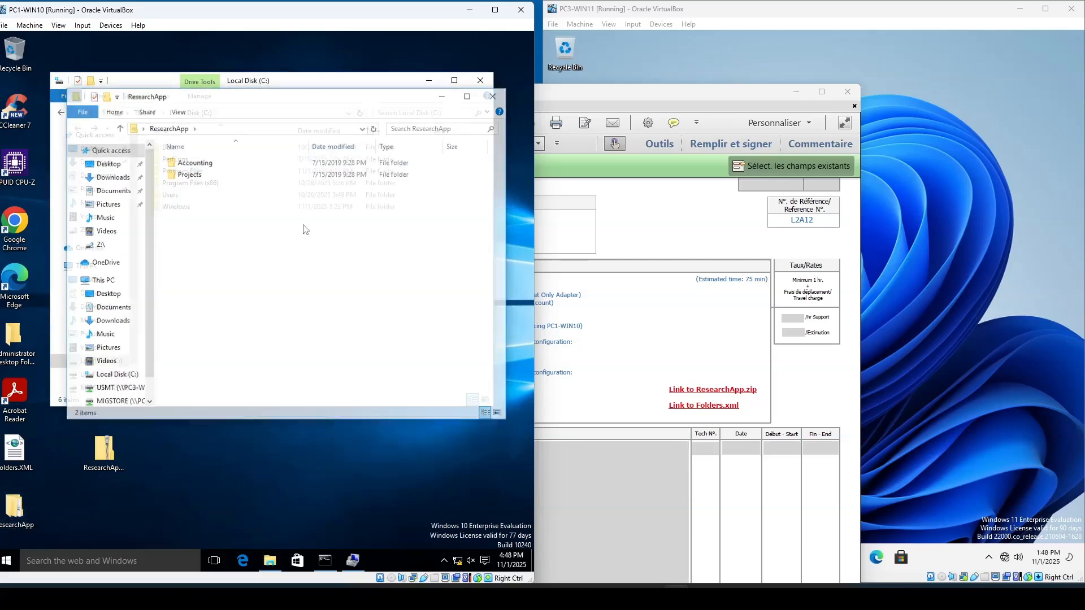
- Move the extracted ResearchApp folder from the desktop into the root of C:, and delete ResearchApp.zip from the desktop
left_click_drag(15, 509, 197, 269)
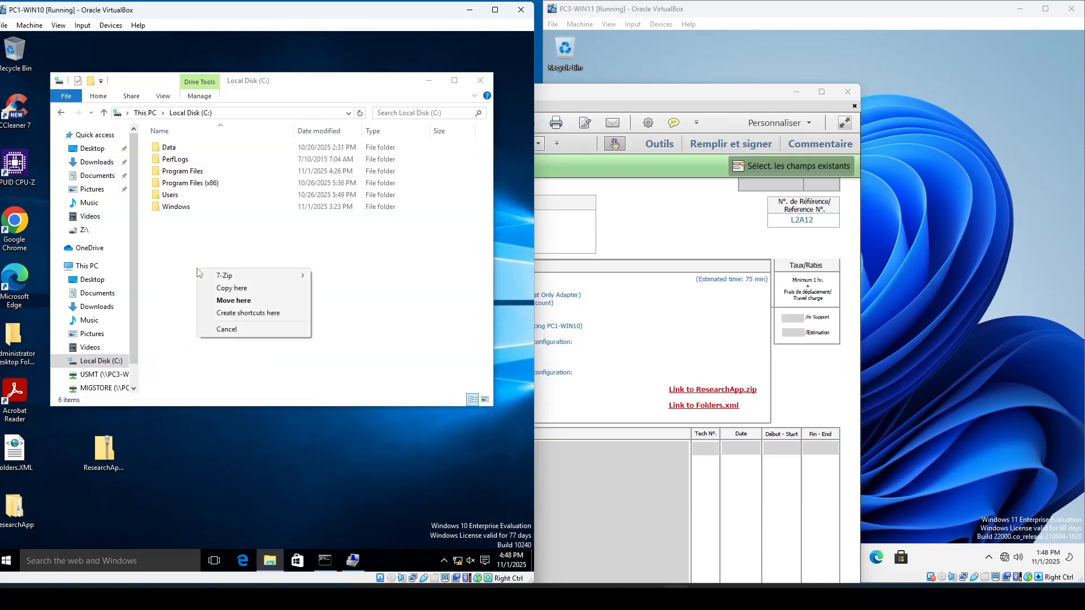
left_click(220, 301)
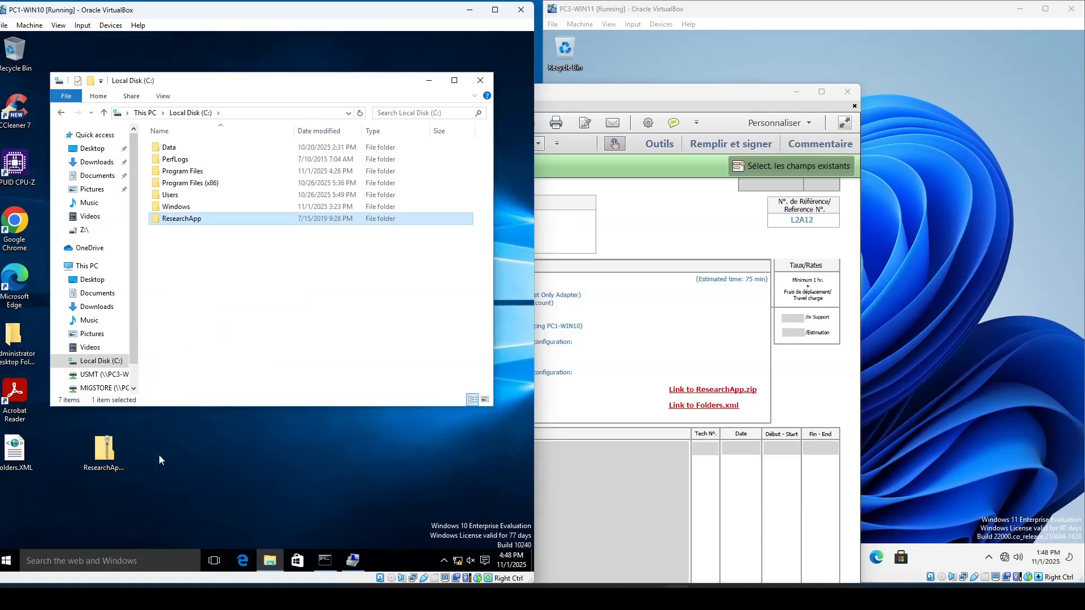
left_click_drag(106, 452, 15, 81)
- Browse C:\ResearchApp and its Projects subfolders, then return to Local Disk (C:)
double_click(183, 220)
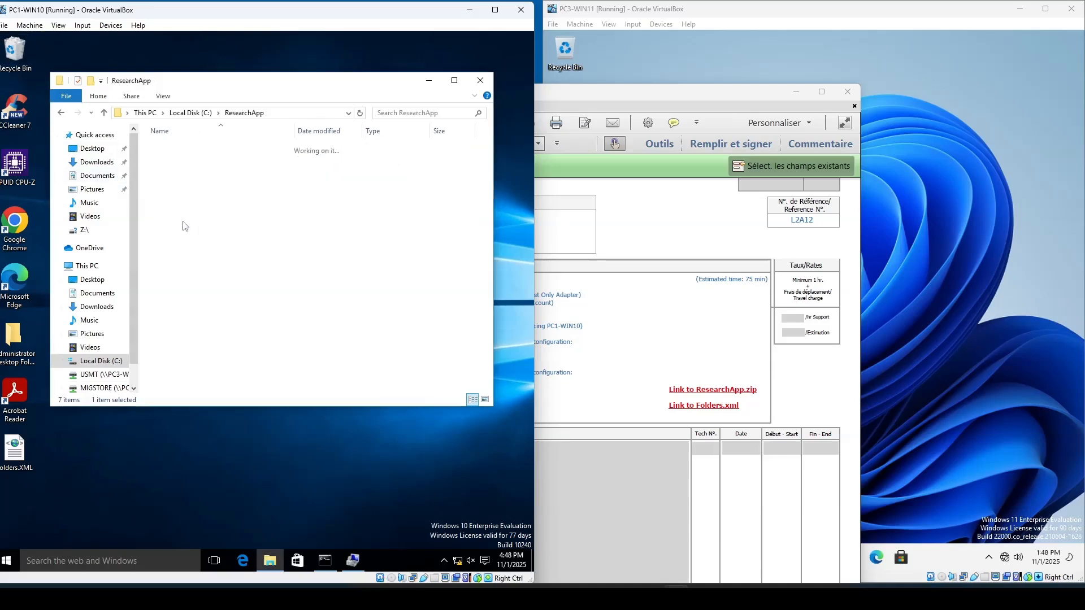
double_click(180, 160)
left_click(181, 149)
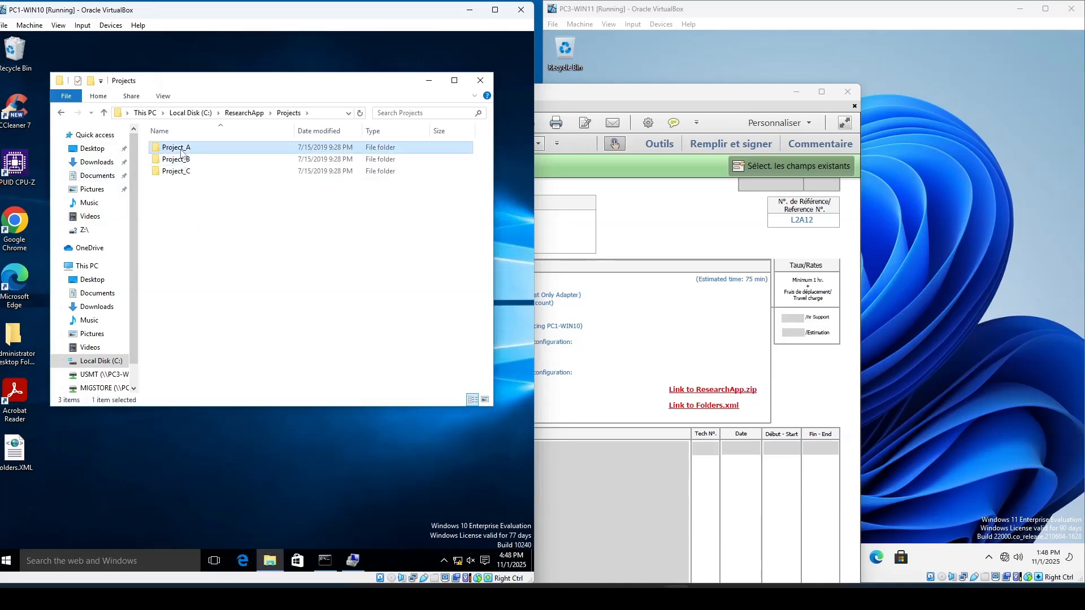
double_click(181, 148)
left_click(243, 113)
left_click(205, 113)
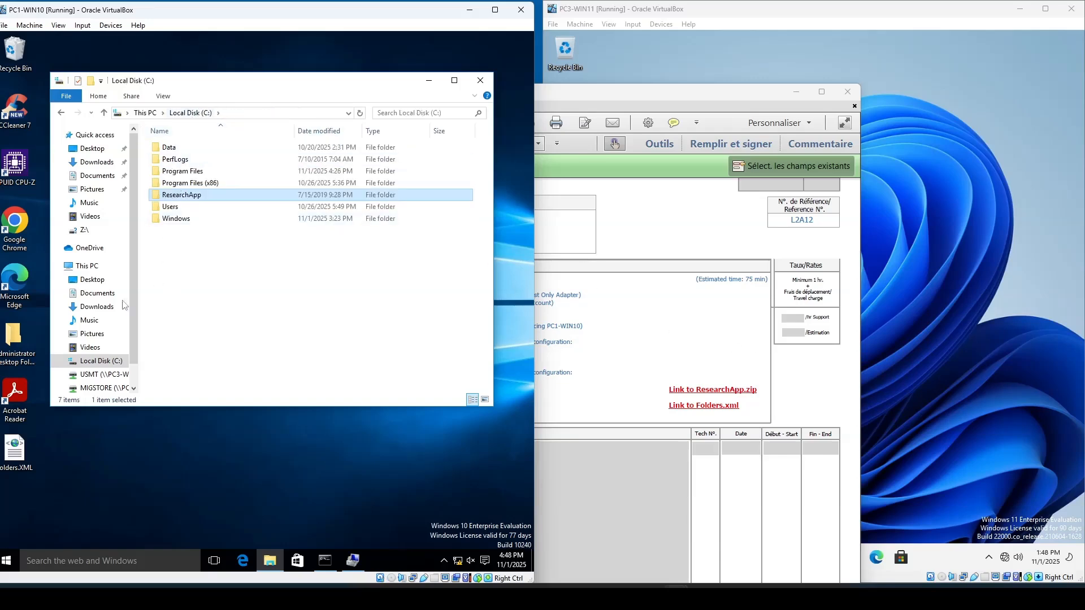
- Open Folders.XML in Notepad to examine the C:\ResearchApp file pattern, then close it
left_click_drag(23, 478, 65, 474)
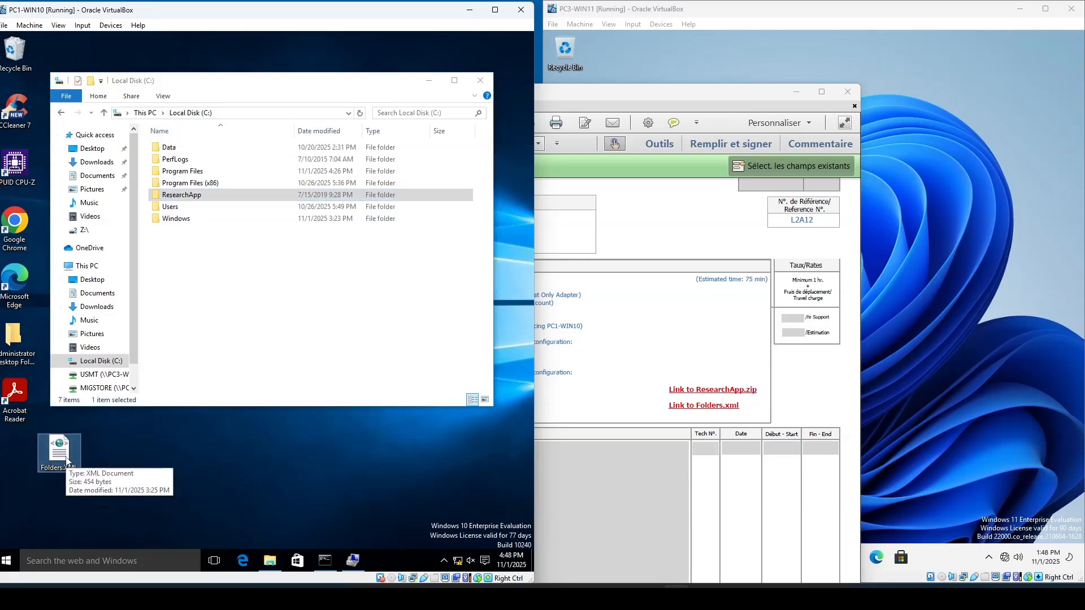
right_click(65, 458)
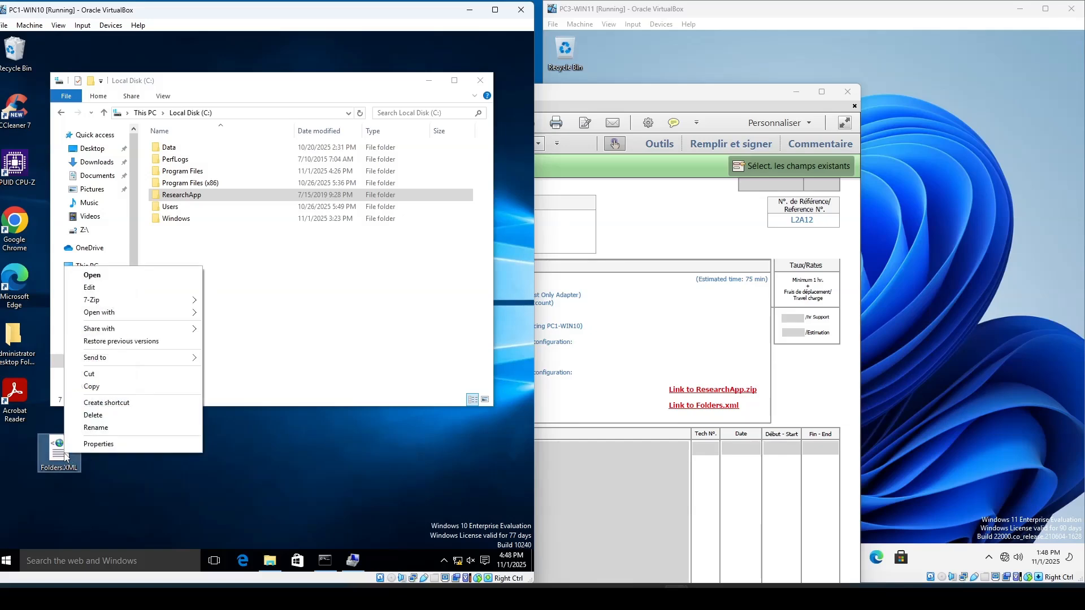
left_click(118, 294)
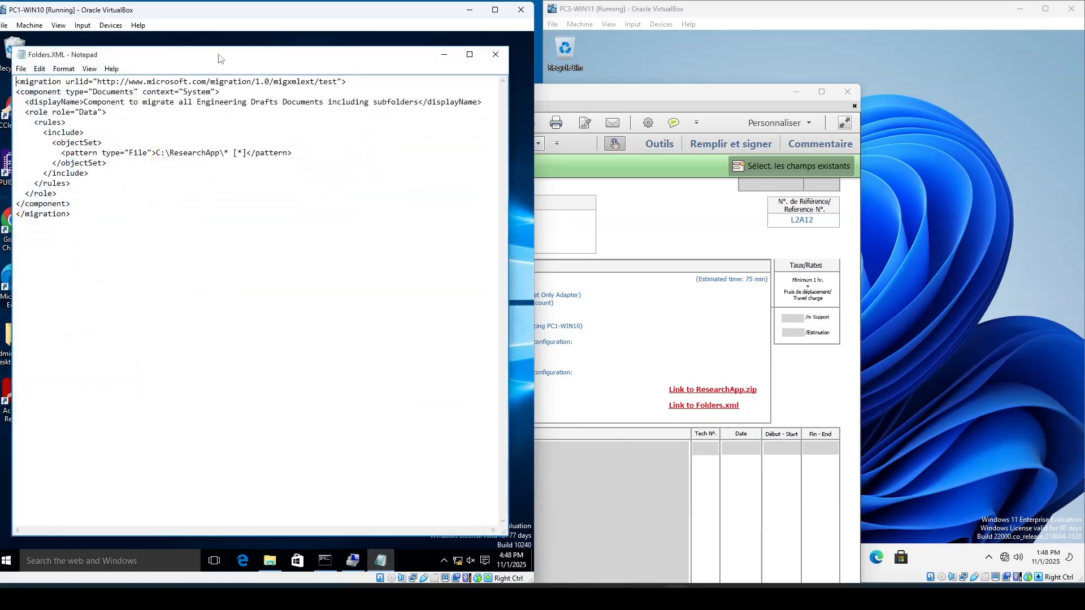
left_click_drag(219, 58, 222, 221)
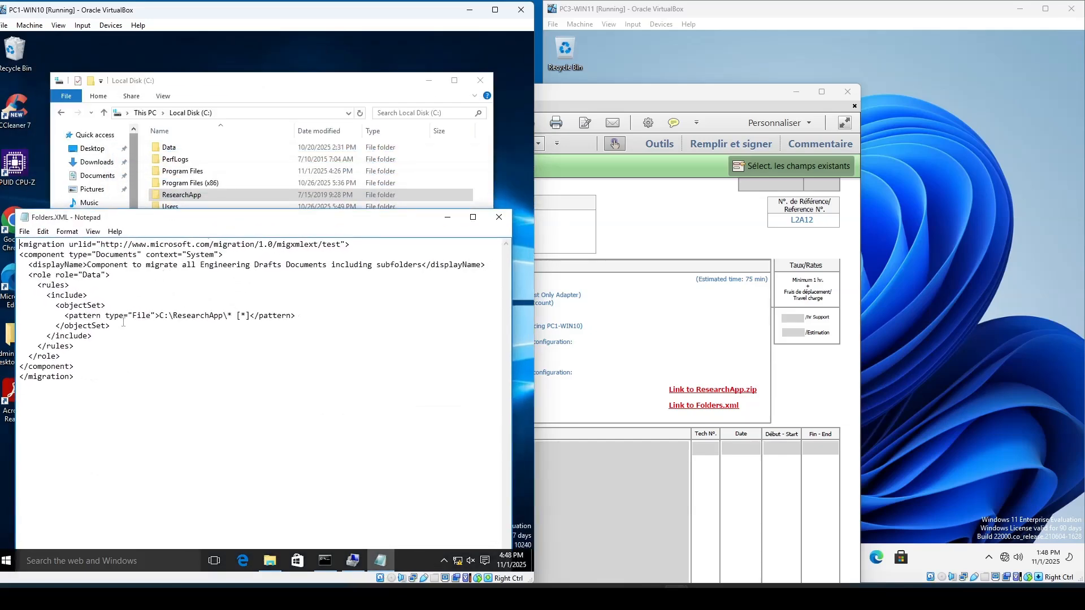
left_click_drag(161, 315, 225, 315)
left_click_drag(249, 220, 255, 255)
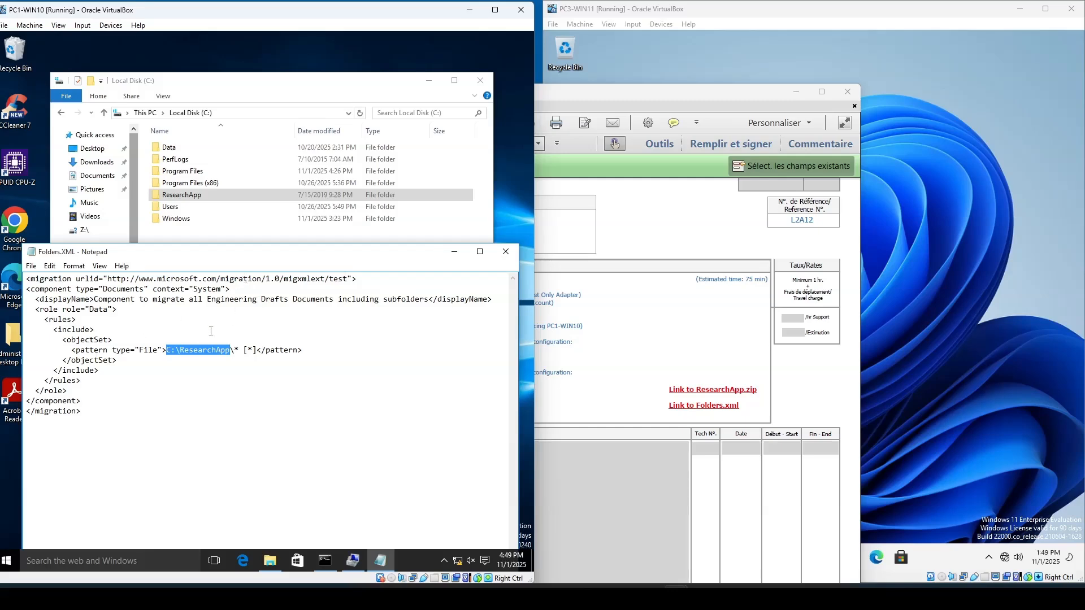
left_click(506, 254)
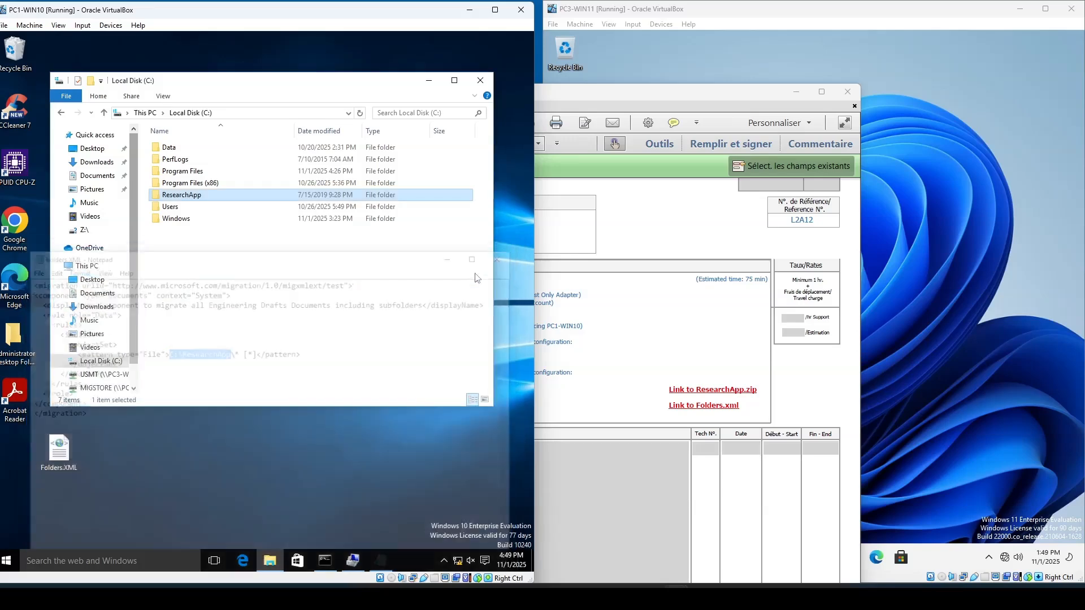
- Read the work order instructions for generating config.xml on PC1-WIN10
left_click_drag(646, 101, 851, 21)
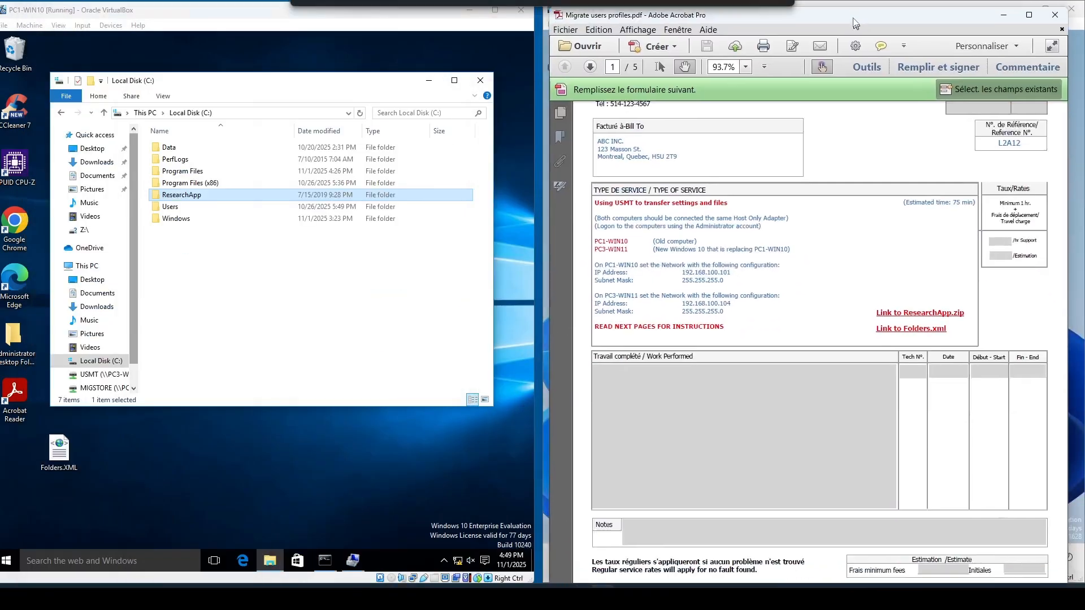
scroll(819, 288, "down", 5)
scroll(819, 288, "down", 10)
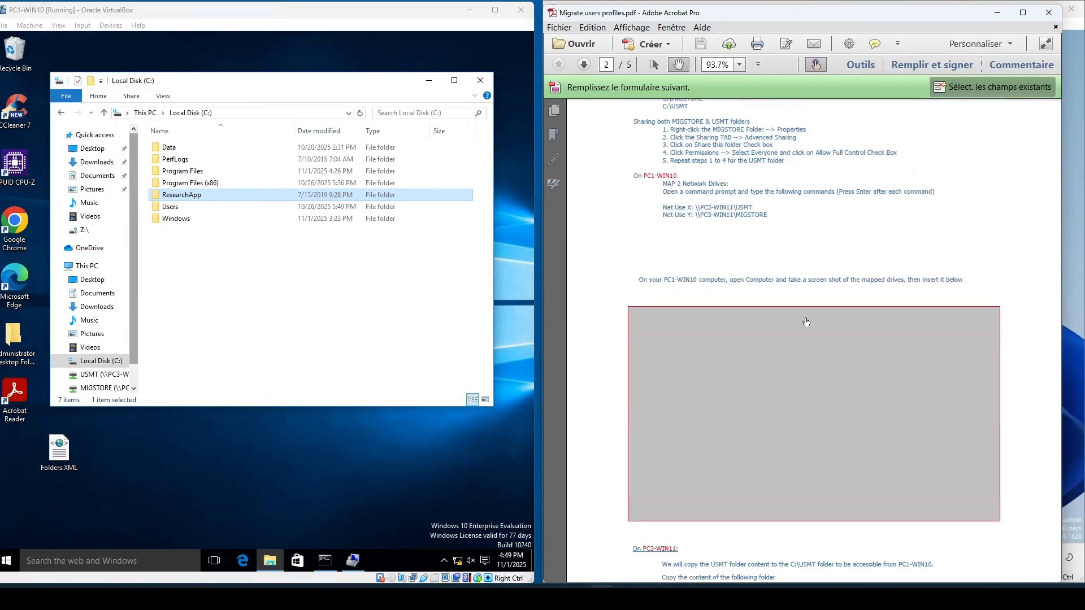
scroll(806, 318, "down", 1)
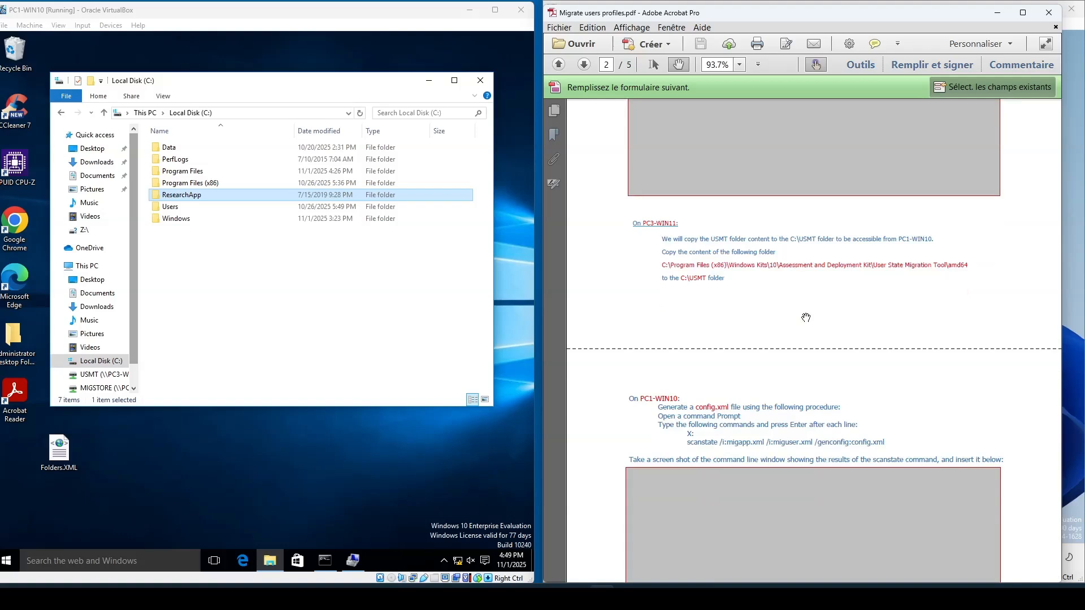
scroll(806, 317, "down", 7)
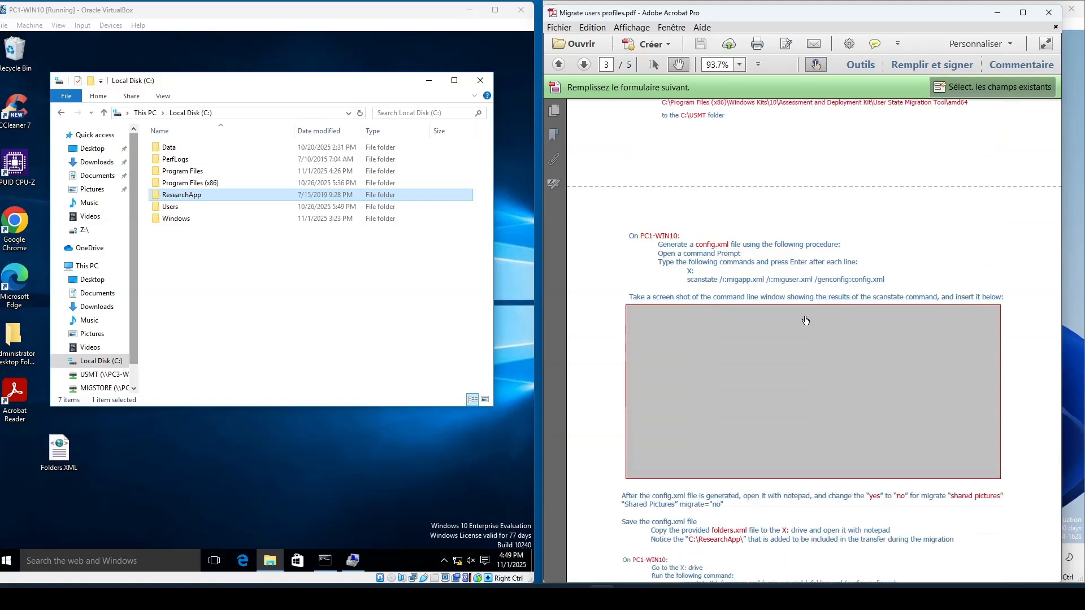
scroll(806, 320, "down", 1)
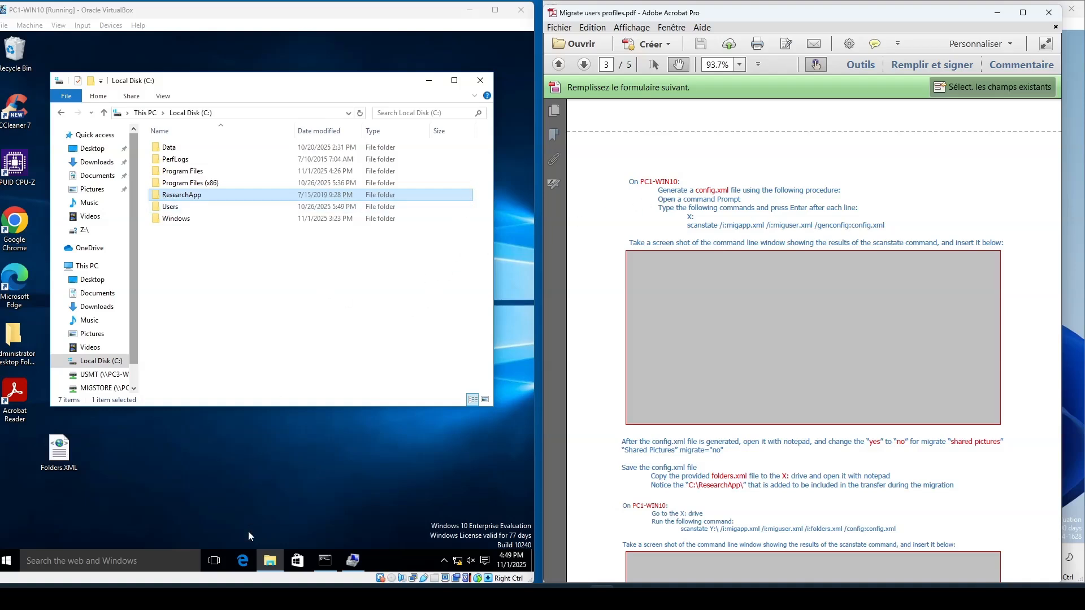
- Bring up the Command Prompt and open the USMT (X:) network drive in File Explorer beside it
left_click(325, 560)
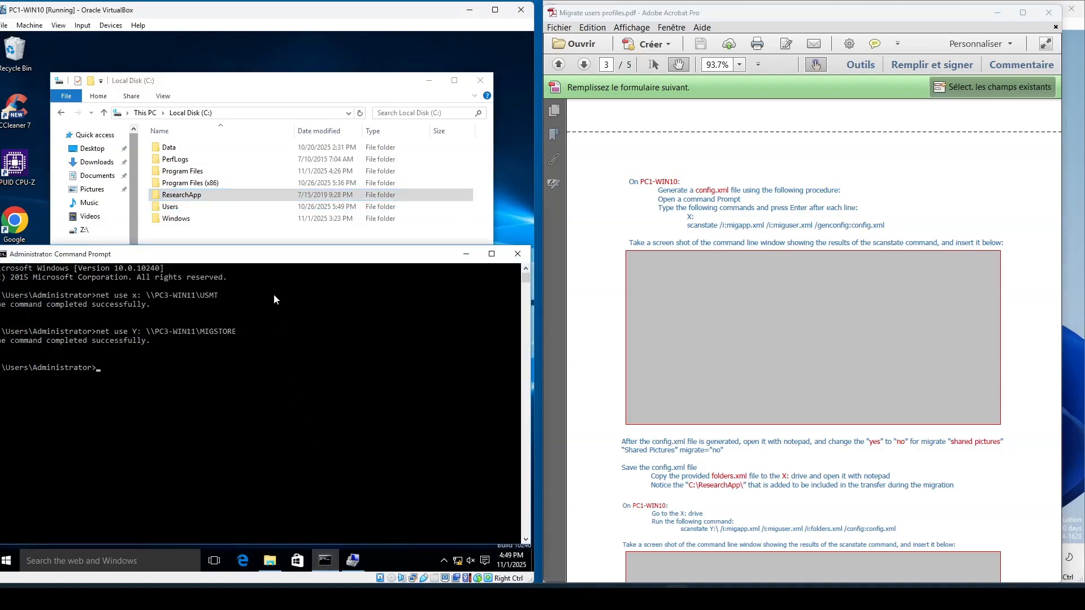
left_click_drag(287, 260, 298, 238)
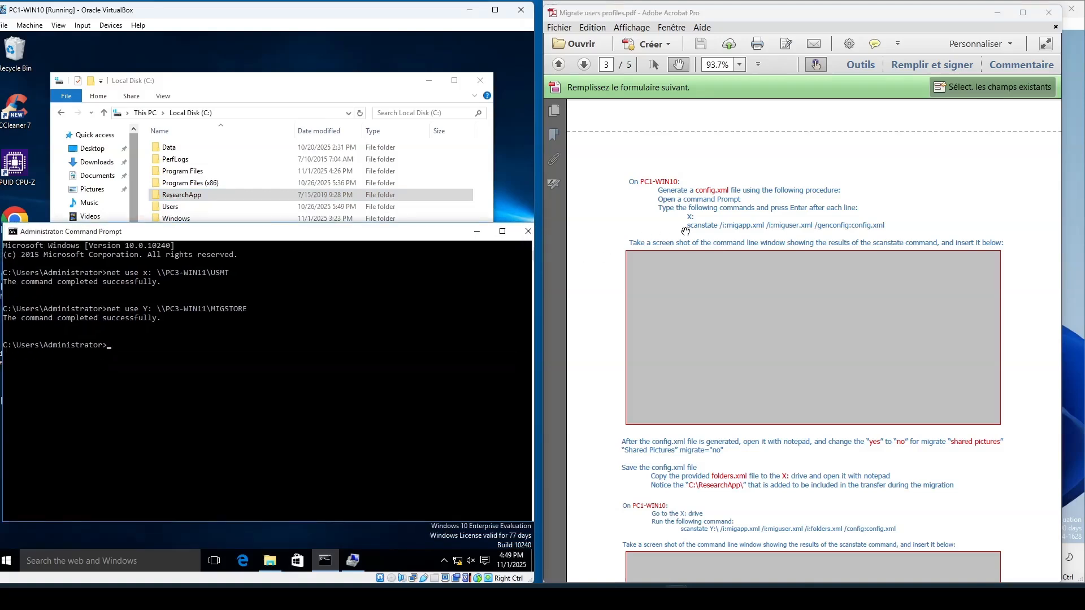
left_click(125, 347)
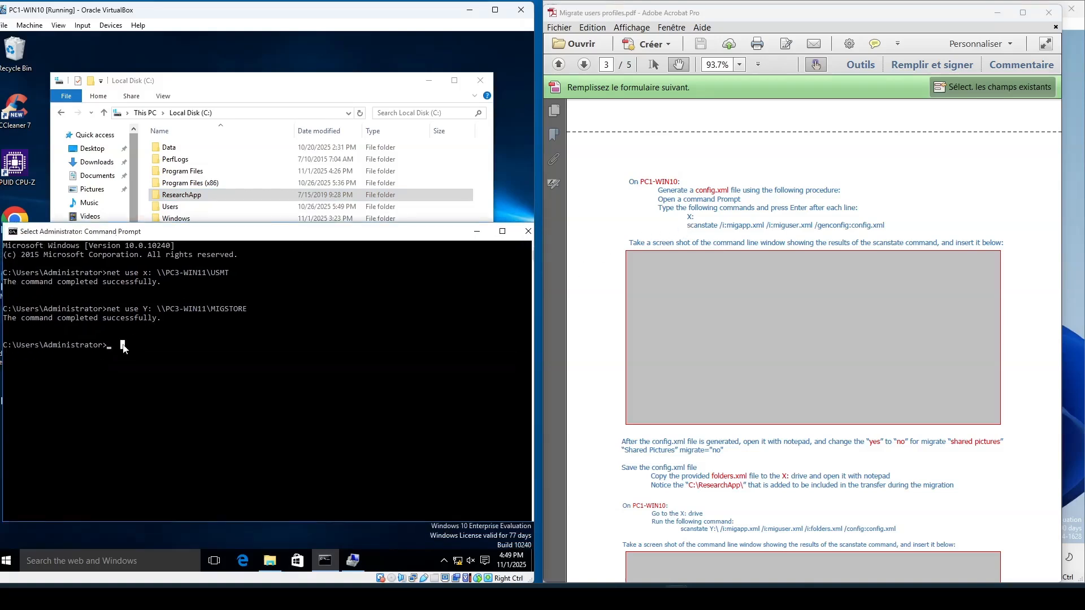
left_click(154, 115)
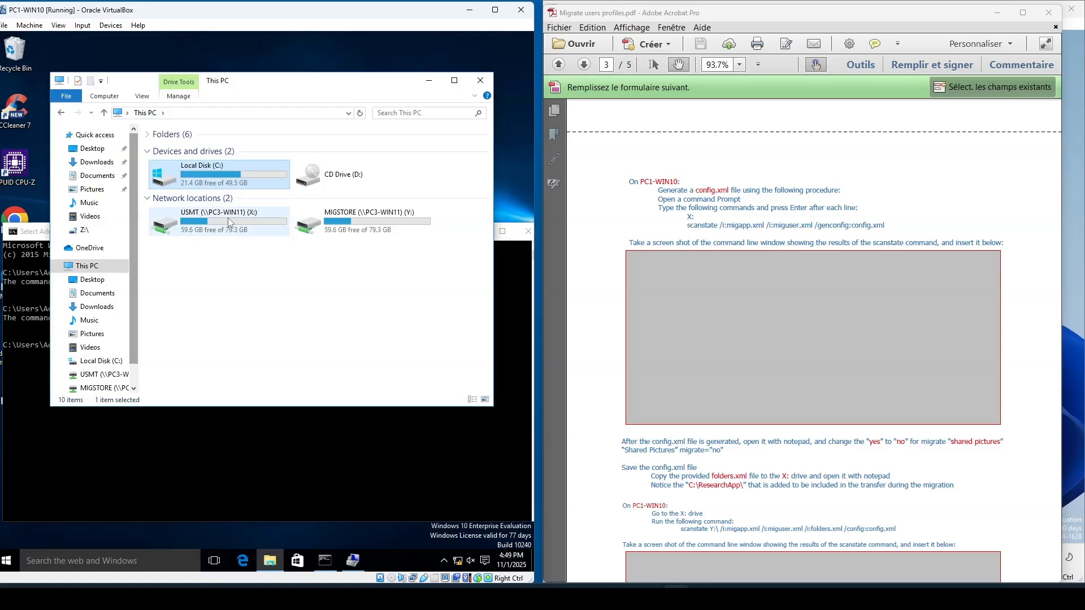
double_click(209, 221)
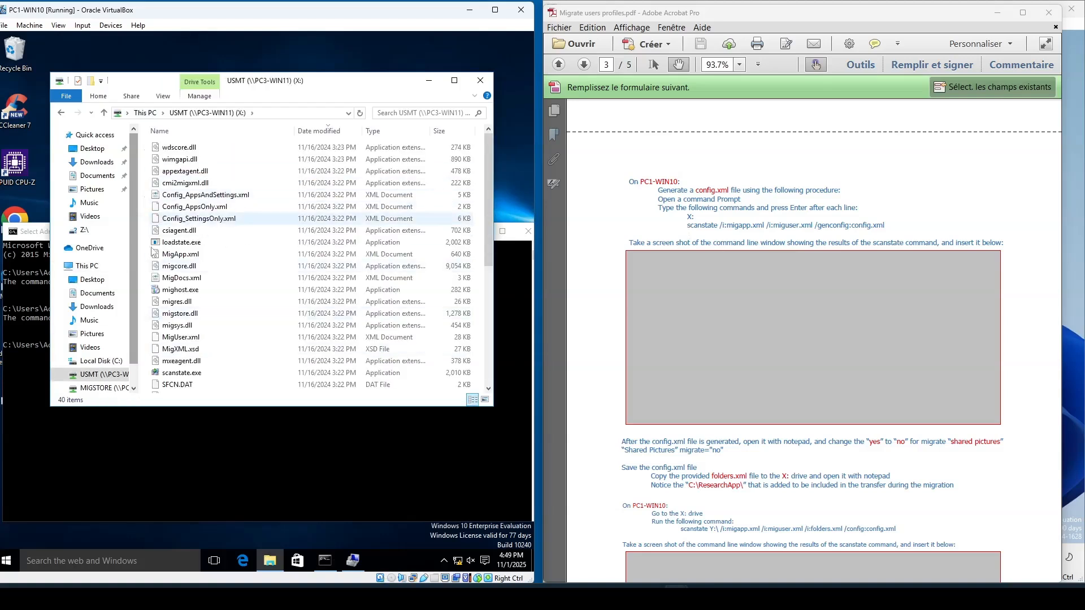
left_click_drag(235, 406, 234, 323)
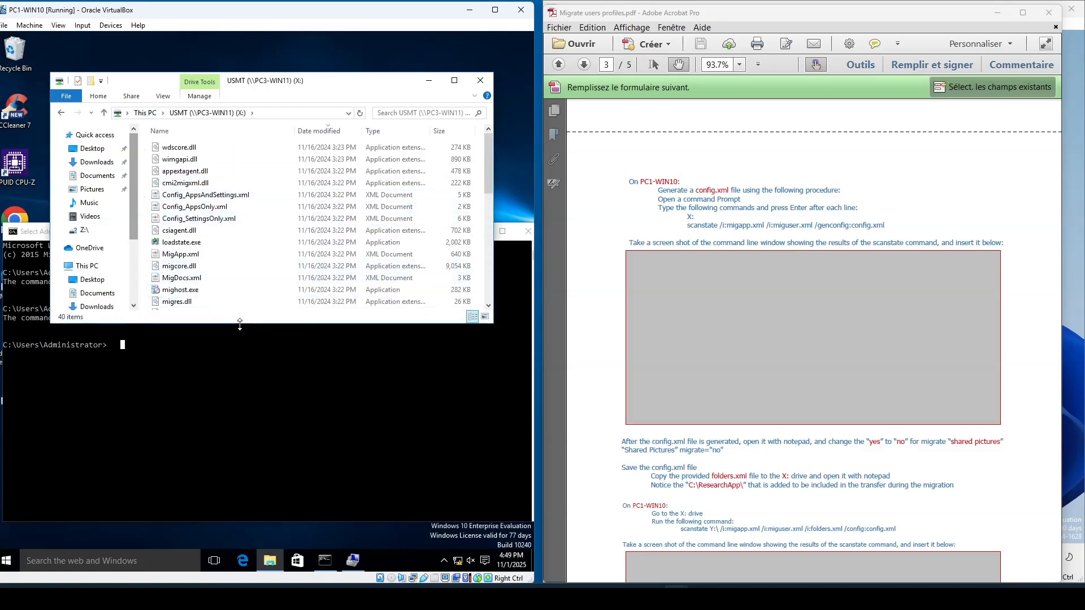
left_click_drag(374, 82, 368, 52)
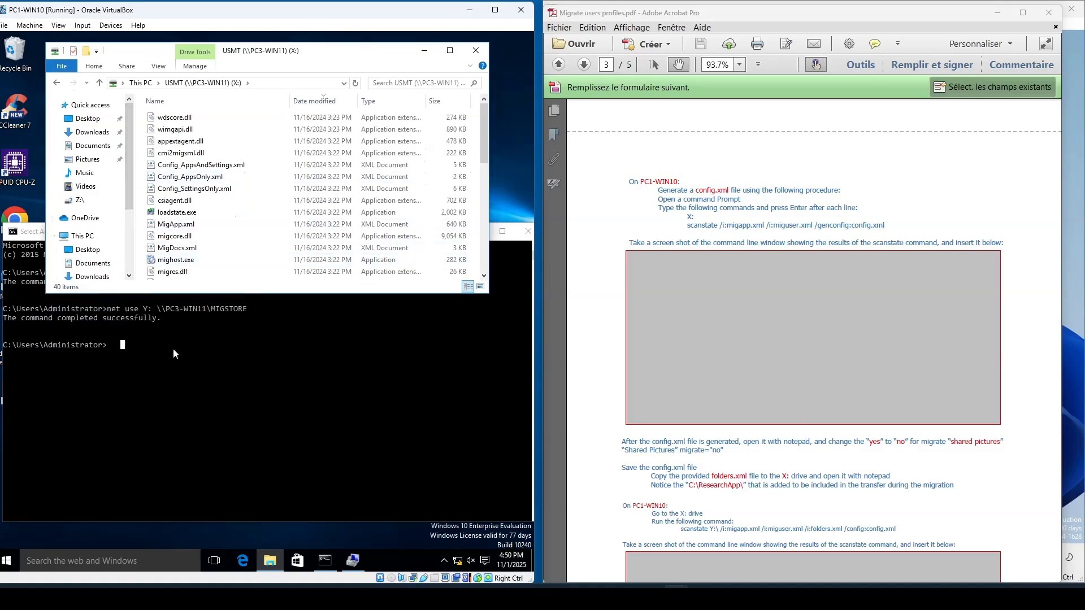
left_click(128, 344)
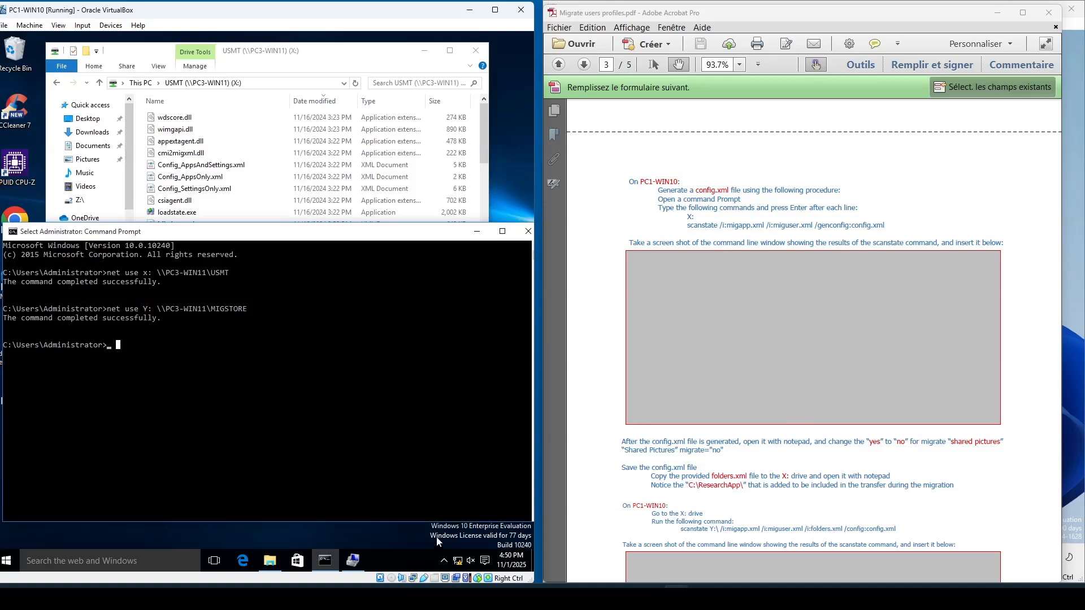
- Try to run scanstate /iu:migapp.xml /i:miguser.xml /genconfig:config.xml from the Administrator user folder
type("scanstate /iu:migapp")
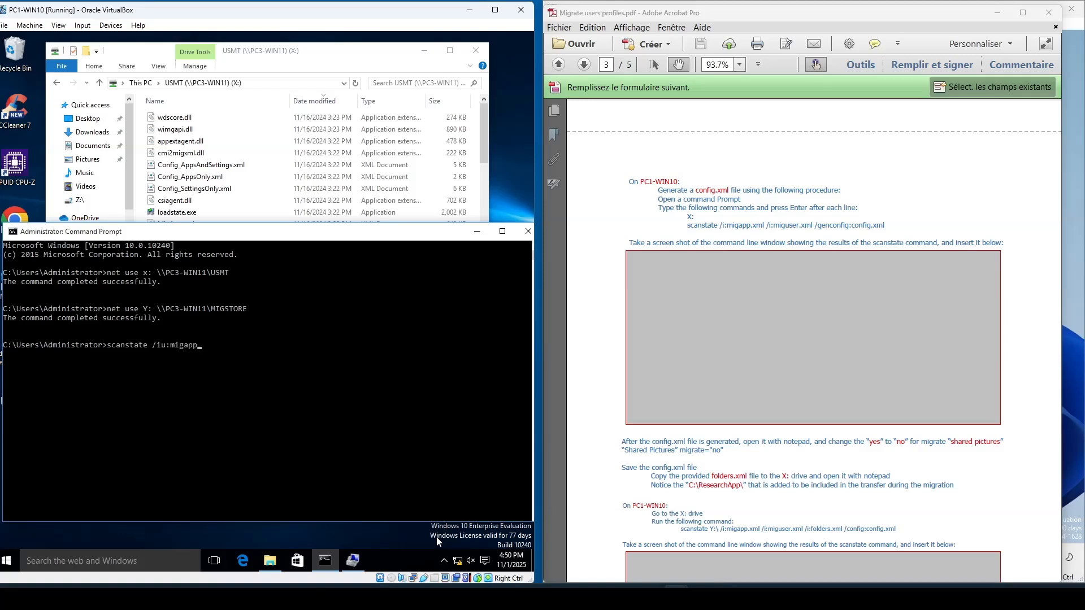
type(".xml /i:miguser")
type(".xml /genconfig:config.xml")
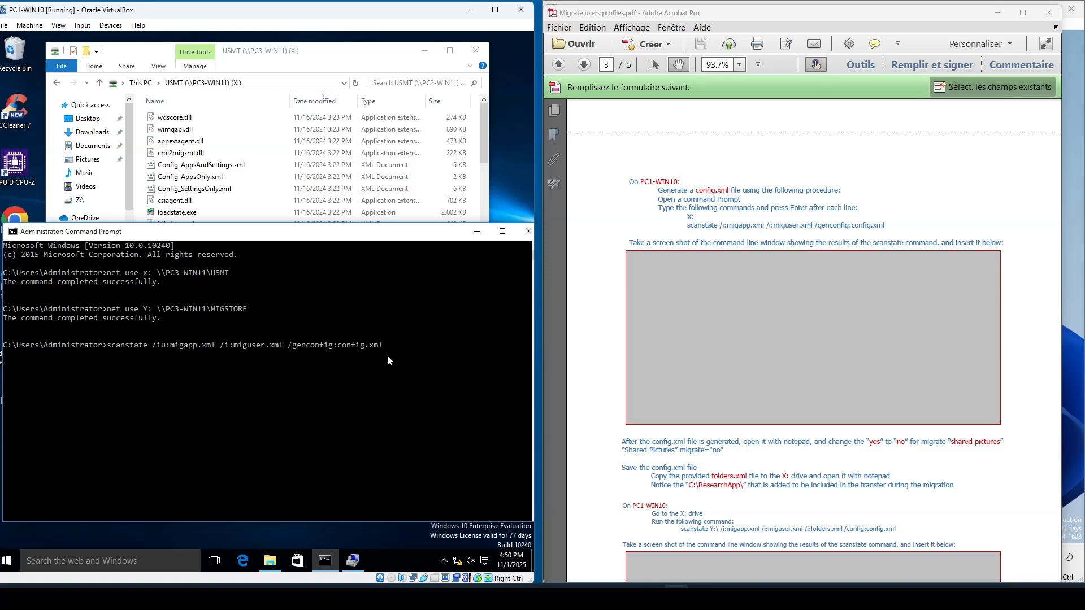
key("Return")
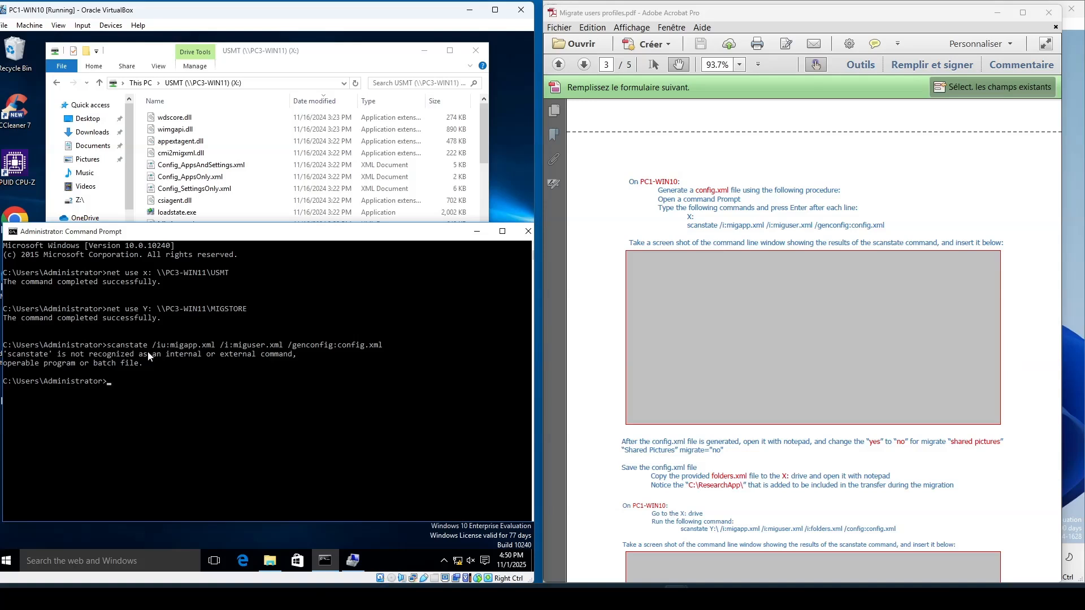
- Switch the Command Prompt to the X: drive and retry the same scanstate command there
left_click(105, 382)
type("x:")
key("Return")
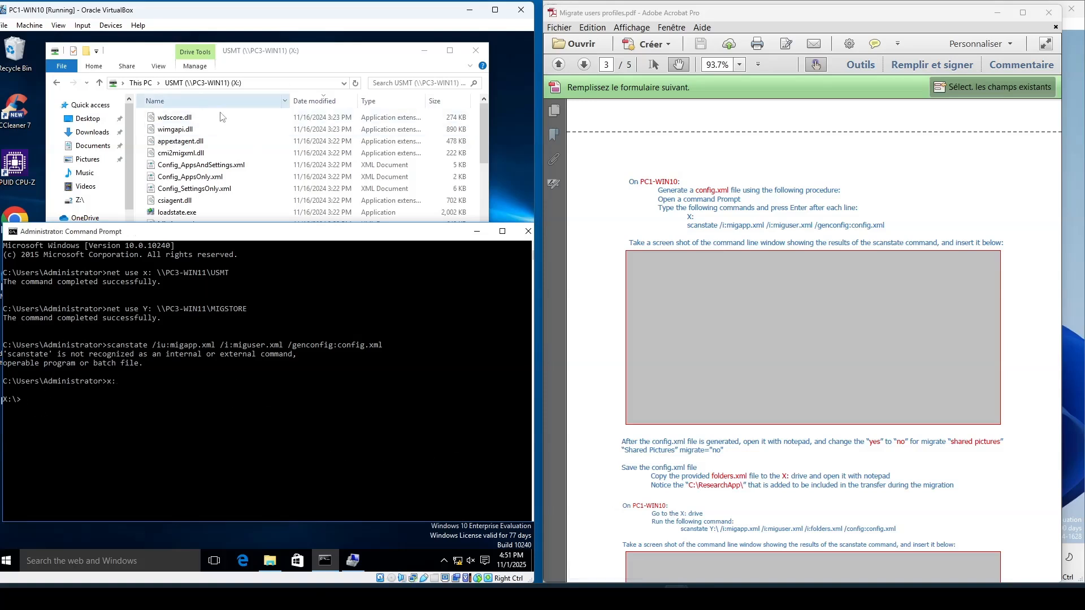
key("Up")
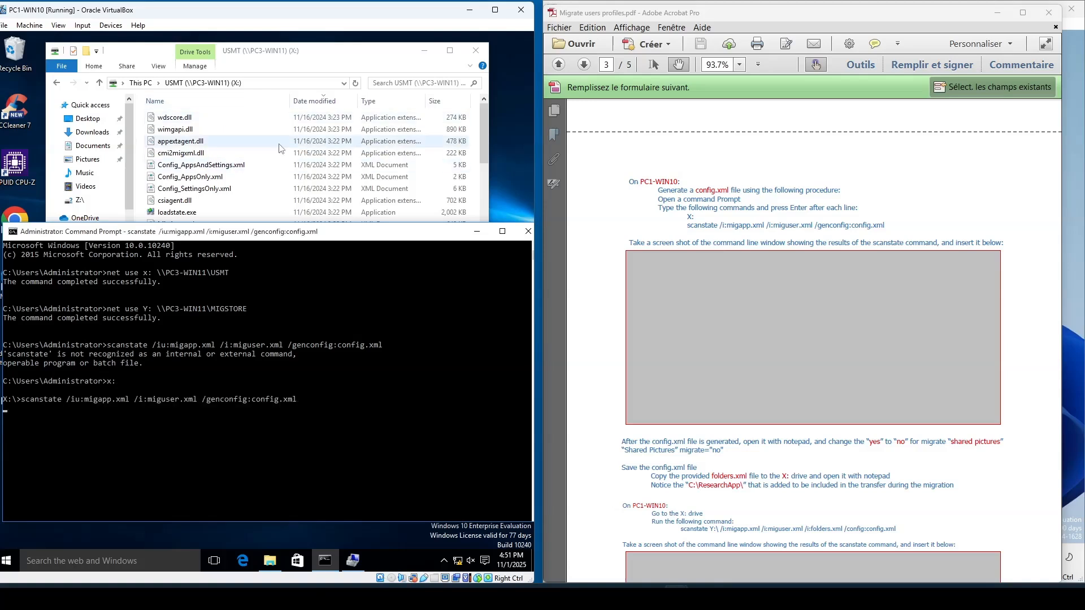
key("Return")
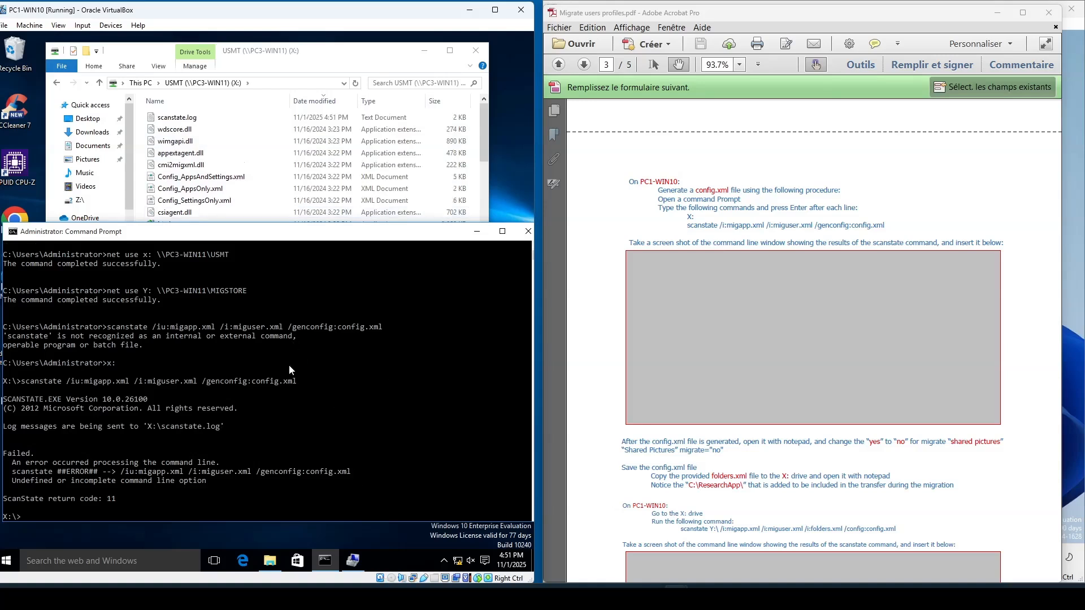
scroll(294, 365, "down", 2)
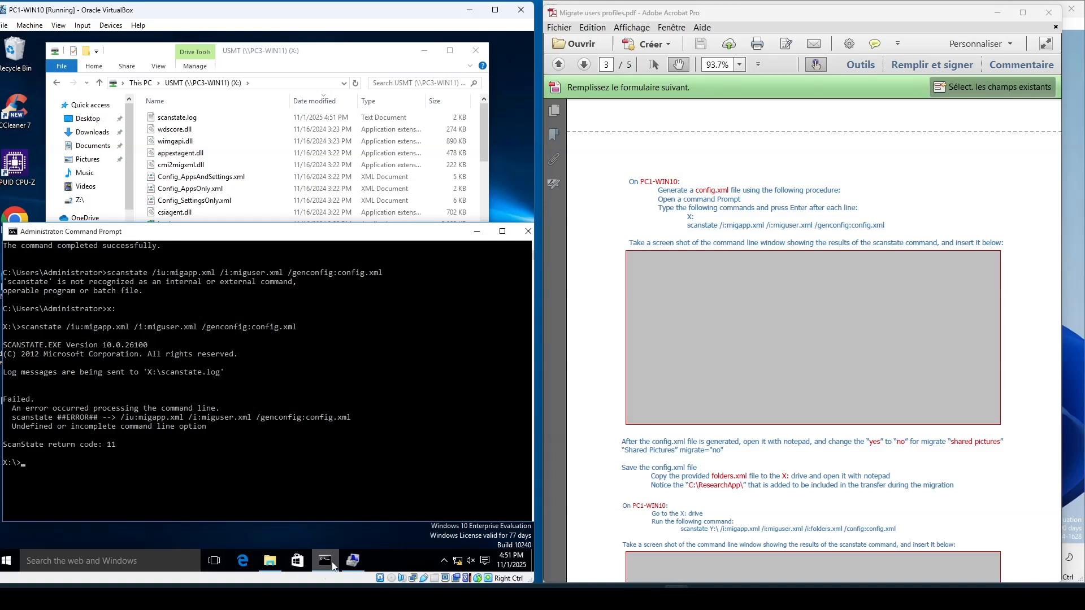
- Correct /iu to /i and run scanstate /i:migapp.xml /i:miguser.xml /genconfig:config.xml to generate config.xml
key("Up")
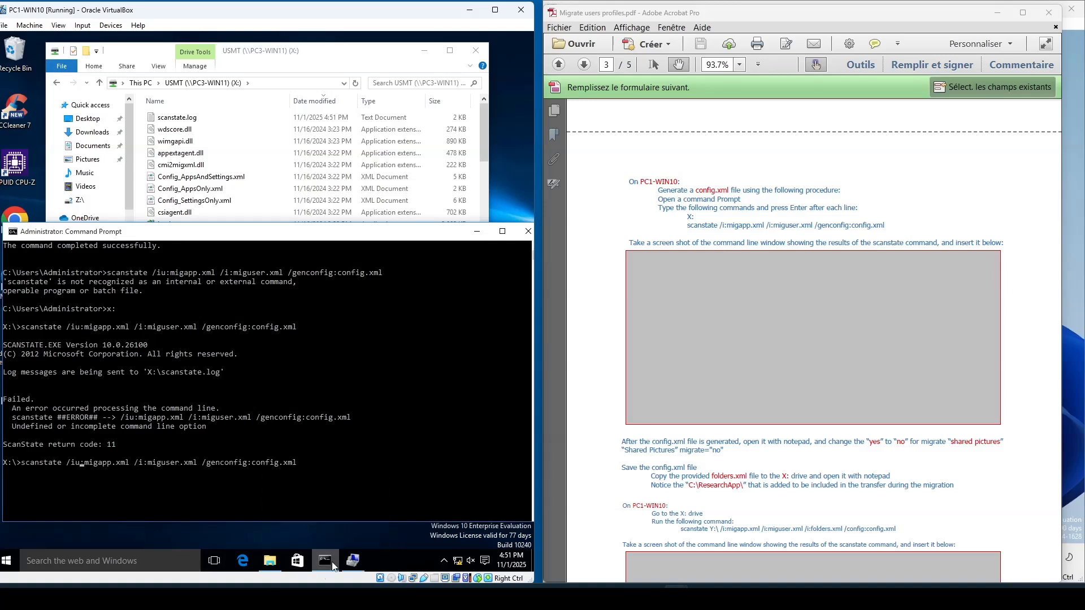
key("BackSpace")
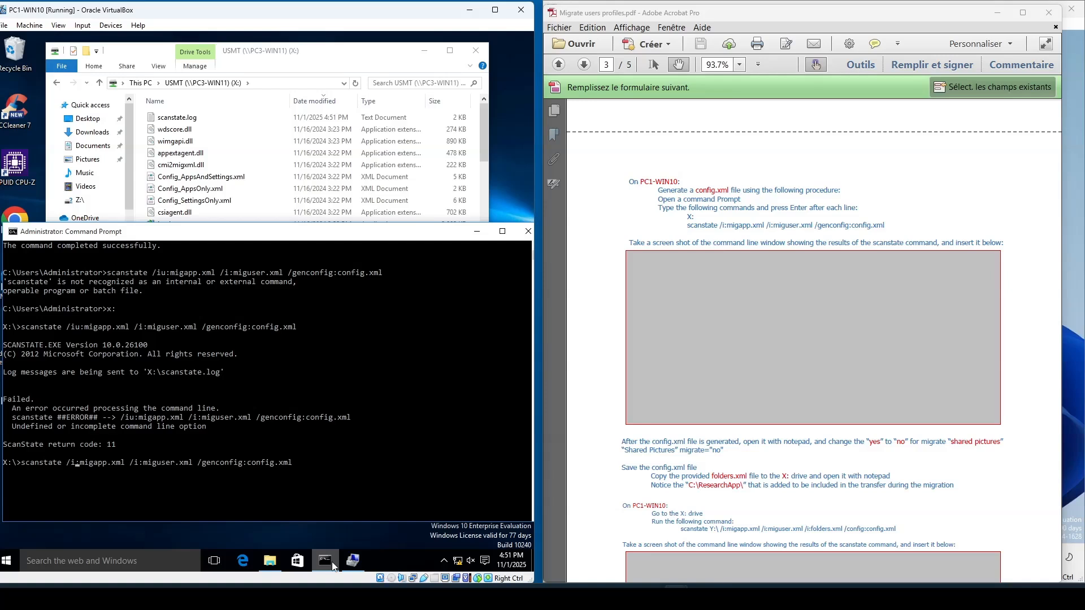
key("Return")
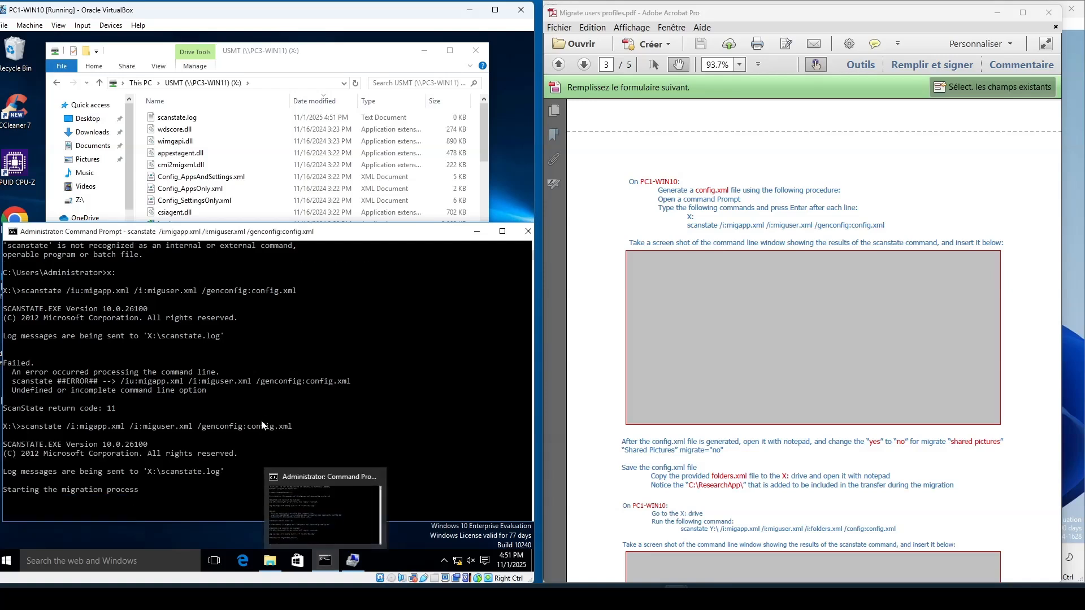
scroll(262, 419, "down", 5)
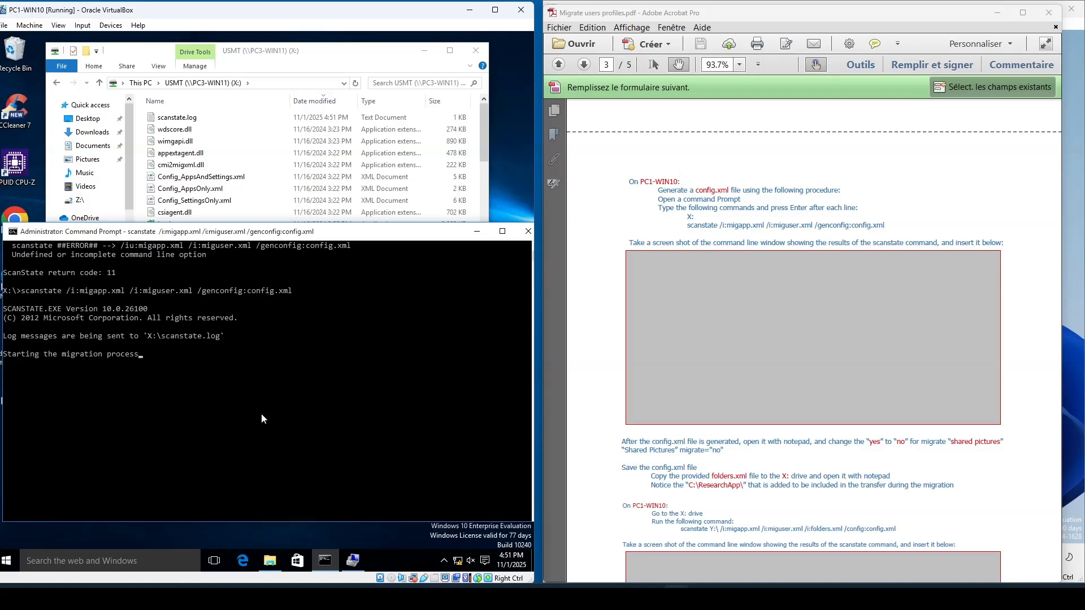
scroll(261, 418, "down", 1)
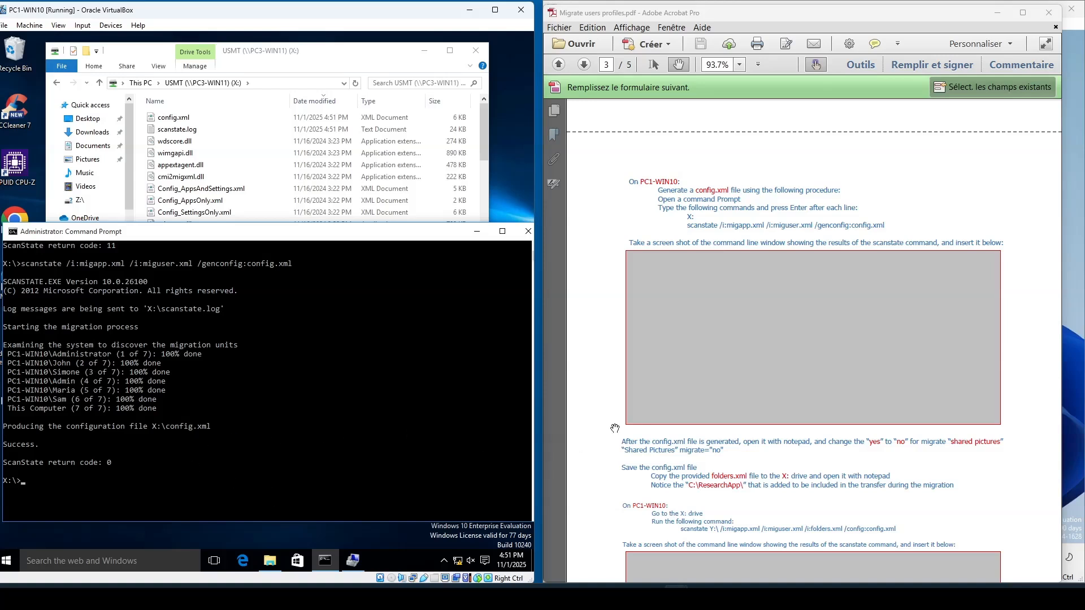
- Open the generated config.xml from the USMT (X:) drive in Notepad for editing
scroll(709, 344, "down", 3)
scroll(710, 343, "down", 2)
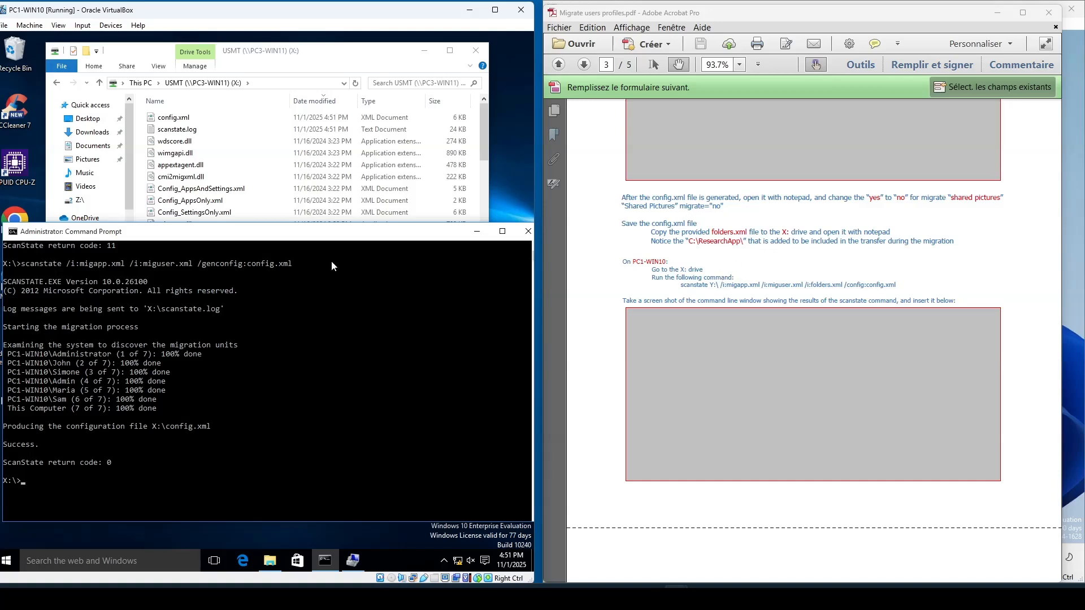
left_click(324, 62)
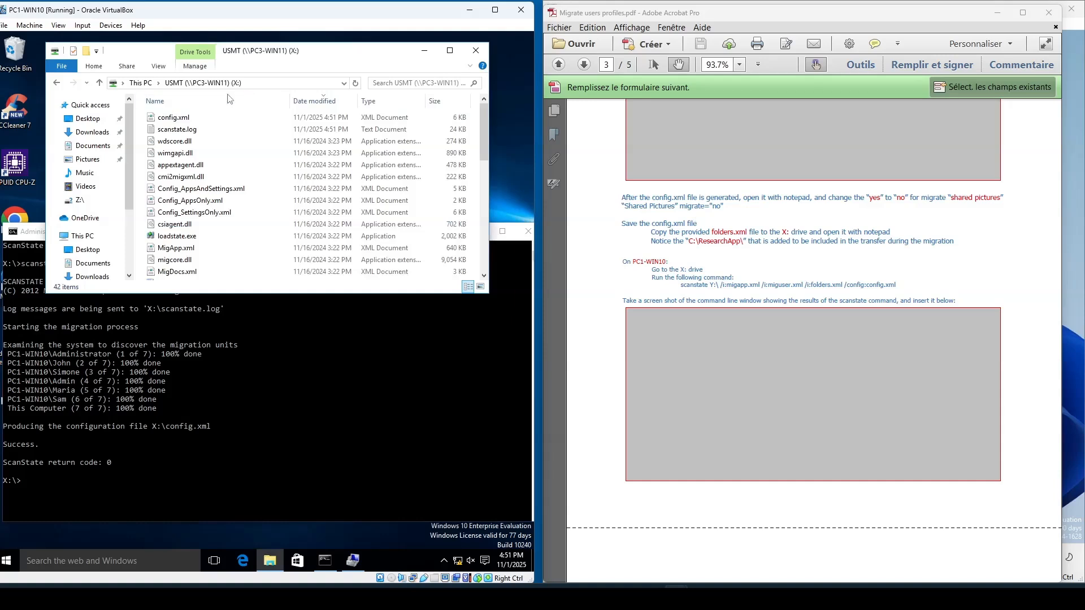
left_click(168, 119)
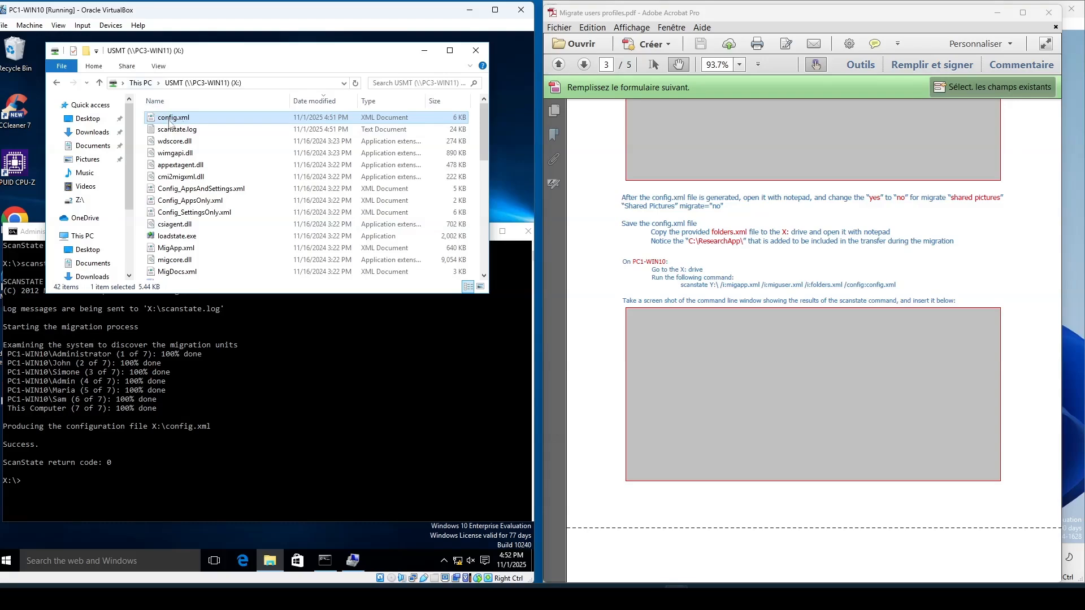
right_click(171, 123)
left_click(199, 142)
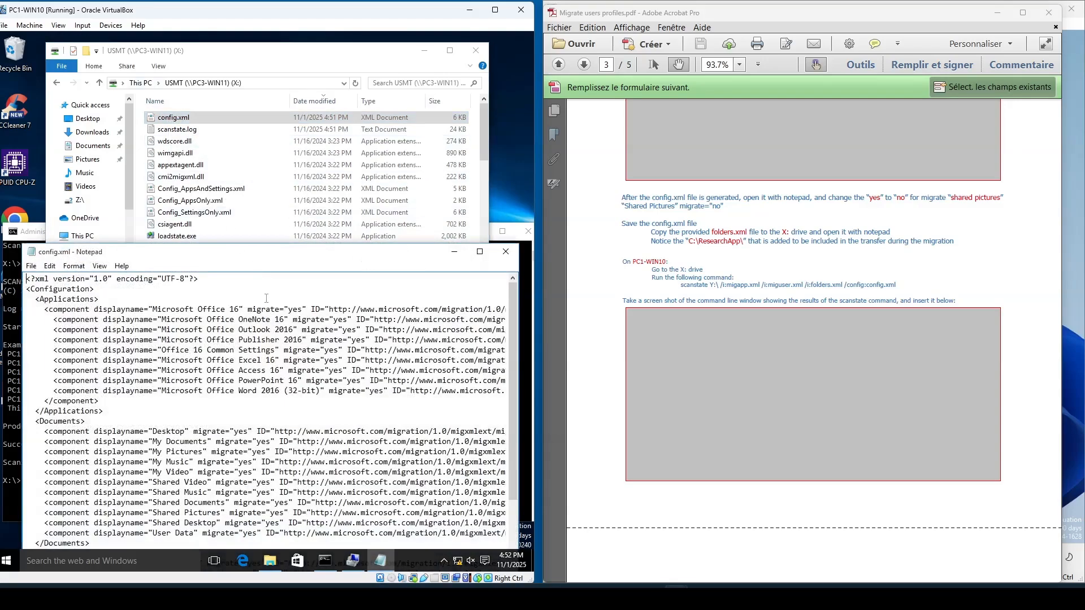
left_click_drag(285, 259, 275, 71)
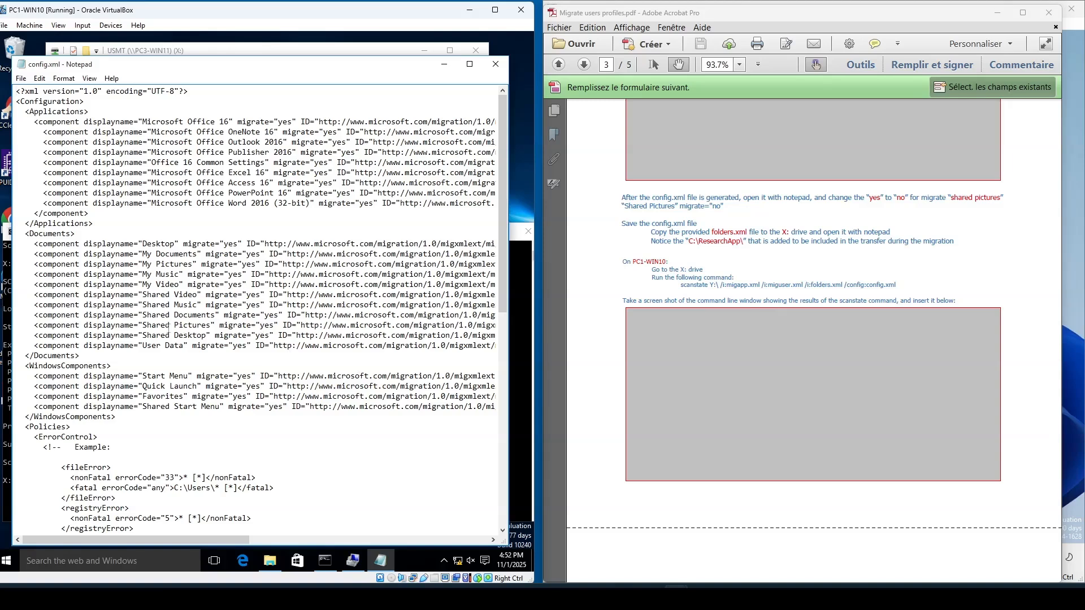
- Change the Shared Pictures component's migrate value from yes to no, then save and close config.xml
left_click_drag(260, 326, 270, 336)
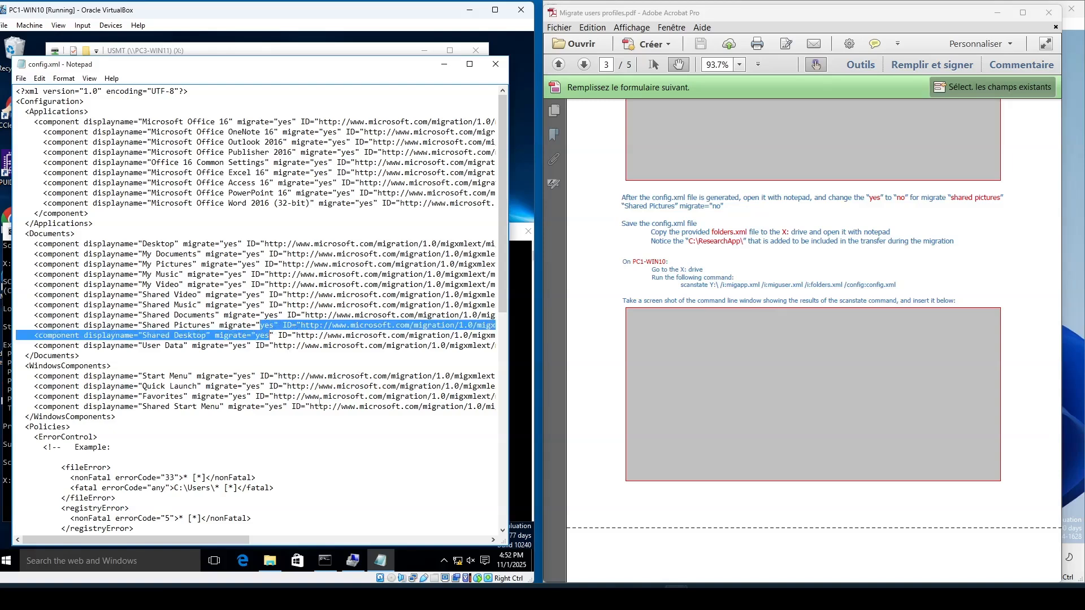
left_click(274, 327)
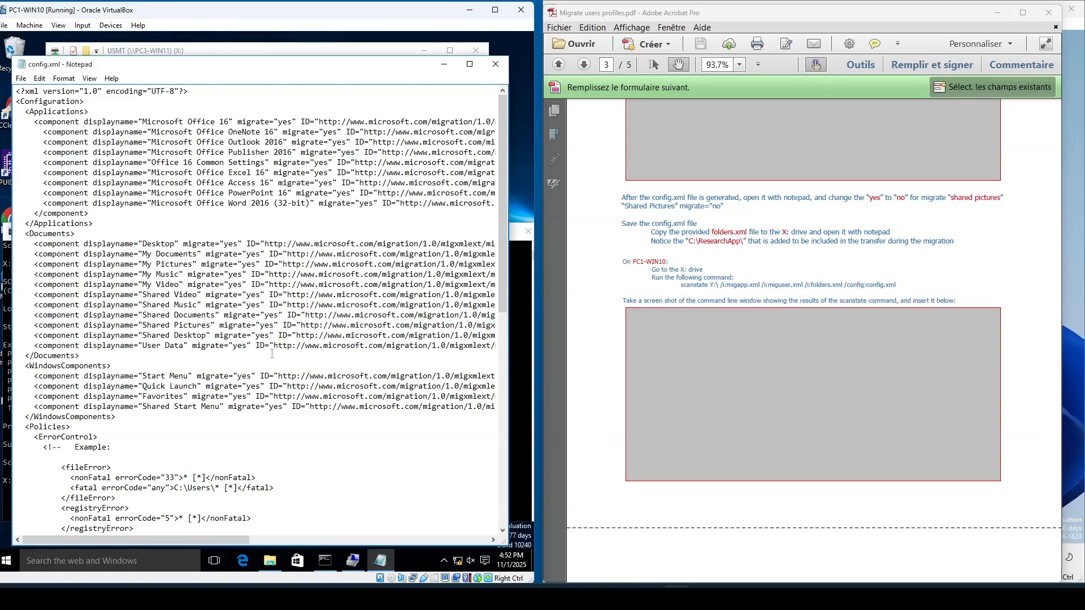
key("BackSpace")
key("BackSpace")
key("BackSpace")
type("no")
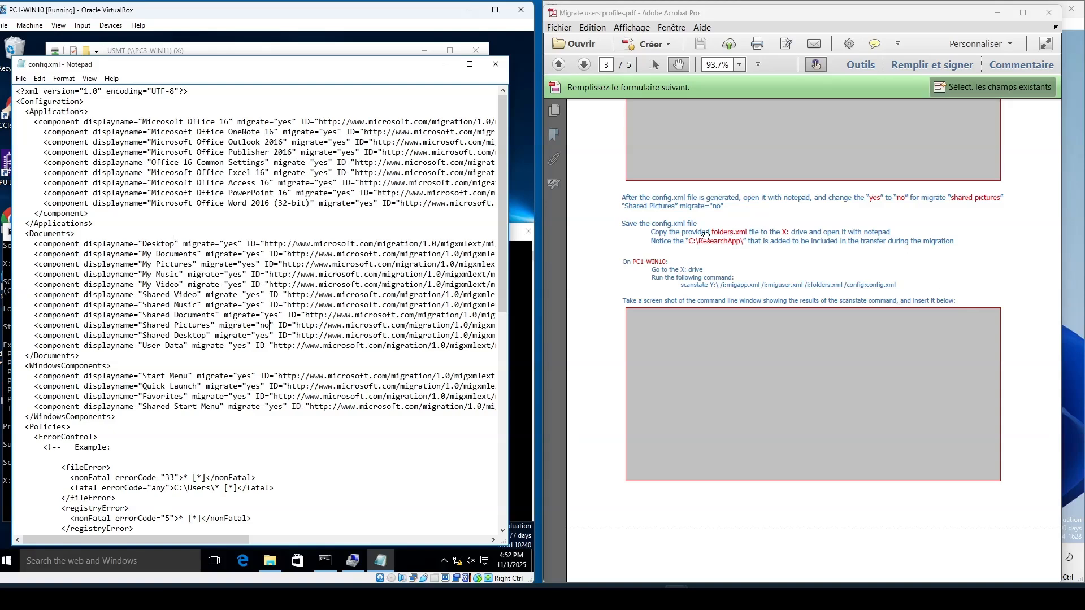
left_click(21, 78)
left_click(38, 116)
left_click(496, 64)
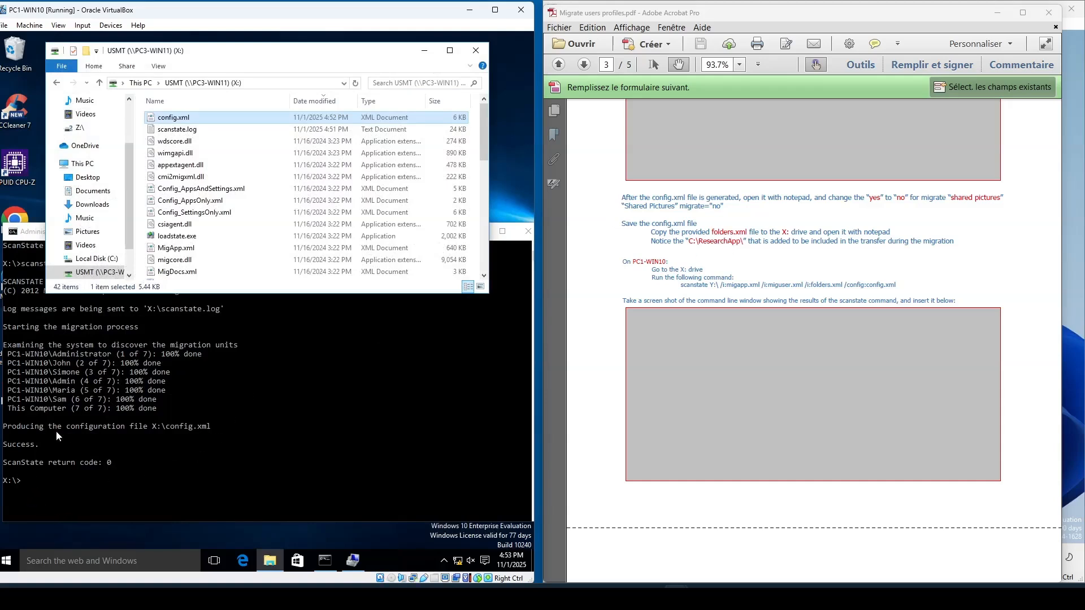
- Move Folders.XML from the desktop into the USMT (X:) drive
left_click(492, 253)
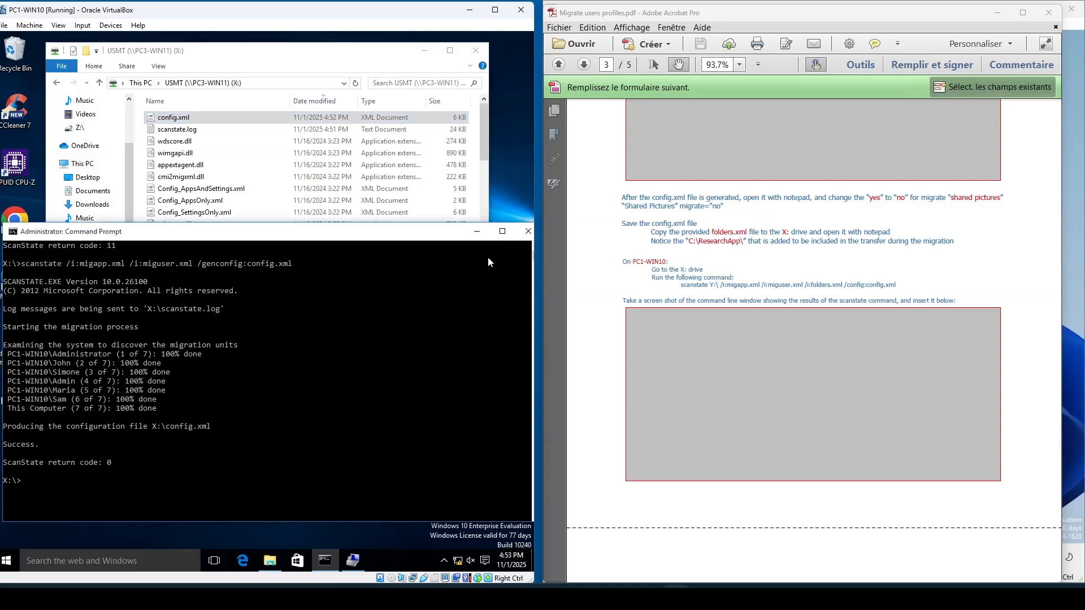
left_click(478, 233)
left_click_drag(59, 449, 275, 204)
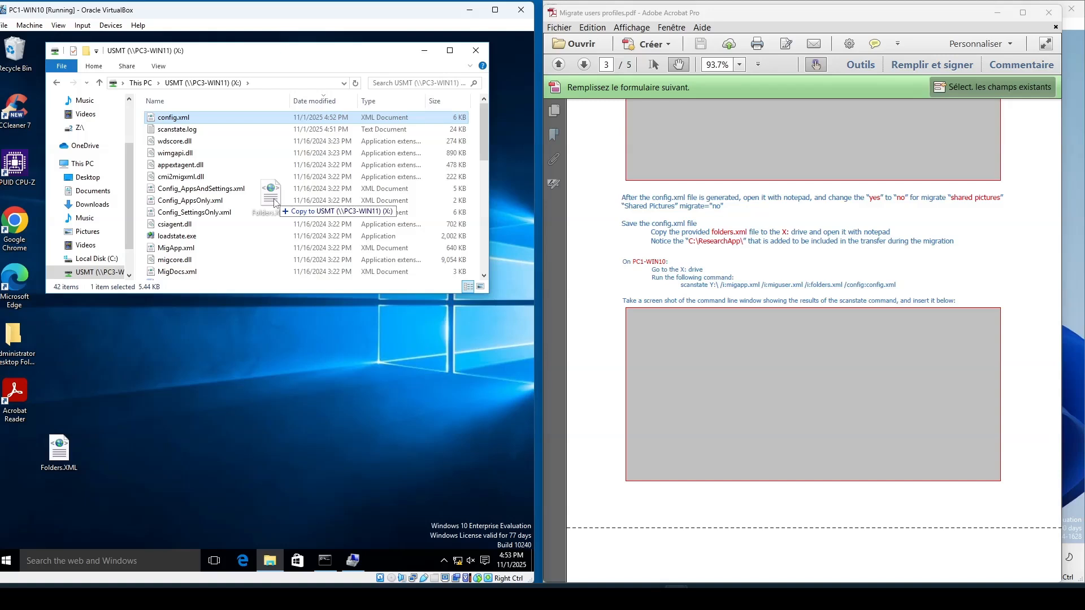
left_click_drag(275, 203, 275, 205)
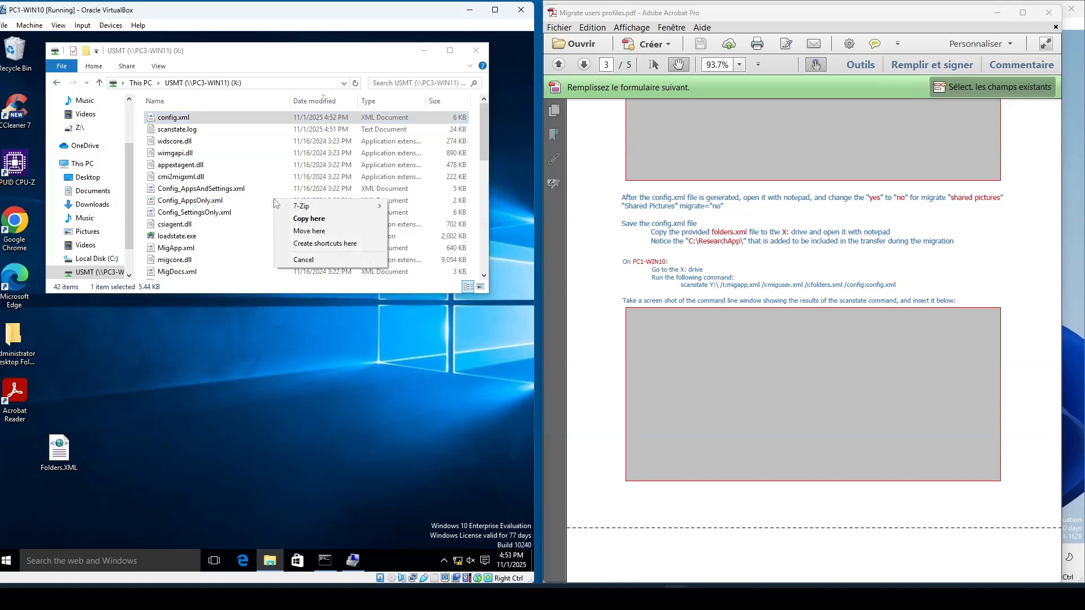
left_click(297, 236)
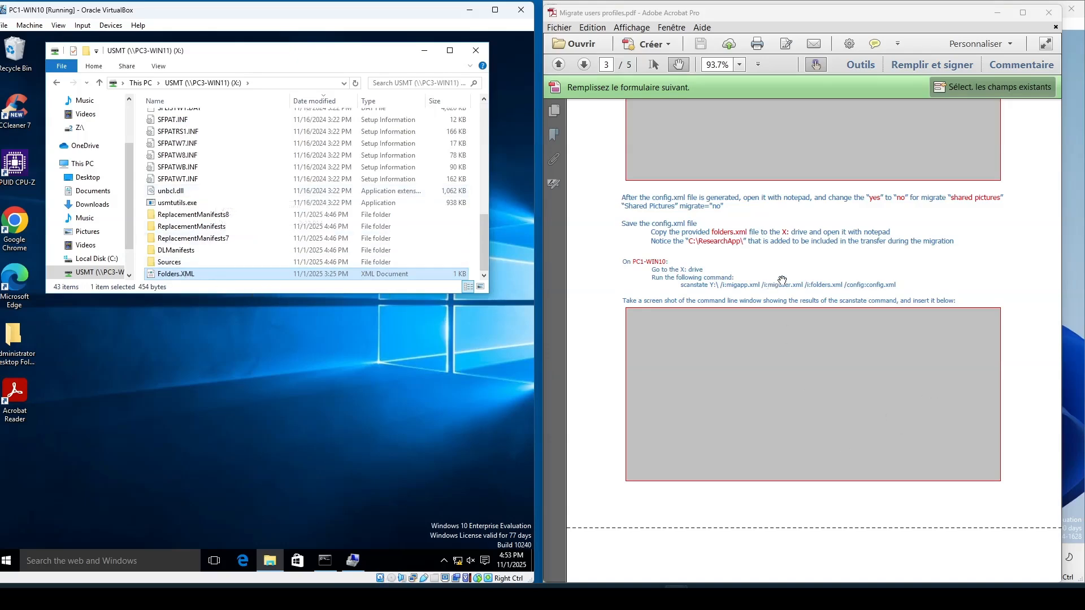
- Start entering the scanstate command targeting Y:\ with migapp.xml, miguser.xml and the folders input file
scroll(776, 334, "down", 3)
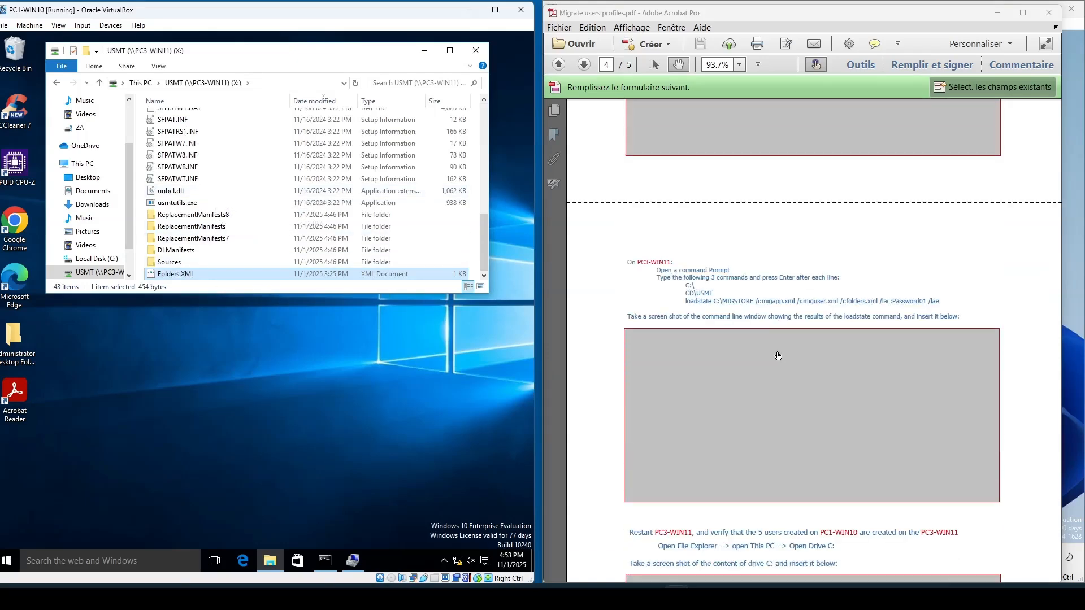
scroll(778, 351, "up", 2)
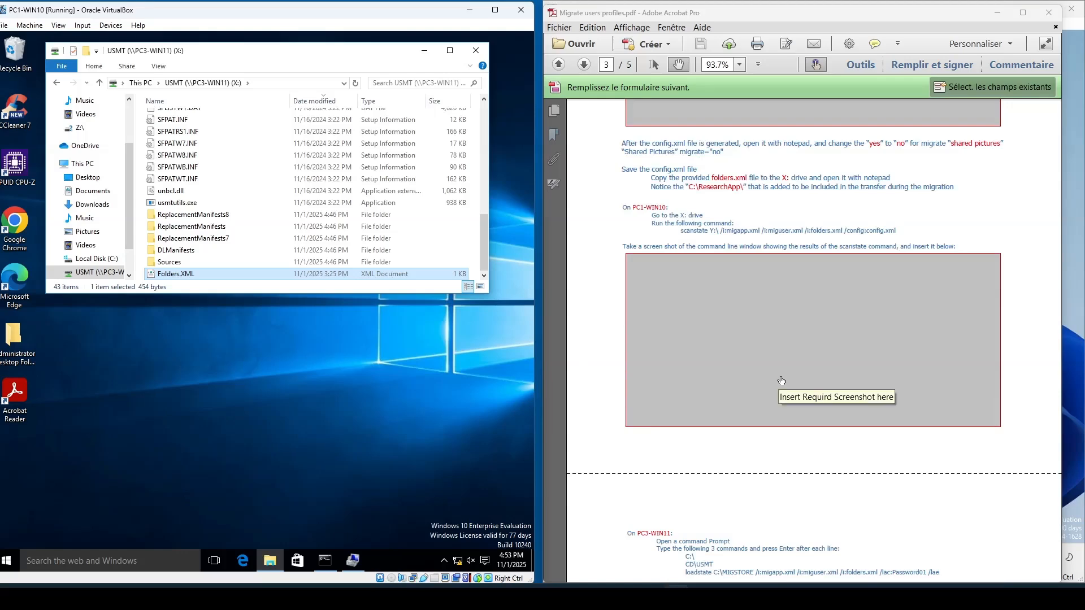
scroll(782, 381, "up", 7)
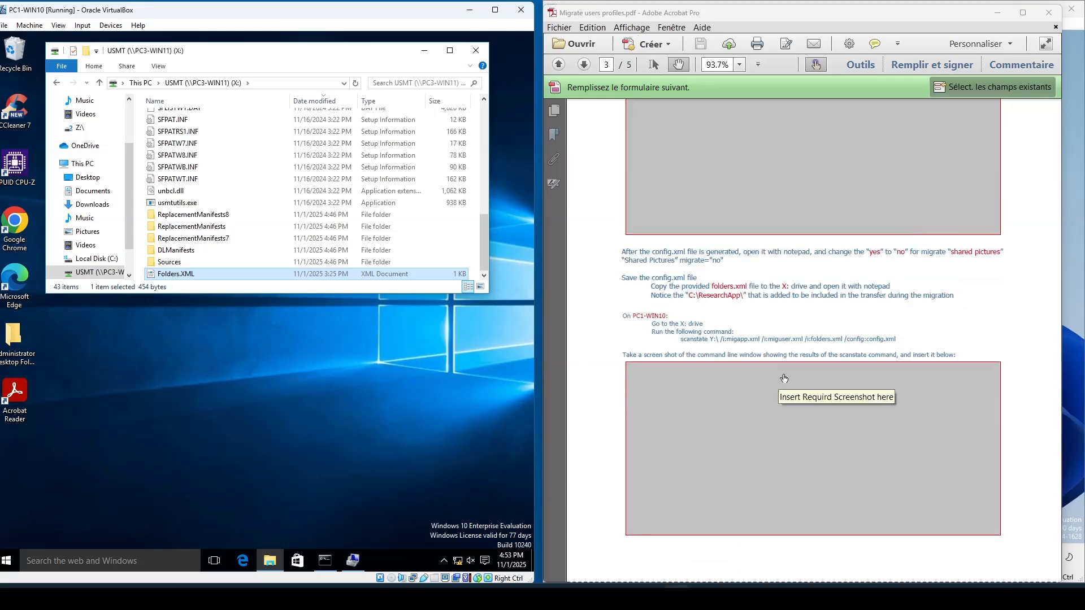
scroll(784, 387, "down", 6)
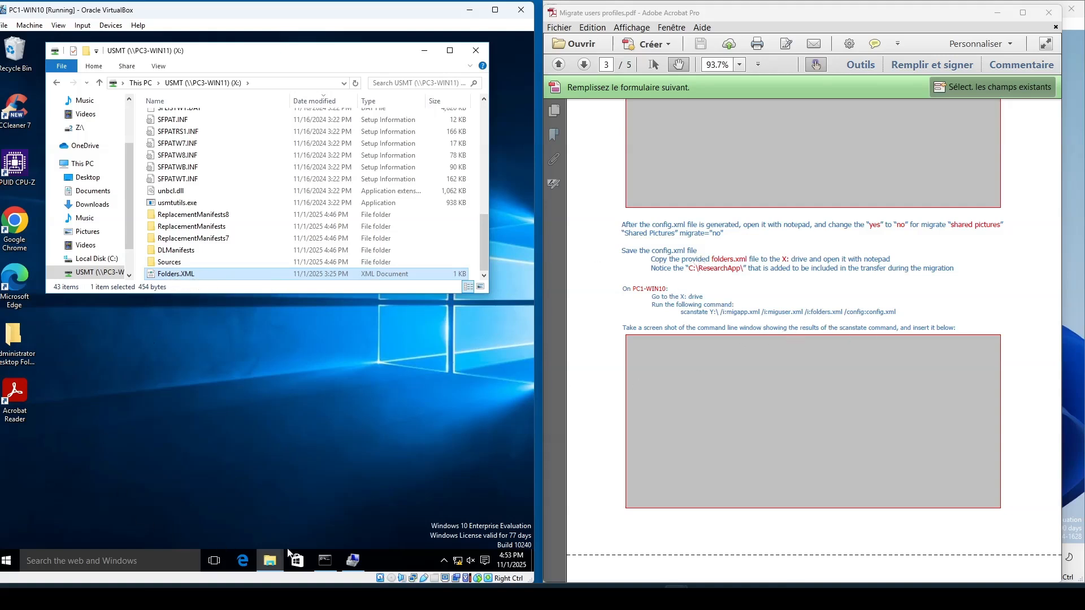
left_click(325, 560)
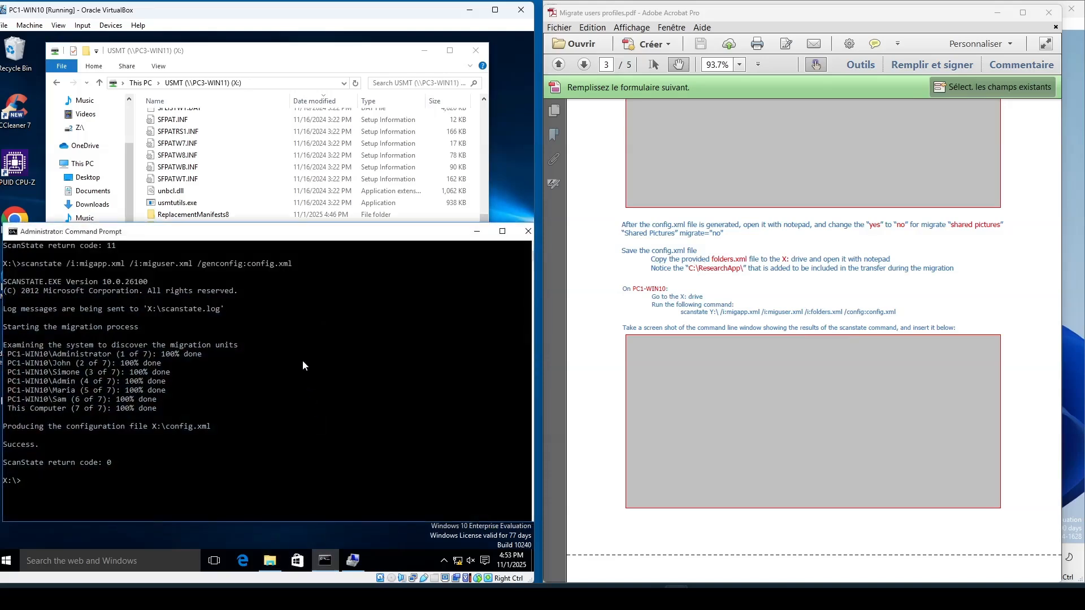
type("scanstate")
scroll(803, 382, "up", 3)
scroll(804, 383, "down", 4)
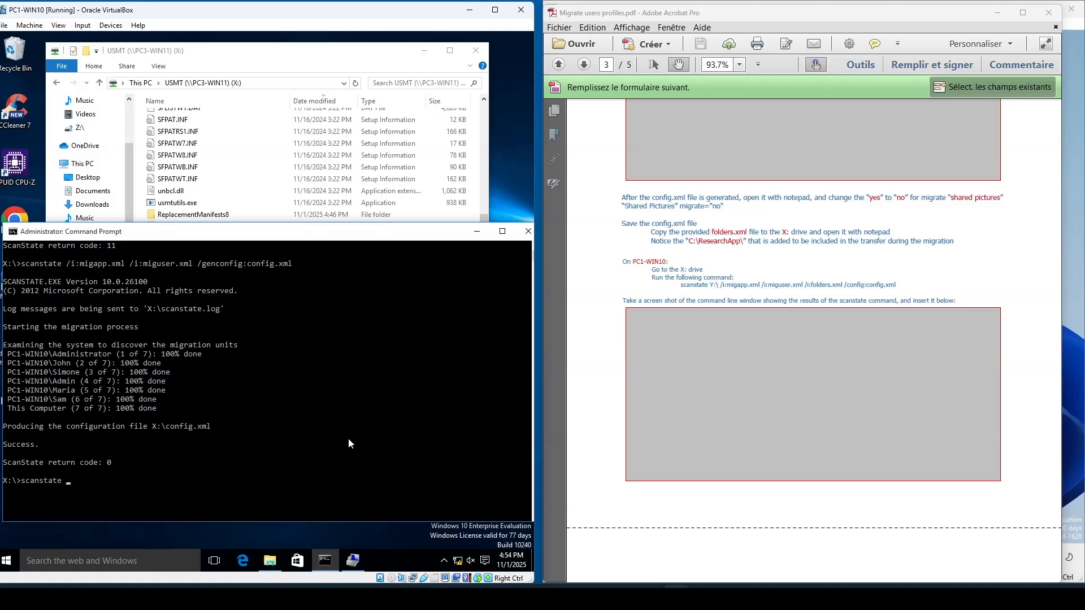
type("Y:\\ /i:migapp.xml /i:miguser.xml /i:folder")
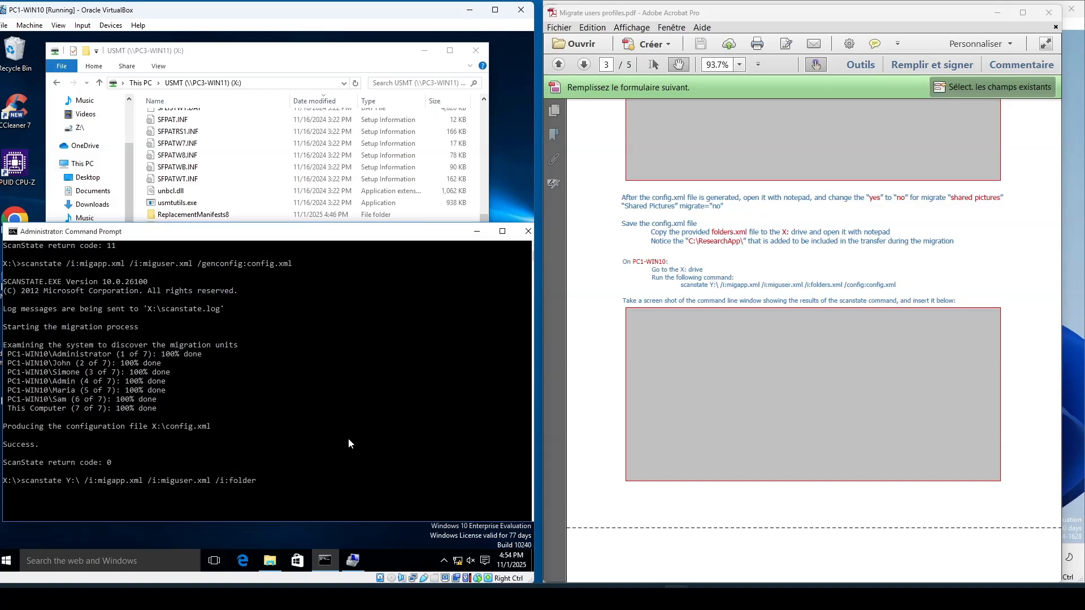
- Check the Folders.XML name on X:, then complete and run scanstate Y:\ /i:migapp.xml /i:miguser.xml /i:folders.xml /config:config.xml
scroll(201, 170, "up", 4)
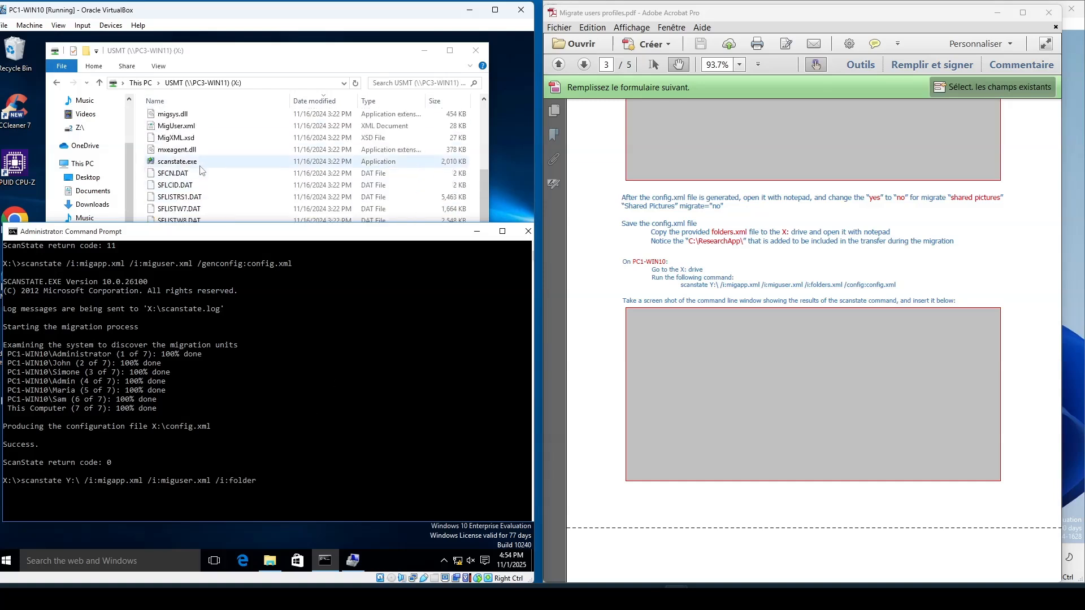
scroll(201, 170, "up", 4)
left_click(178, 150)
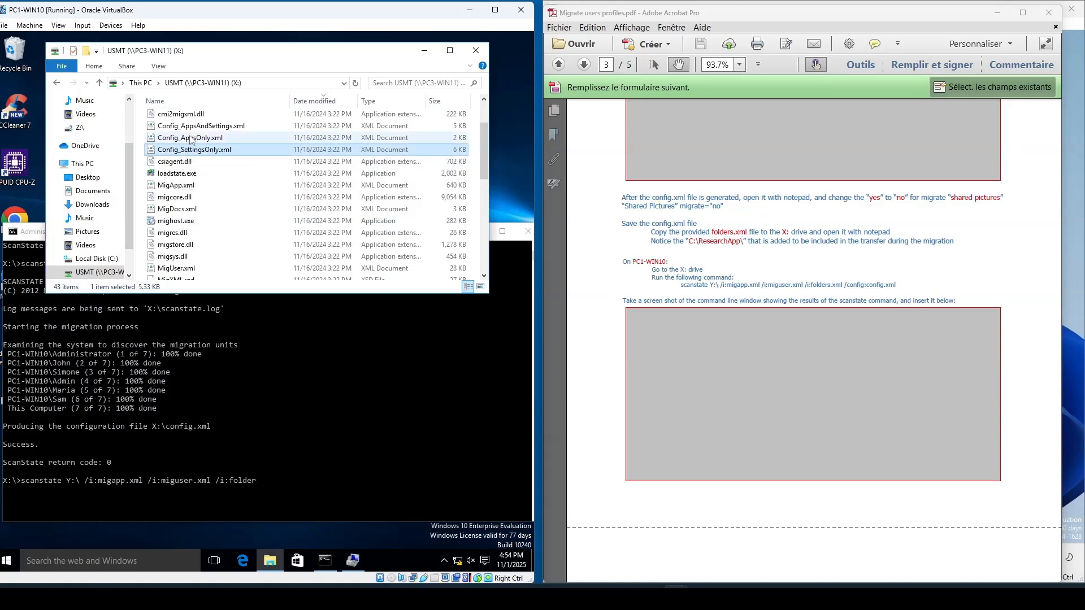
left_click(196, 103)
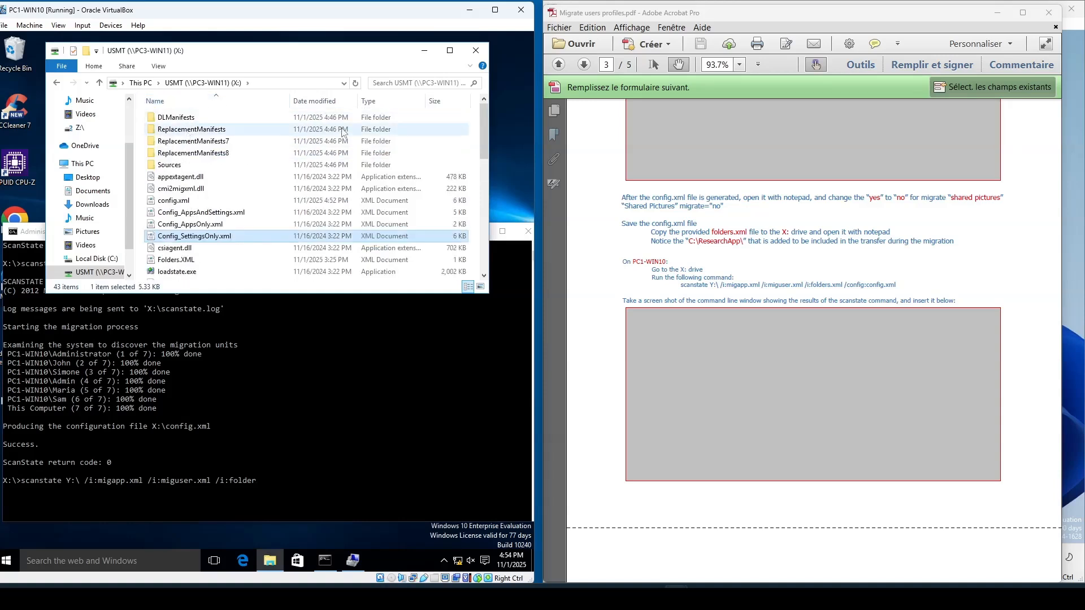
left_click(323, 104)
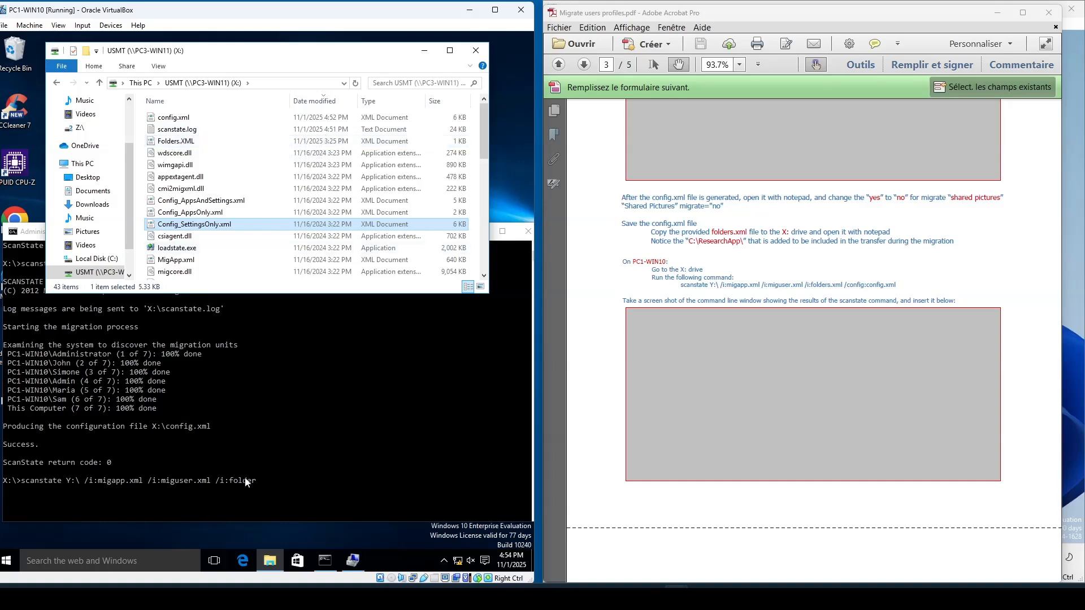
left_click(315, 499)
type("x")
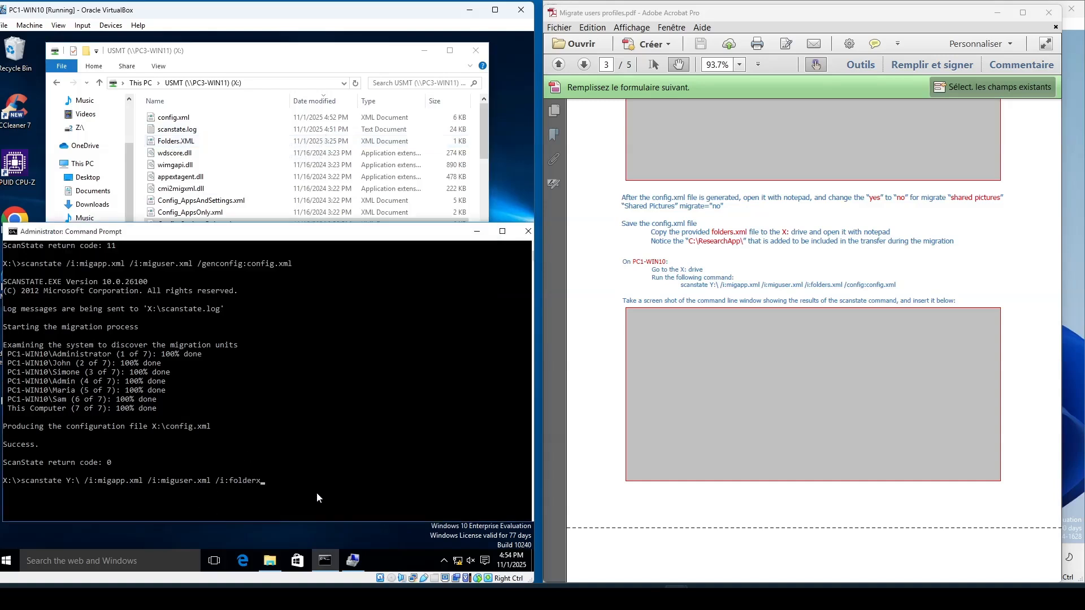
key("BackSpace")
type("s.xml /co")
type("nfig:config.xml")
left_click(364, 484)
key("Return")
key("Return")
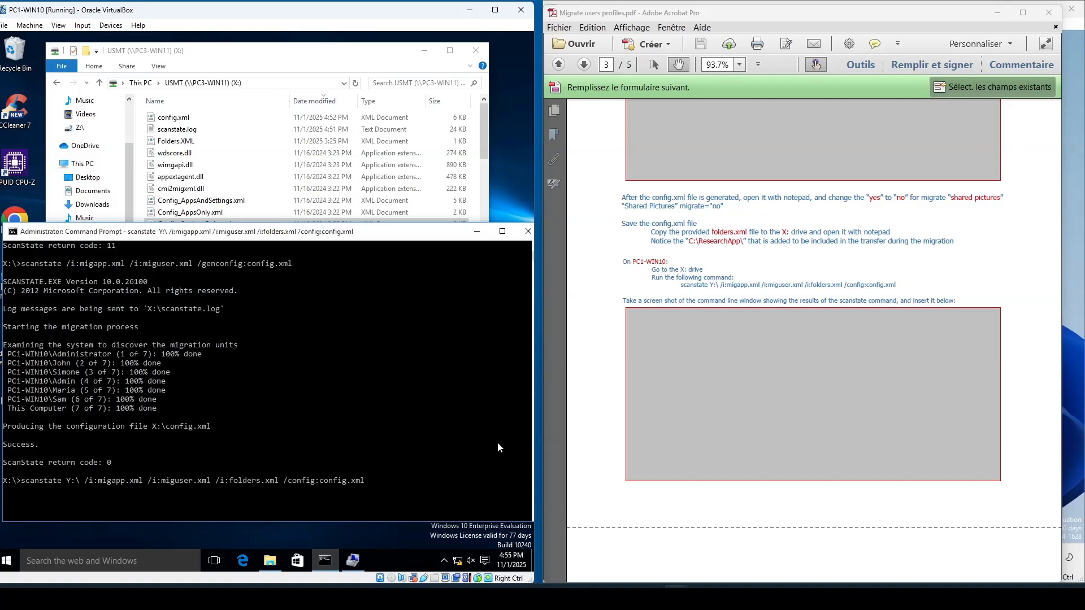
- Open the USMT folder on the MIGSTORE (Y:) drive to inspect the migration store
scroll(255, 287, "down", 3)
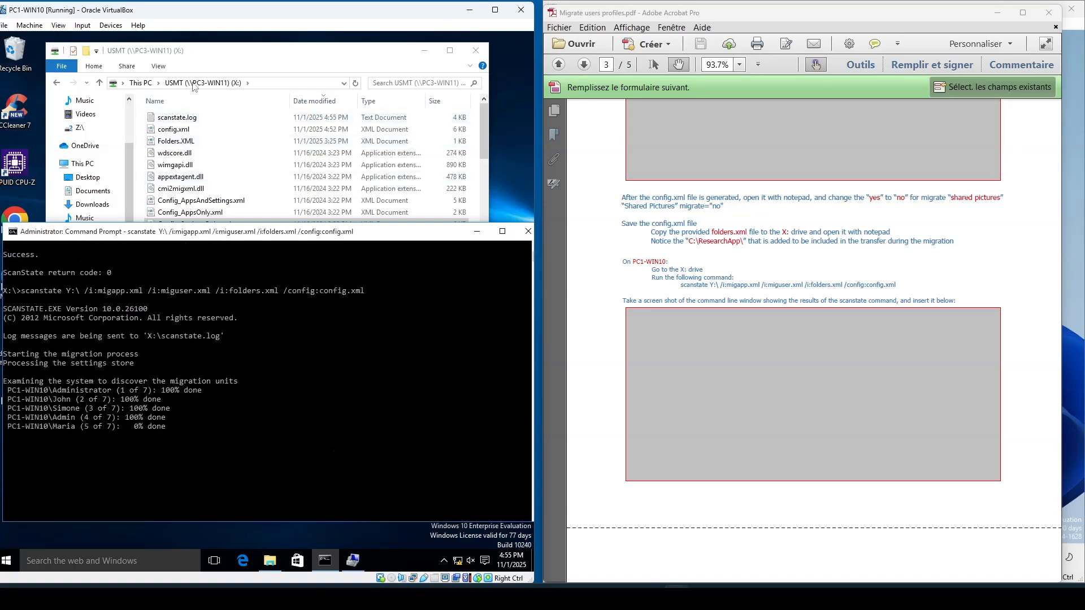
left_click(99, 82)
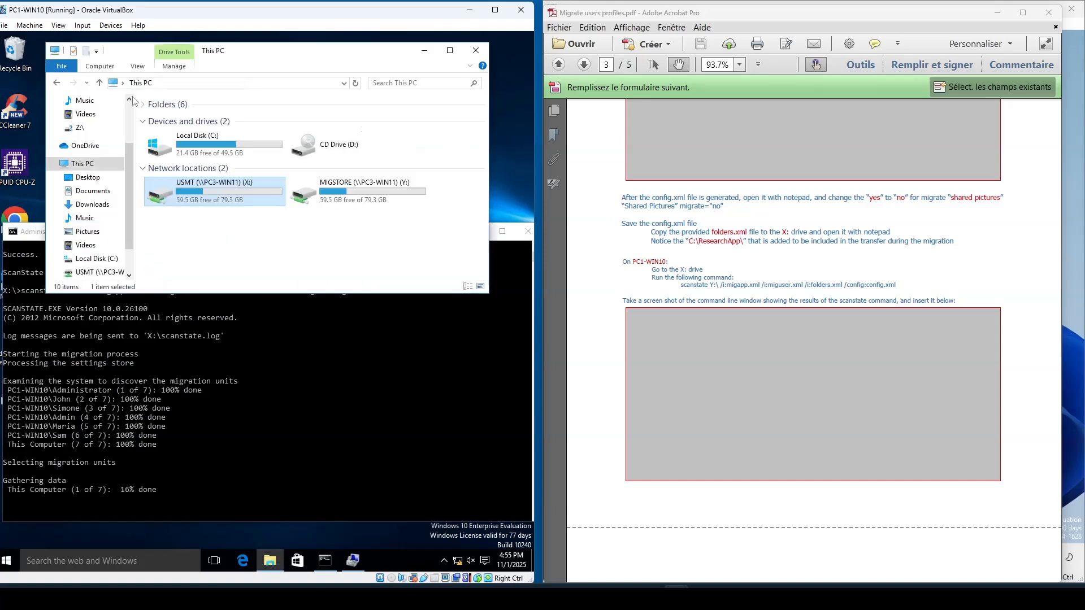
double_click(362, 201)
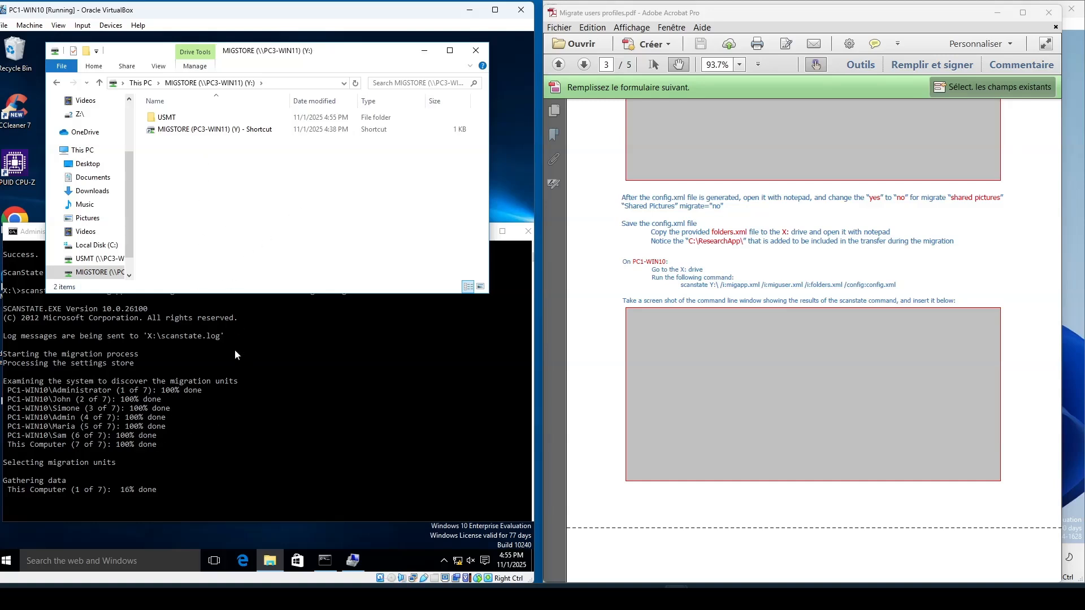
scroll(242, 372, "down", 2)
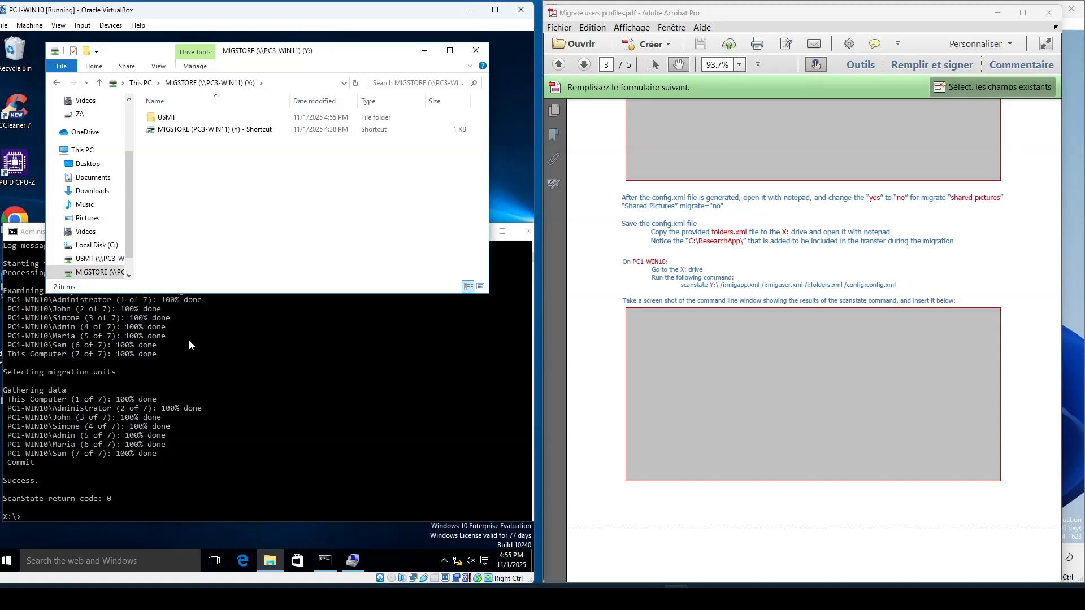
double_click(168, 117)
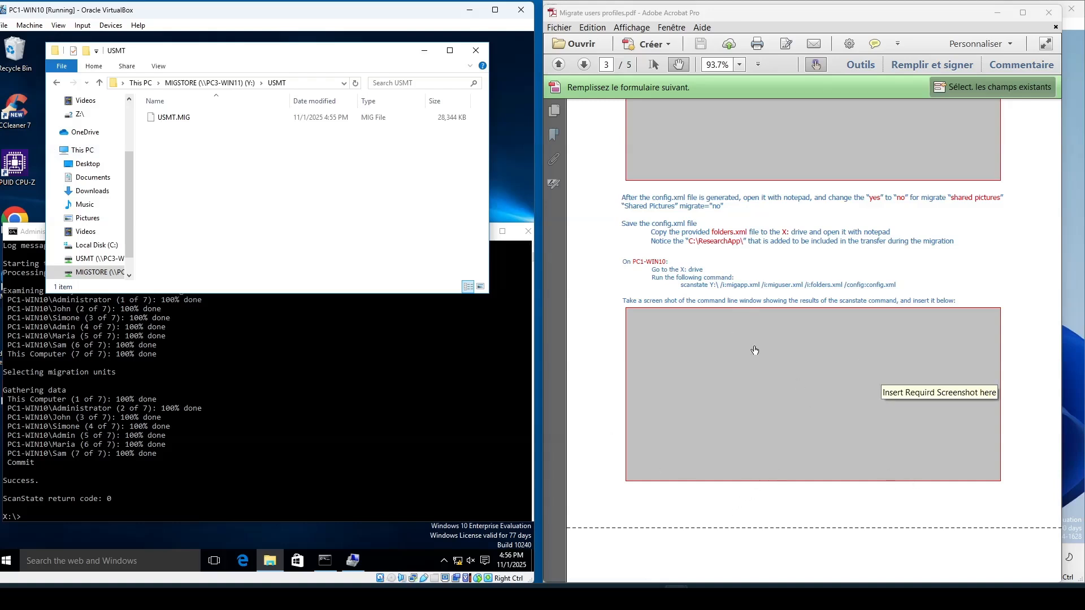
scroll(755, 350, "down", 5)
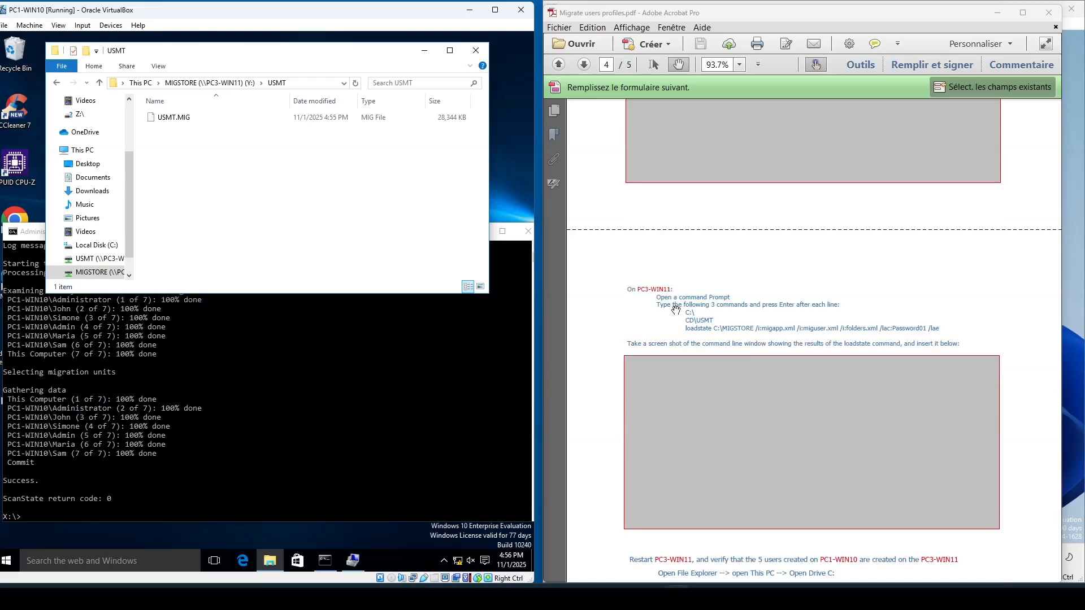
- Move the instructions document aside and open a Command Prompt on PC3-WIN11
left_click_drag(815, 13, 287, 68)
left_click(757, 558)
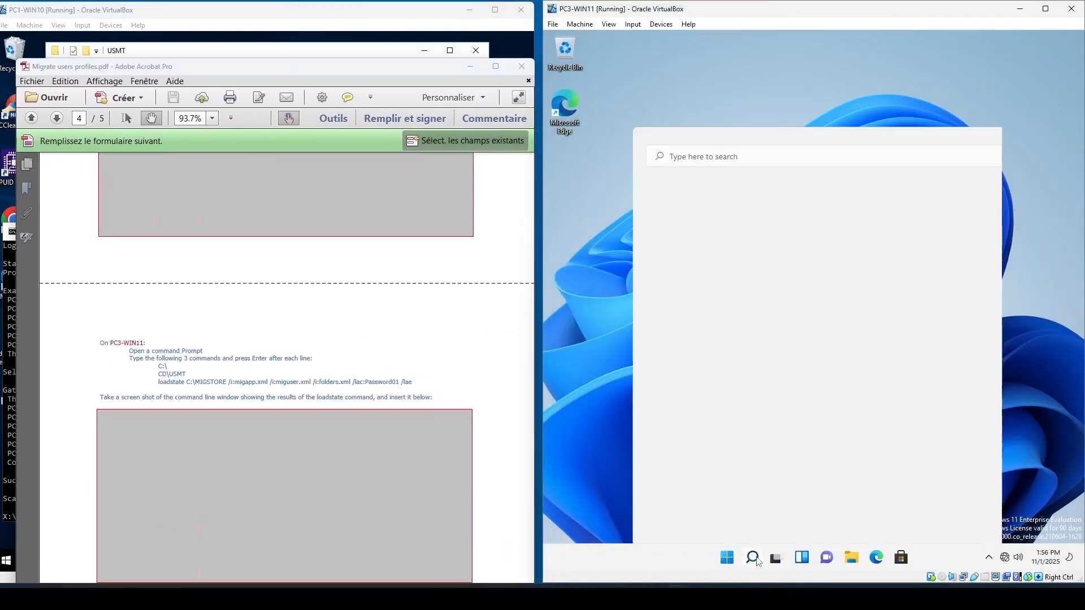
type("cmd")
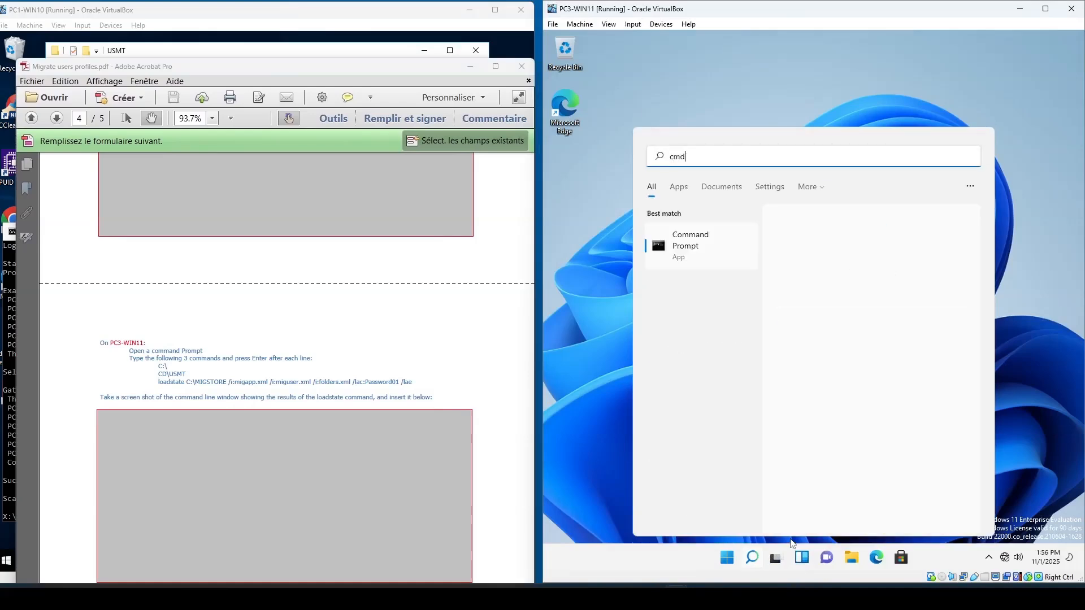
key("Return")
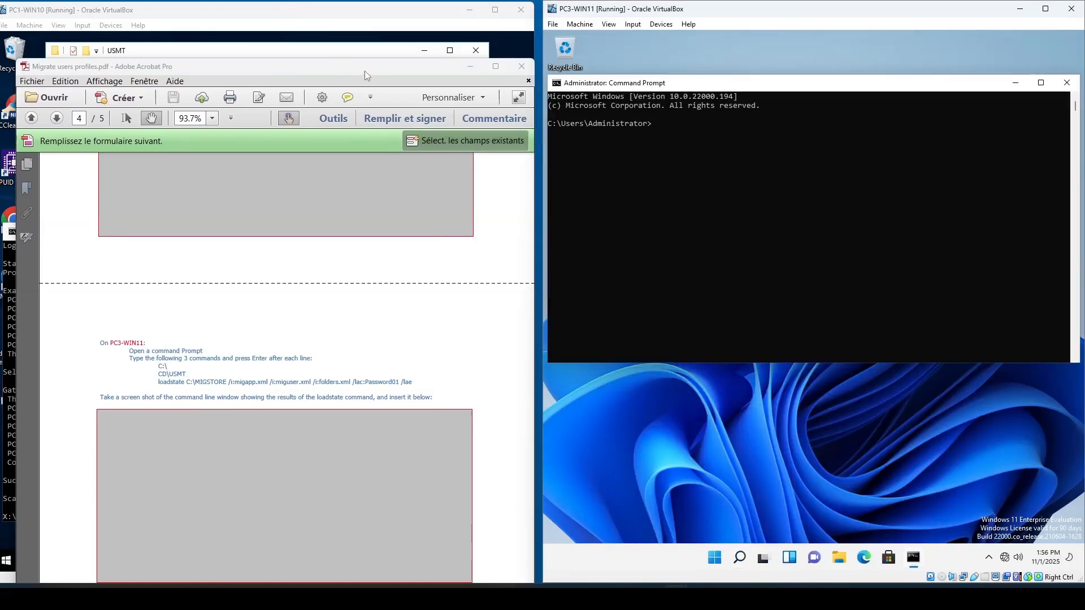
- Change to the C:\USMT folder in the Command Prompt on PC3-WIN11
mouse_move(374, 70)
left_mouse_down()
mouse_move(376, 188)
mouse_move(376, 79)
left_mouse_up()
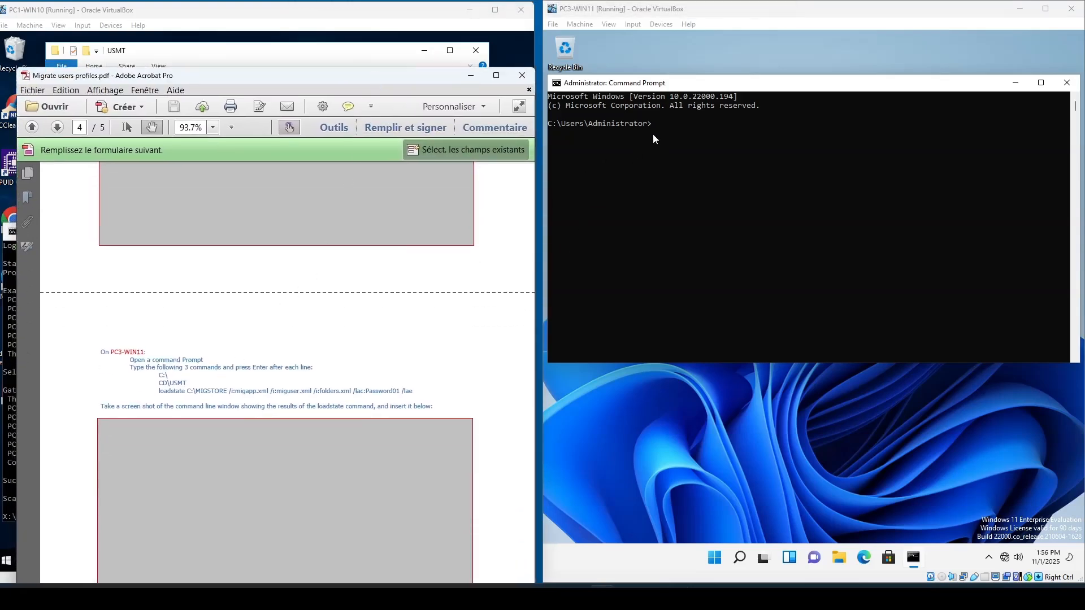
left_click(710, 189)
type("cd")
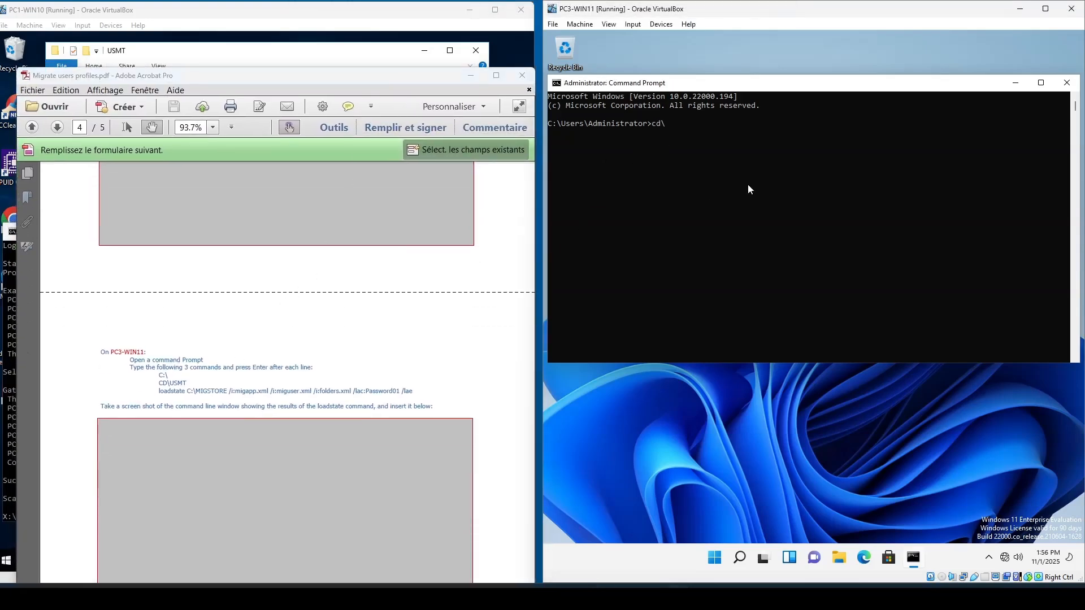
type("\\")
key("Return")
type("cd usmt")
key("Return")
- Start entering the loadstate command for C:\MIGSTORE with migapp.xml and miguser.xml input files
left_click_drag(423, 78, 415, 253)
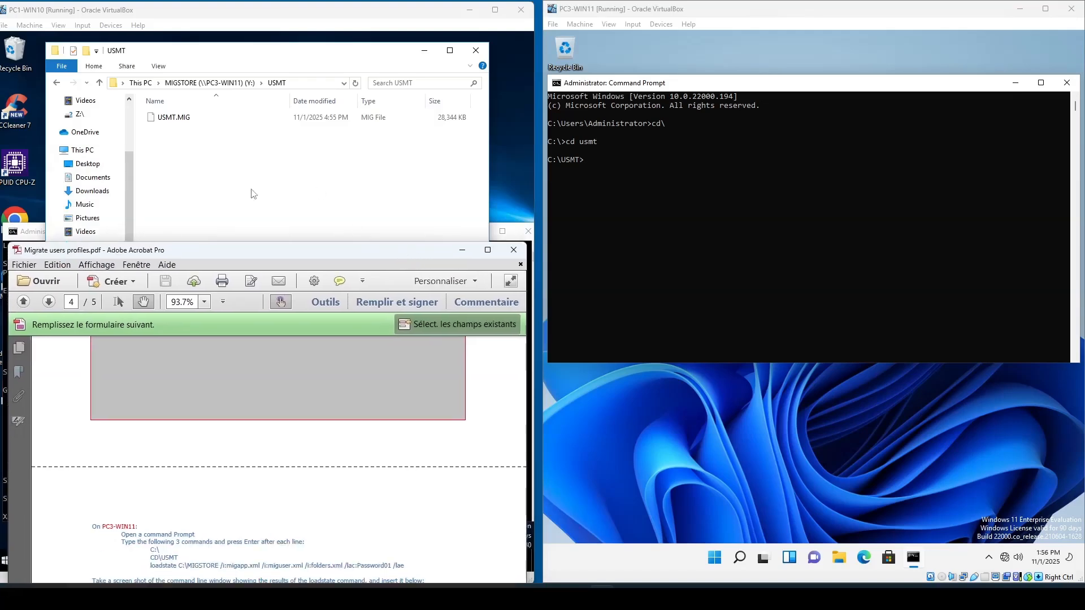
left_click(595, 164)
type("l")
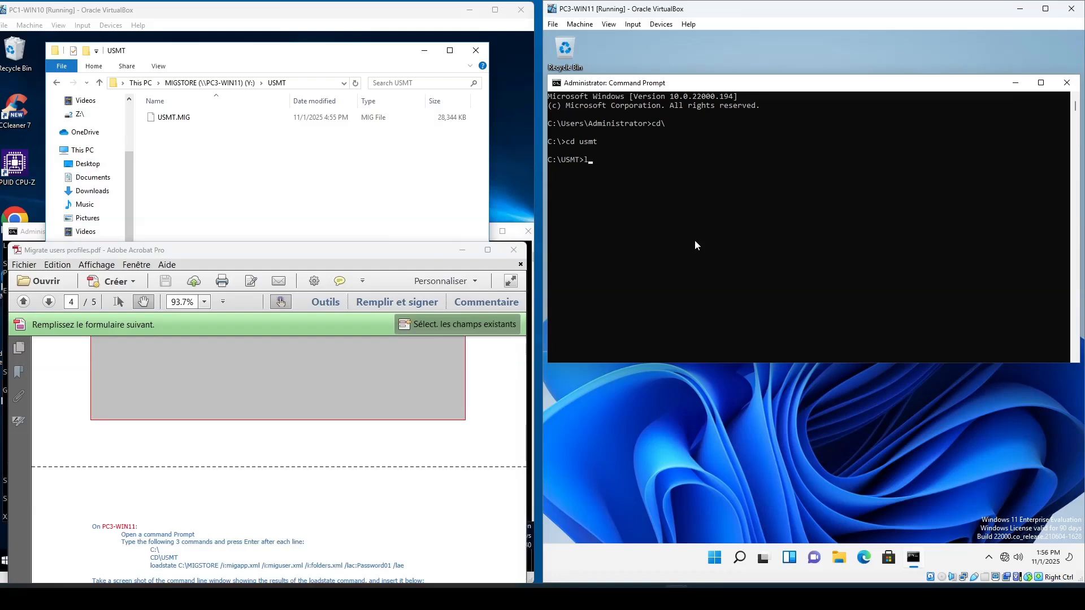
type("oadstate")
scroll(475, 382, "down", 3)
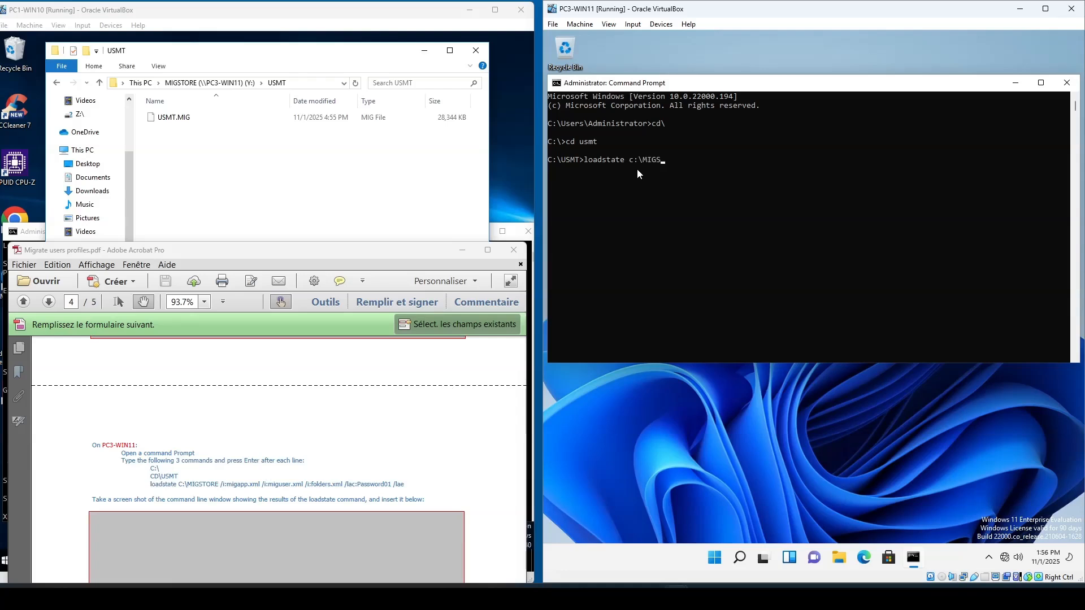
type("ORE /i:migapp.xml /i:miguser.")
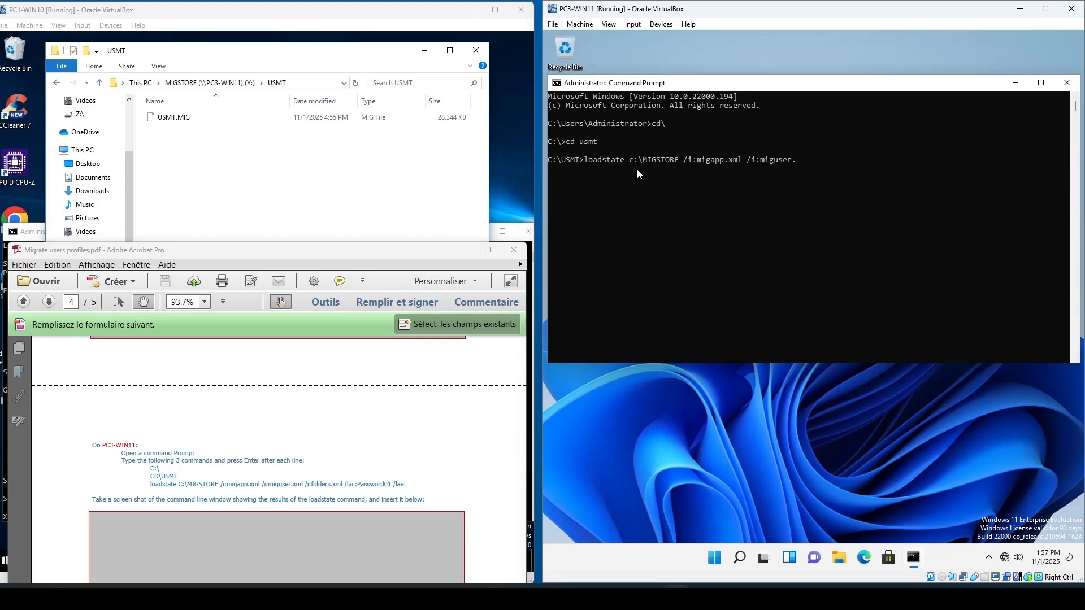
type("xml /i:folders.xml")
- Complete loadstate with folders.xml, the /lac local account password and /lae, and run it
type("/lac:PAssword01 /la")
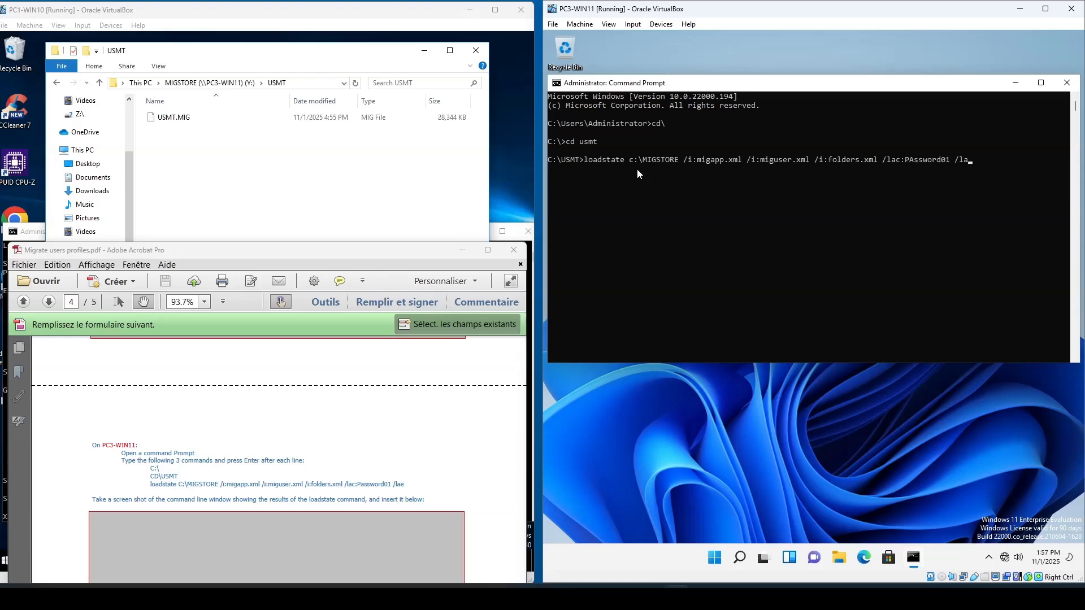
type("e")
key("Return")
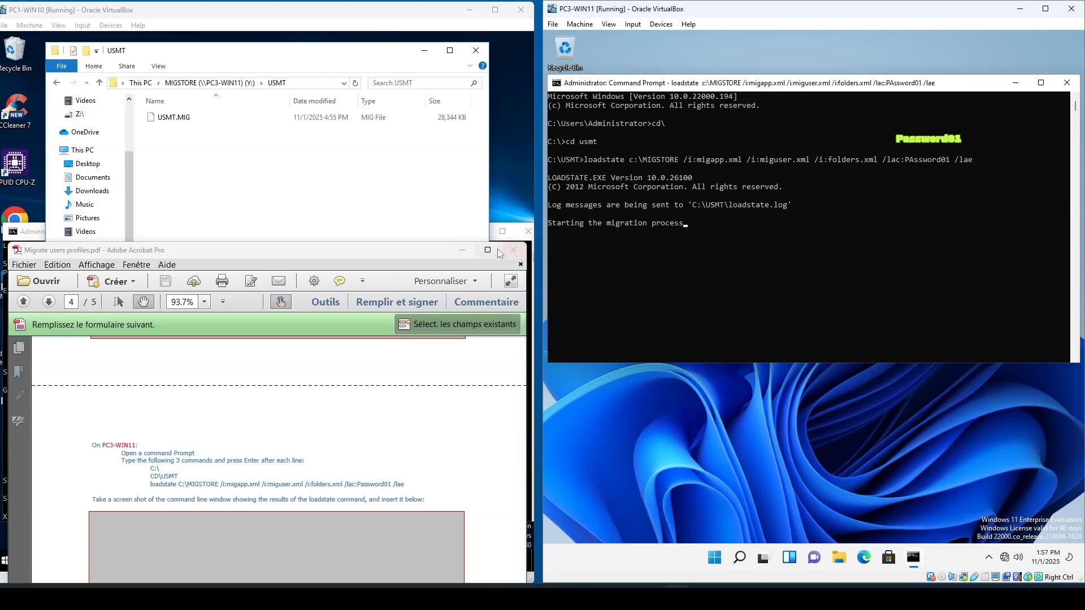
- Monitor the loadstate progress on PC3-WIN11 until the migration finishes
left_click(466, 251)
left_click(465, 251)
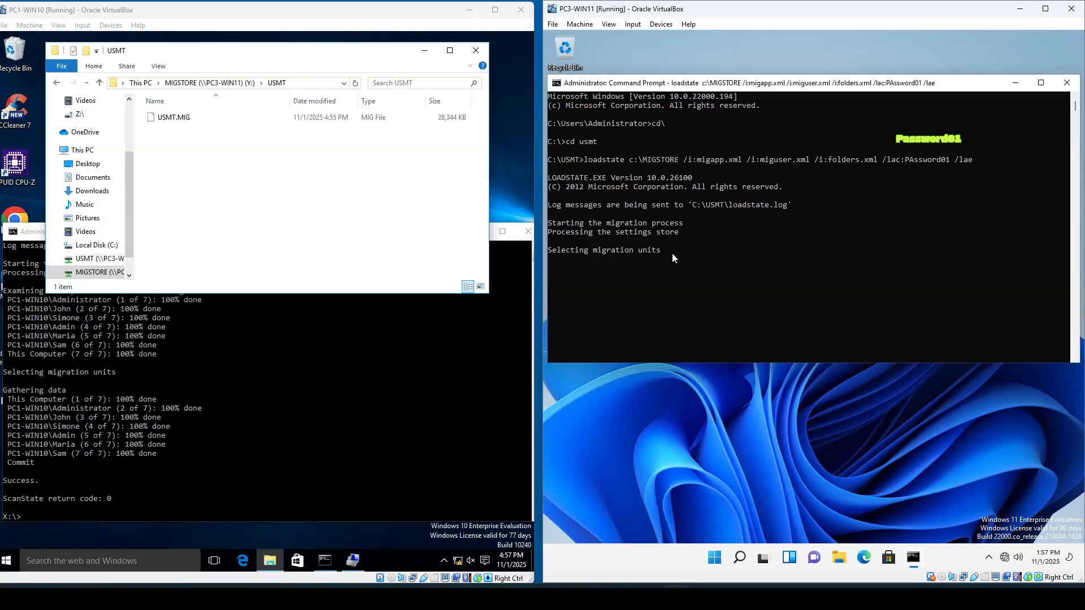
scroll(758, 280, "down", 2)
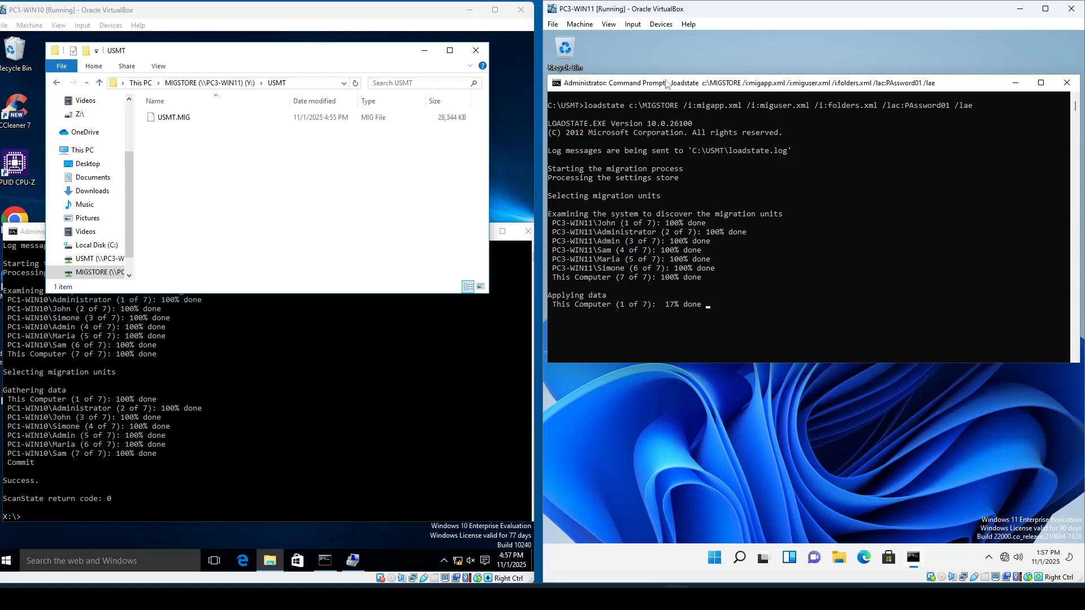
left_click_drag(667, 82, 763, 111)
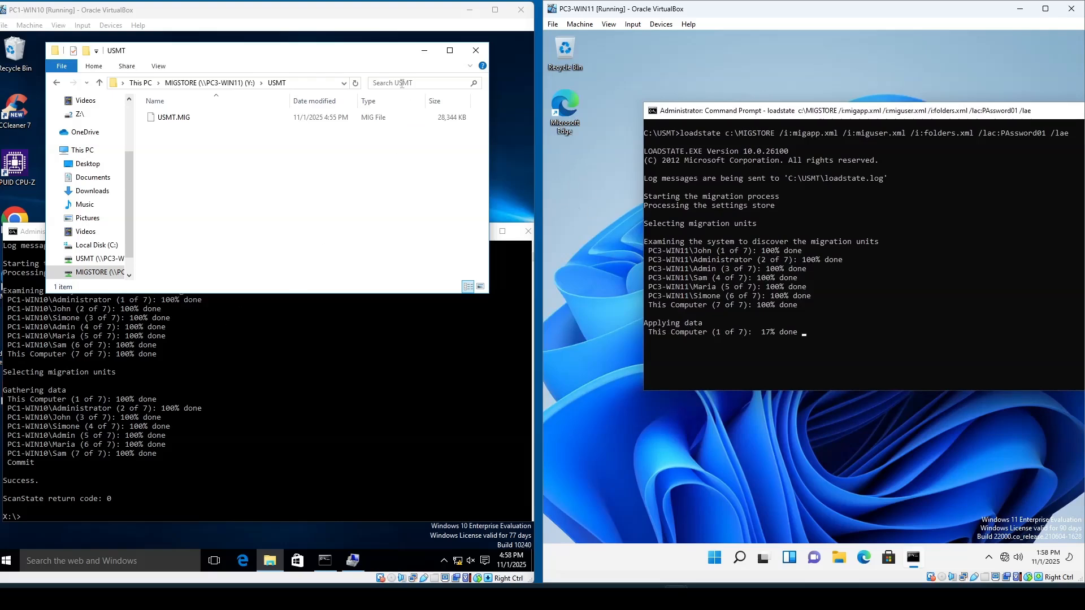
left_click(424, 50)
left_click(477, 231)
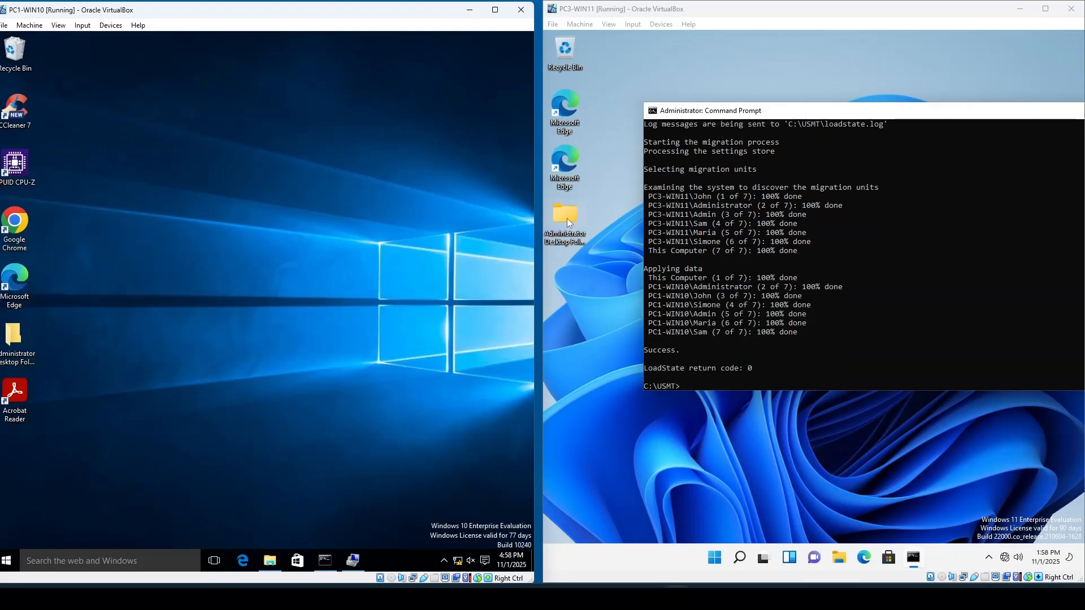
- Compare the Administrator desktop and Documents folders on PC1-WIN10 and PC3-WIN11
left_click(20, 338)
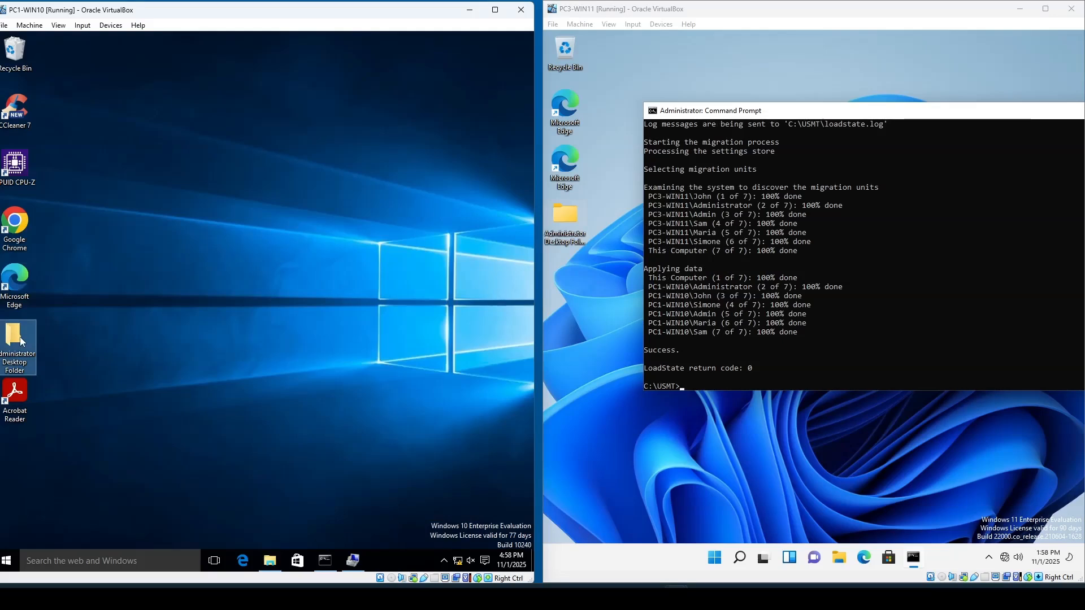
left_click(565, 226)
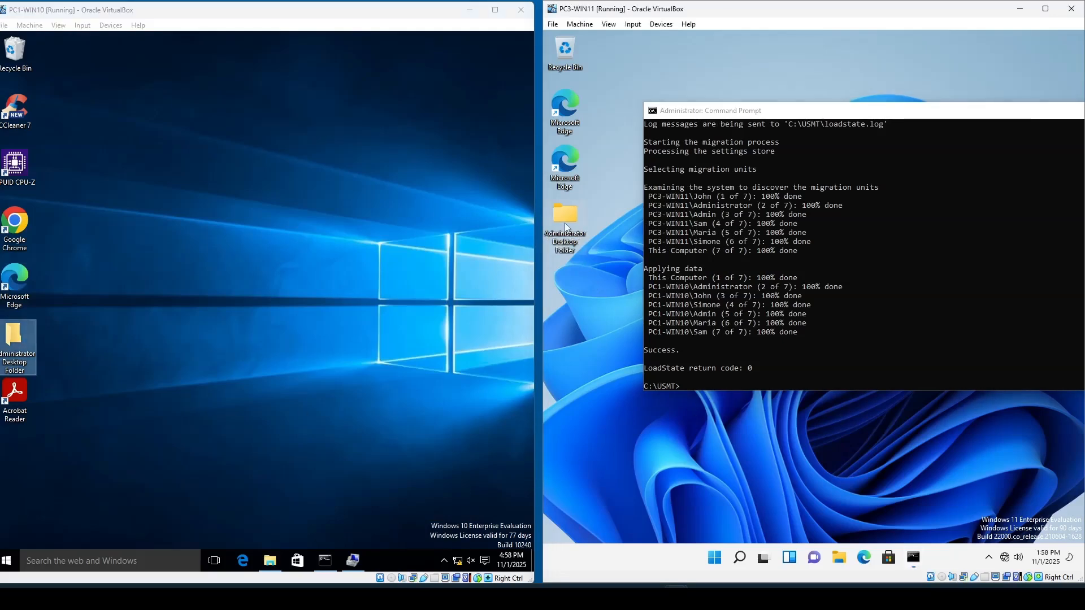
left_click(281, 562)
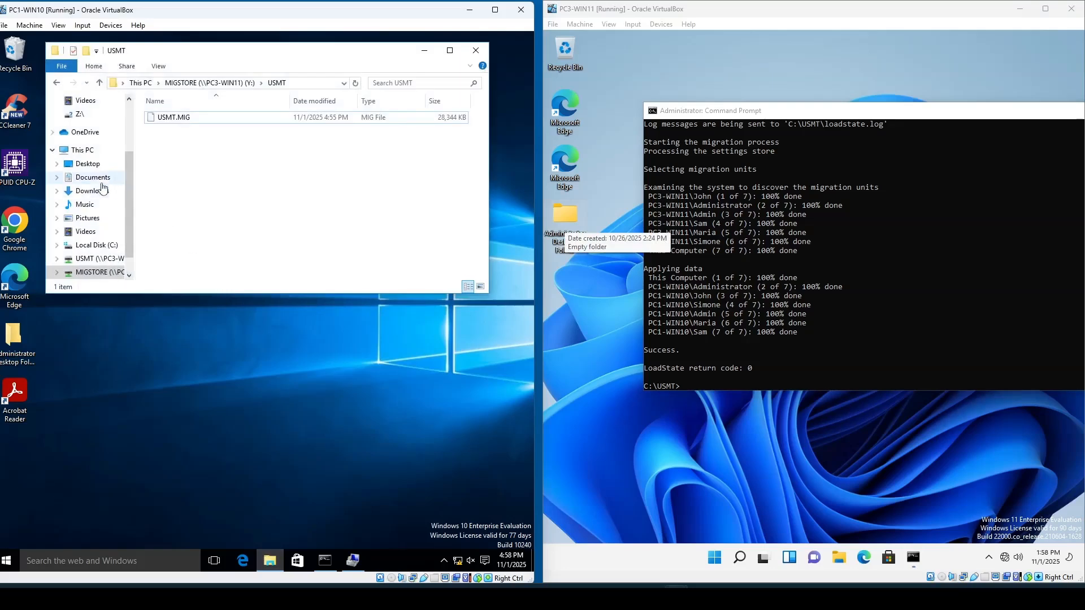
left_click(92, 178)
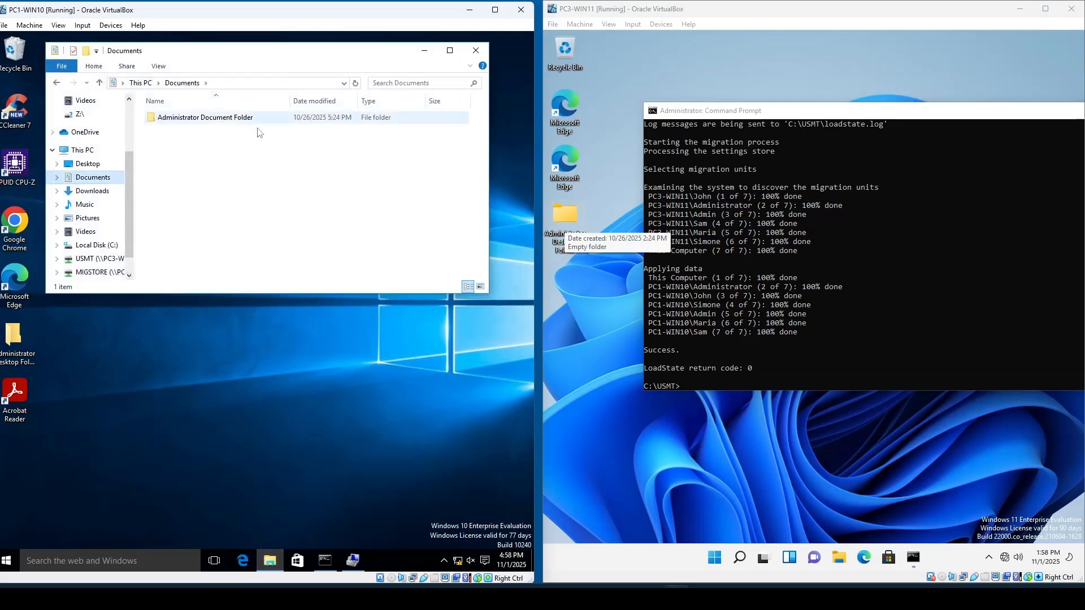
left_click(839, 558)
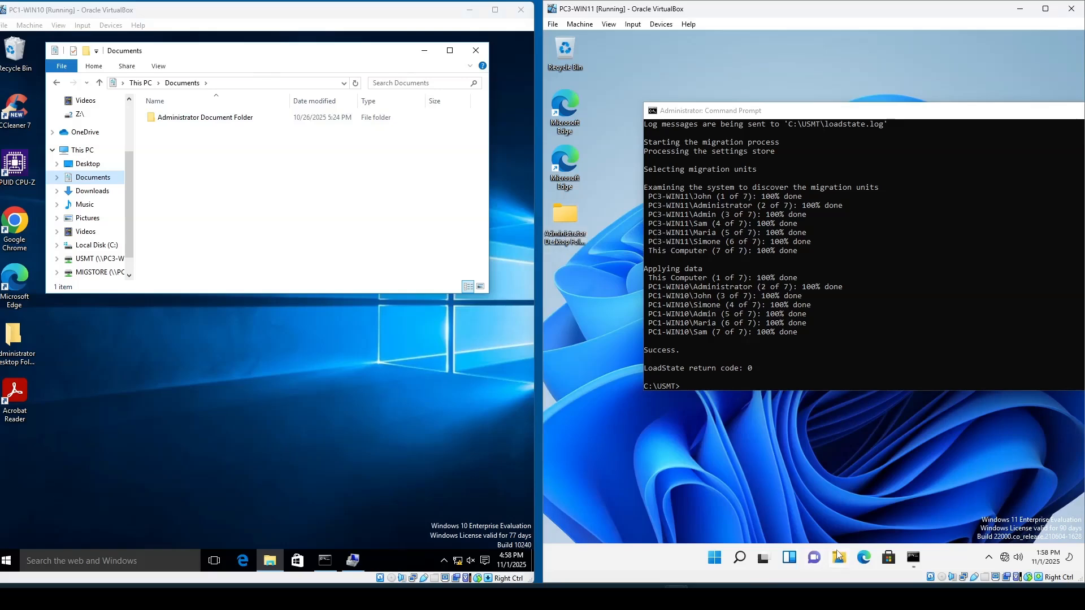
left_click(631, 238)
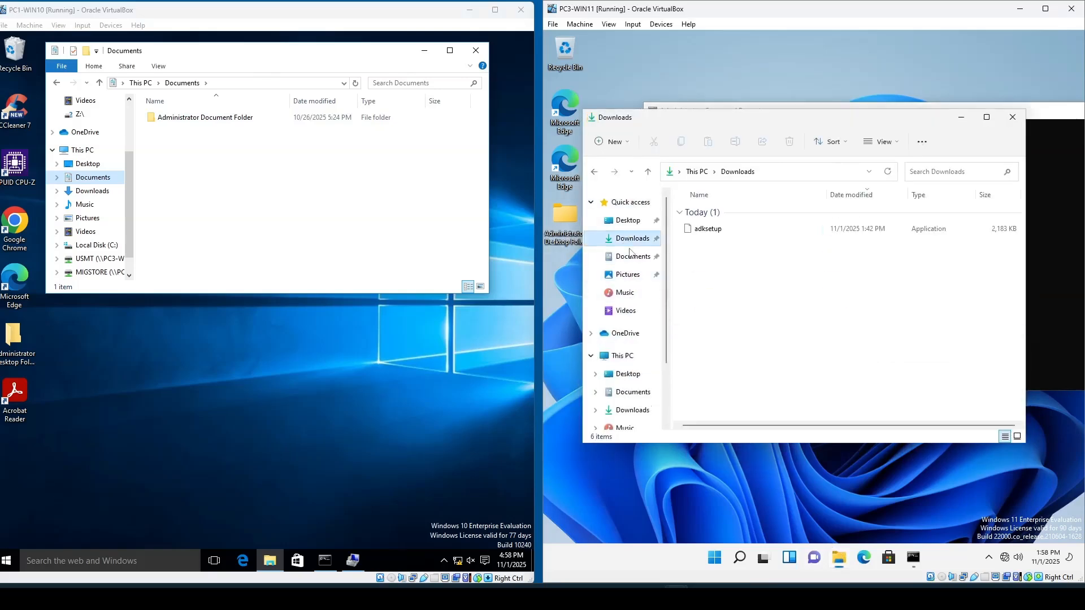
left_click(632, 258)
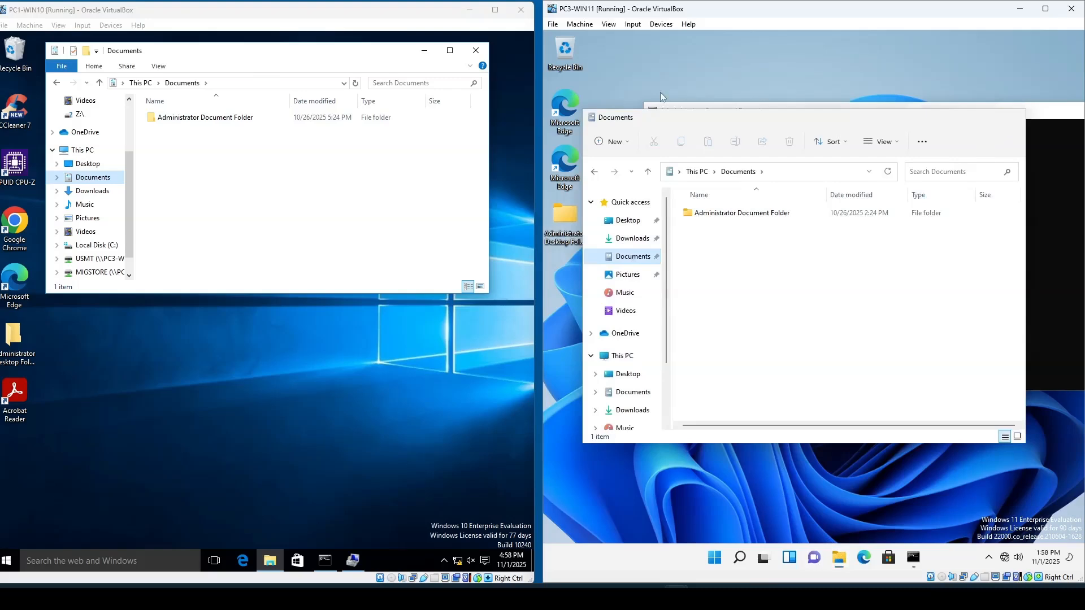
left_click(476, 50)
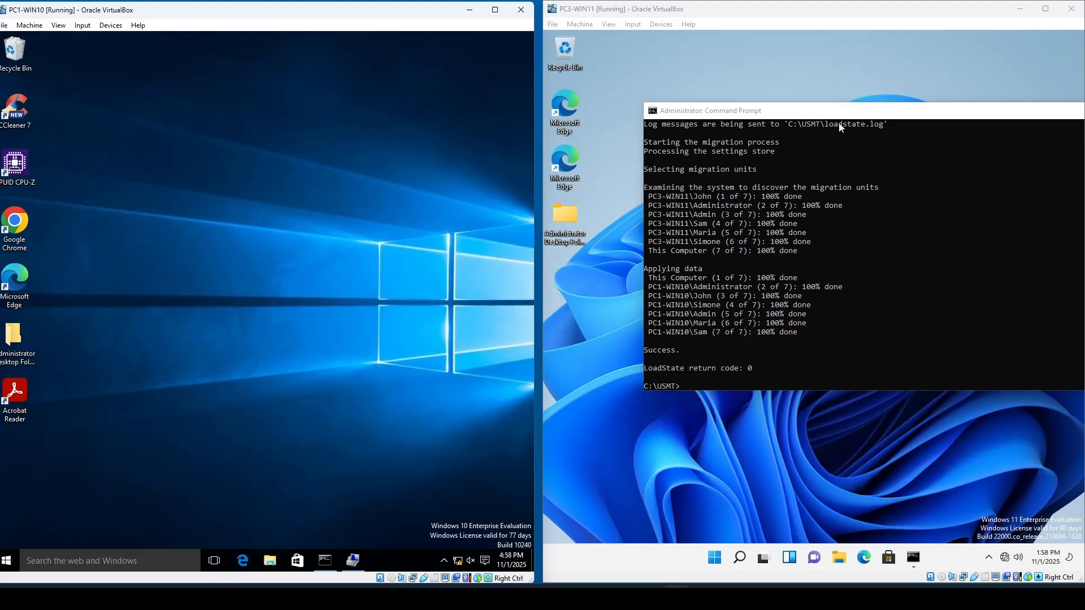
- Close the Command Prompt and File Explorer windows on PC3-WIN11
left_click_drag(846, 111, 772, 137)
left_click_drag(971, 130, 954, 169)
left_click(1026, 169)
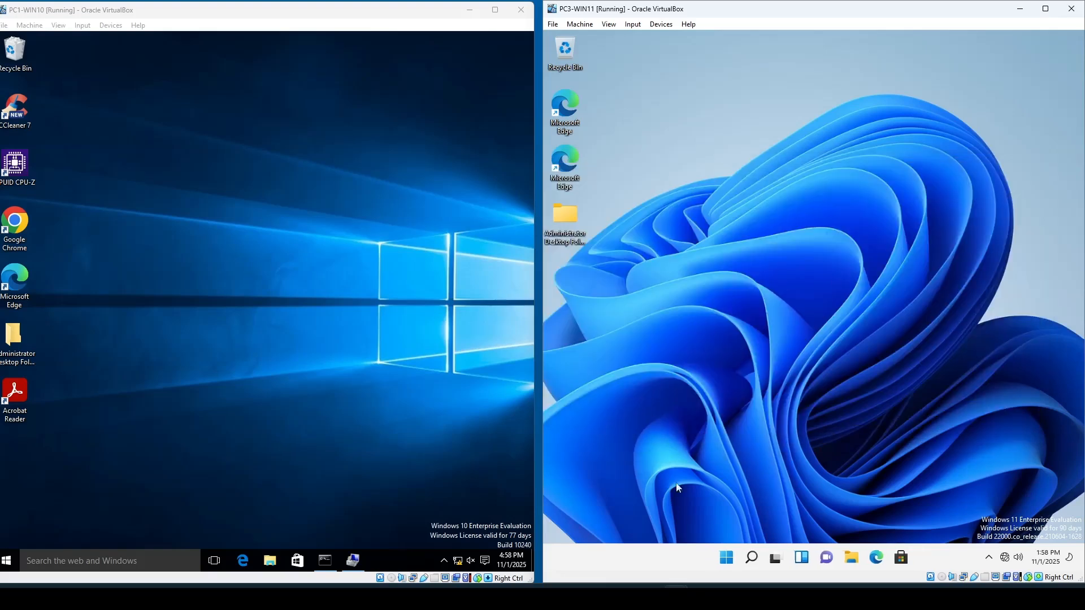
- Sign out of the Administrator account on PC3-WIN11
left_click(727, 558)
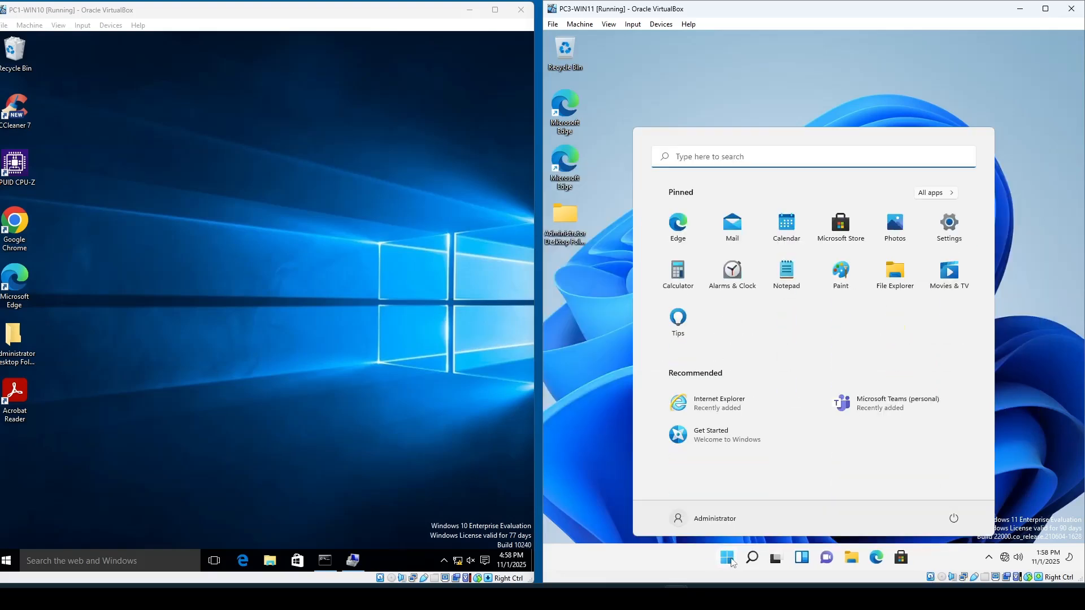
left_click(725, 524)
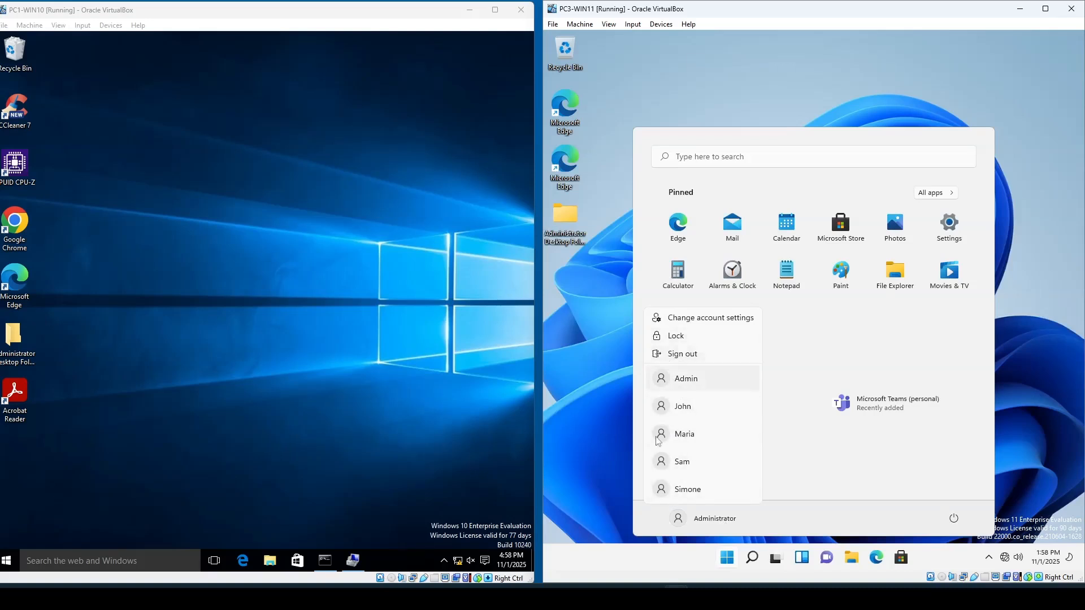
left_click(682, 354)
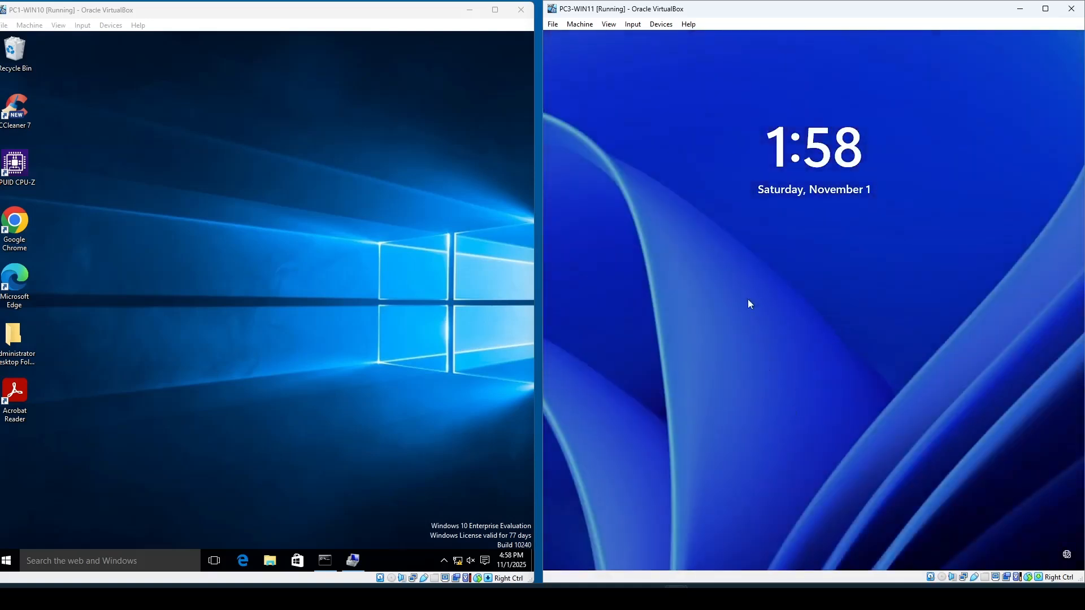
- On the sign-in screen, choose one of the migrated user accounts and enter its password
left_click(731, 386)
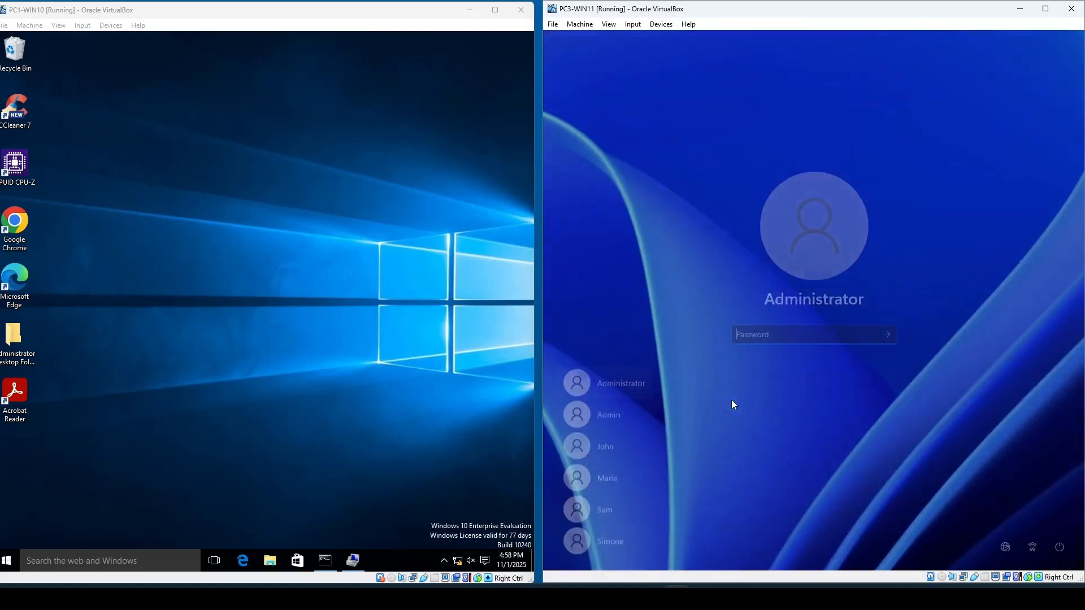
left_click(616, 507)
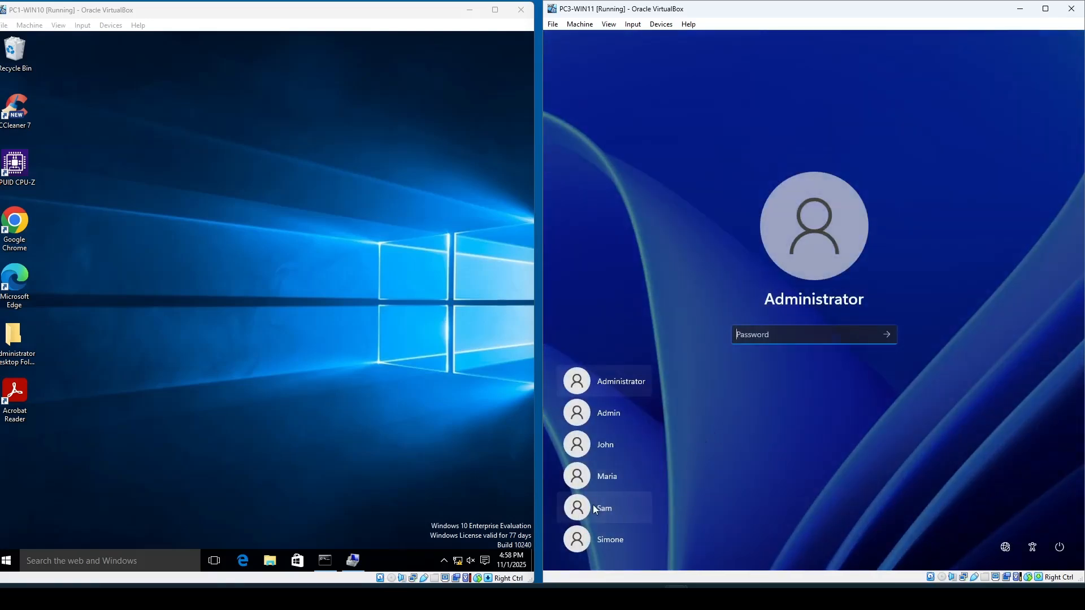
left_click(608, 537)
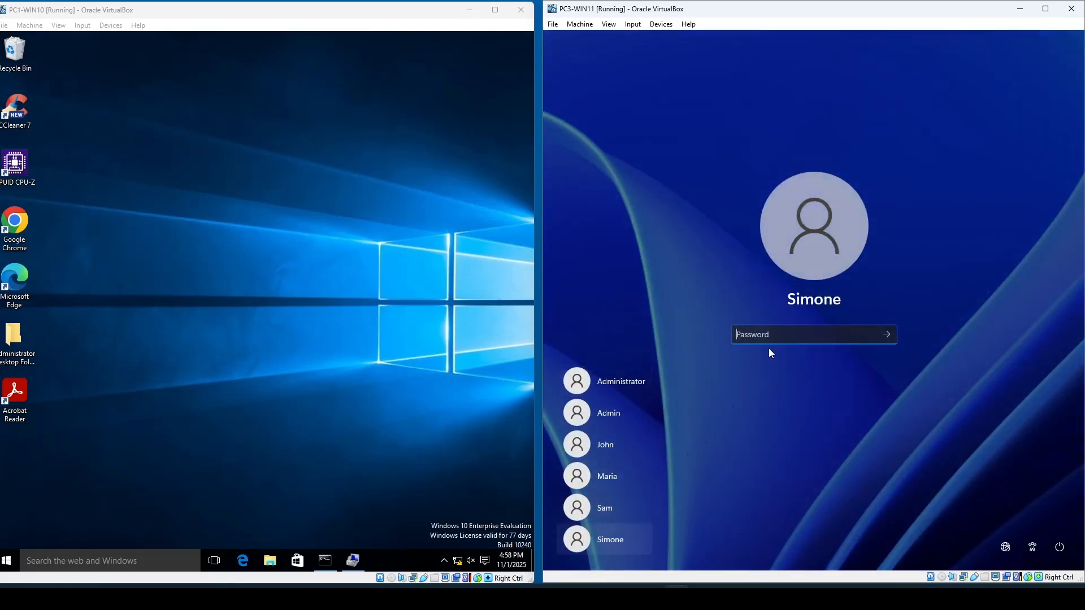
type("Pa$$w0rd")
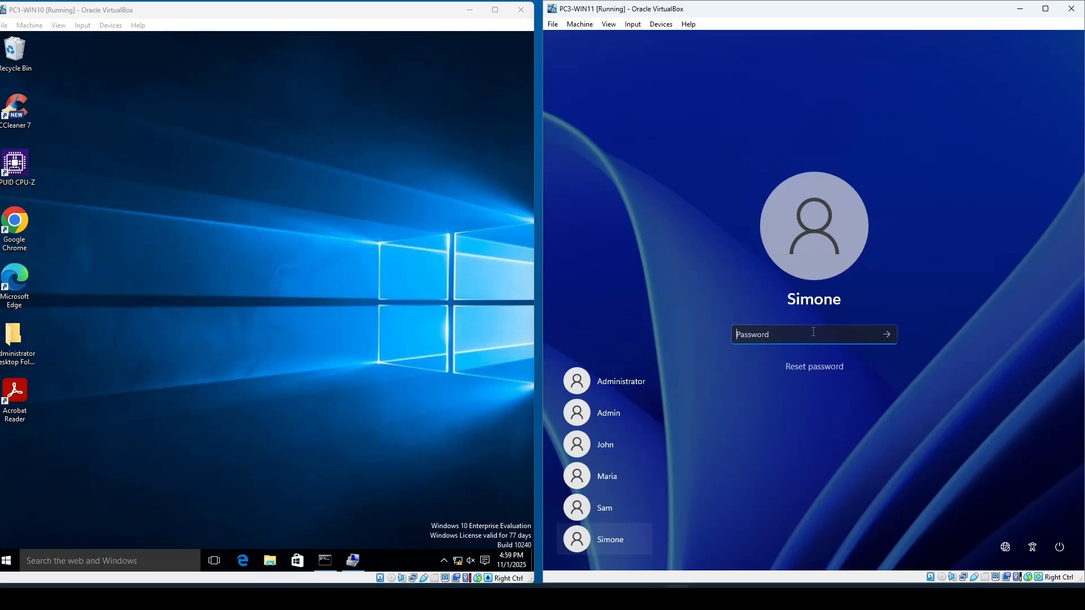
- Enter the account password for the migrated user on the PC3-WIN11 sign-in screen
type("●●●●●●●●●")
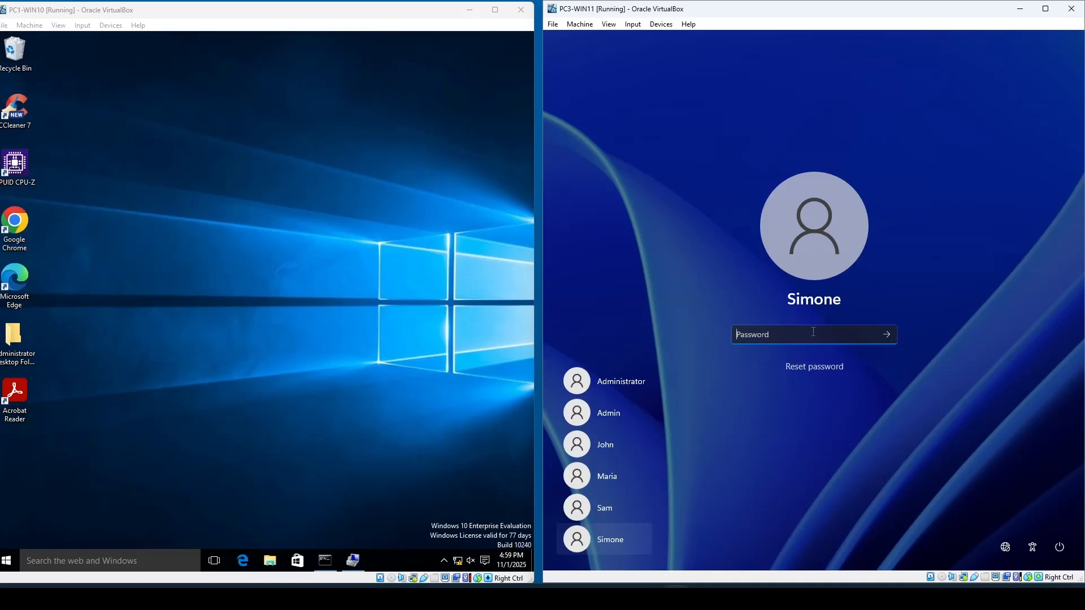
- Switch to another migrated user account on the PC3-WIN11 sign-in screen and enter that account's password
left_click(605, 476)
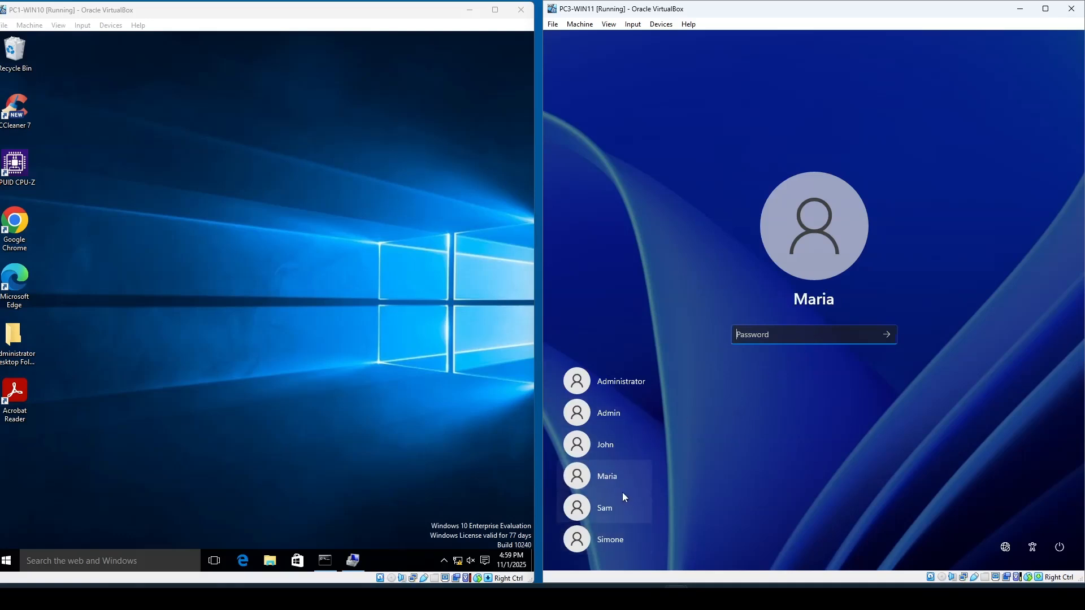
left_click(613, 445)
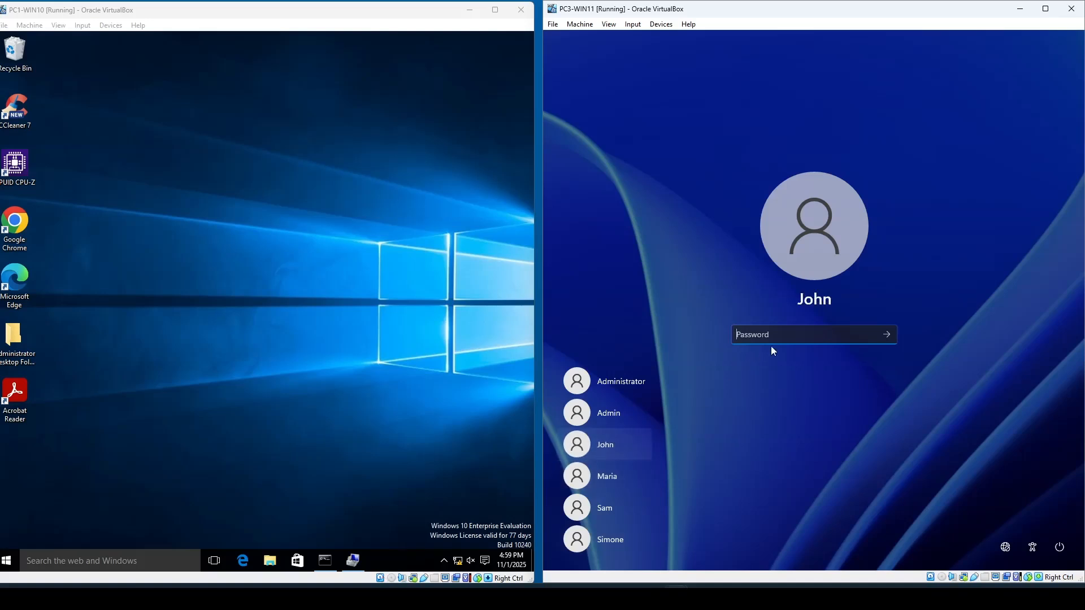
type("********")
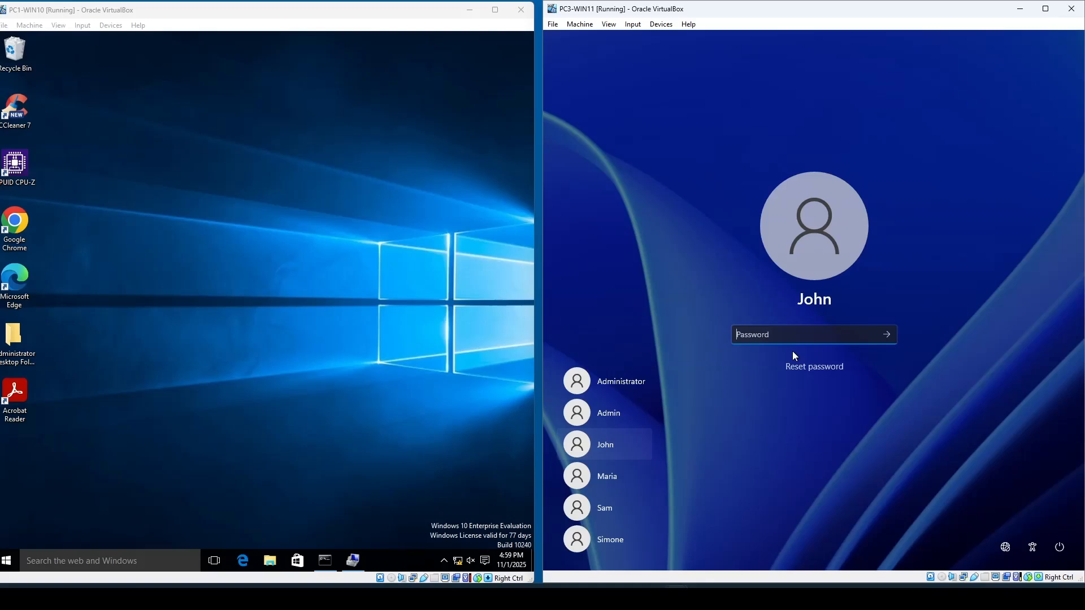
- Try to sign in as John on PC3-WIN11 by entering the account password
key("Caps_Lock")
type("******")
key("Return")
key("Return")
- Switch to the Administrator account on the sign-in screen and enter its password
left_click(633, 385)
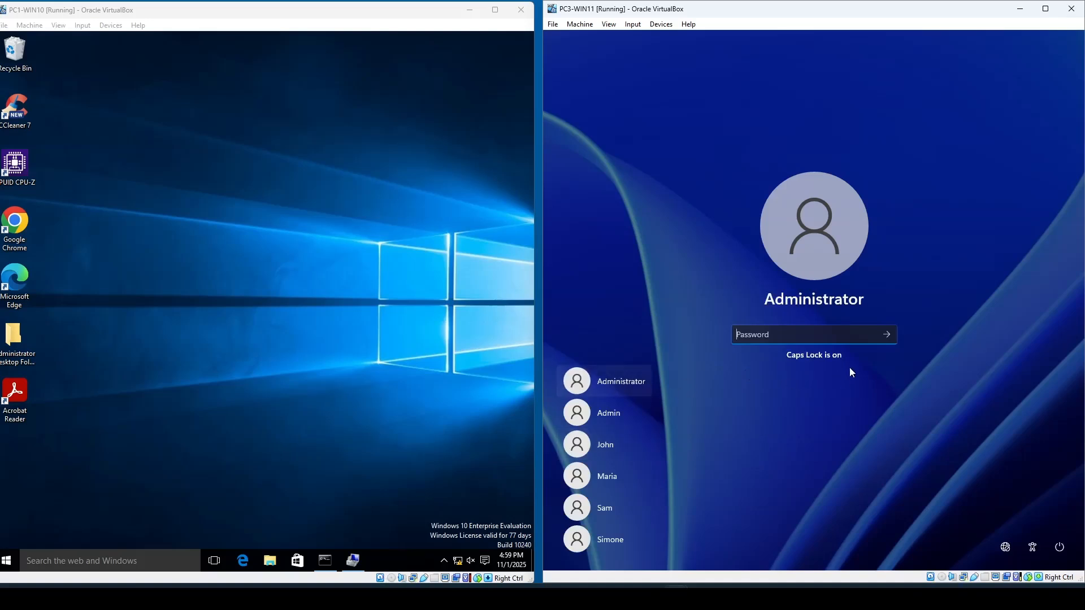
key("Caps_Lock")
type("****")
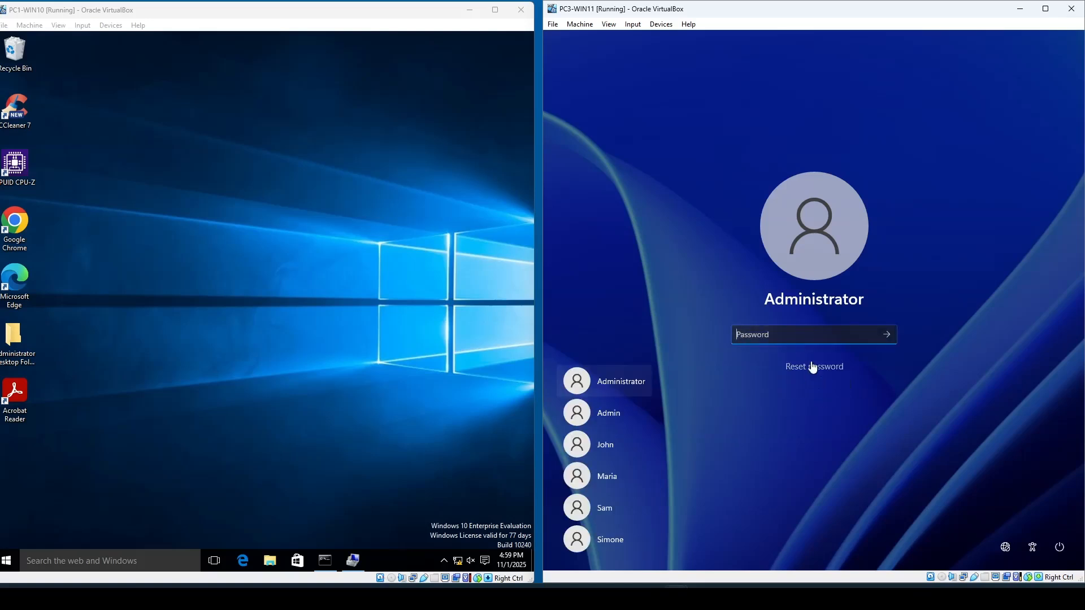
- Submit the Administrator account password to sign in to PC3-WIN11
type("**")
key("Return")
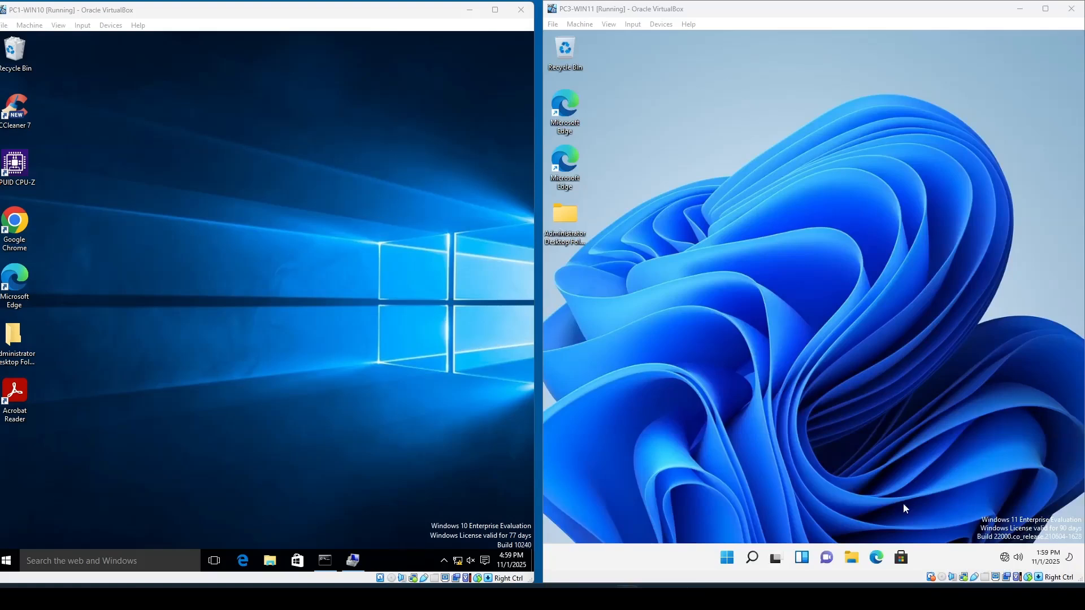
right_click(728, 559)
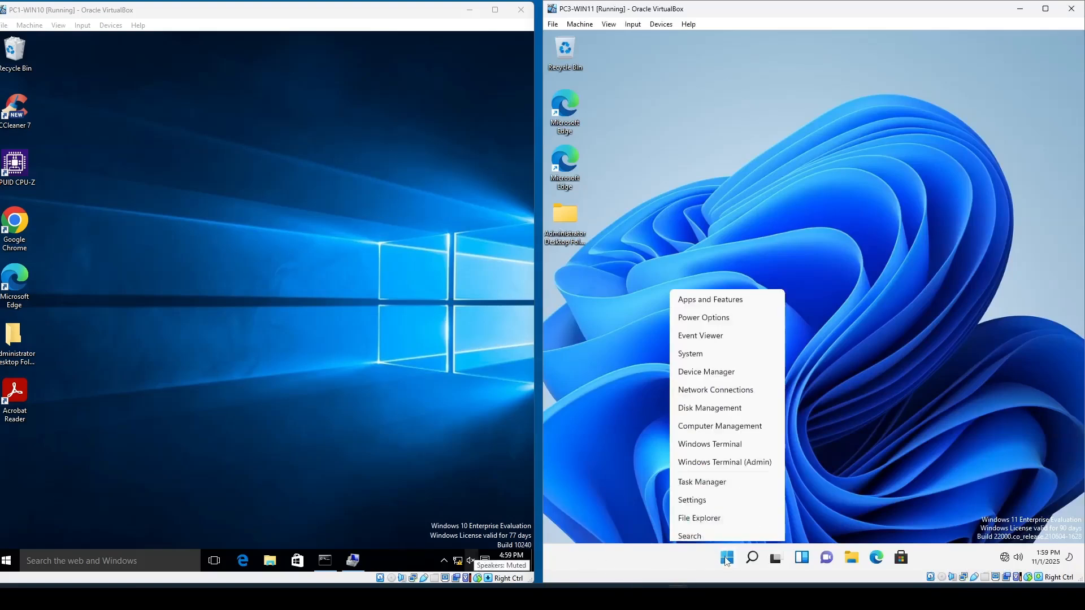
left_click(728, 365)
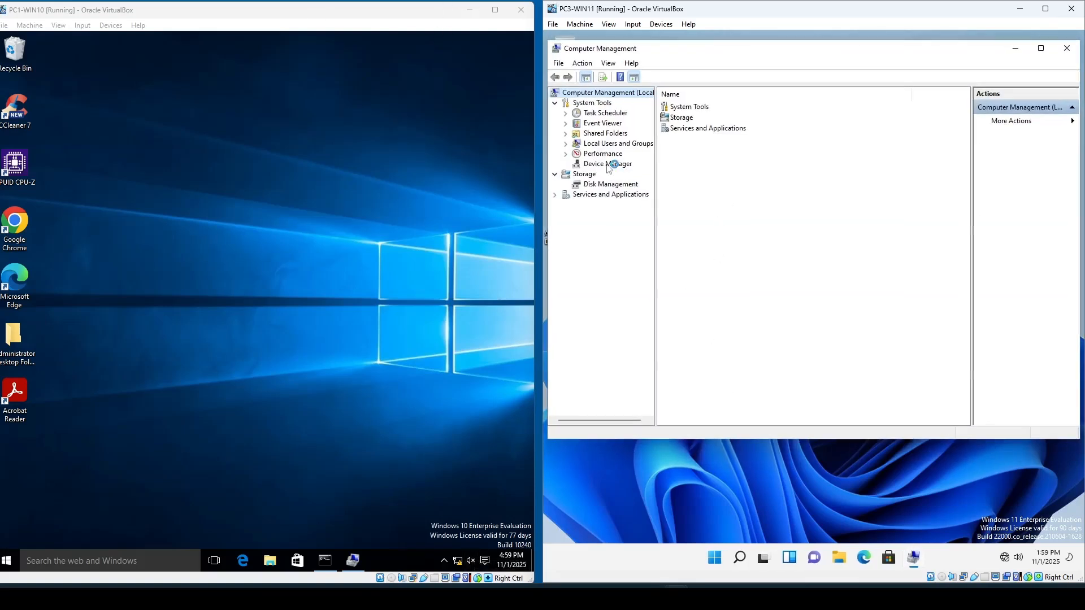
double_click(609, 145)
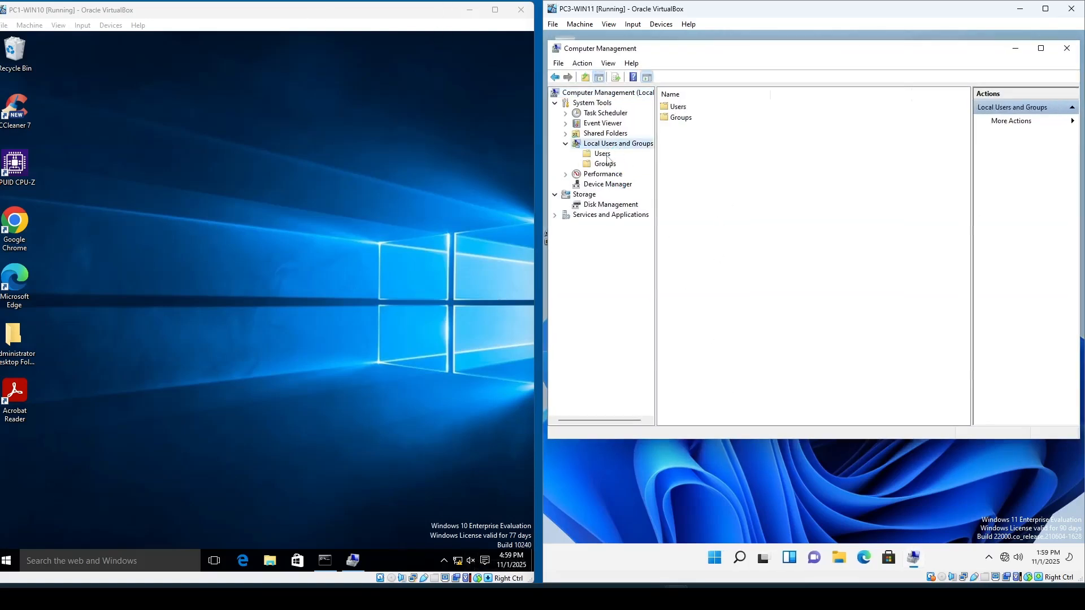
left_click(603, 154)
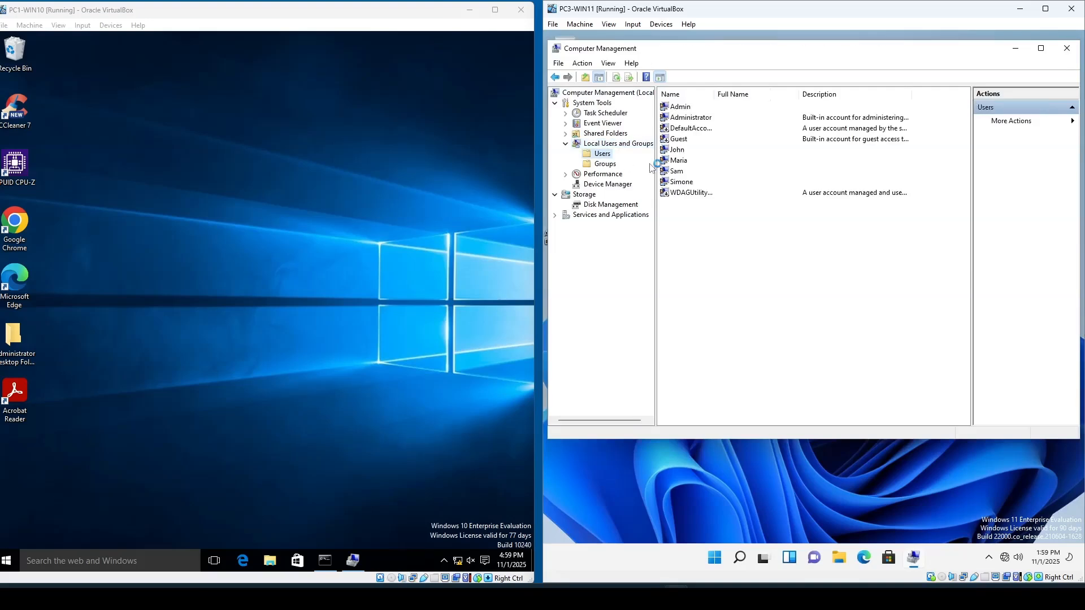
left_click(681, 151)
right_click(681, 152)
left_click(703, 161)
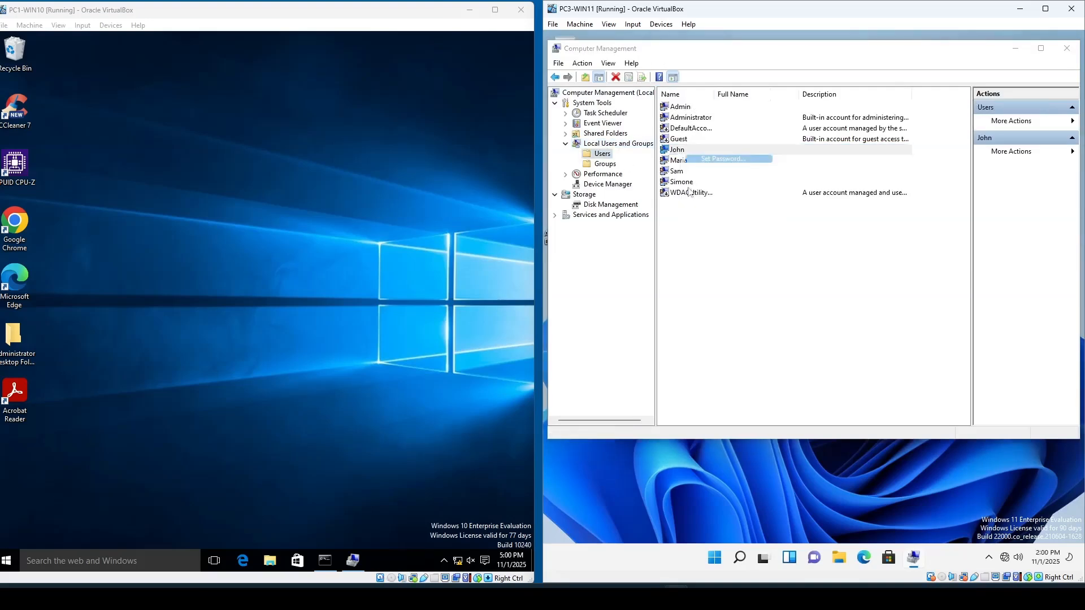
left_click(764, 302)
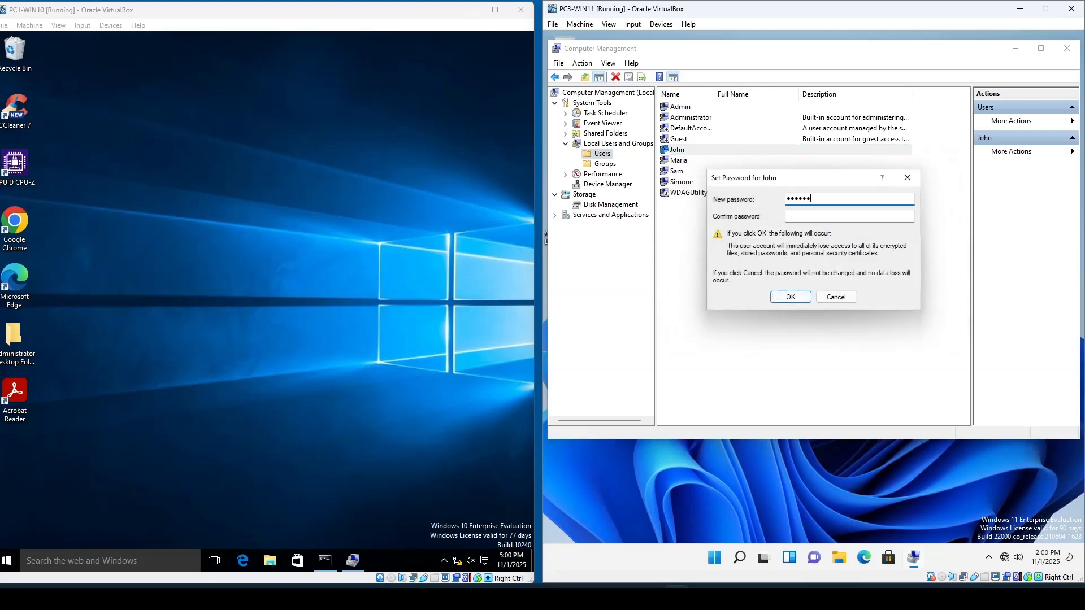
key("Tab")
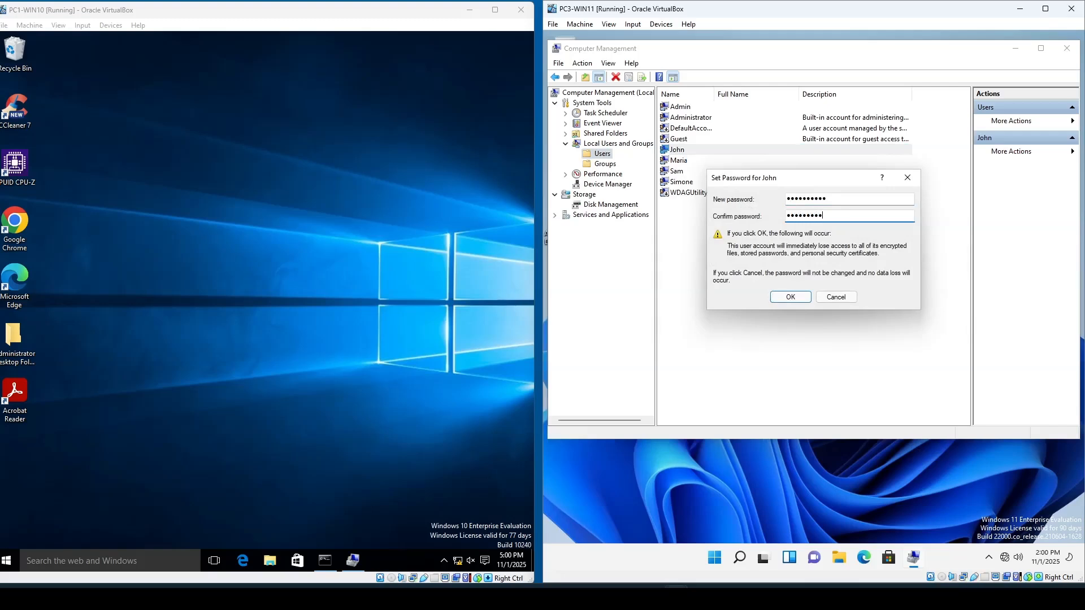
key("Return")
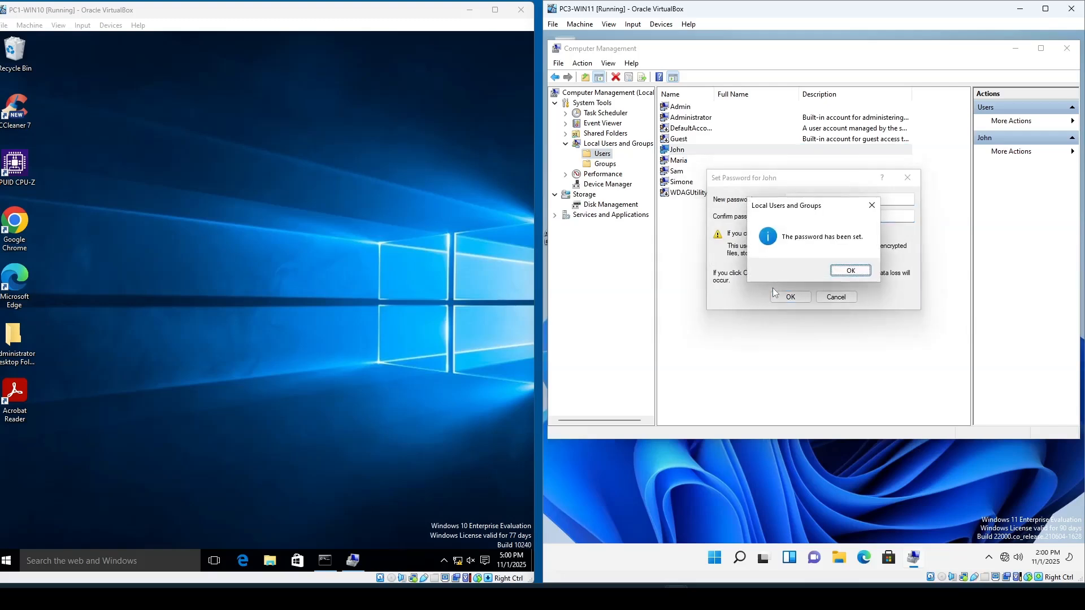
left_click(855, 268)
left_click(684, 163)
right_click(683, 162)
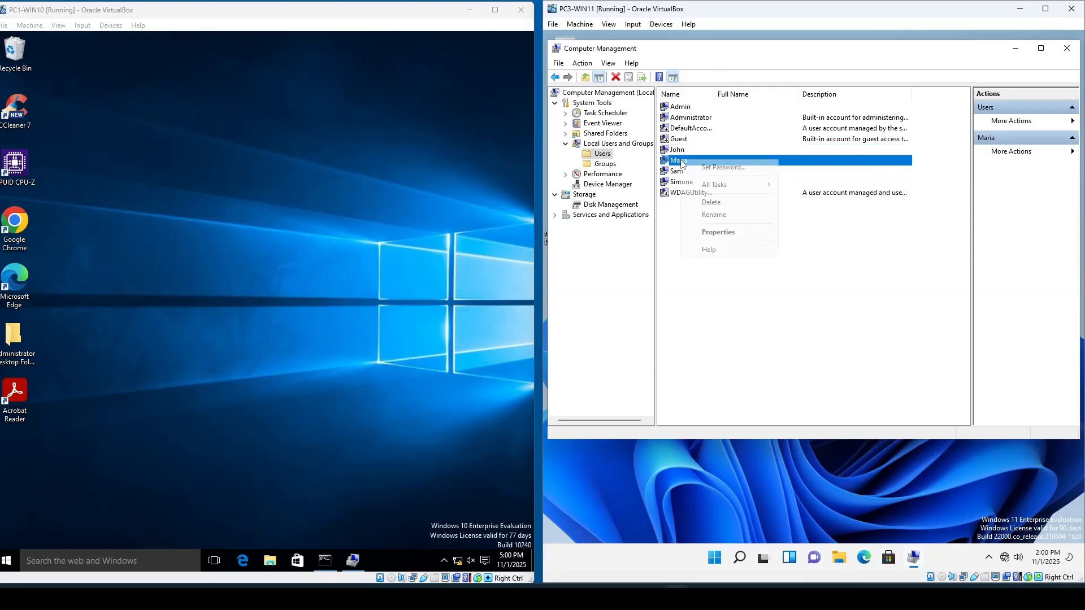
left_click(705, 167)
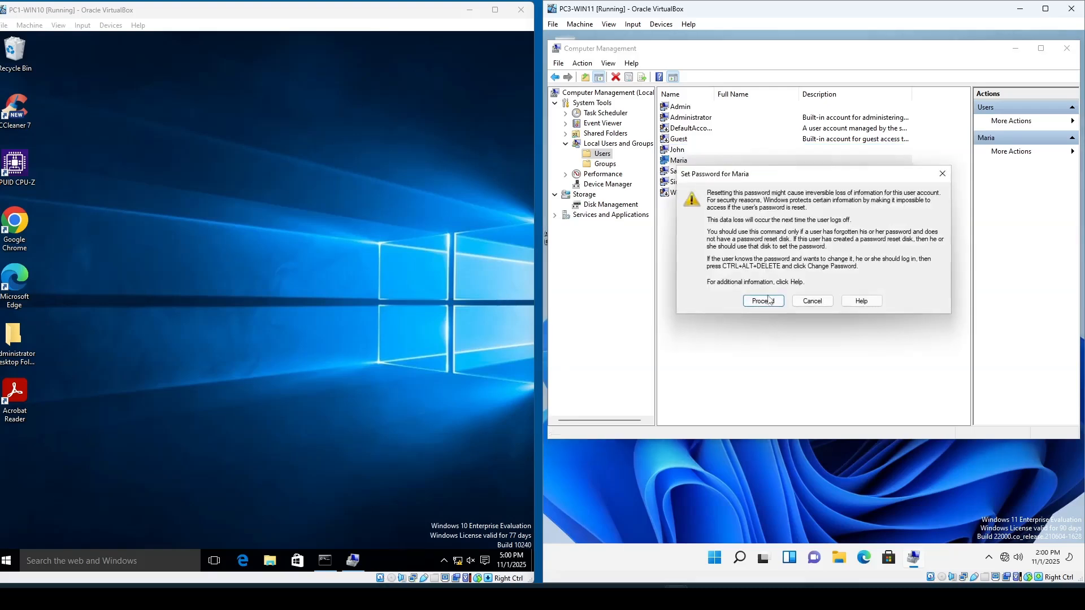
type("•••••")
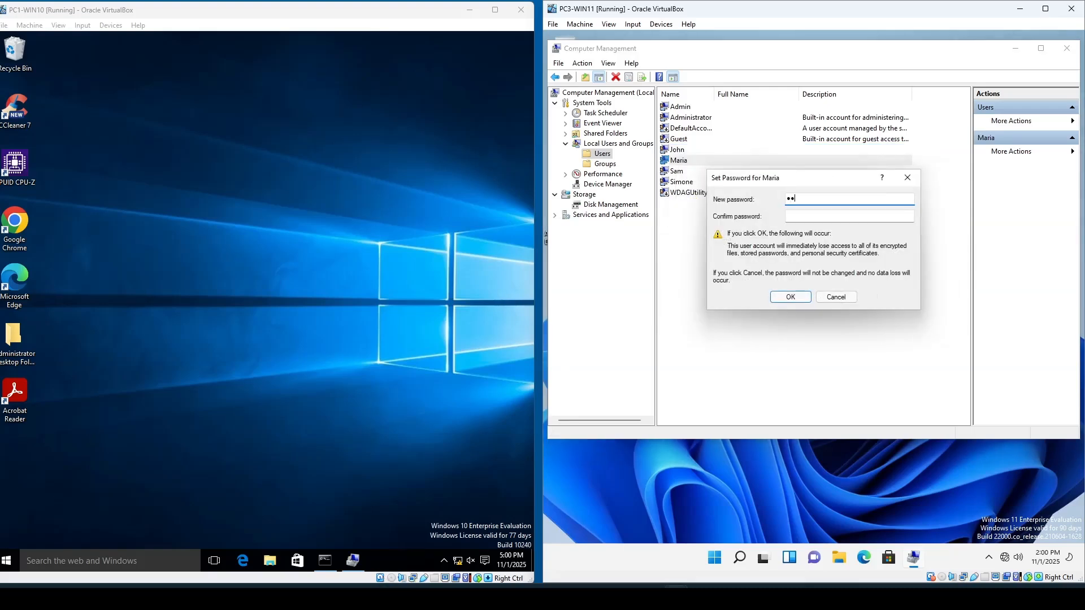
type("•••••")
key("Tab")
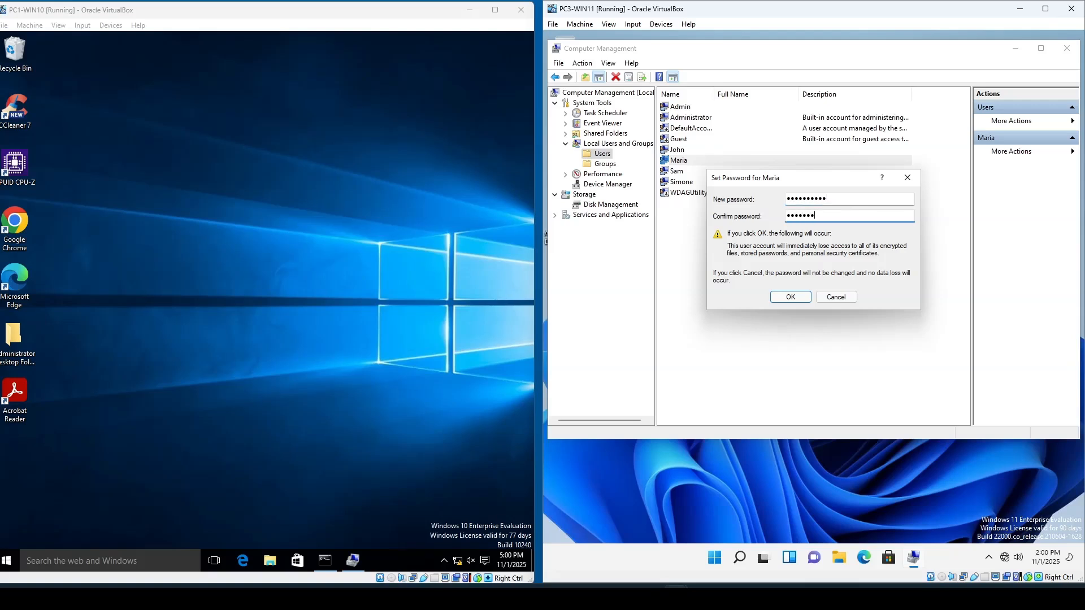
type("••••••••••")
key("Return")
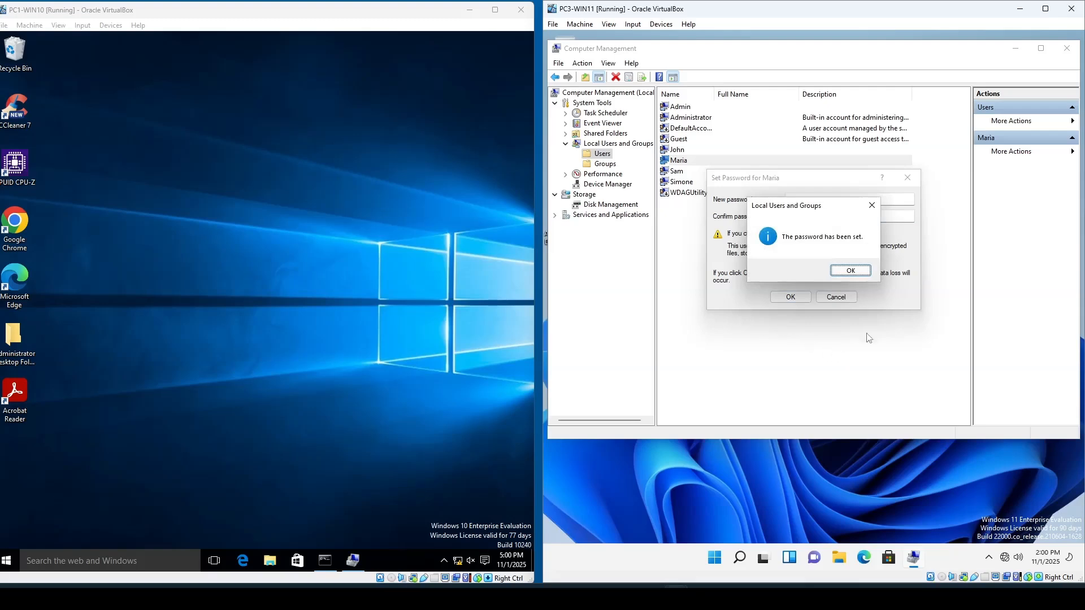
left_click(852, 270)
left_click(690, 173)
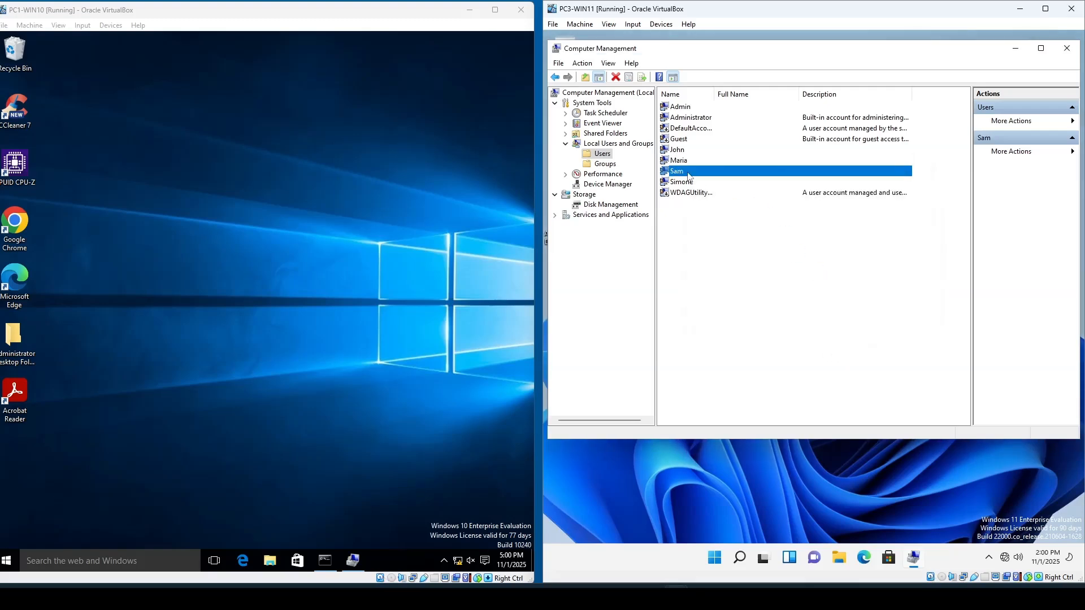
right_click(691, 174)
left_click(730, 179)
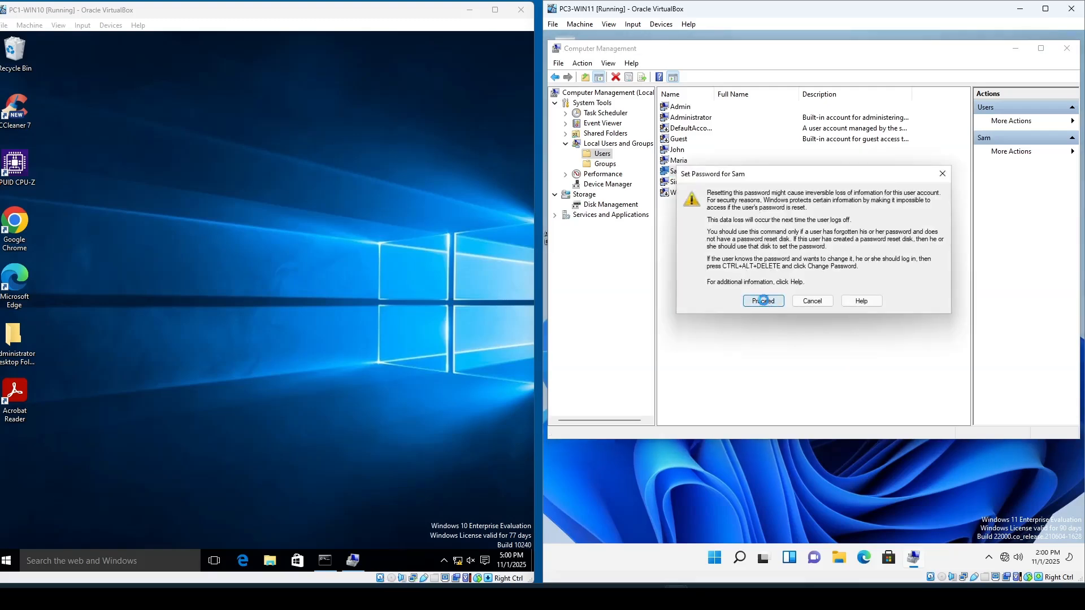
left_click(780, 304)
type("•••")
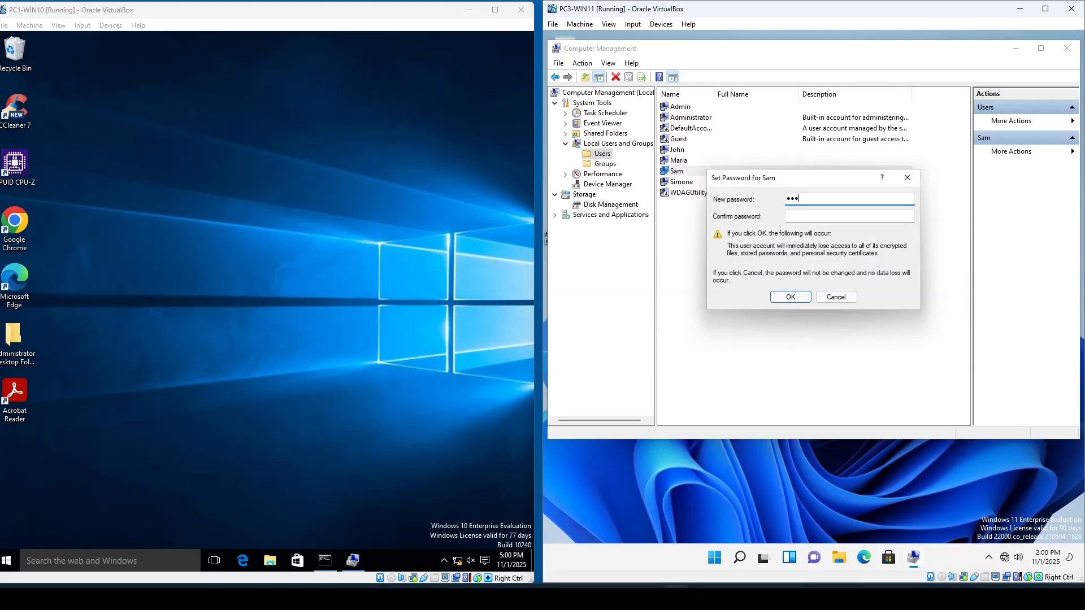
key("Tab")
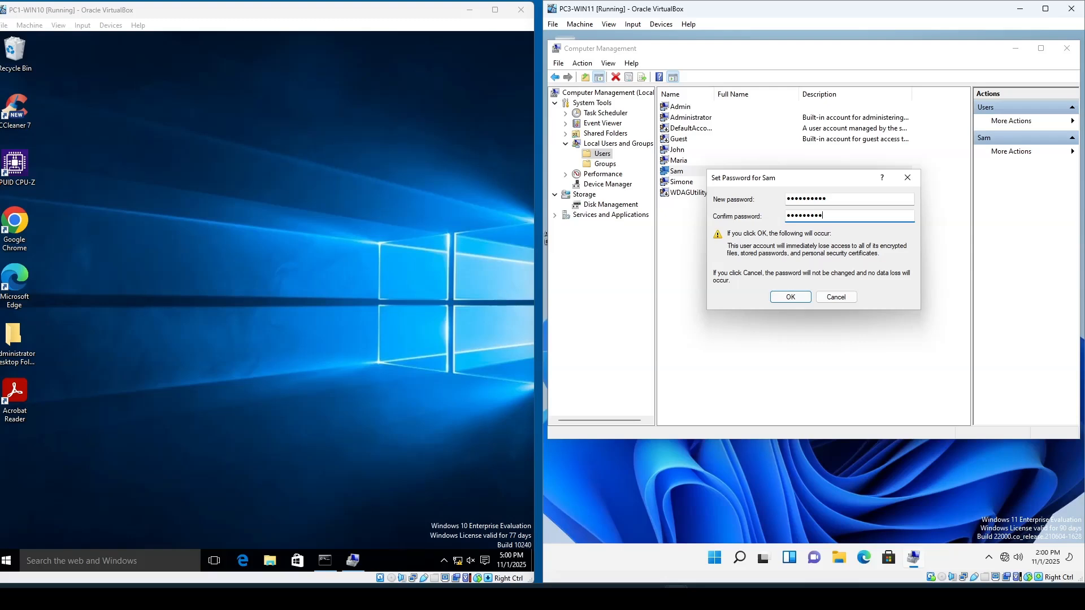
key("Return")
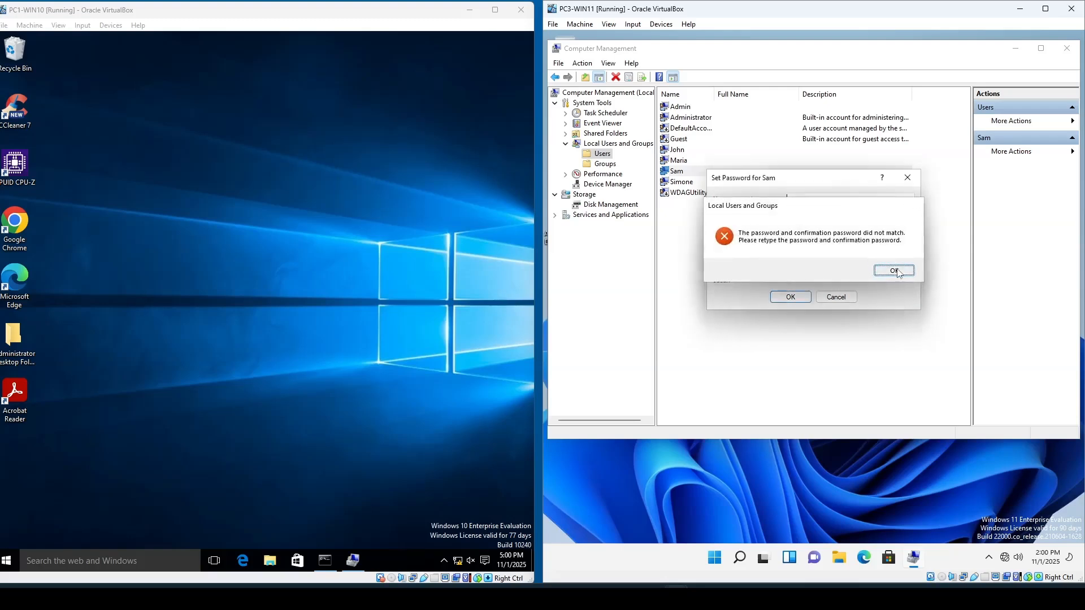
left_click(894, 271)
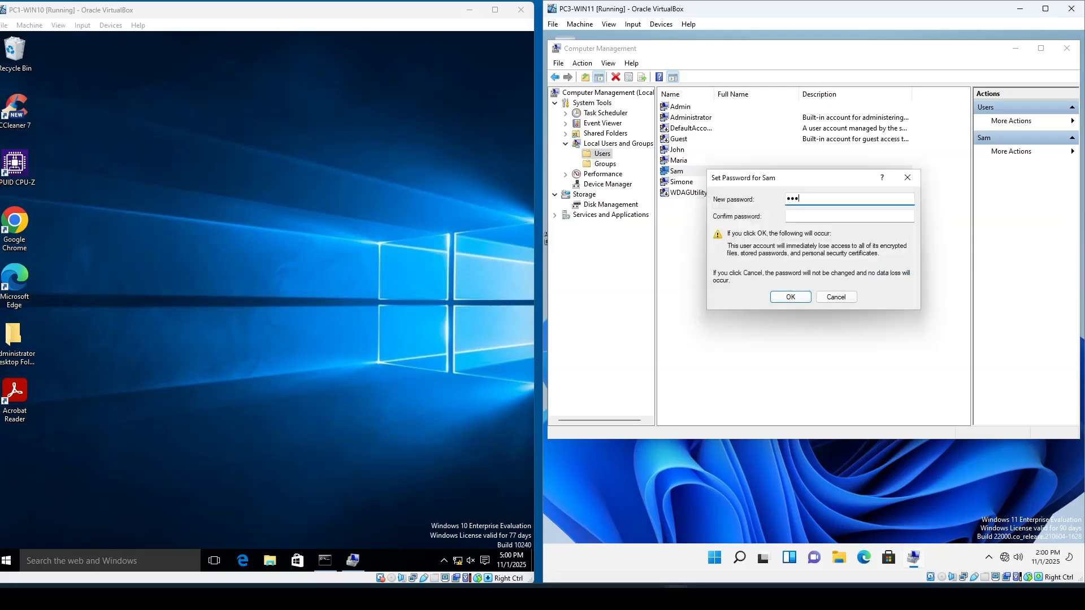
key("Tab")
type("P")
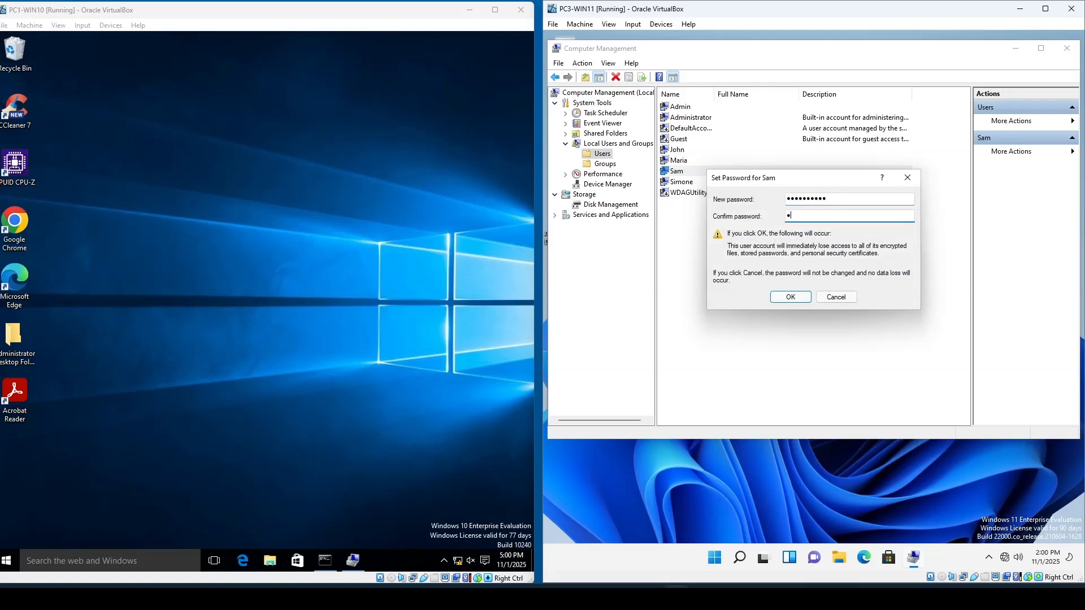
type("•••••••••")
key("Return")
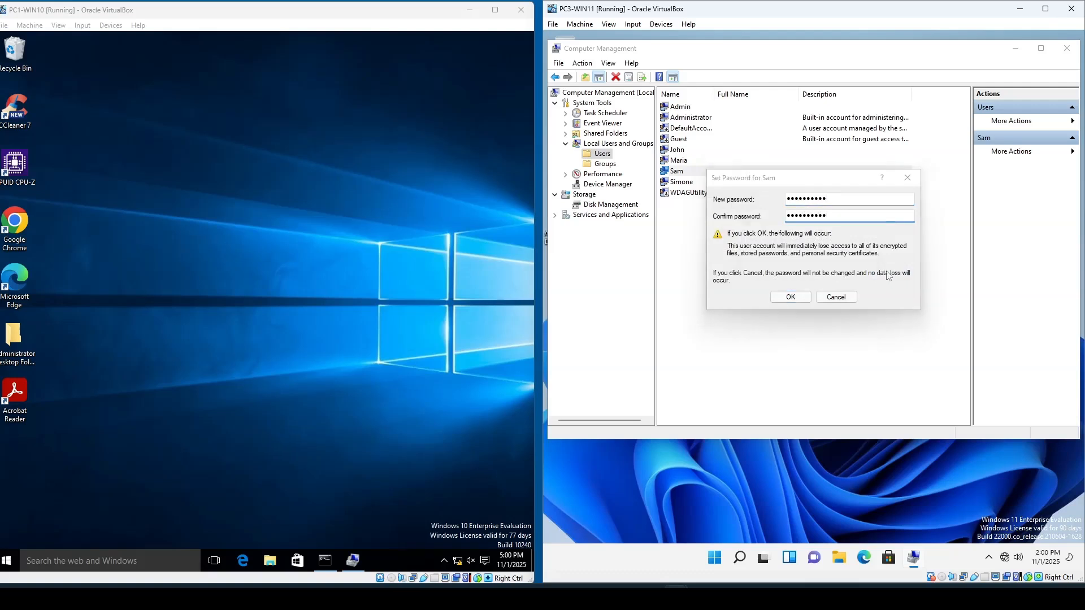
key("Return")
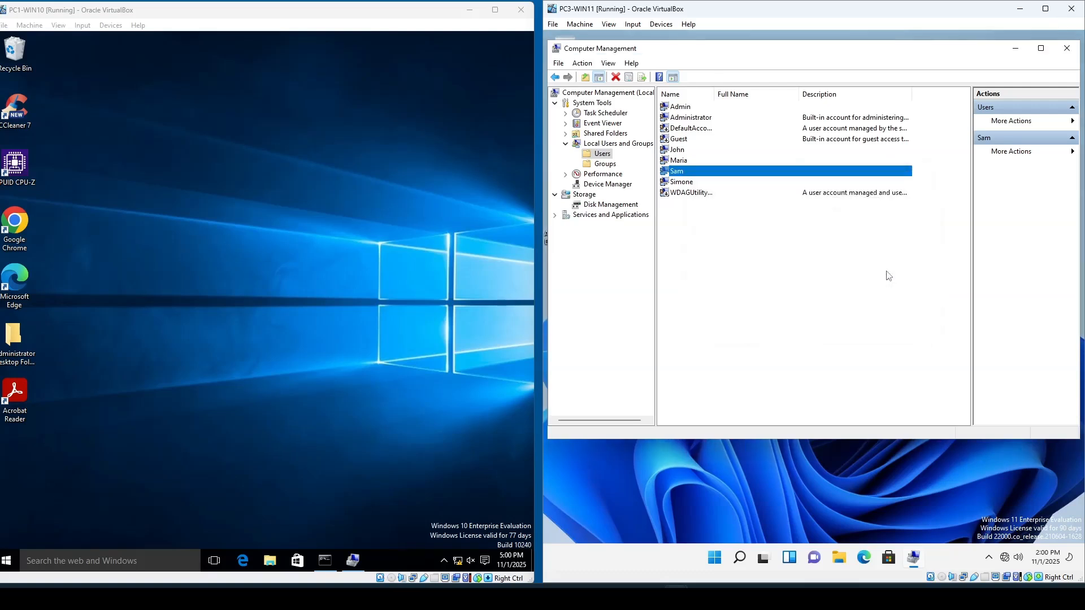
left_click(681, 182)
right_click(682, 182)
left_click(713, 189)
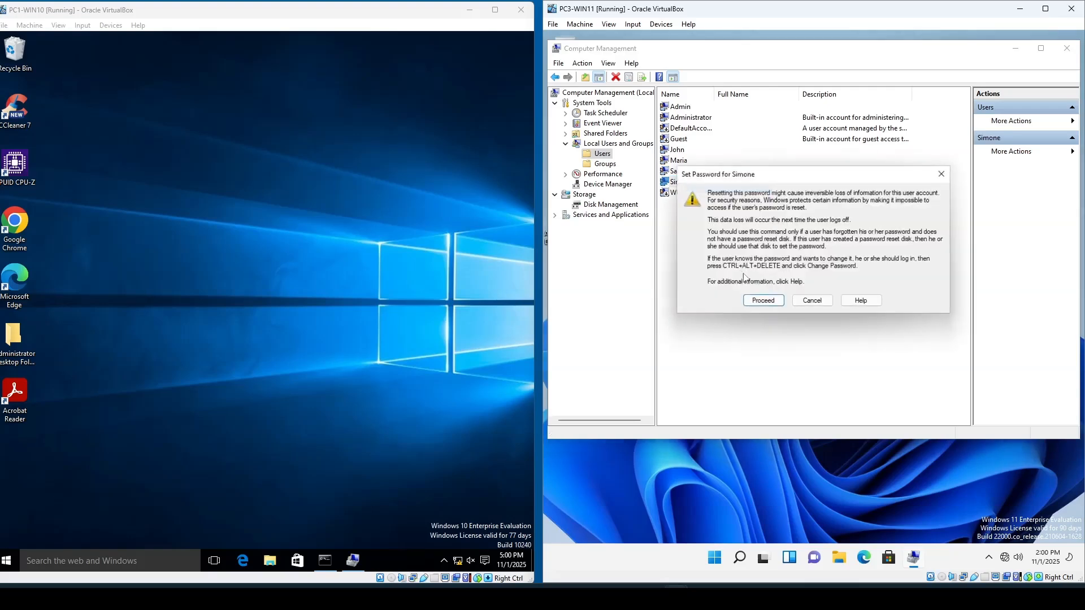
left_click(763, 300)
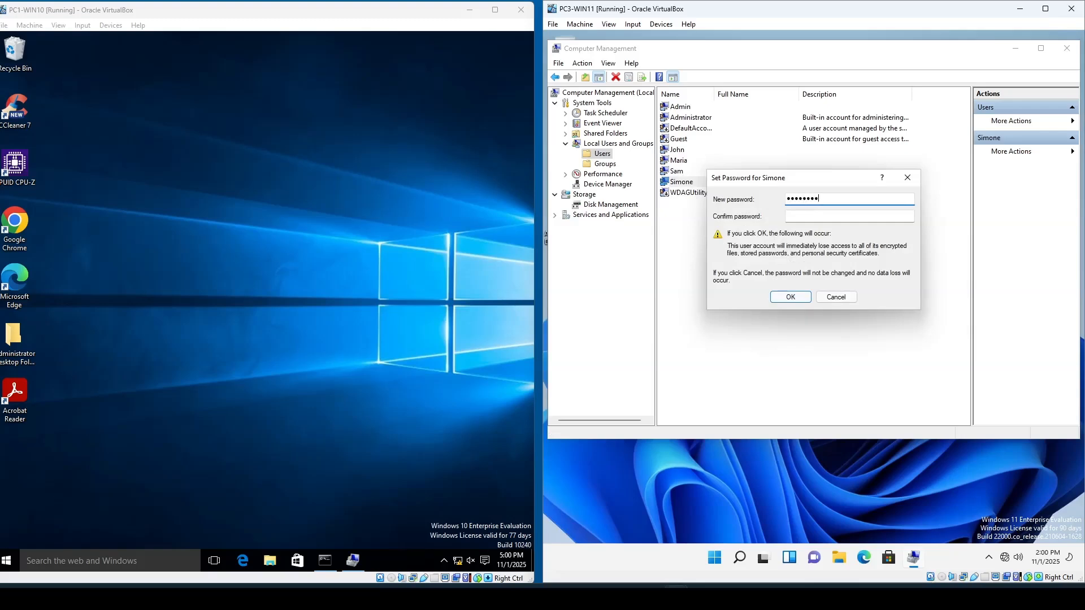
key("Tab")
type("••")
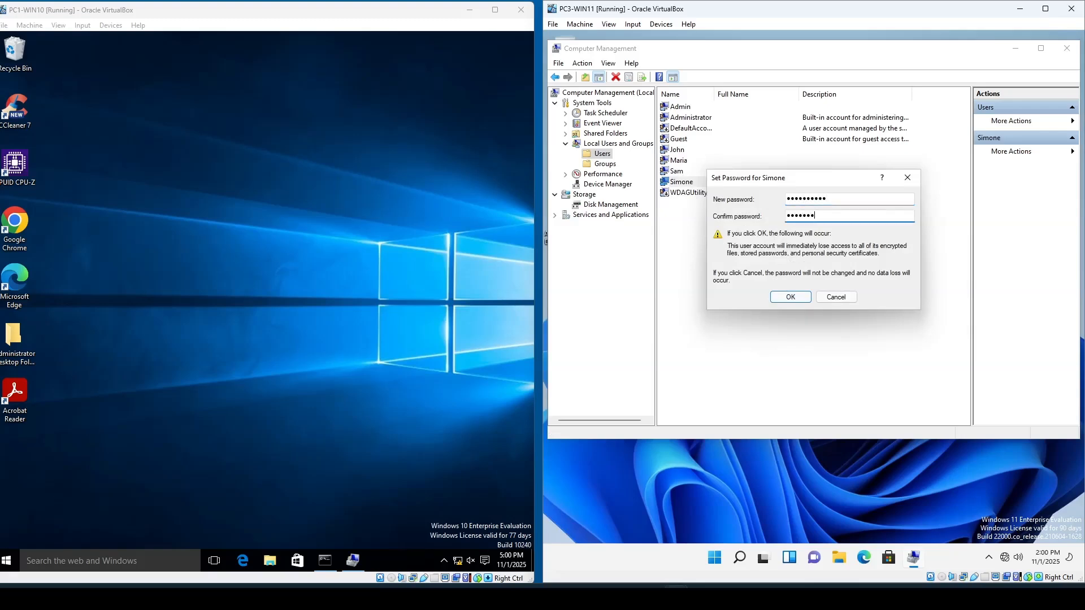
type("•")
key("Return")
left_click(848, 269)
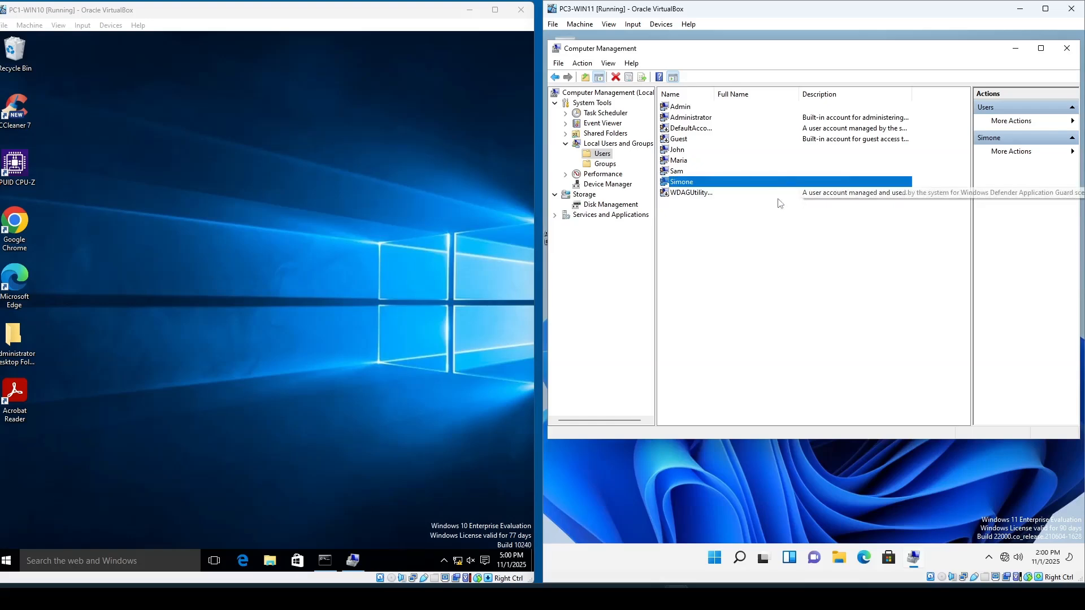
- Close Computer Management, switch user and sign in to PC3-WIN11 as Simone with her new password
left_click(1067, 48)
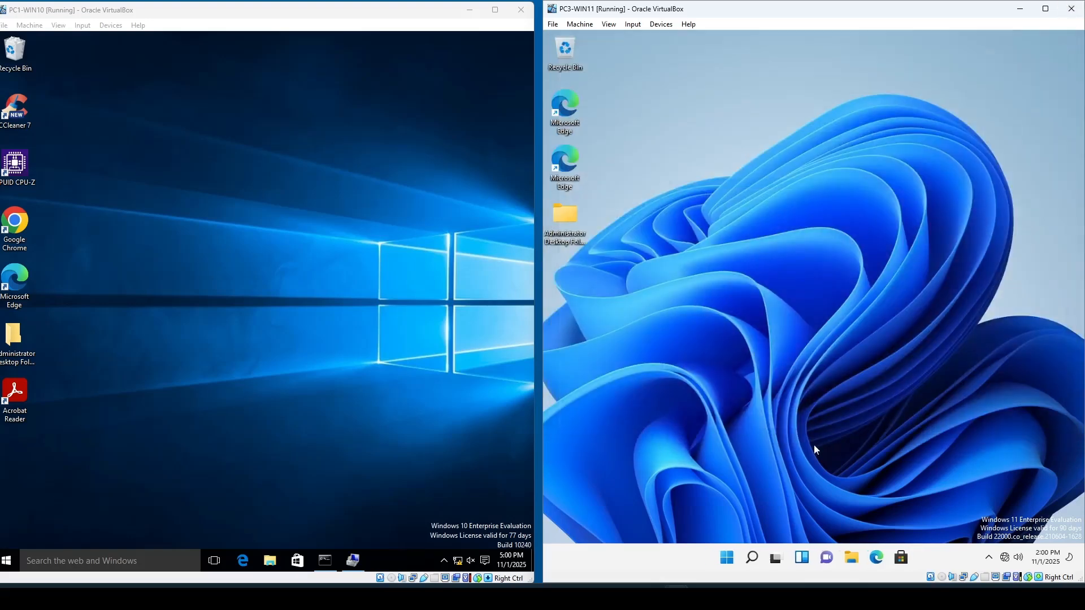
left_click(735, 558)
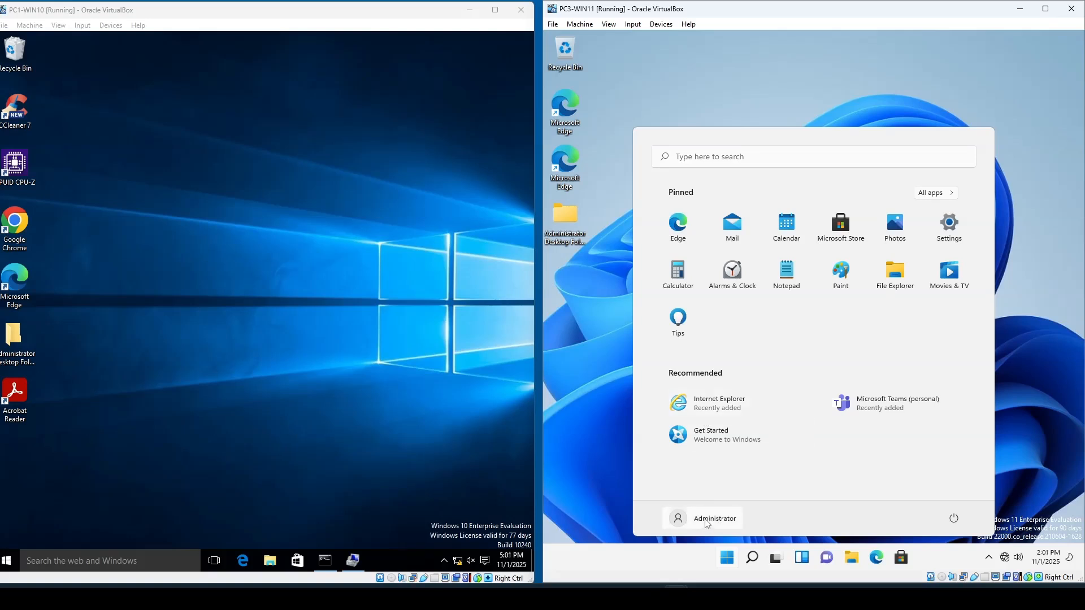
left_click(698, 525)
left_click(688, 489)
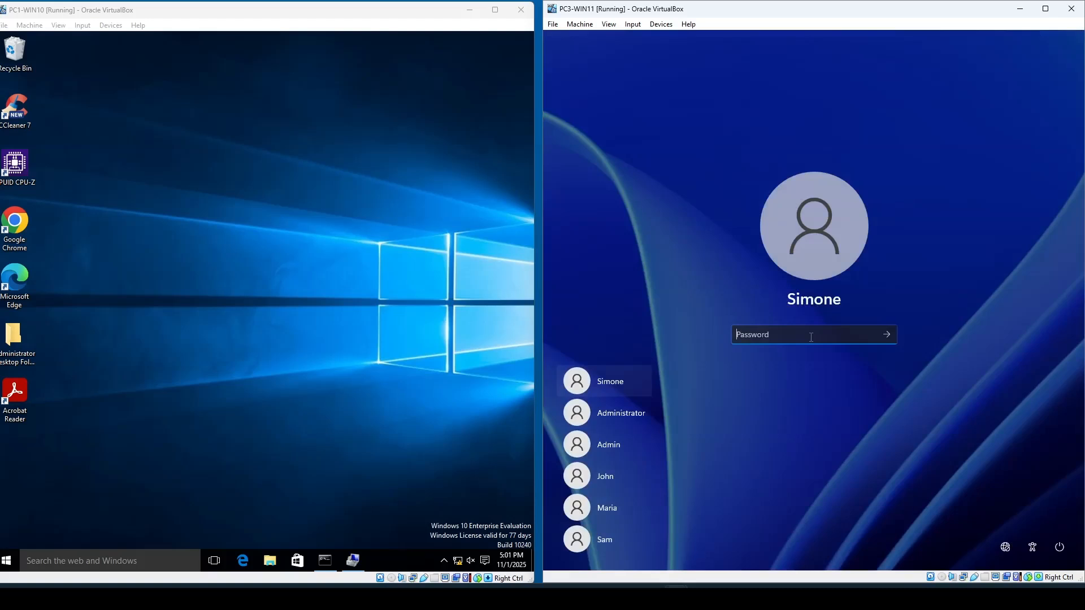
type("••••••••••")
key("Return")
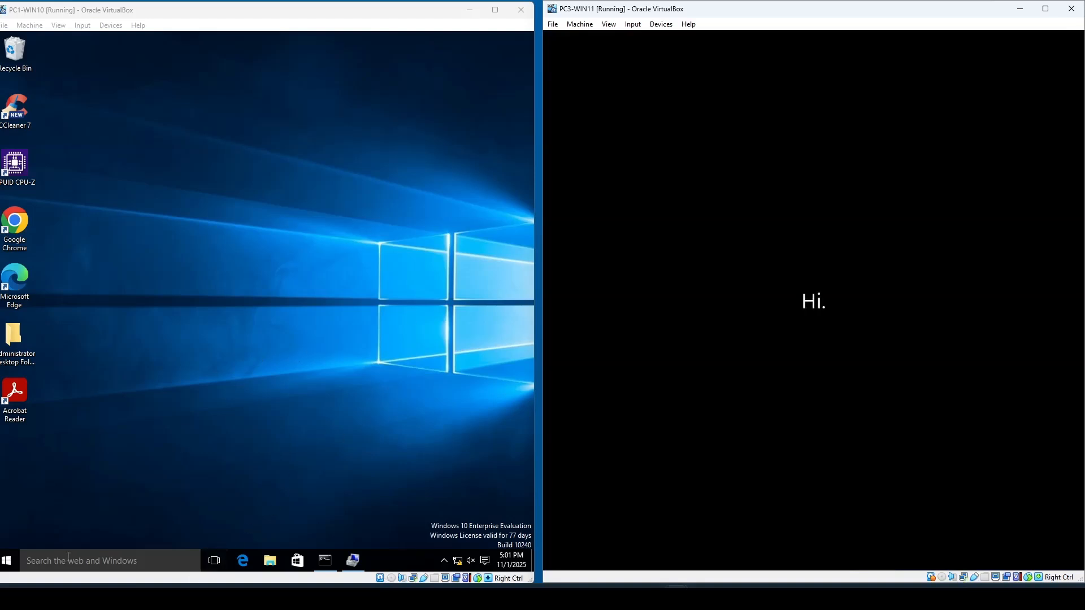
- Switch user on PC1-WIN10 and sign in as Simone with her account password
left_click(9, 564)
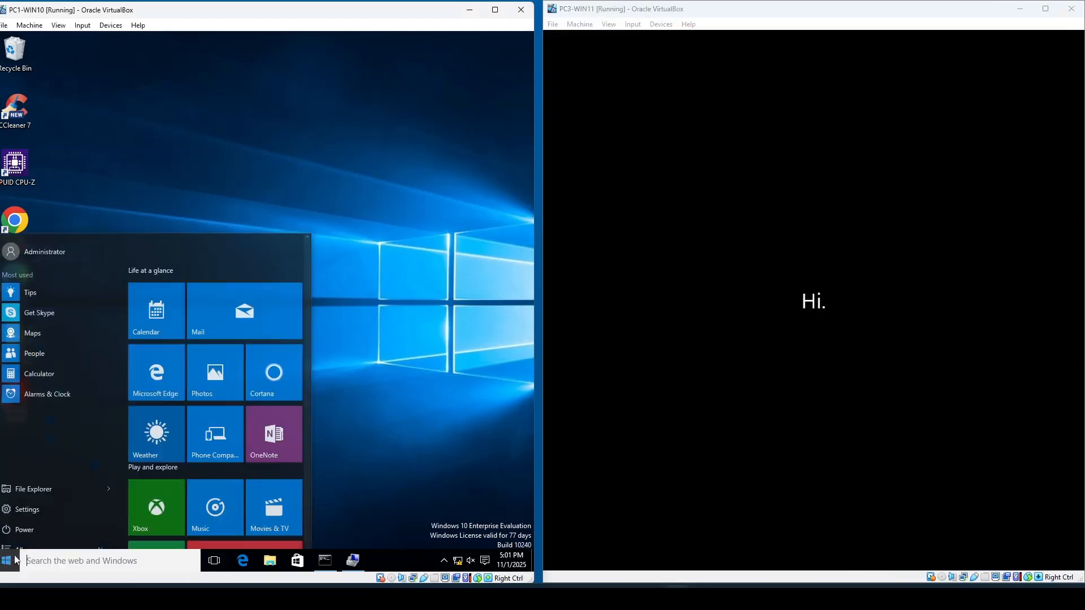
left_click(26, 242)
left_click(45, 424)
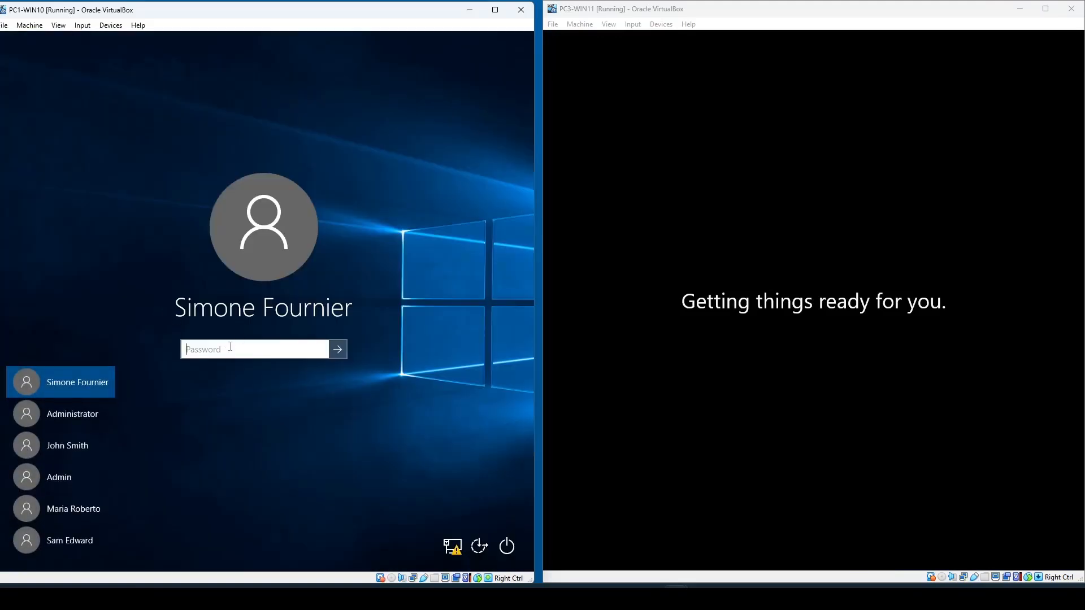
type("Pa●●●●●●●●")
key("Return")
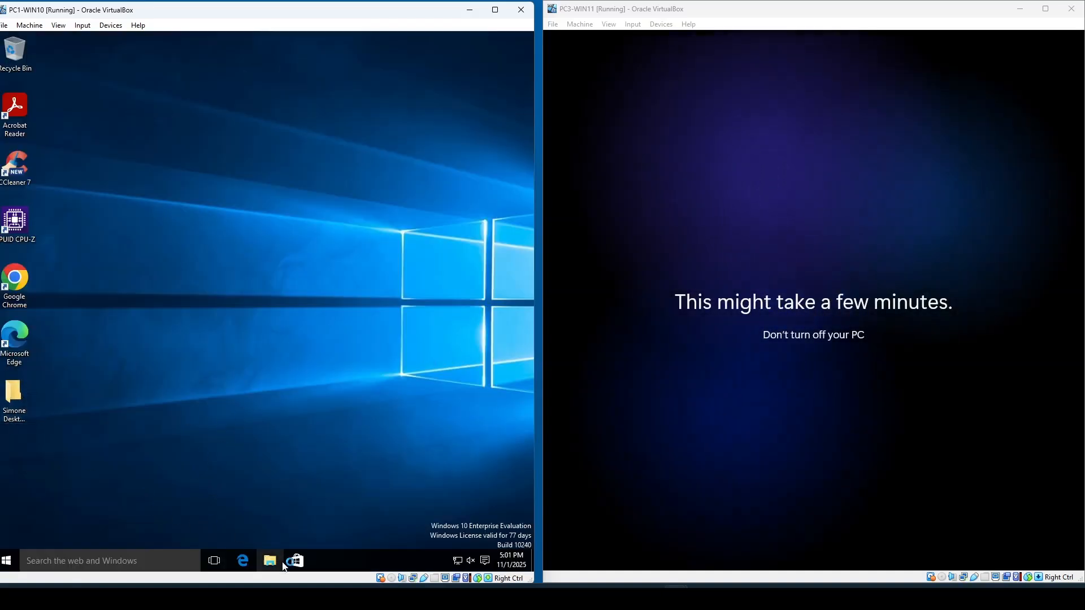
- Open File Explorer on PC1-WIN10 and browse Simone's Documents folder
key("super+e")
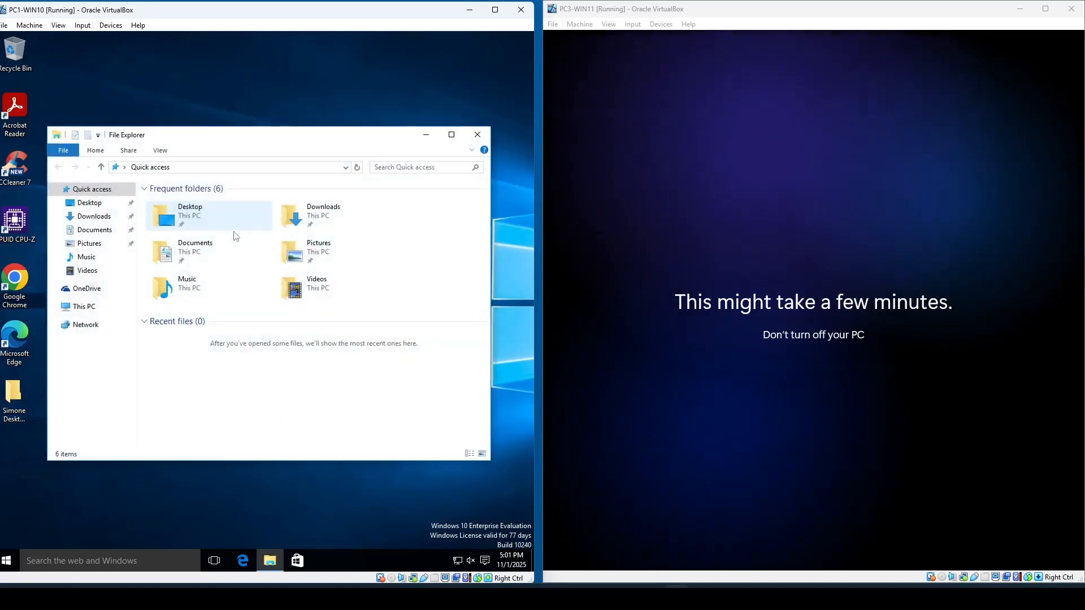
left_click(102, 231)
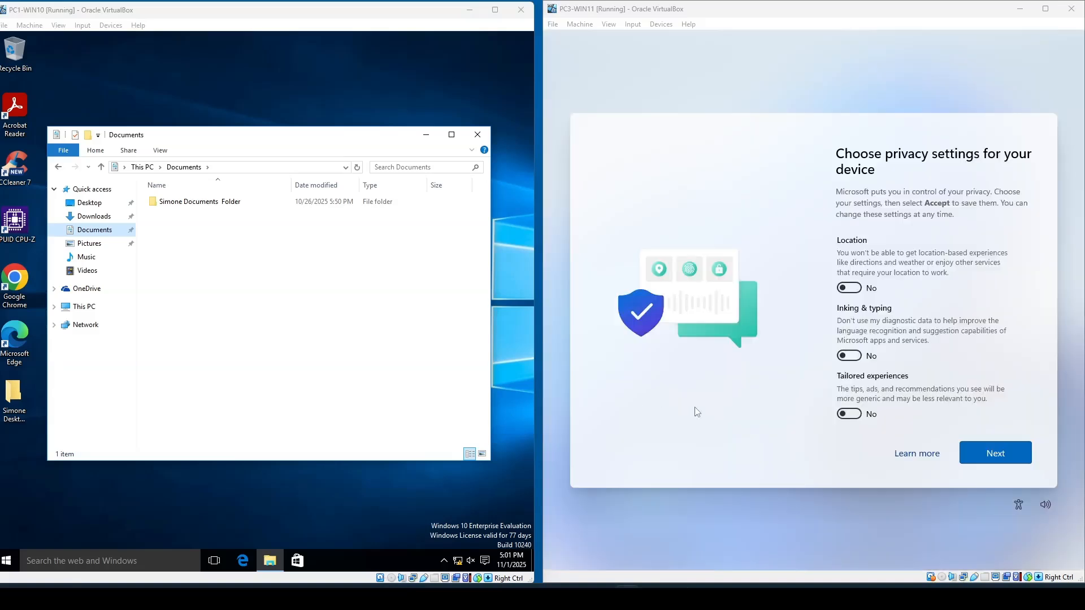
- Accept the privacy settings on PC3-WIN11 and close the window that opens after sign-in
scroll(890, 360, "down", 3)
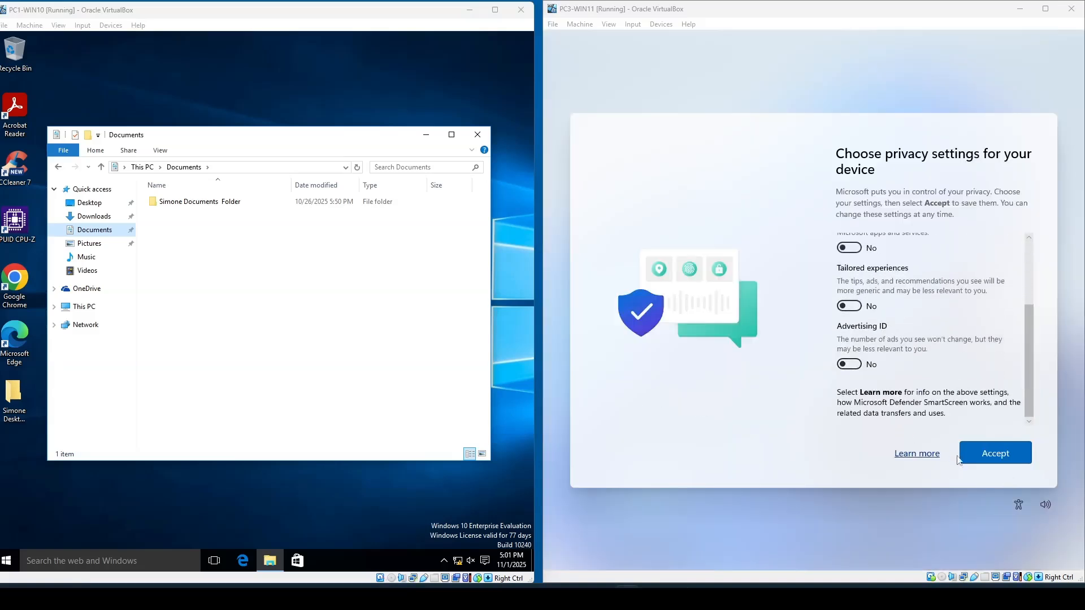
left_click(984, 457)
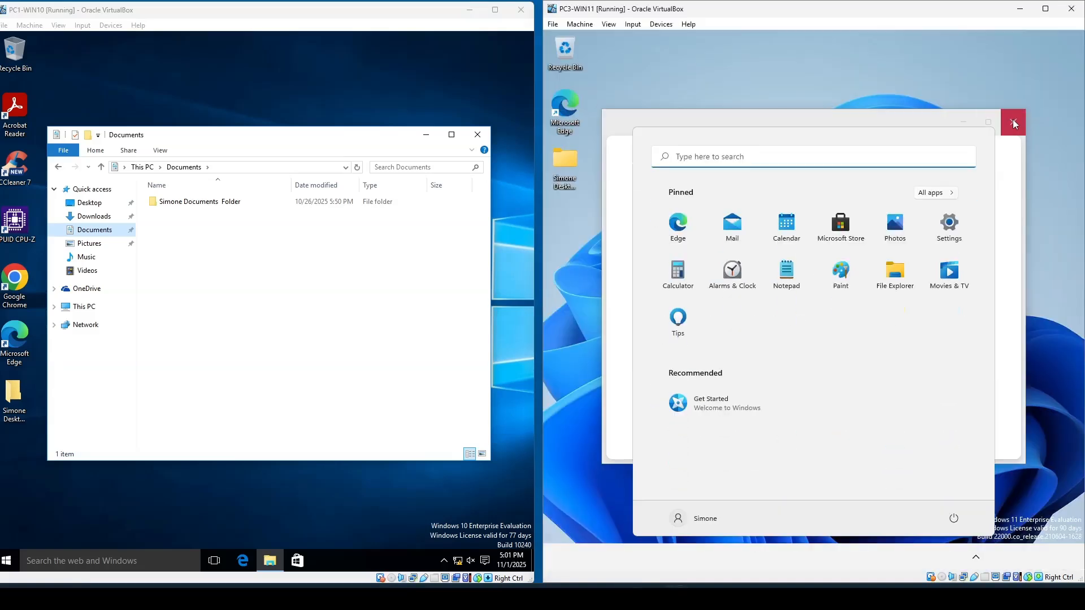
left_click(1015, 123)
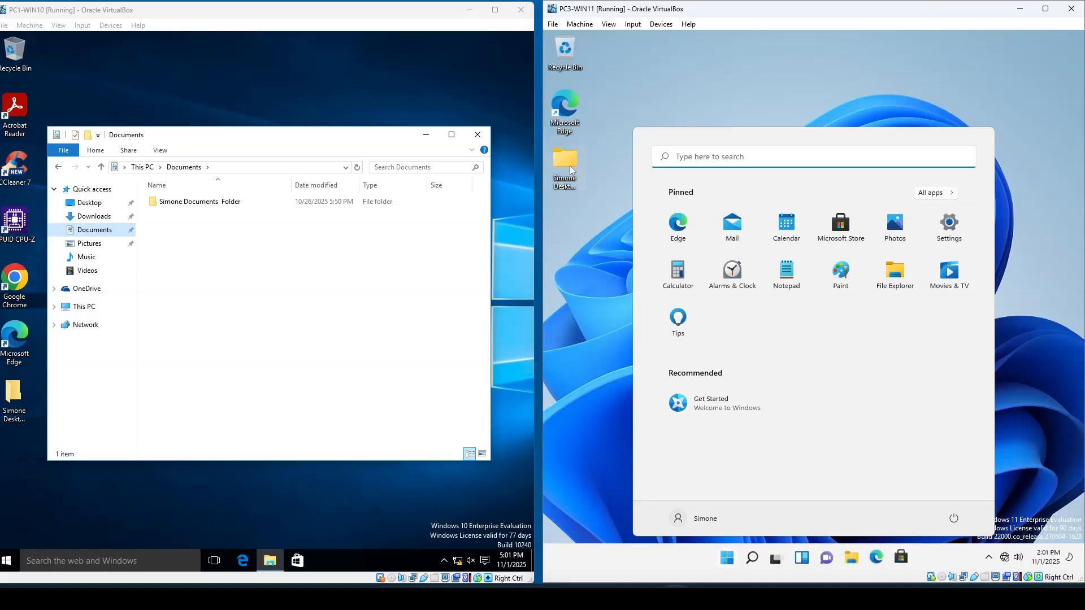
- Open File Explorer on PC3-WIN11 and browse Simone's Documents folder to compare it with the source PC
left_click(571, 190)
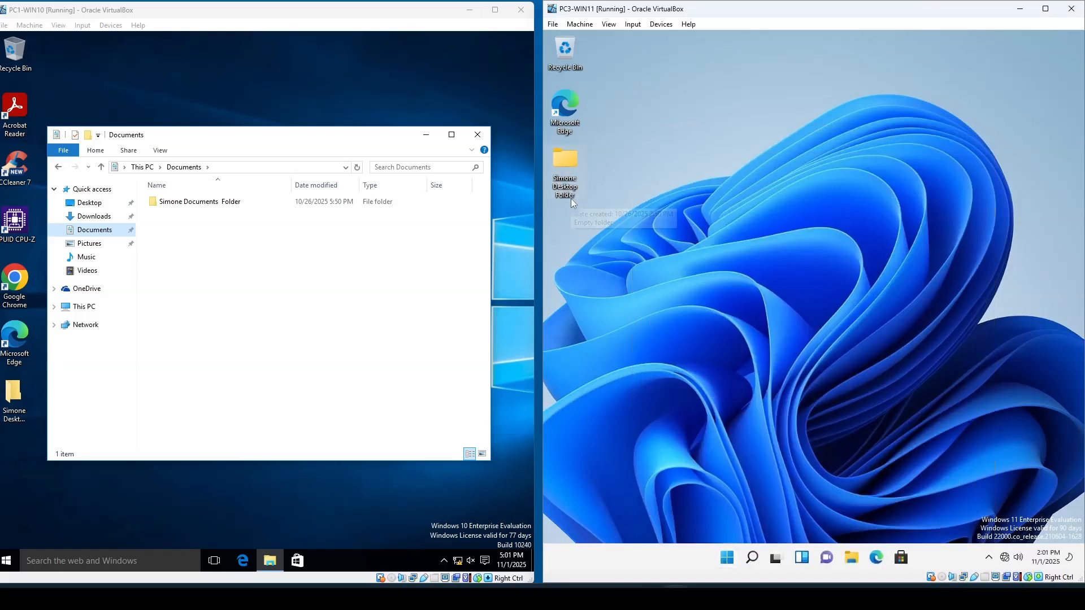
left_click(851, 558)
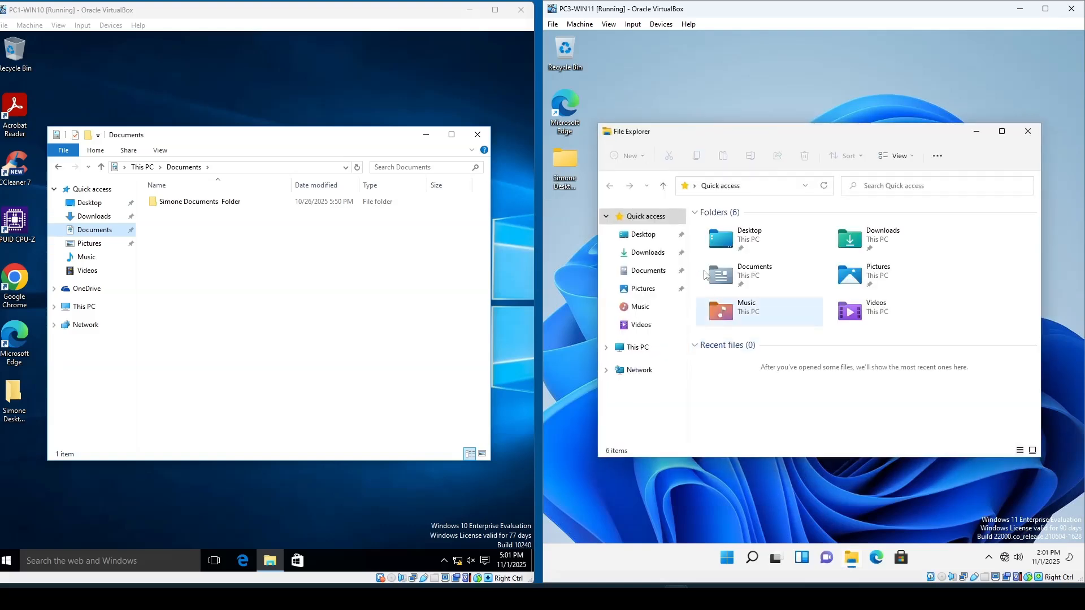
left_click(650, 270)
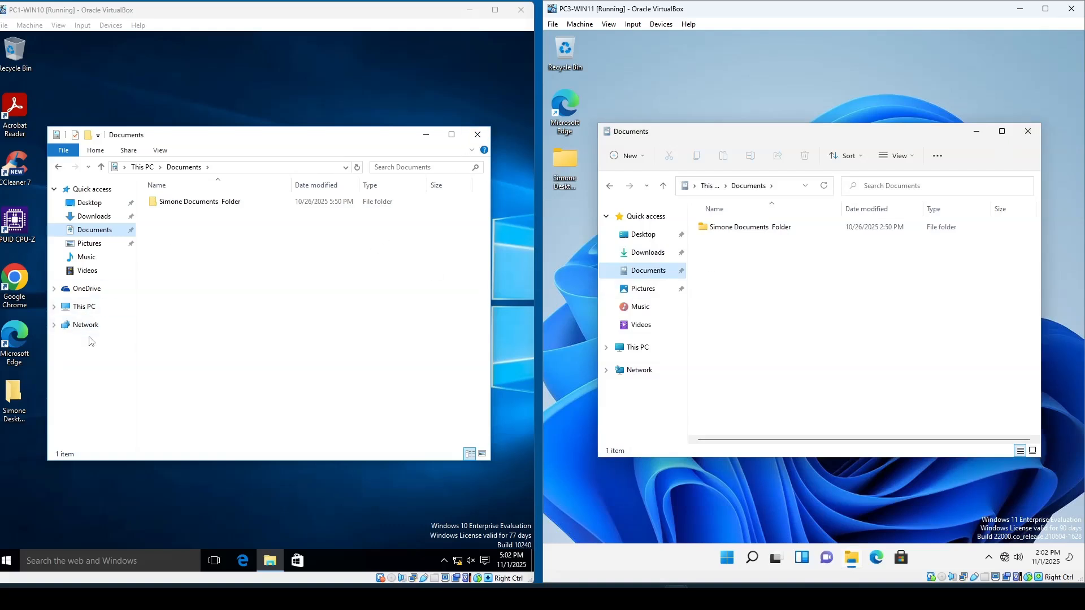
- Browse to the ResearchApp folder on Local Disk (C:) on both PC1-WIN10 and PC3-WIN11
left_click(81, 312)
double_click(193, 329)
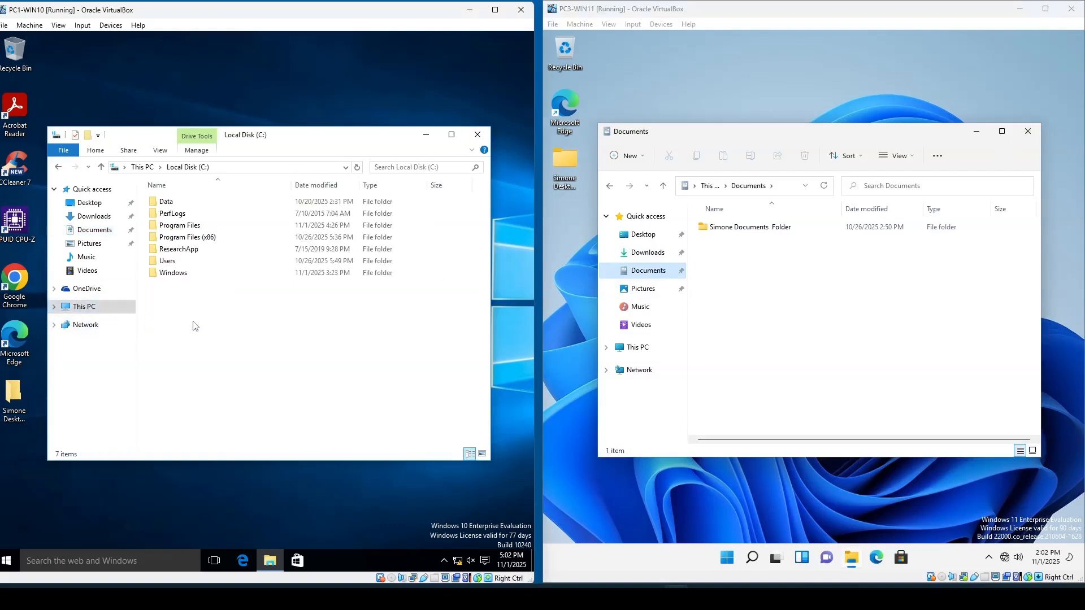
left_click(184, 250)
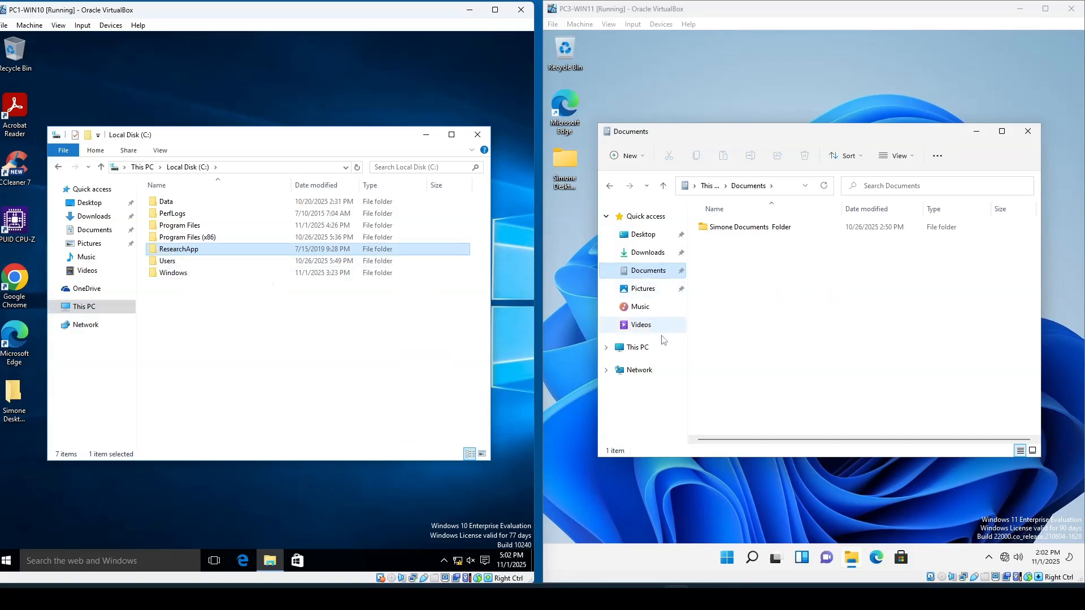
left_click(642, 347)
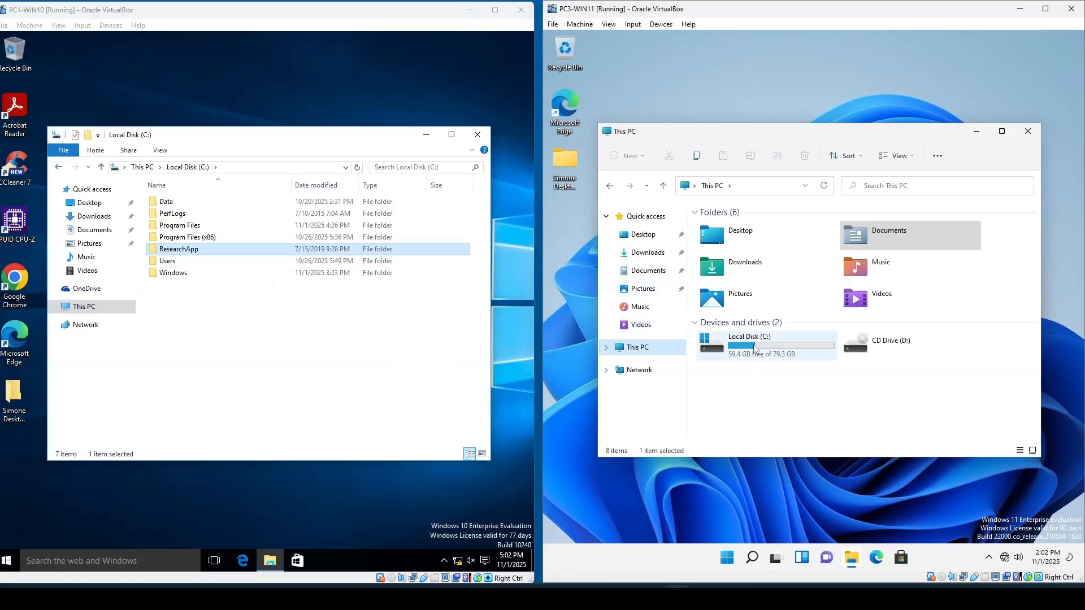
left_click(757, 345)
double_click(757, 345)
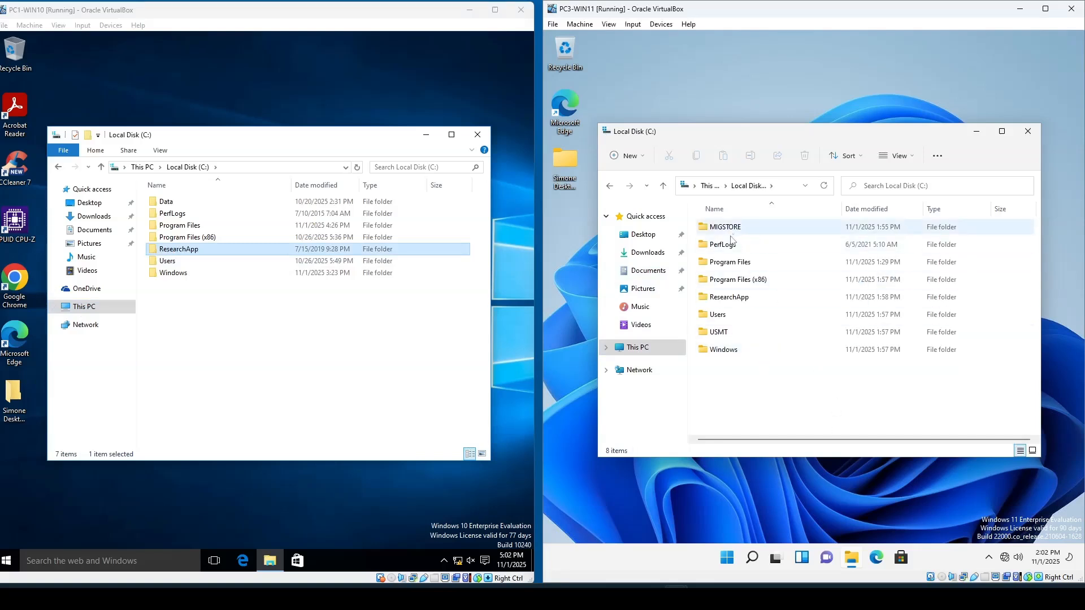
double_click(736, 302)
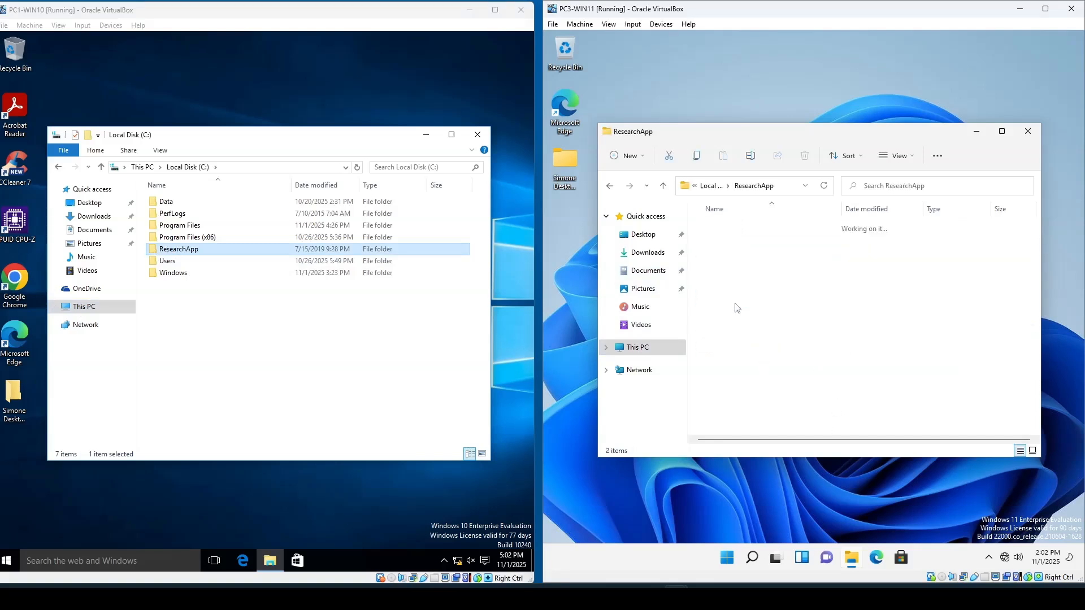
- Open ResearchApp's Accounting folder and its QuickBooks subfolder on both PCs to compare their contents
double_click(195, 250)
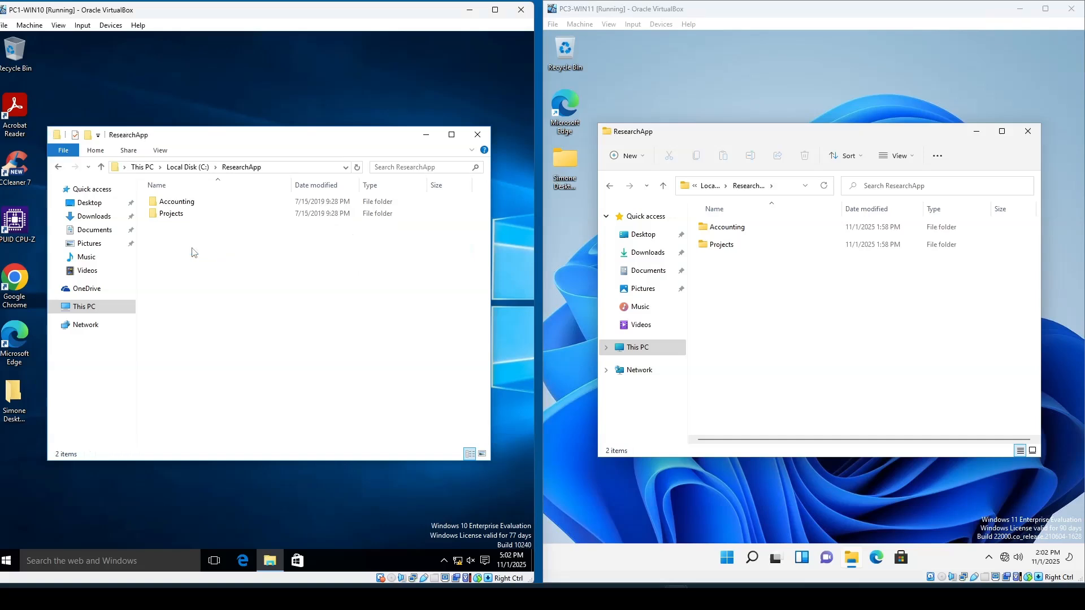
double_click(180, 202)
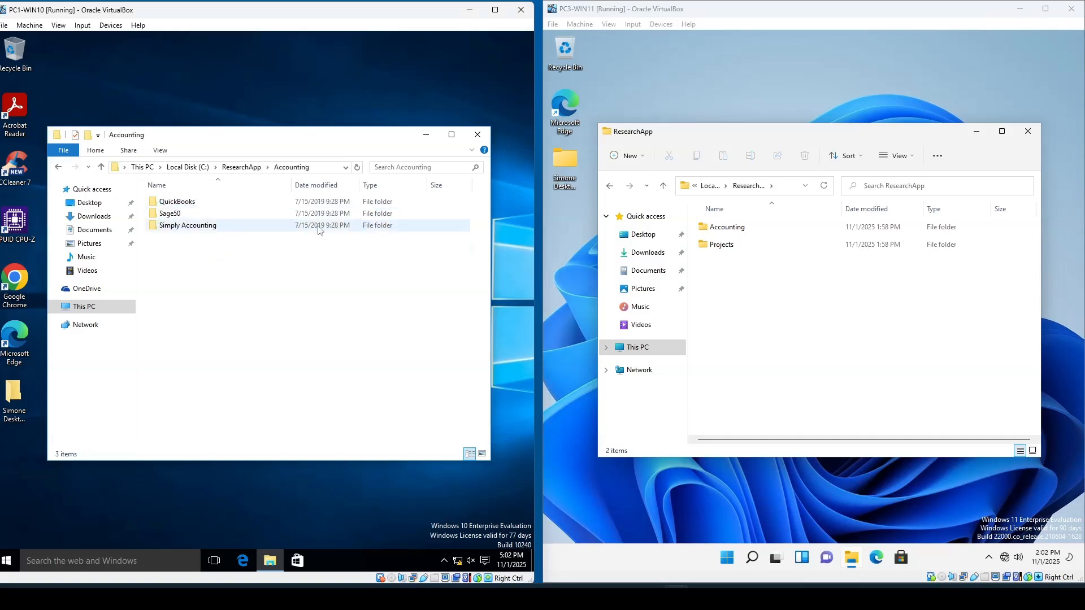
double_click(715, 226)
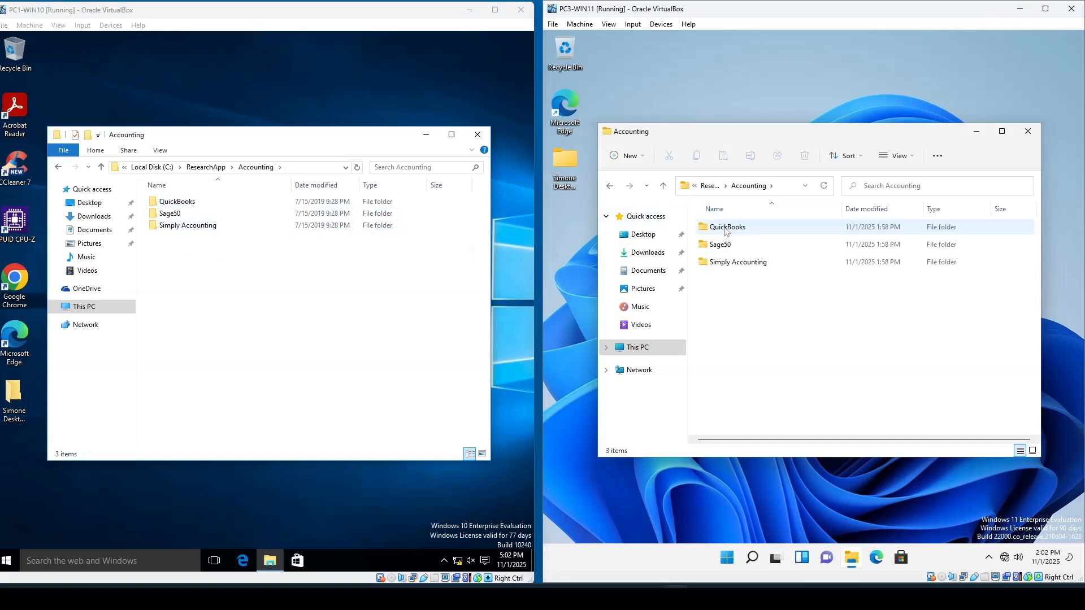
double_click(728, 228)
double_click(193, 203)
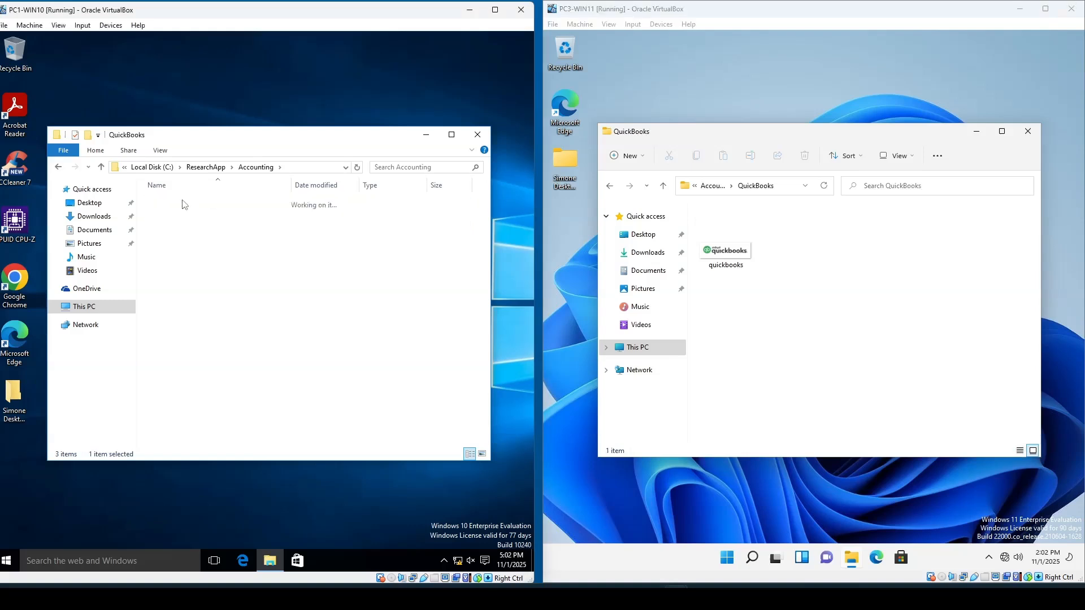